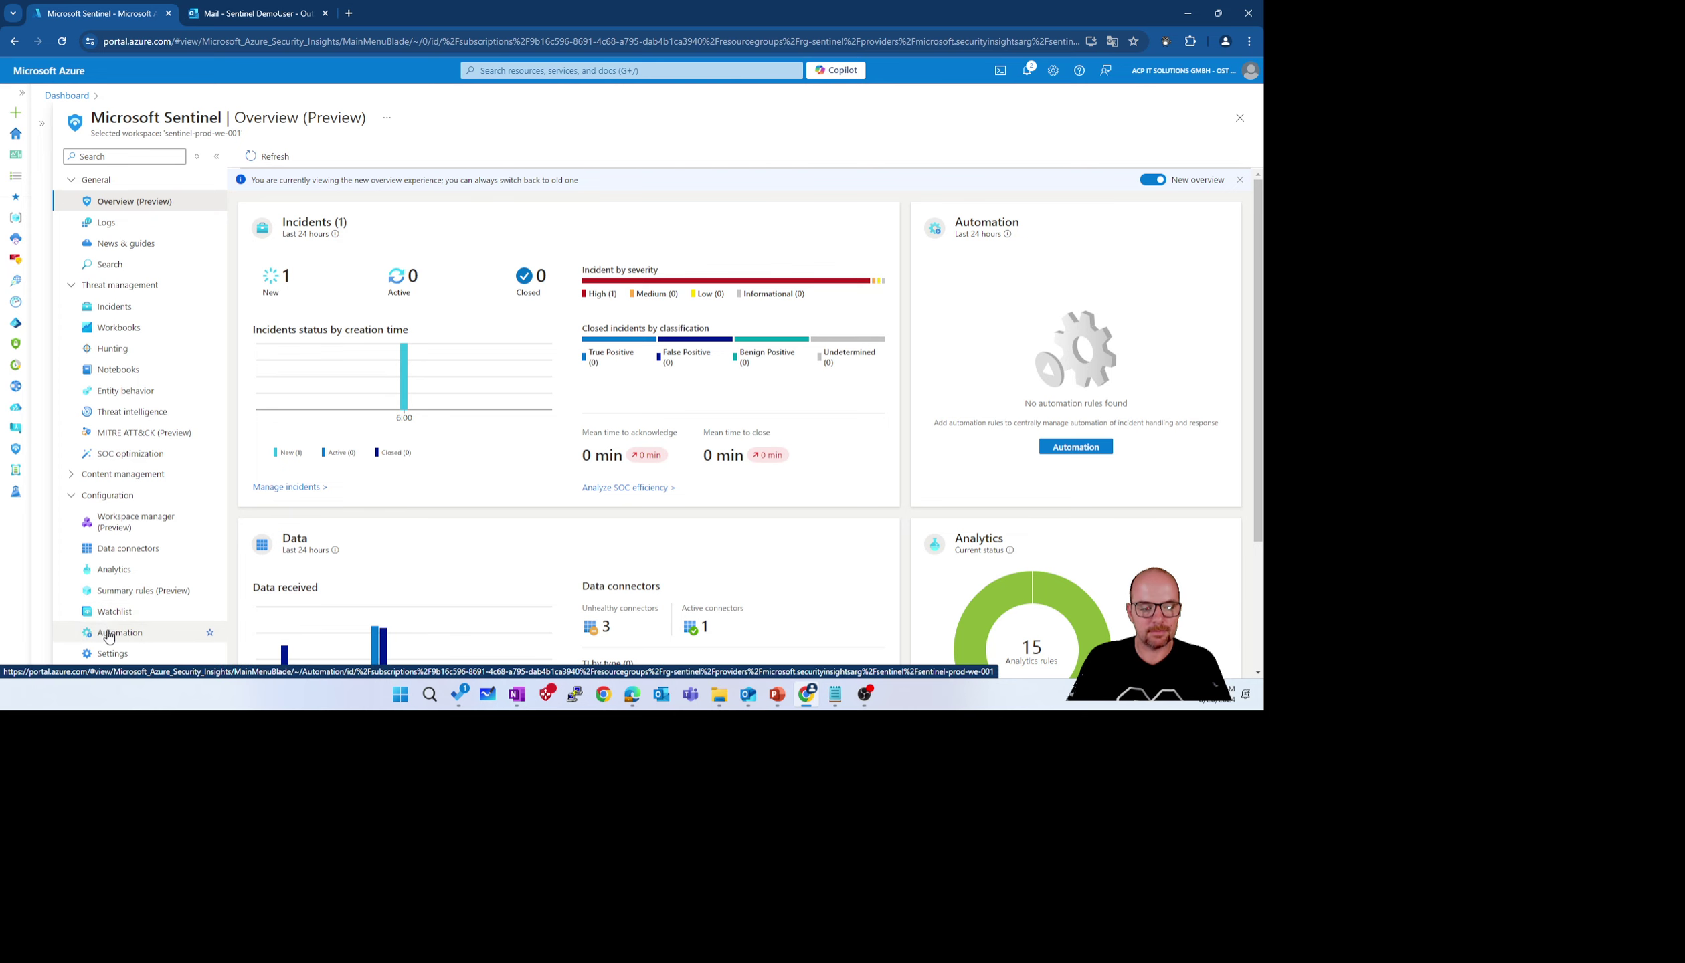
Create a new Sentinel automation rule named AR-Demo-AZH with the trigger When incident is created
{"action": "left_click", "coordinate": [109, 636]}
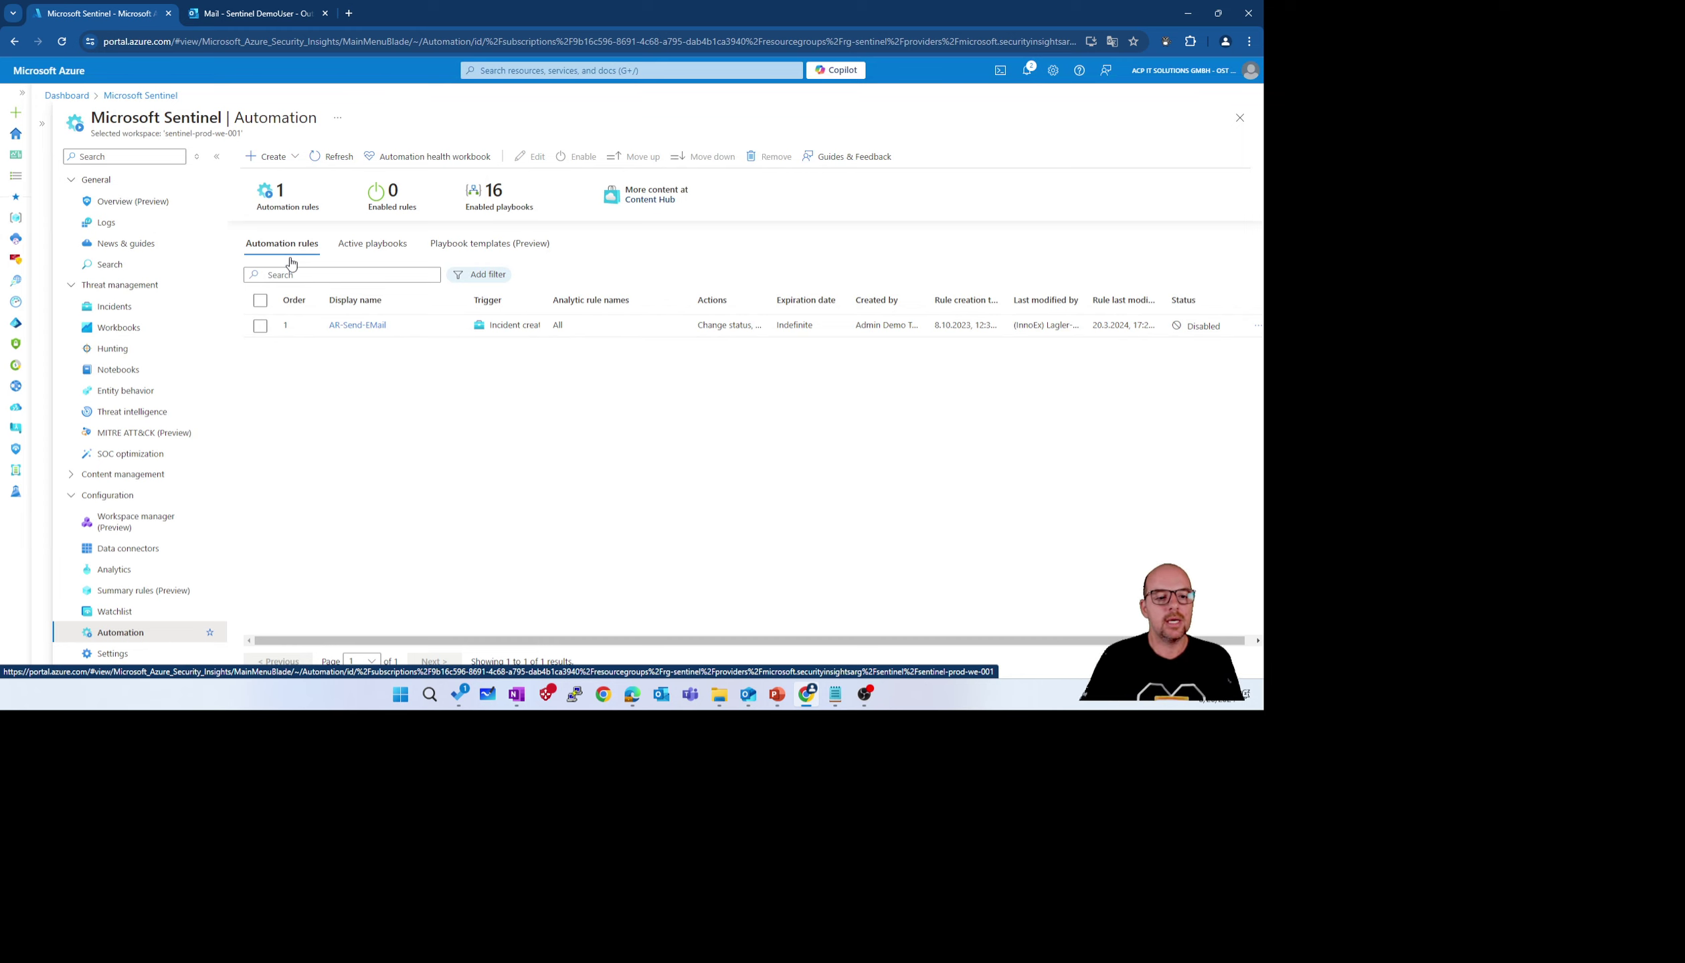
{"action": "left_click", "coordinate": [289, 160]}
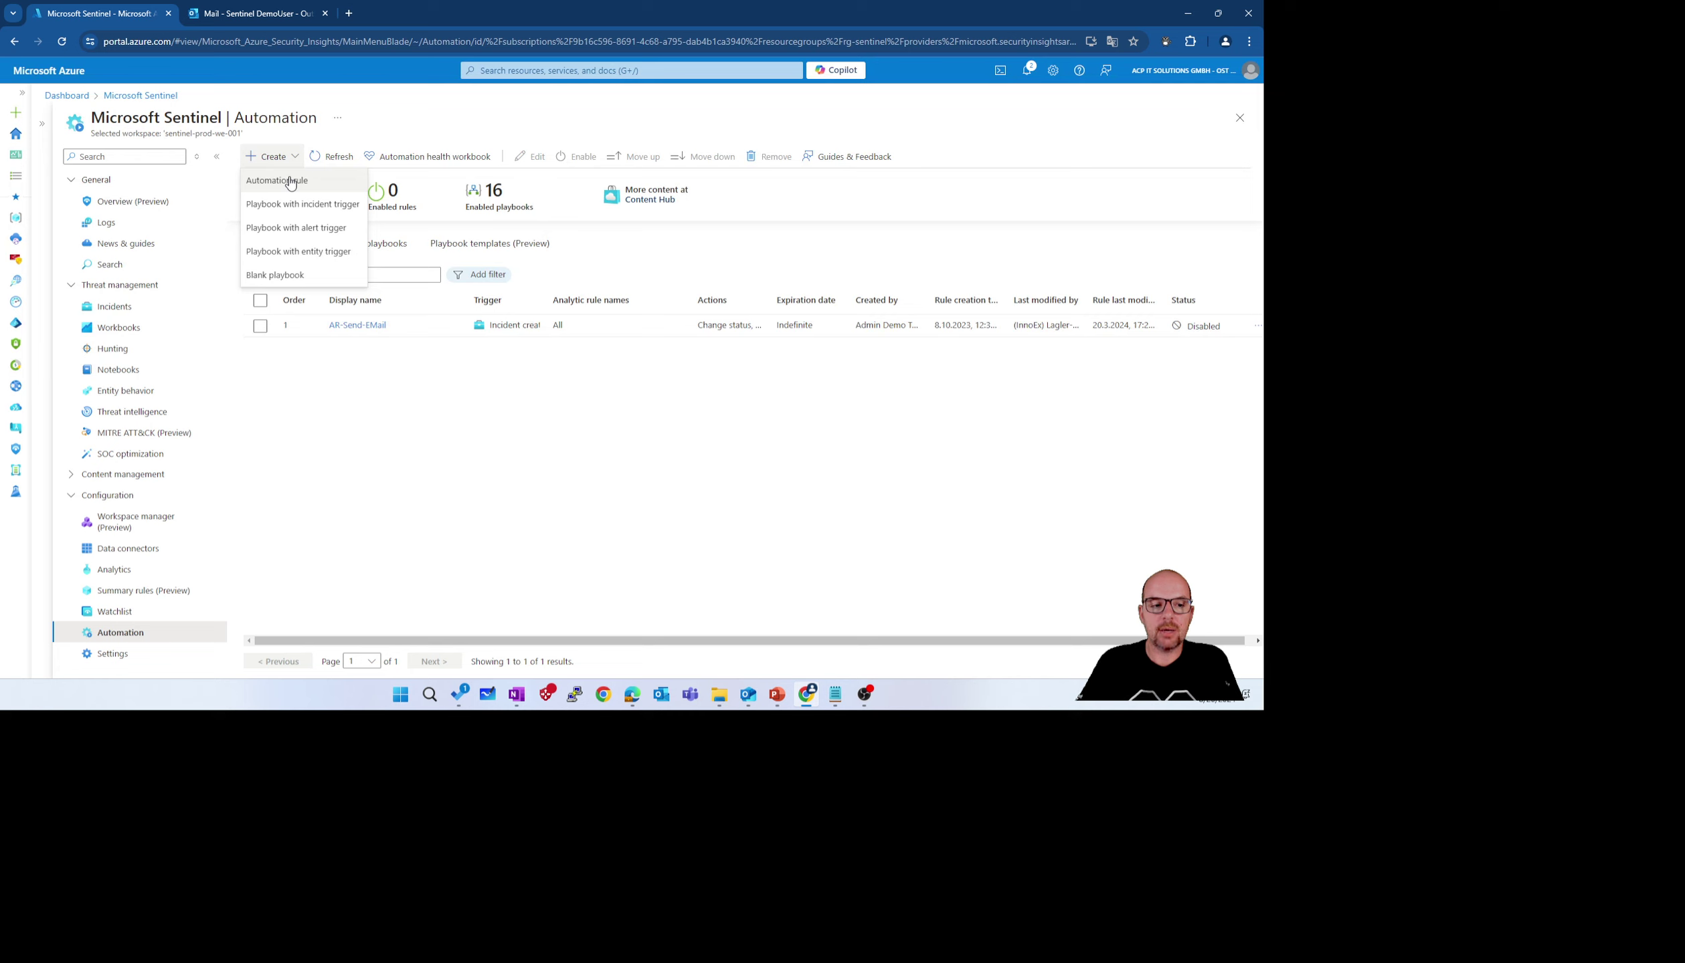
{"action": "left_click", "coordinate": [290, 180]}
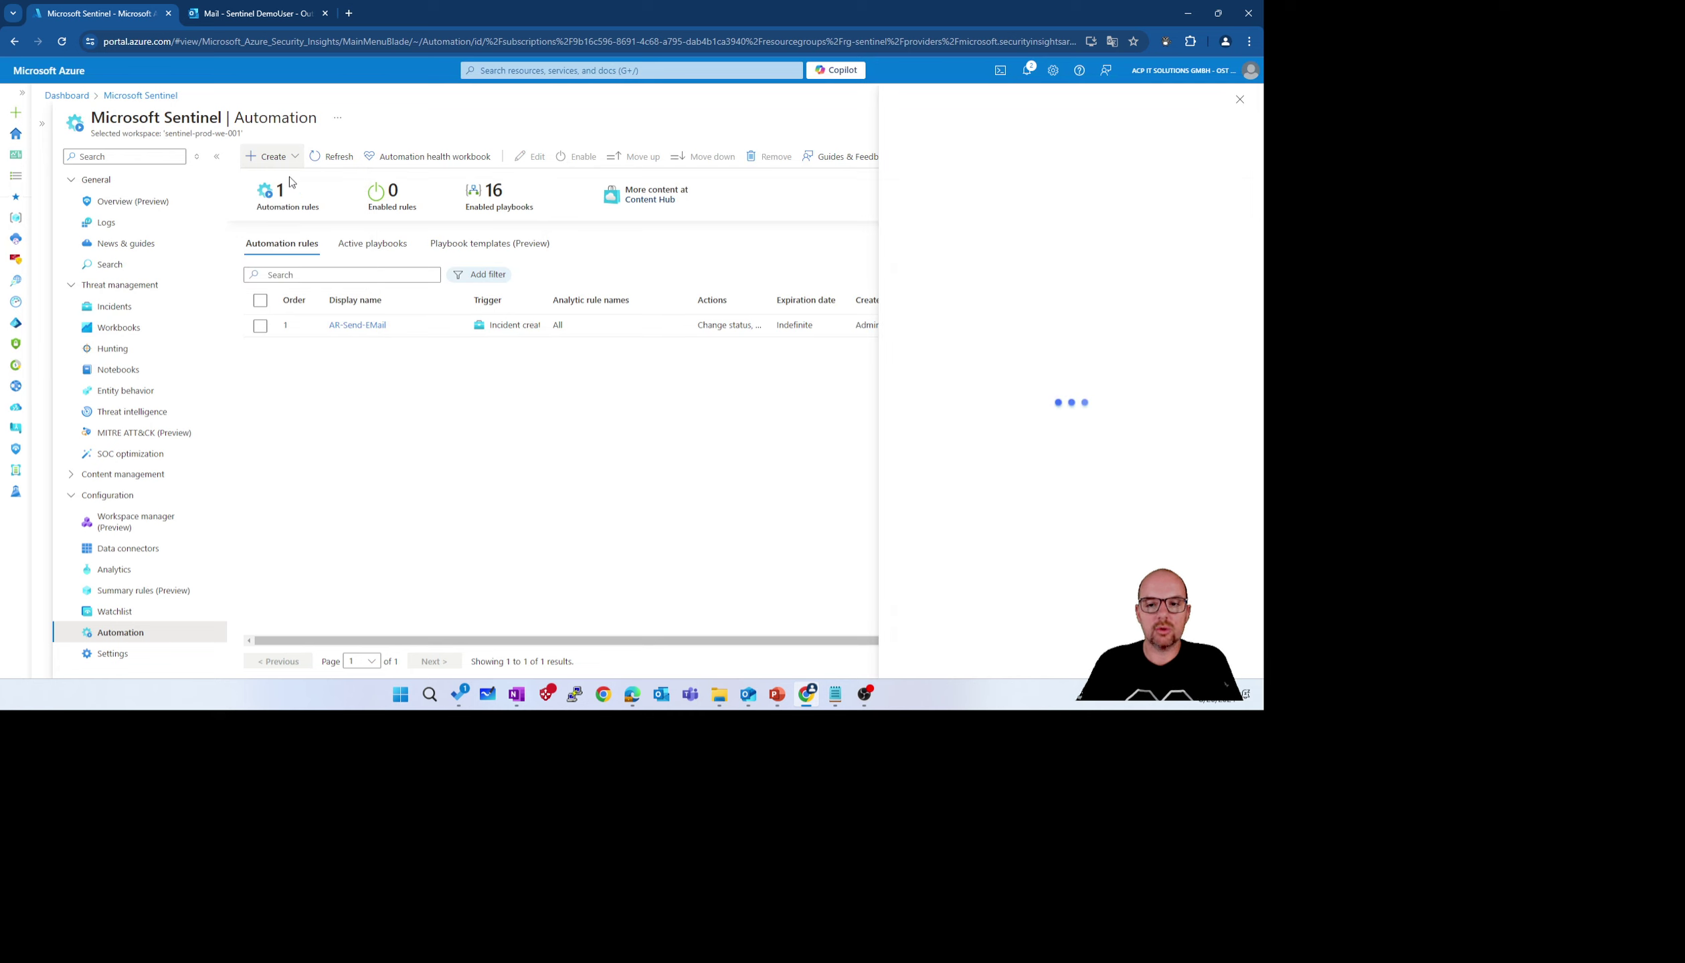
{"action": "left_click", "coordinate": [803, 162]}
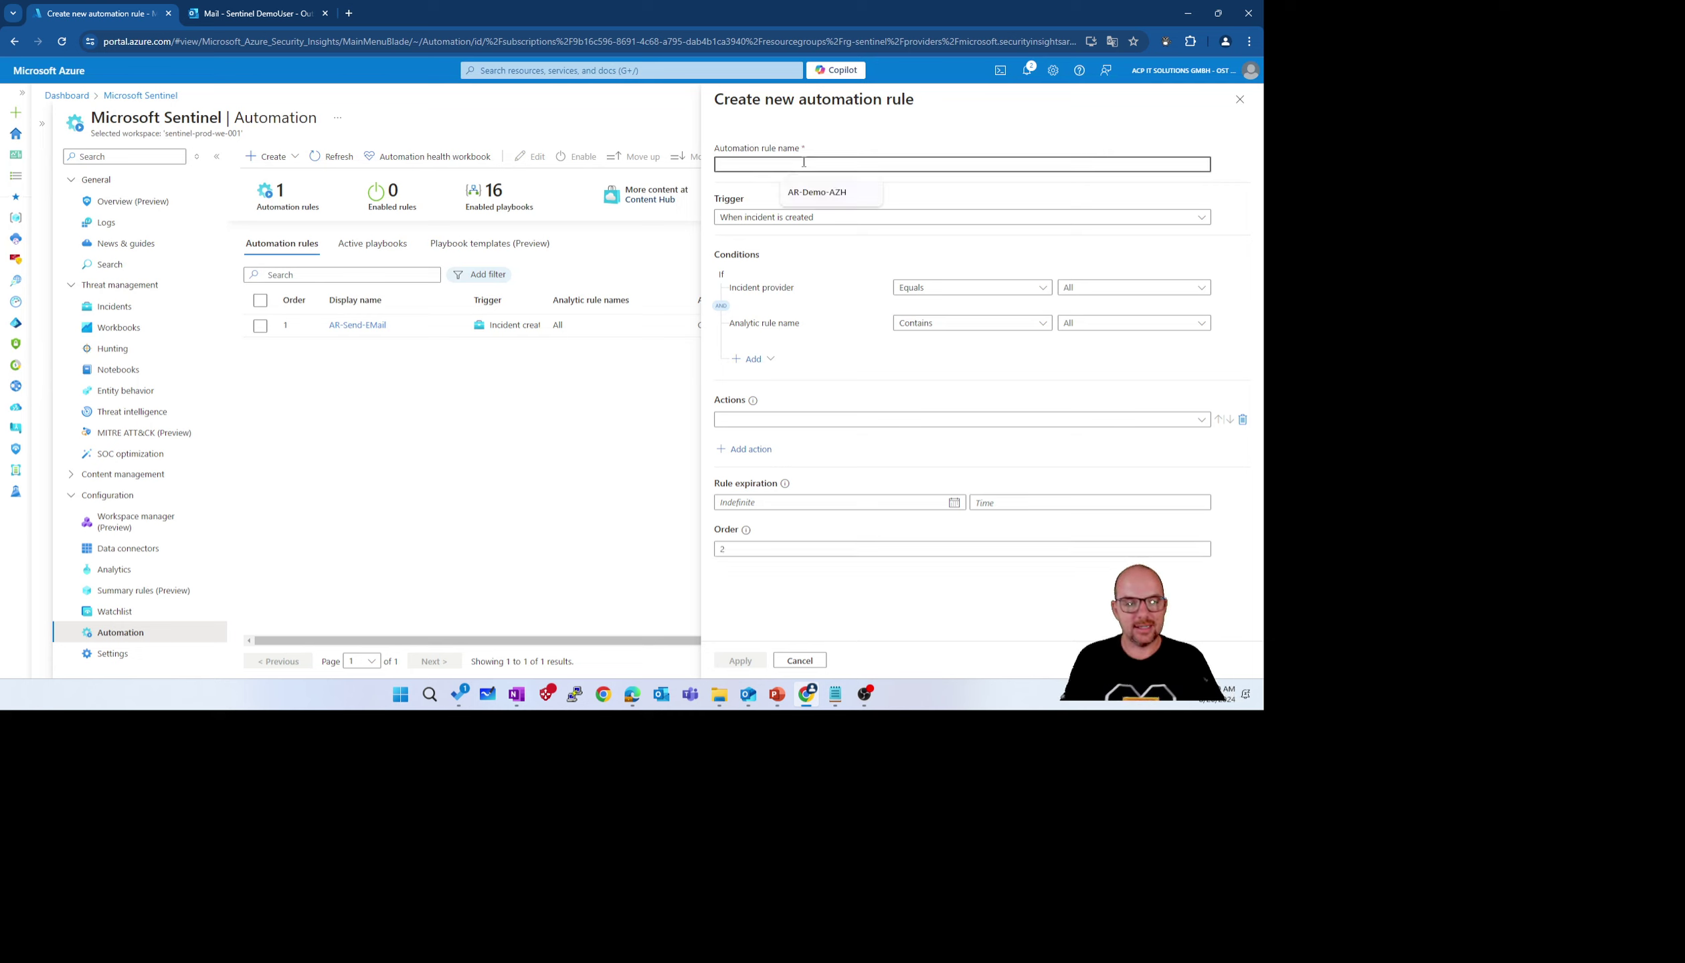
{"action": "type", "text": "AR-Demo-AZH"}
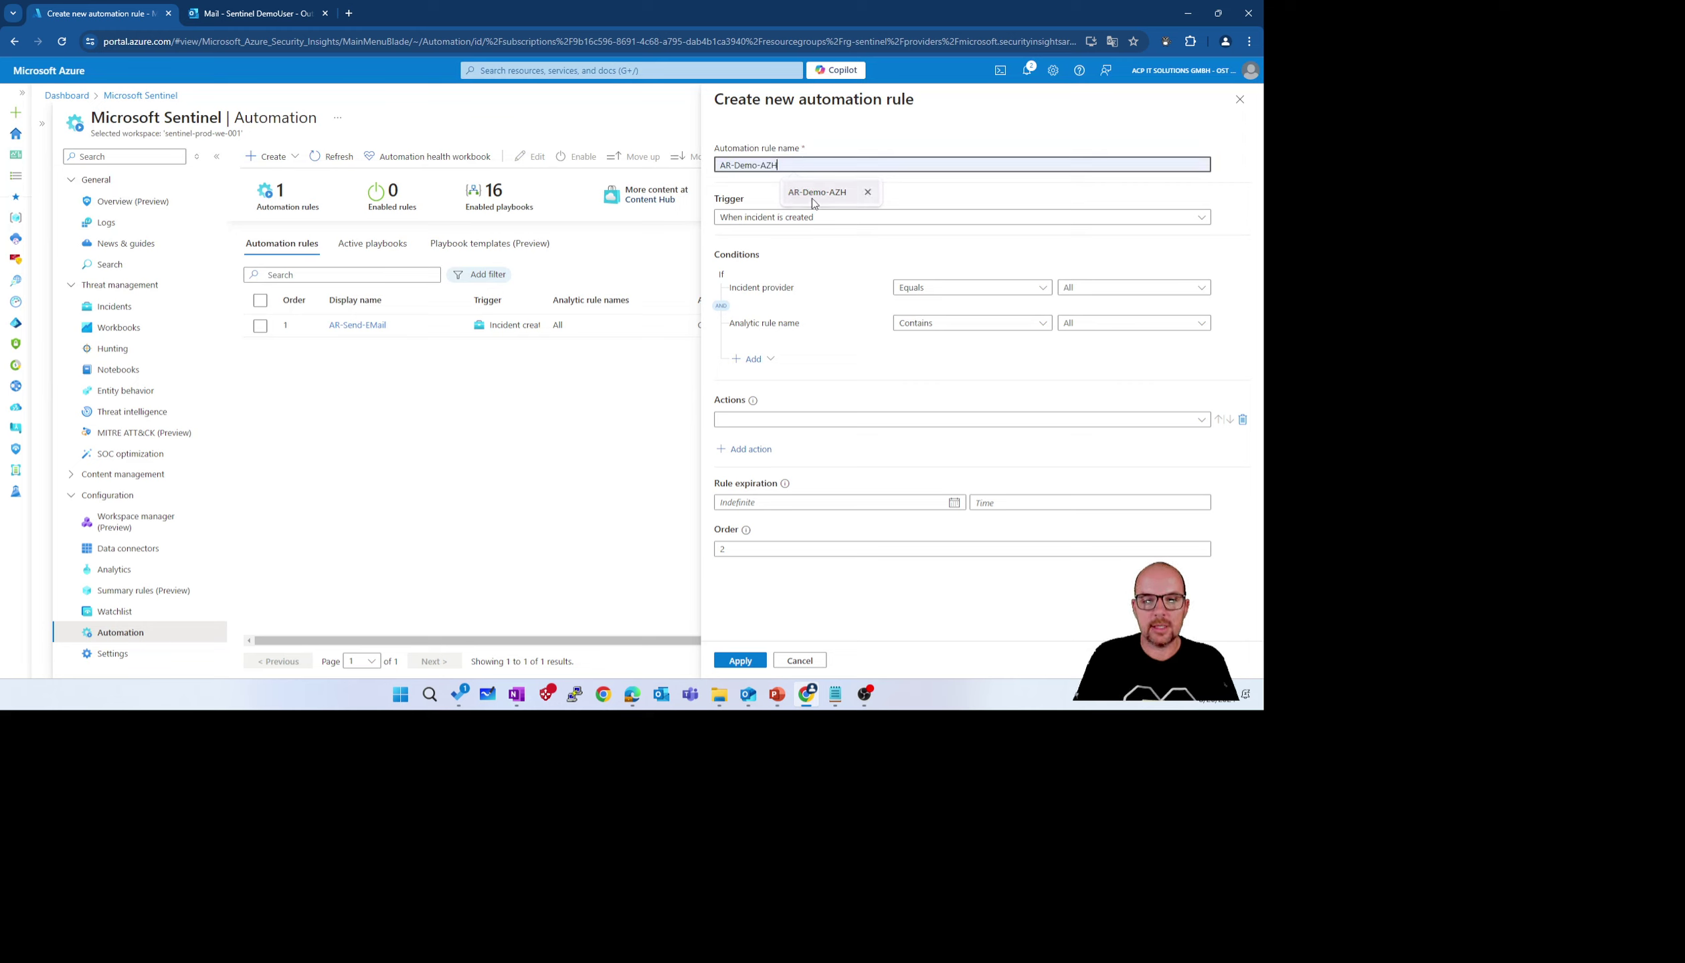
{"action": "left_click", "coordinate": [812, 194]}
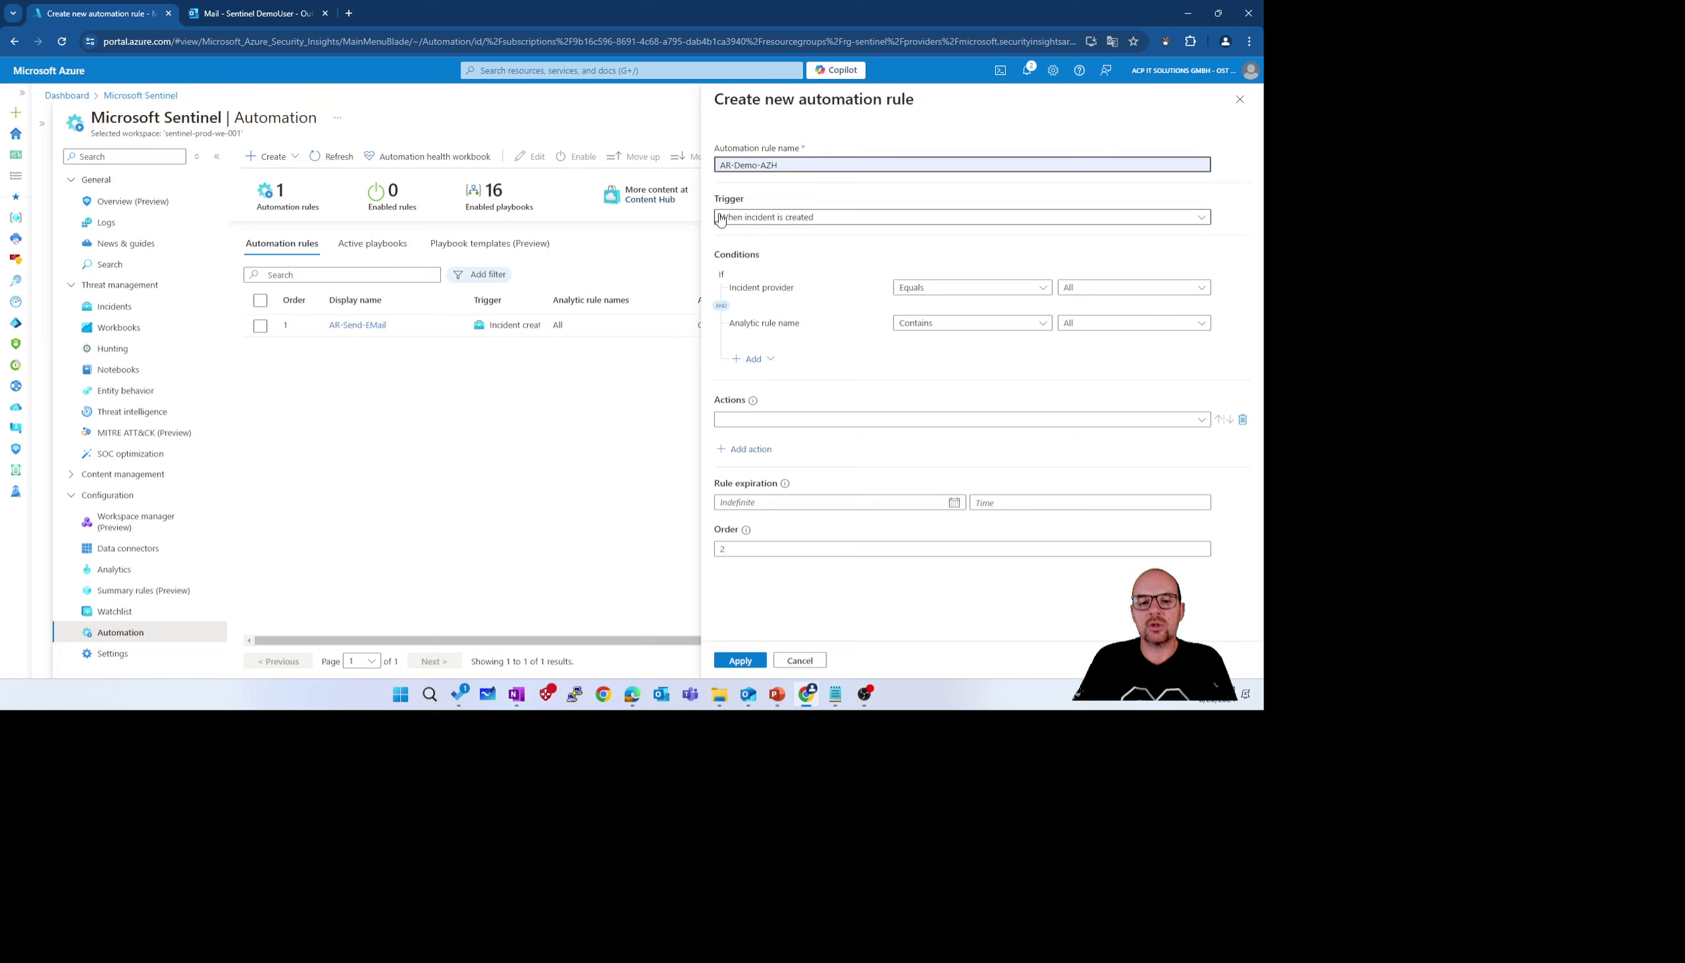
{"action": "left_click", "coordinate": [835, 228]}
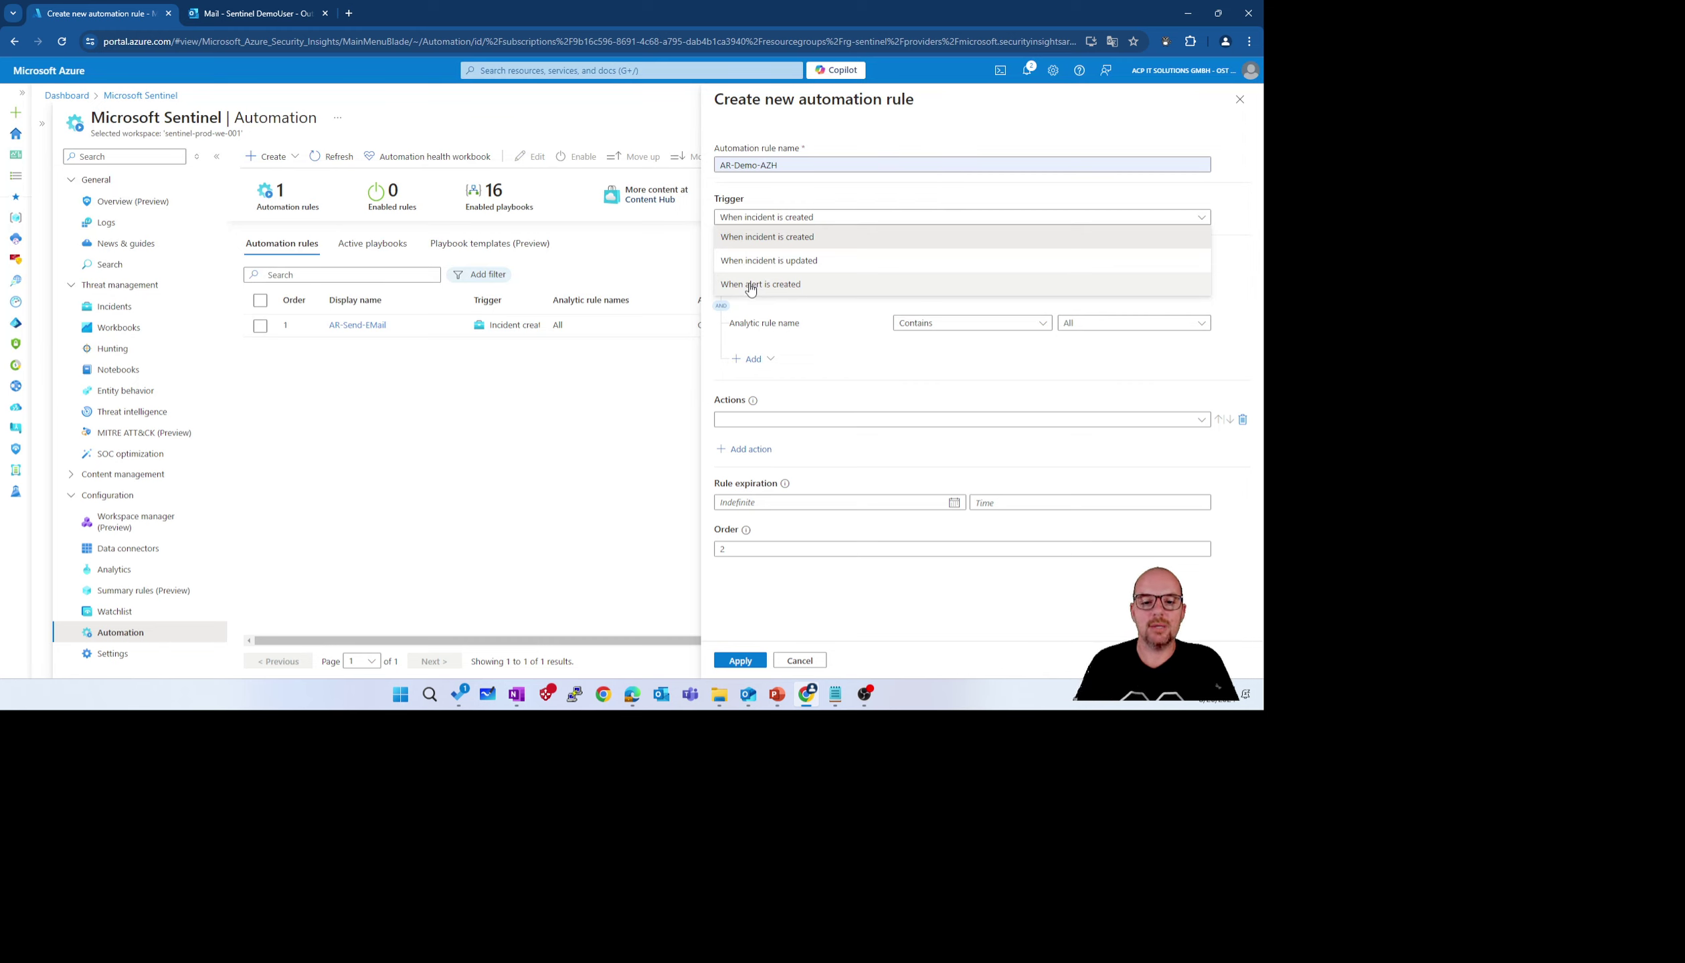
{"action": "left_click", "coordinate": [784, 236]}
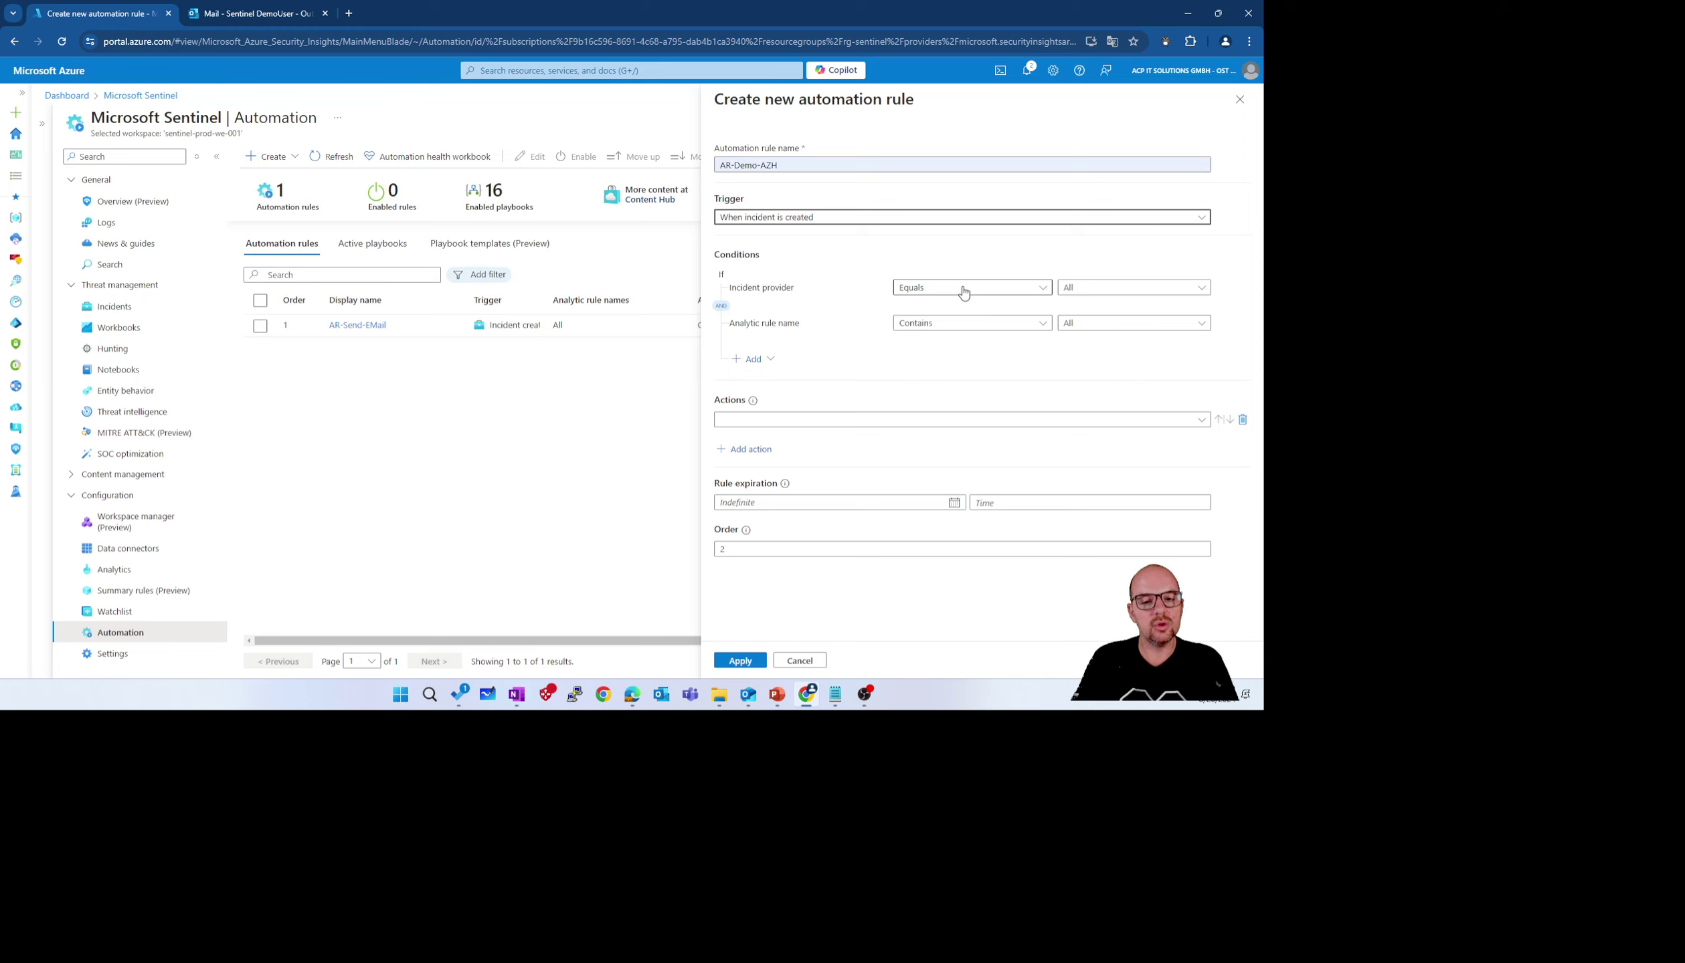
Try limiting the incident provider condition to Microsoft Defender XDR or Microsoft Sentinel, and clear the selection again
{"action": "left_click", "coordinate": [1130, 295]}
{"action": "left_click", "coordinate": [1083, 356]}
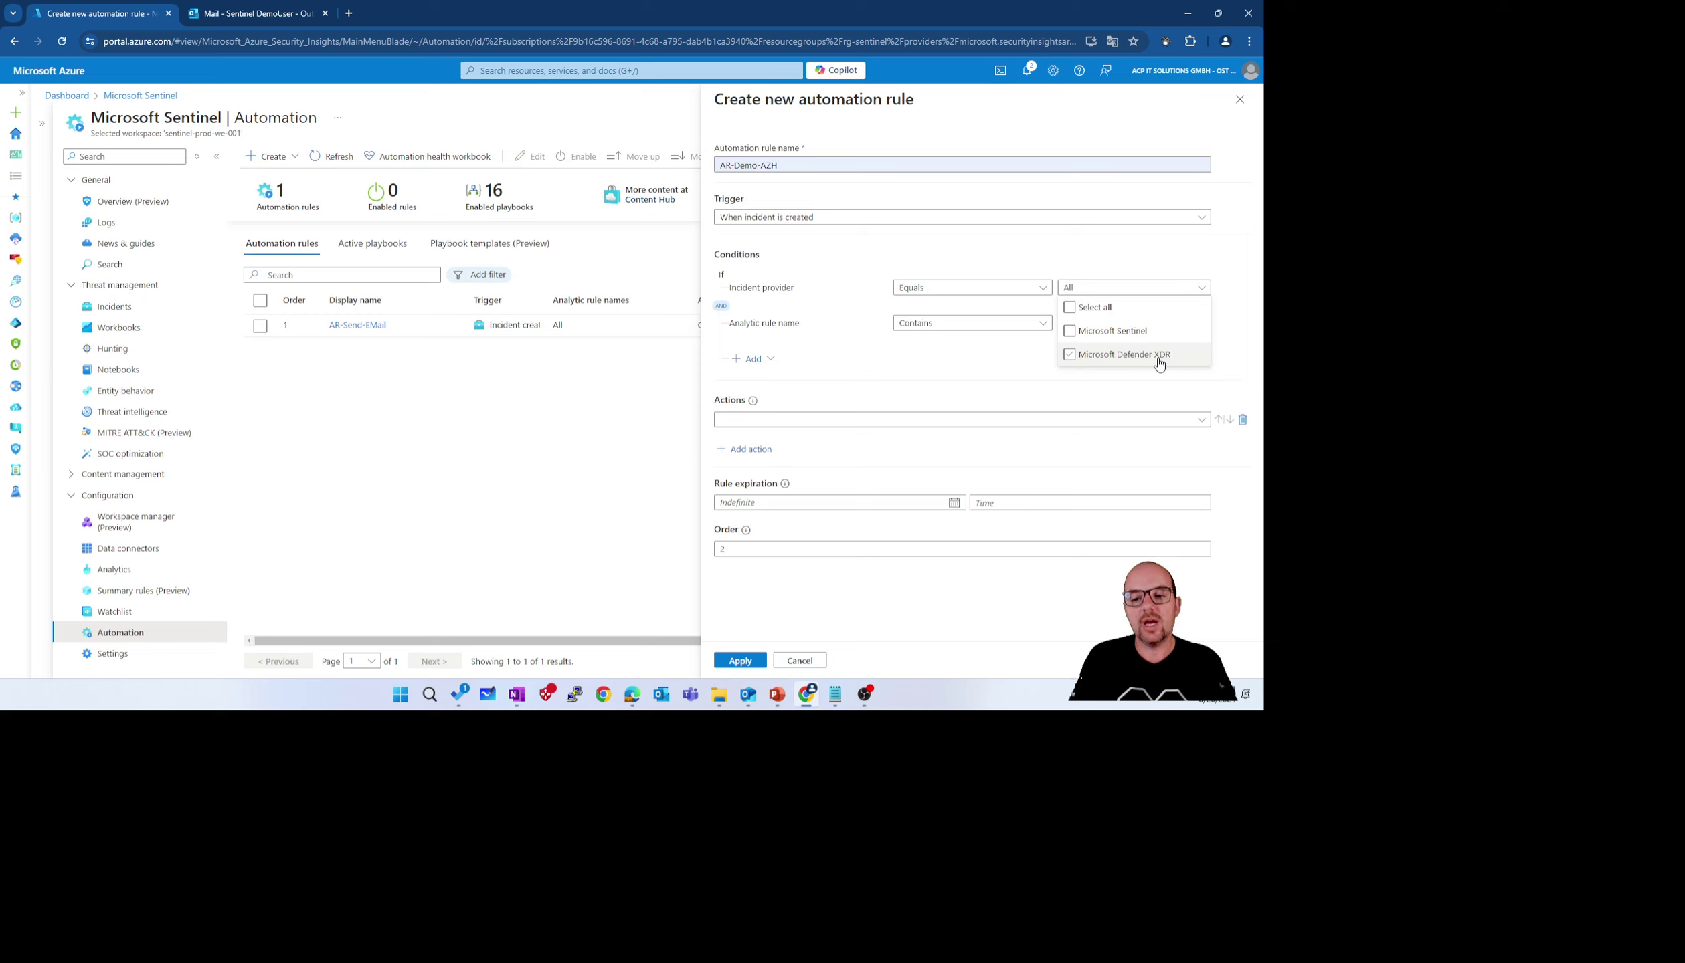
{"action": "left_click", "coordinate": [1100, 338]}
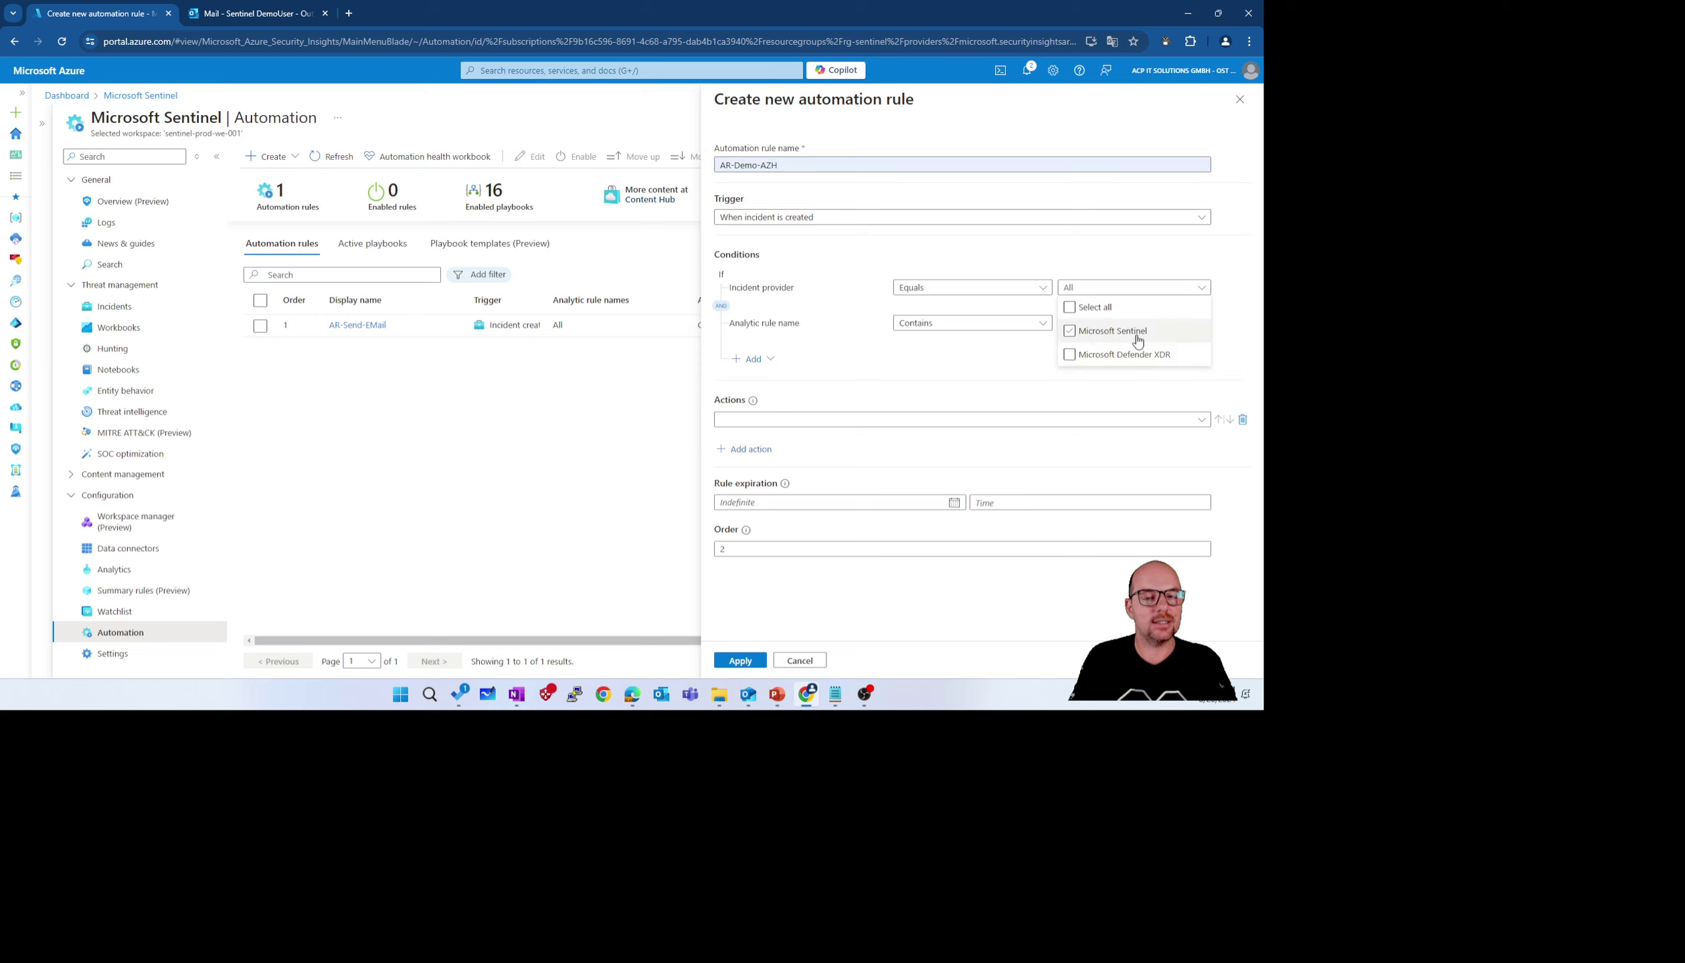
{"action": "left_click", "coordinate": [1089, 352]}
{"action": "left_click", "coordinate": [1097, 335]}
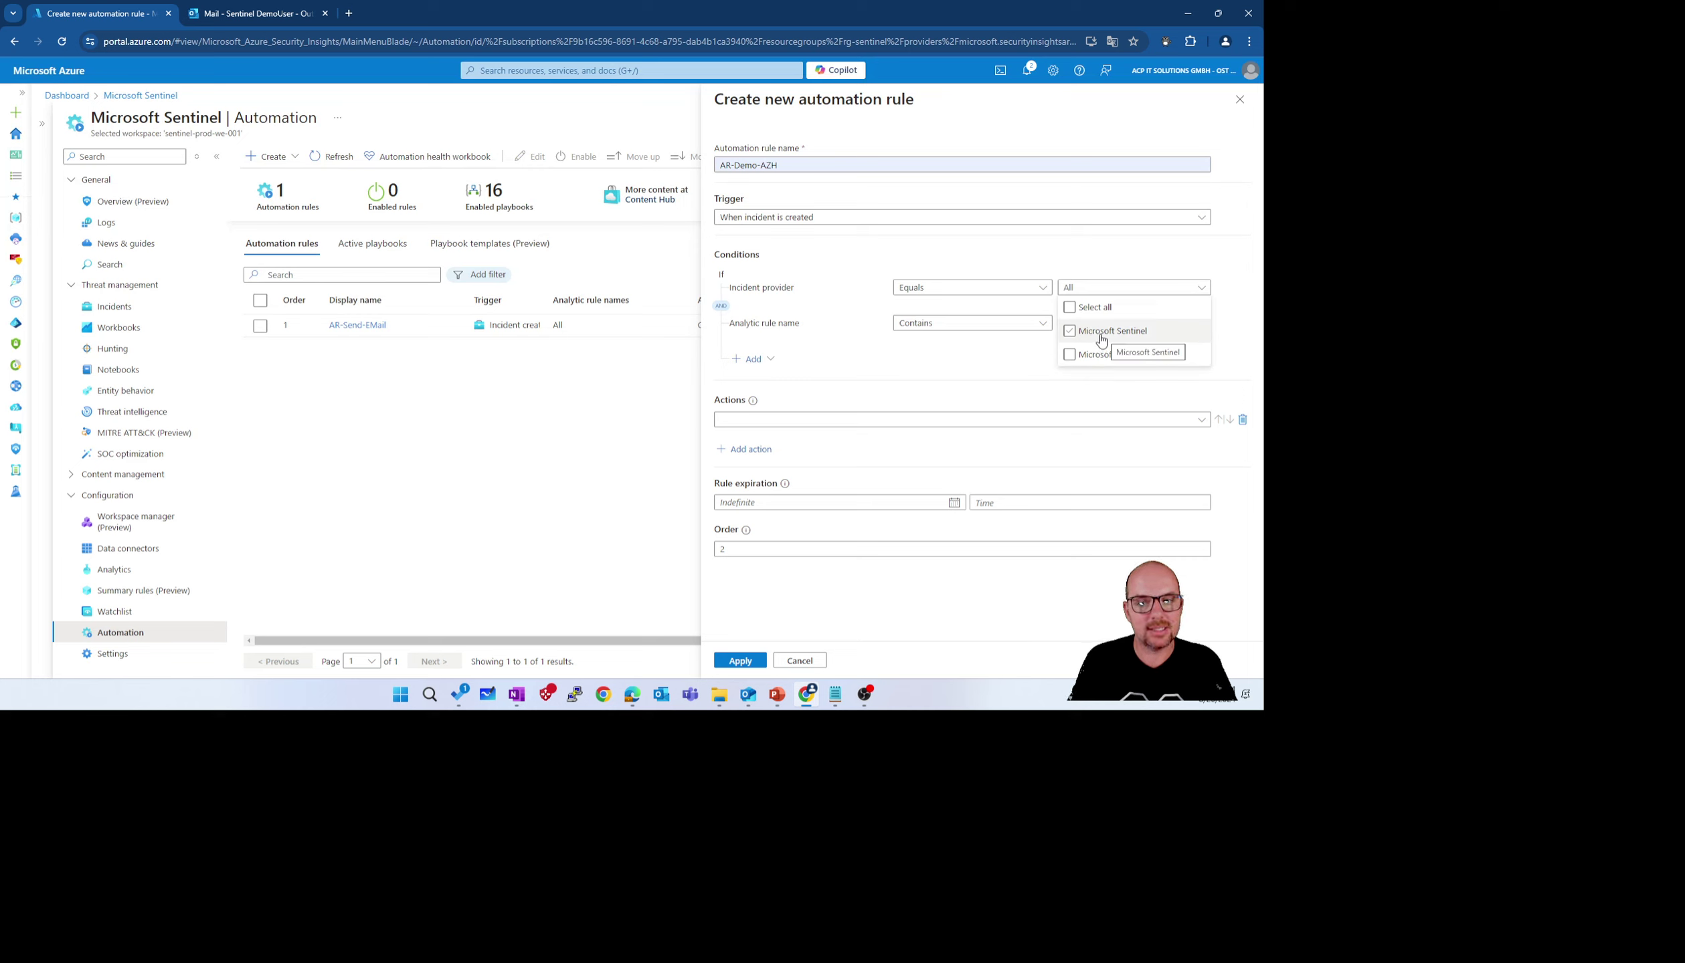
{"action": "left_click", "coordinate": [1088, 356]}
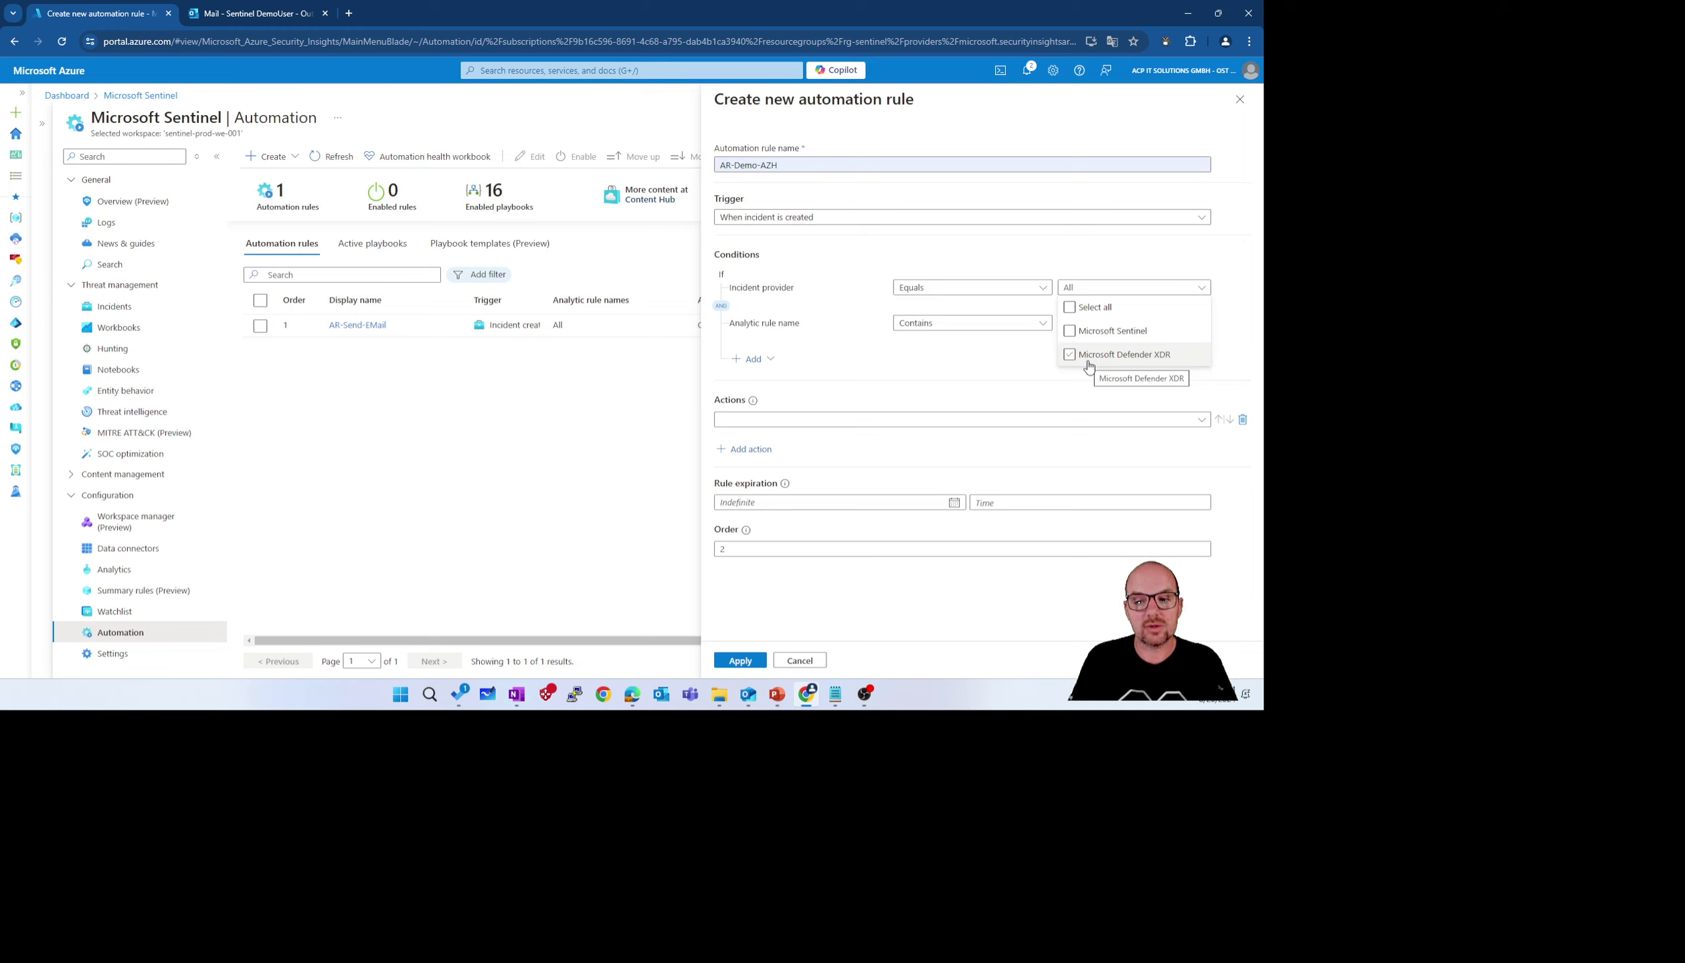
{"action": "left_click", "coordinate": [1112, 342]}
{"action": "left_click", "coordinate": [1112, 342]}
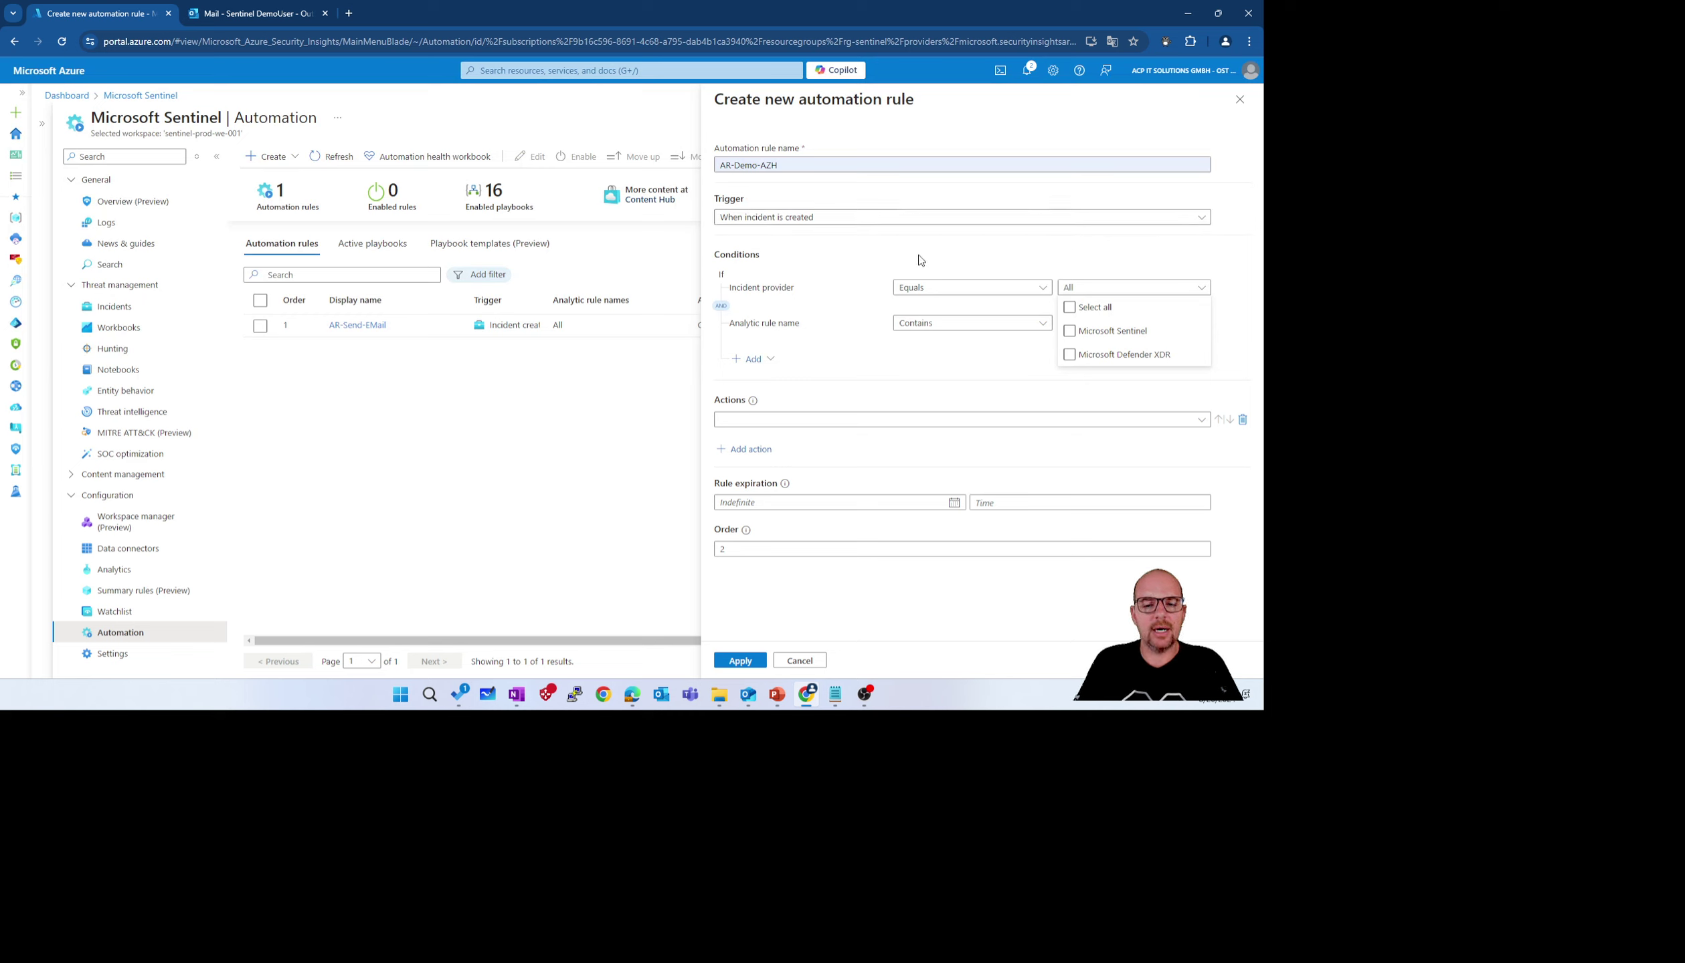
{"action": "left_click", "coordinate": [867, 264]}
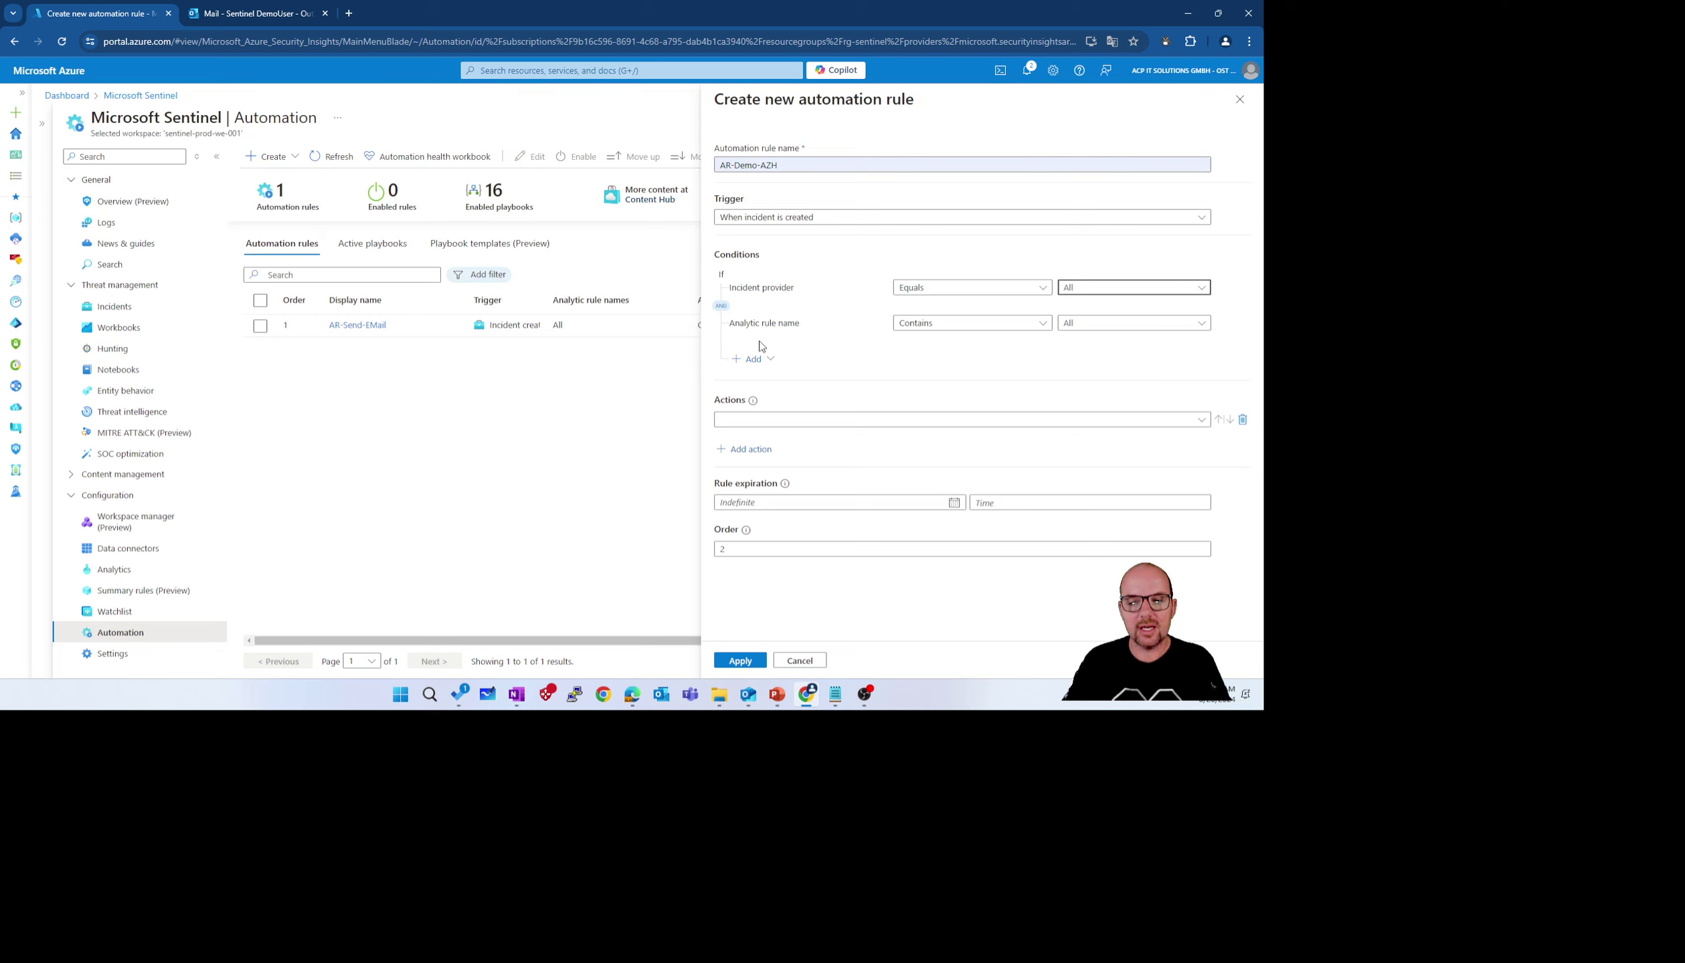
Review the analytic rules that can be chosen for the analytic rule name condition
{"action": "left_click", "coordinate": [1134, 326]}
{"action": "left_click", "coordinate": [1119, 419]}
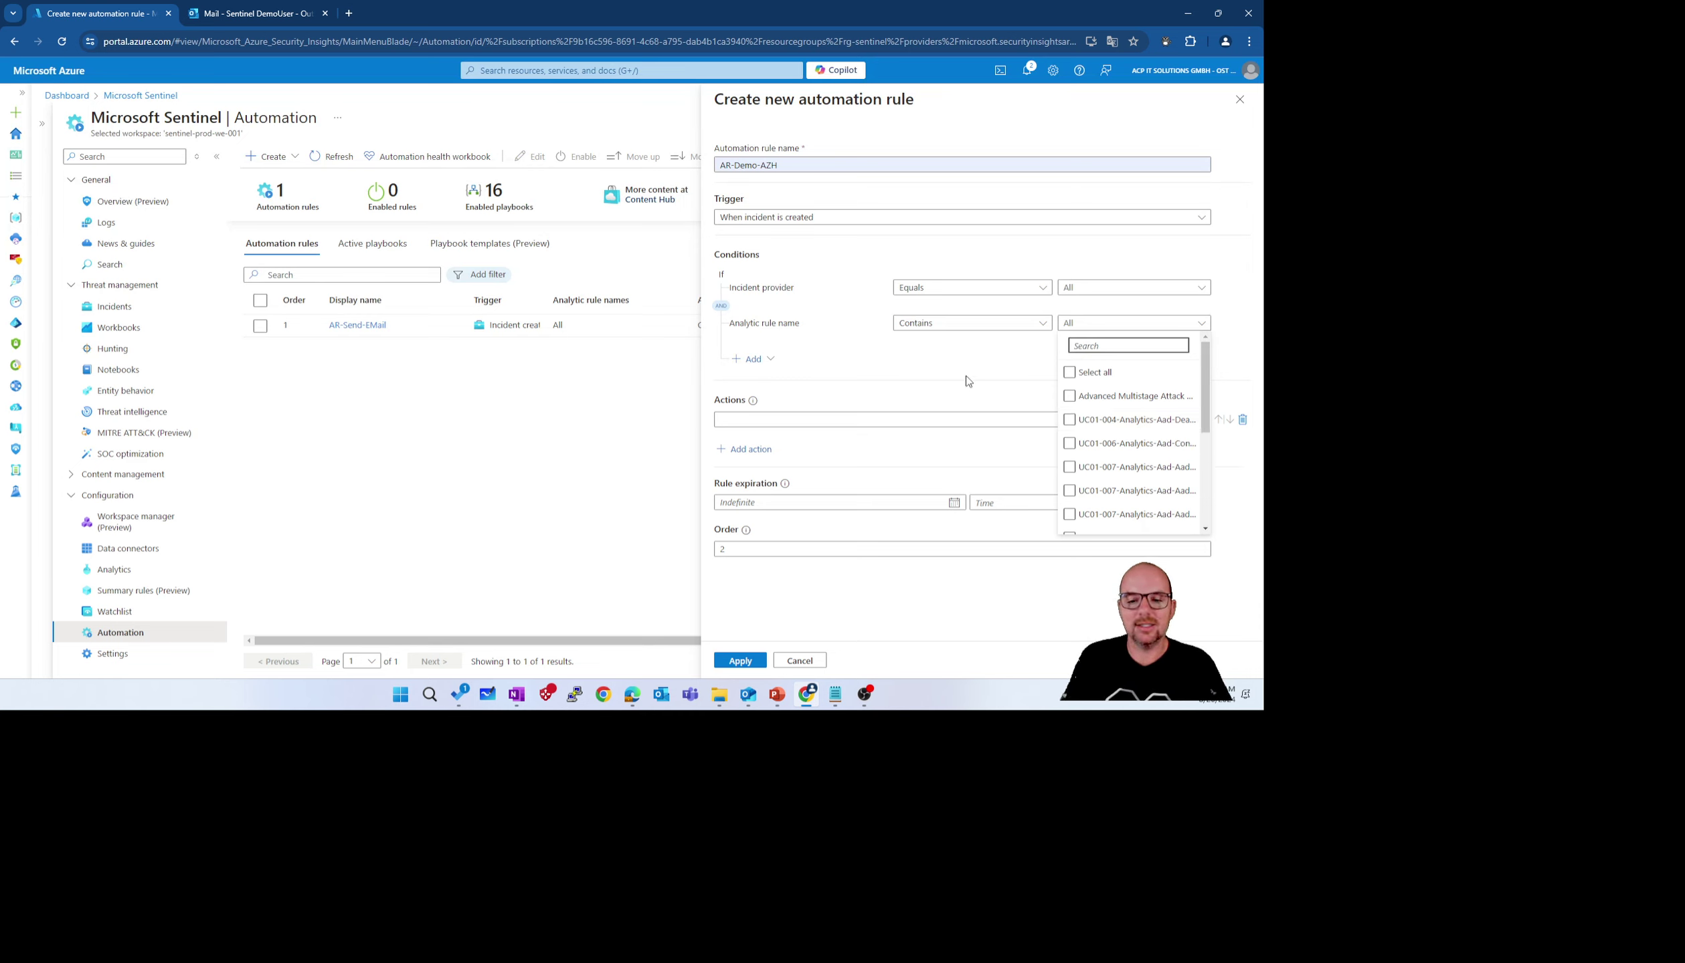
{"action": "left_click", "coordinate": [991, 361]}
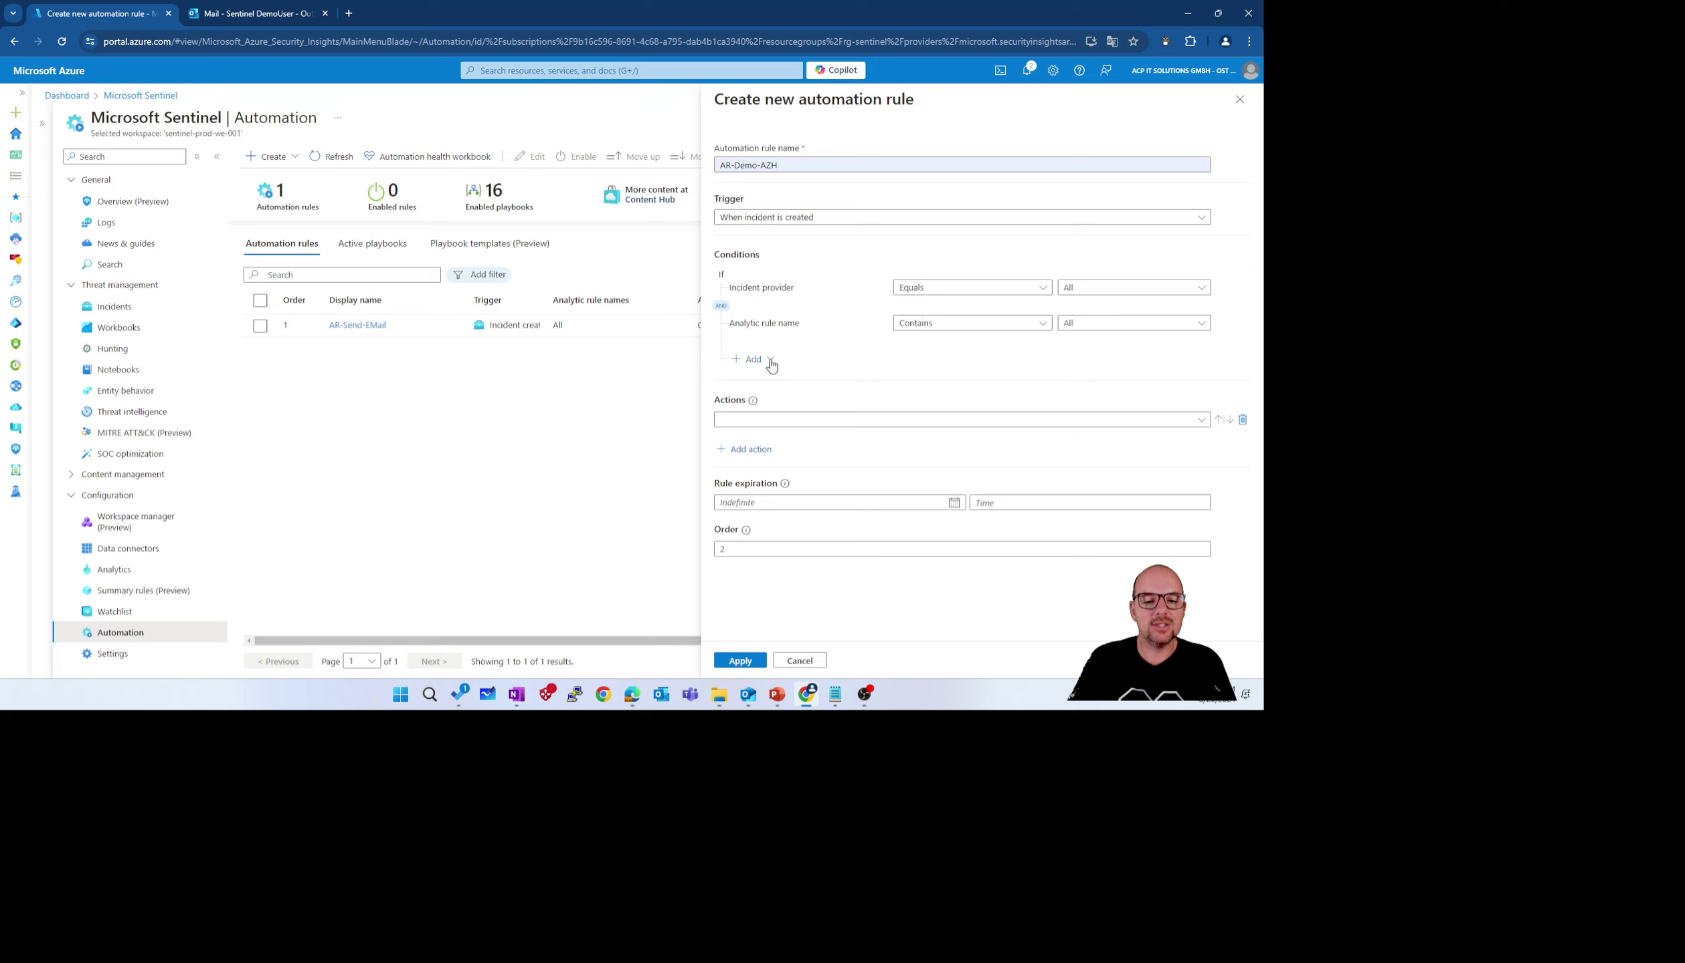
Try adding another AND condition, look through its available incident and entity properties, and remove the empty condition
{"action": "left_click", "coordinate": [756, 362]}
{"action": "left_click", "coordinate": [807, 380]}
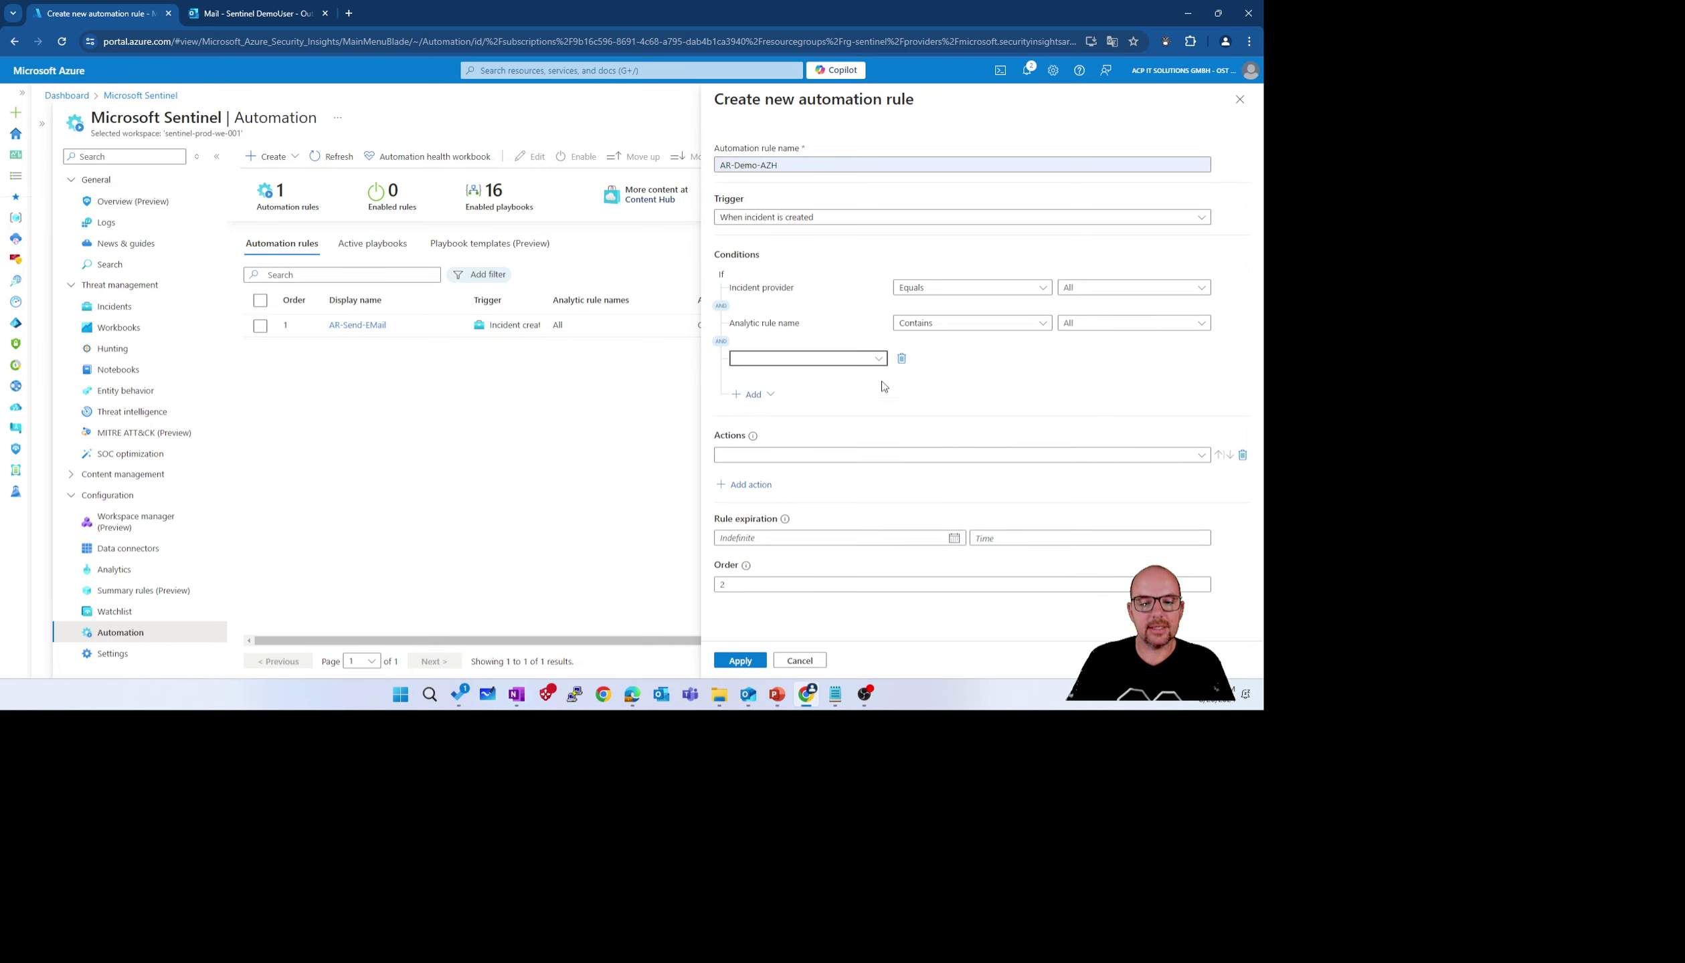
{"action": "left_click", "coordinate": [876, 360]}
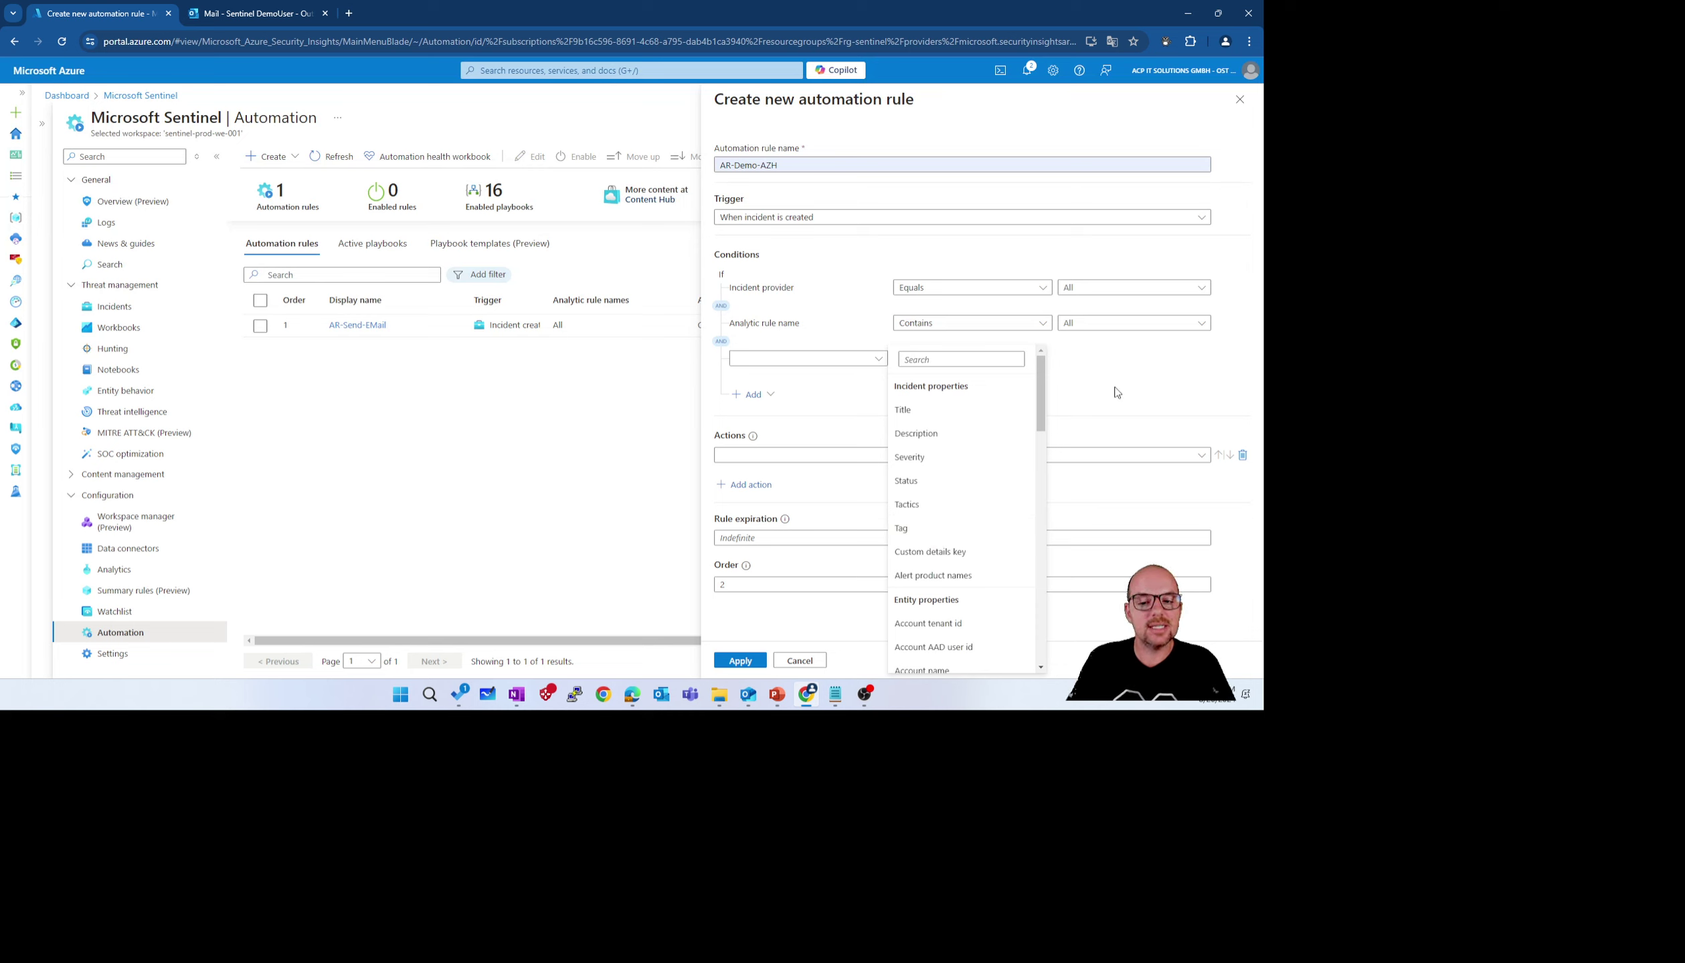
{"action": "key", "text": "Escape"}
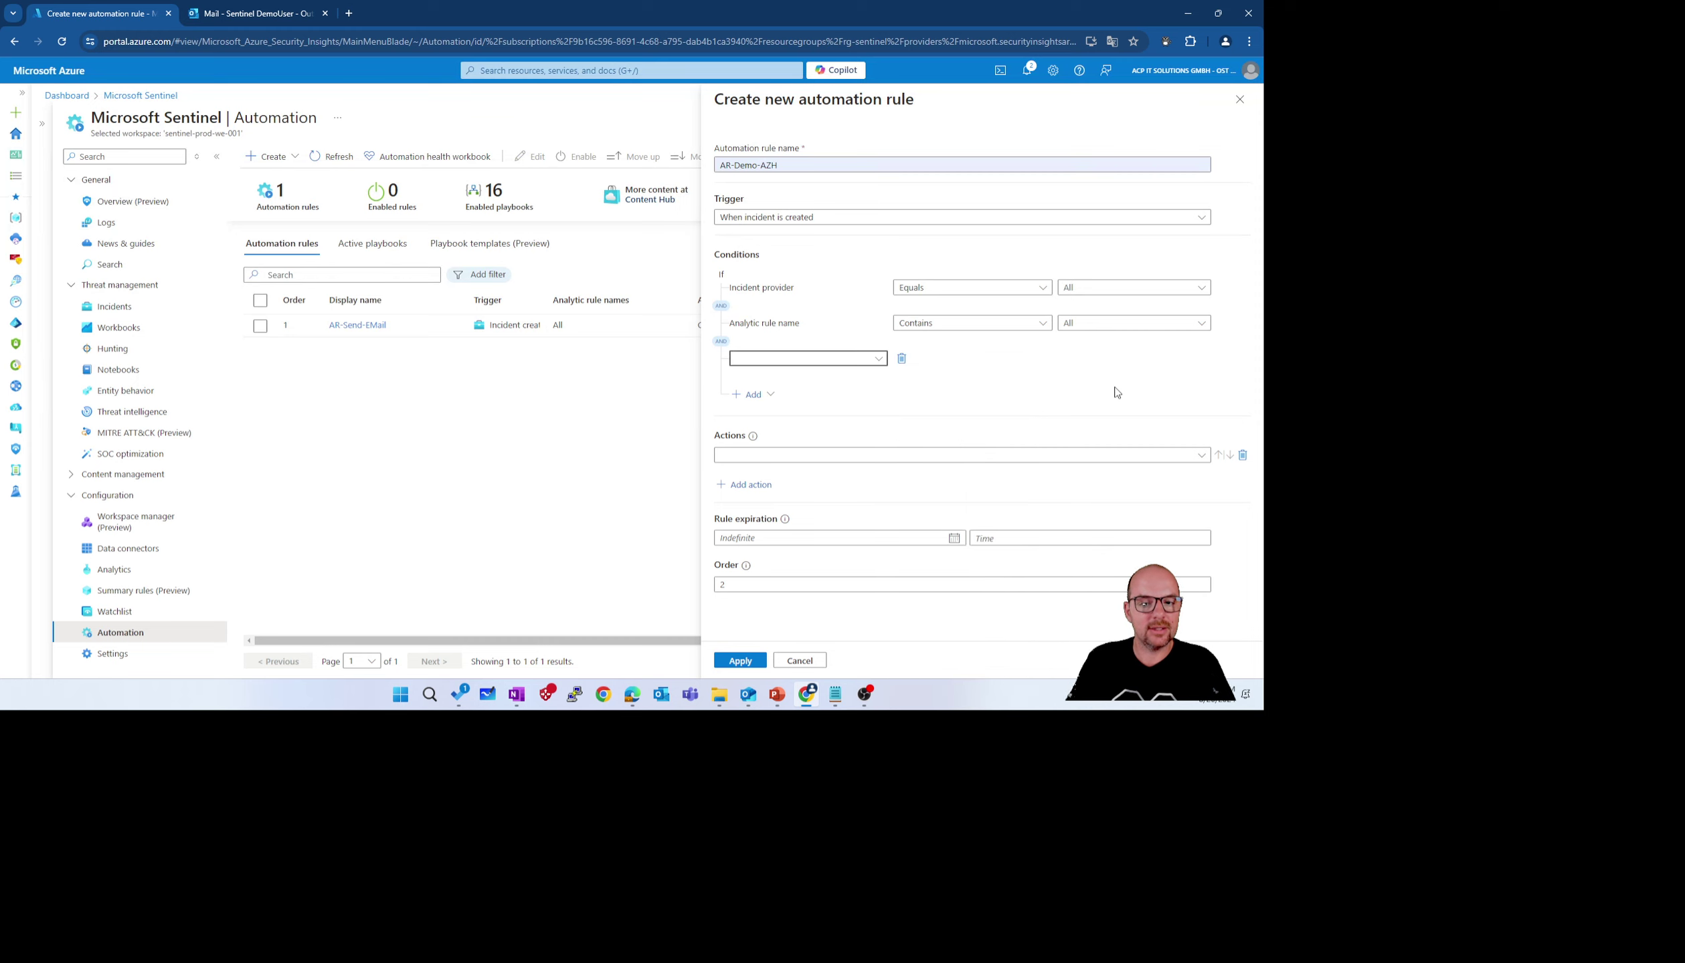
{"action": "left_click", "coordinate": [902, 360]}
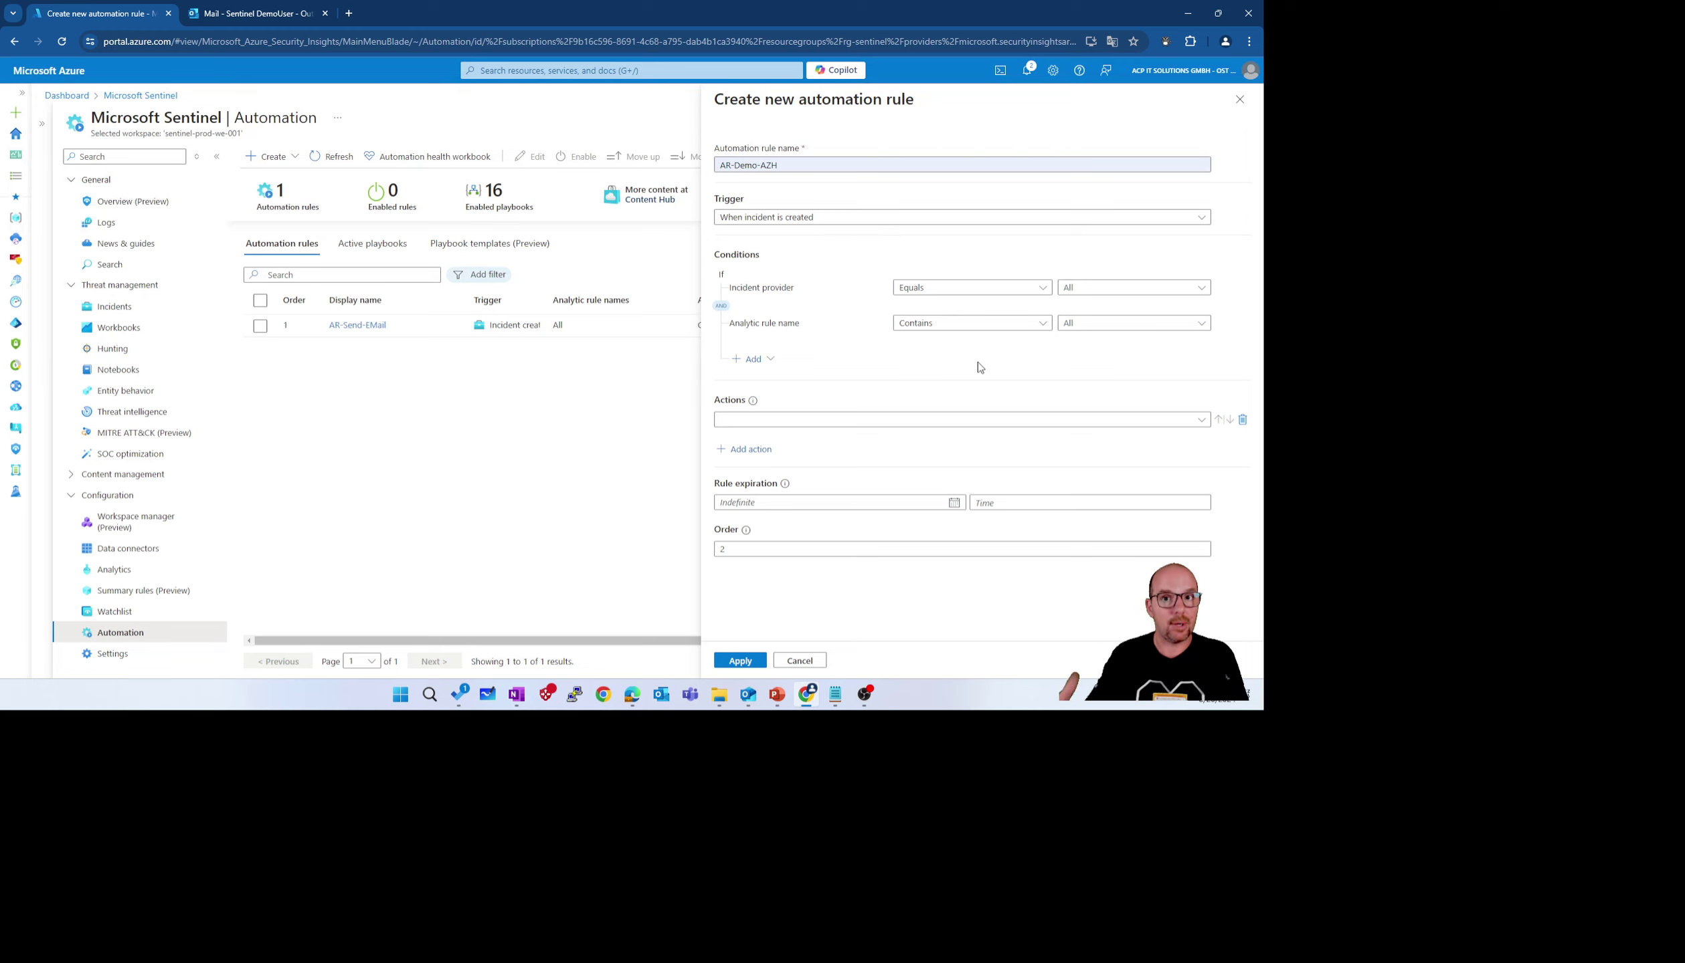
Set the rule's first action to Change status with the status Active
{"action": "left_click", "coordinate": [995, 419]}
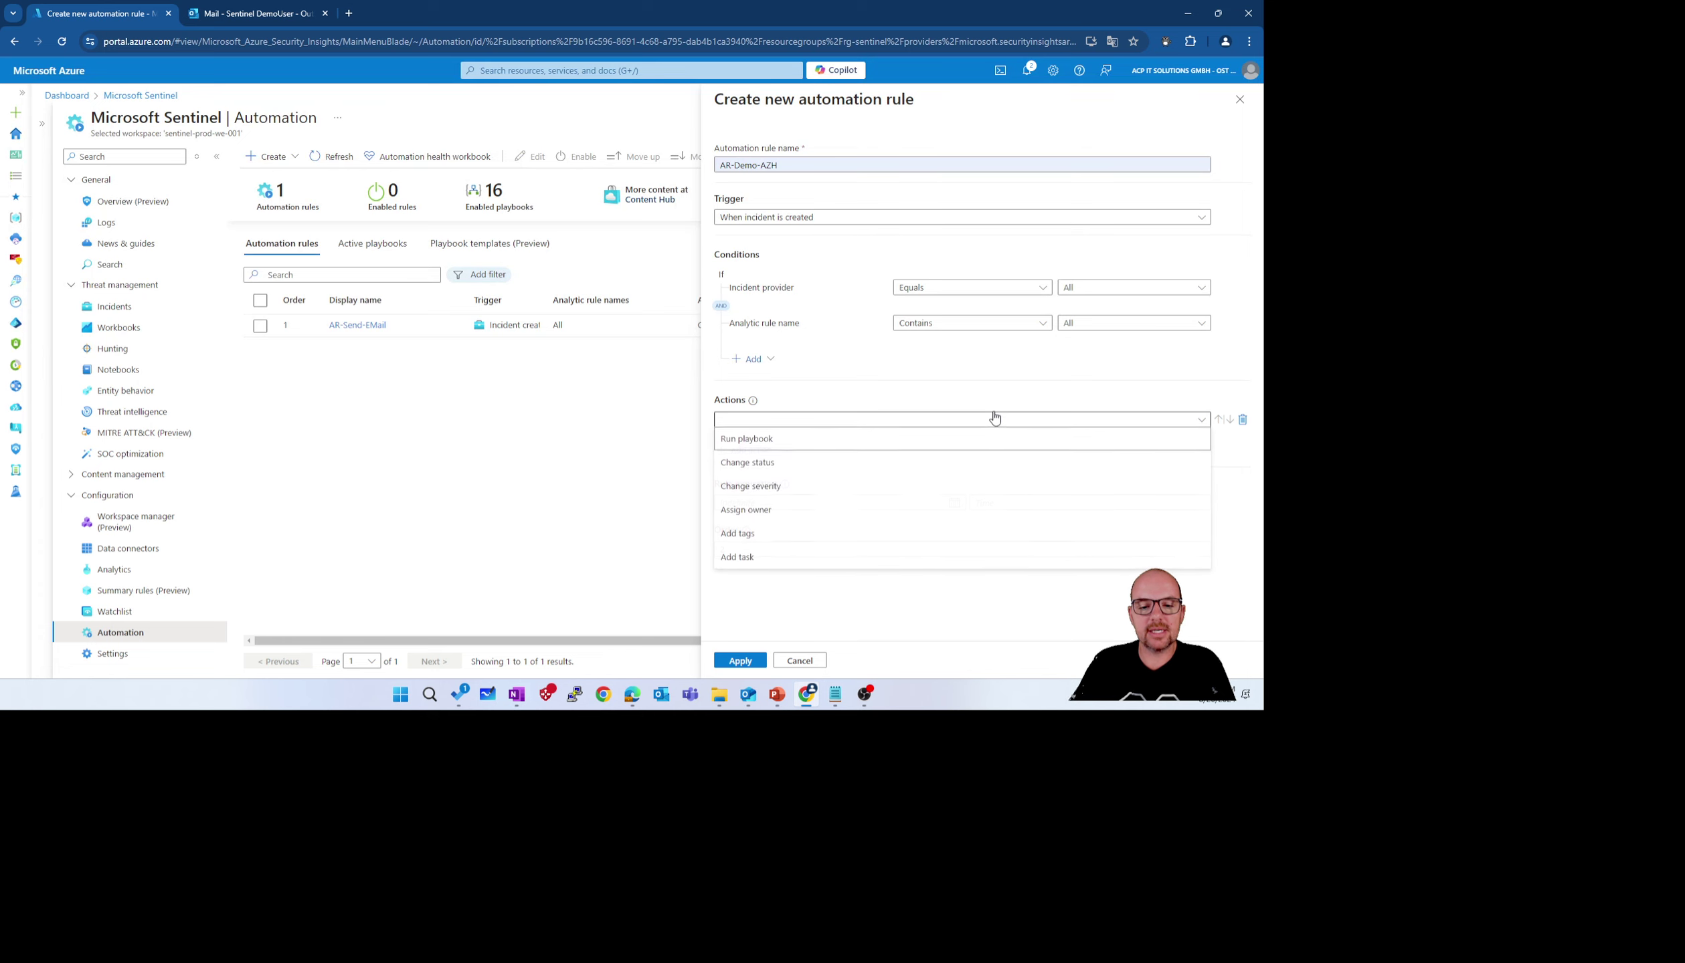
{"action": "left_click", "coordinate": [846, 463]}
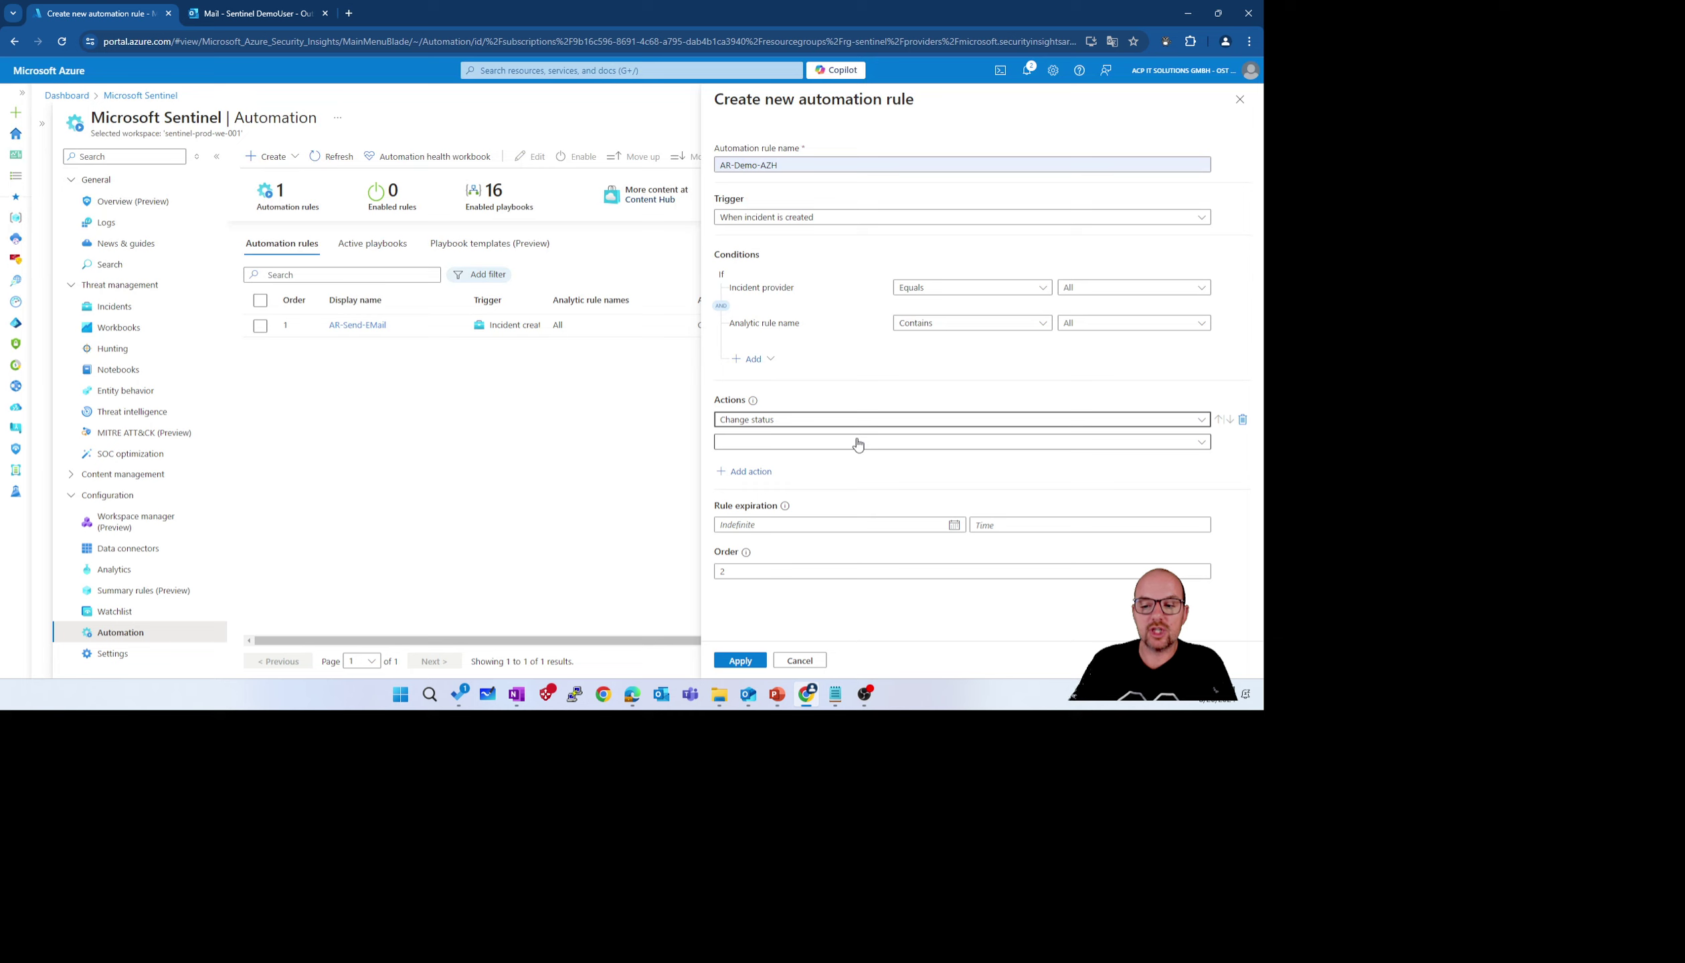
{"action": "left_click", "coordinate": [855, 442]}
{"action": "left_click", "coordinate": [802, 486]}
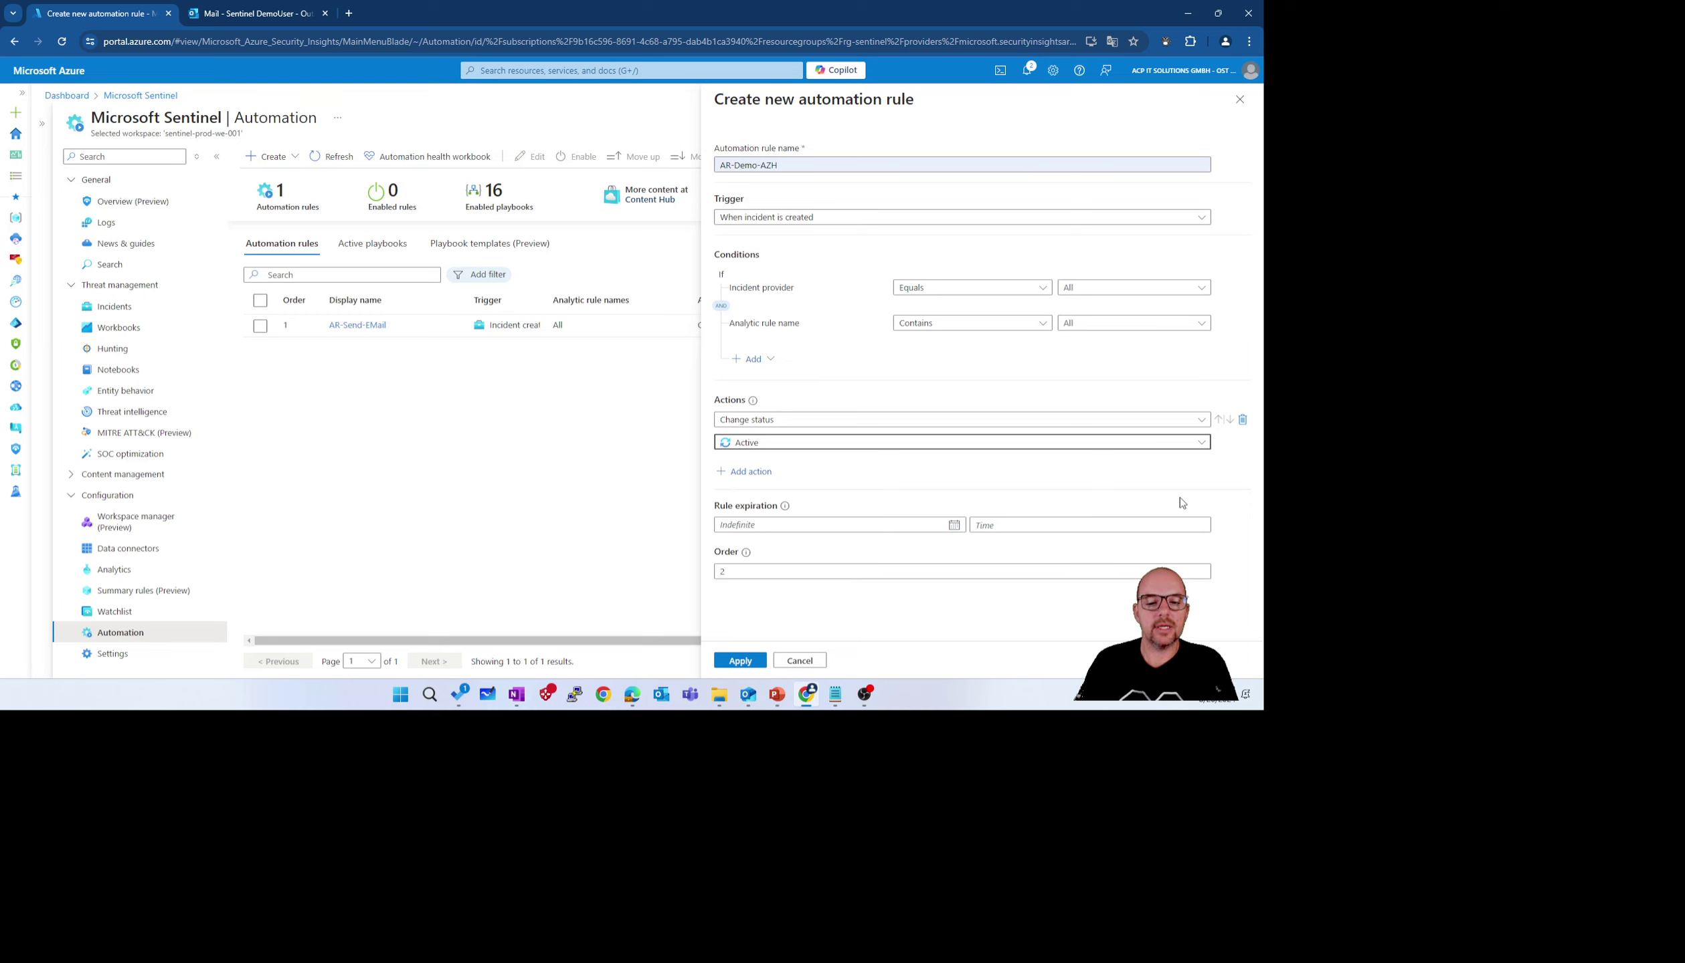
Add a second action, Assign owner, and choose the responsible user's account as the incident owner
{"action": "left_click", "coordinate": [746, 476]}
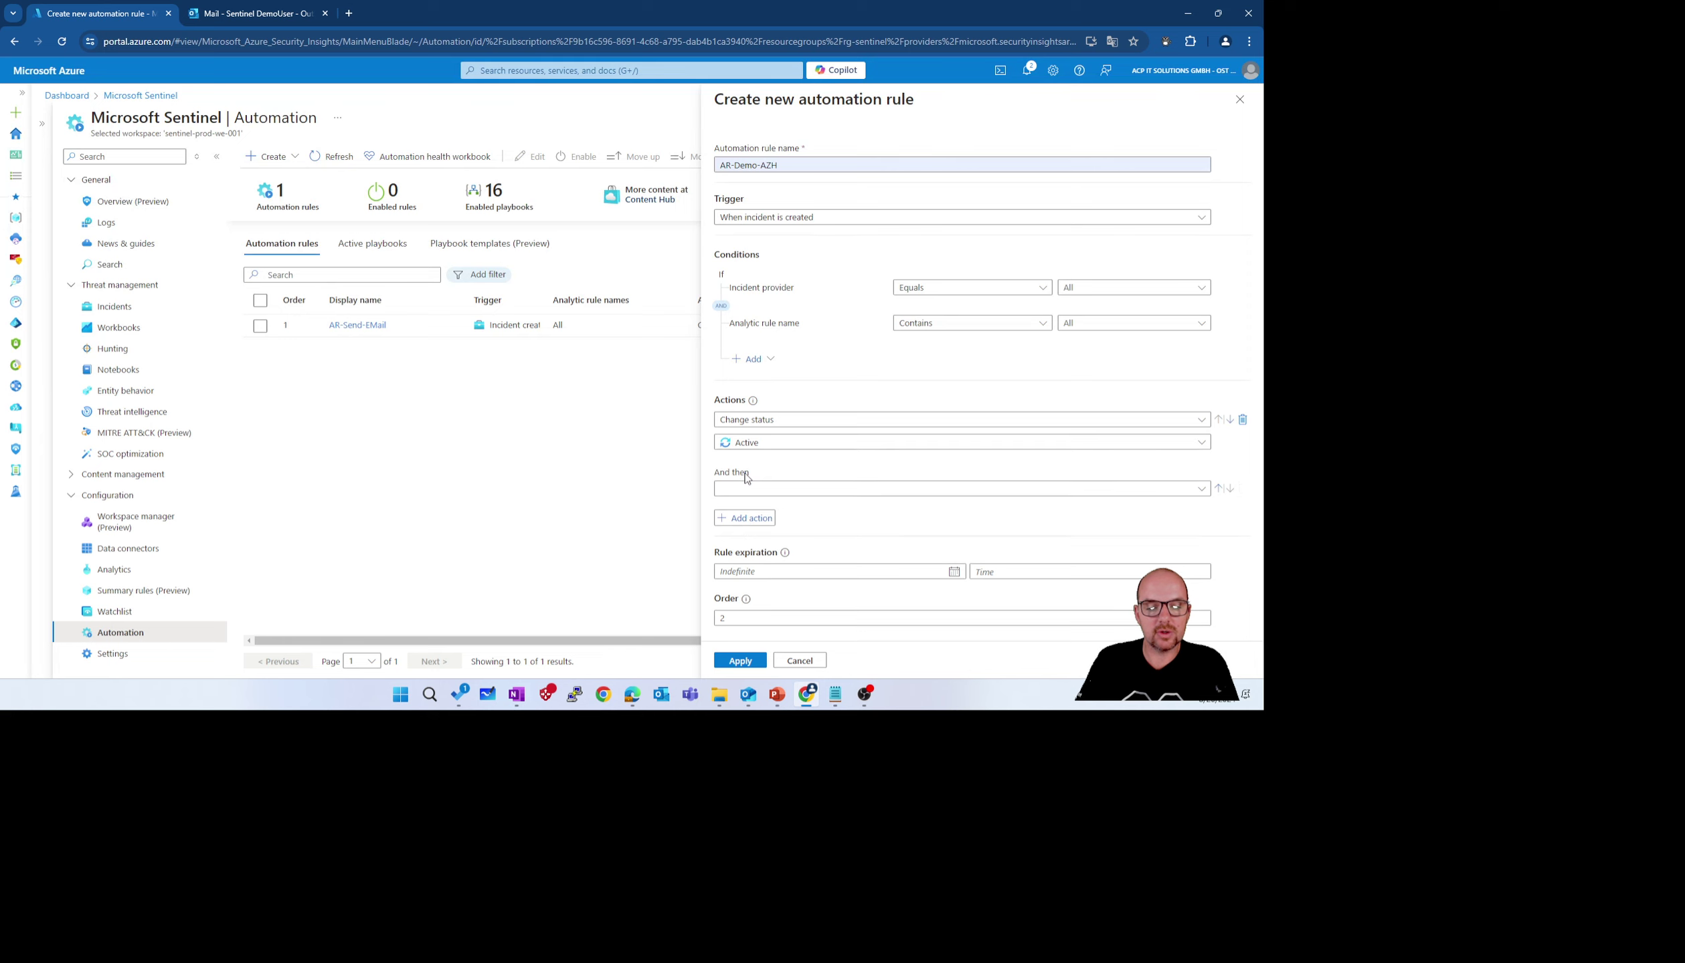
{"action": "left_click", "coordinate": [863, 498]}
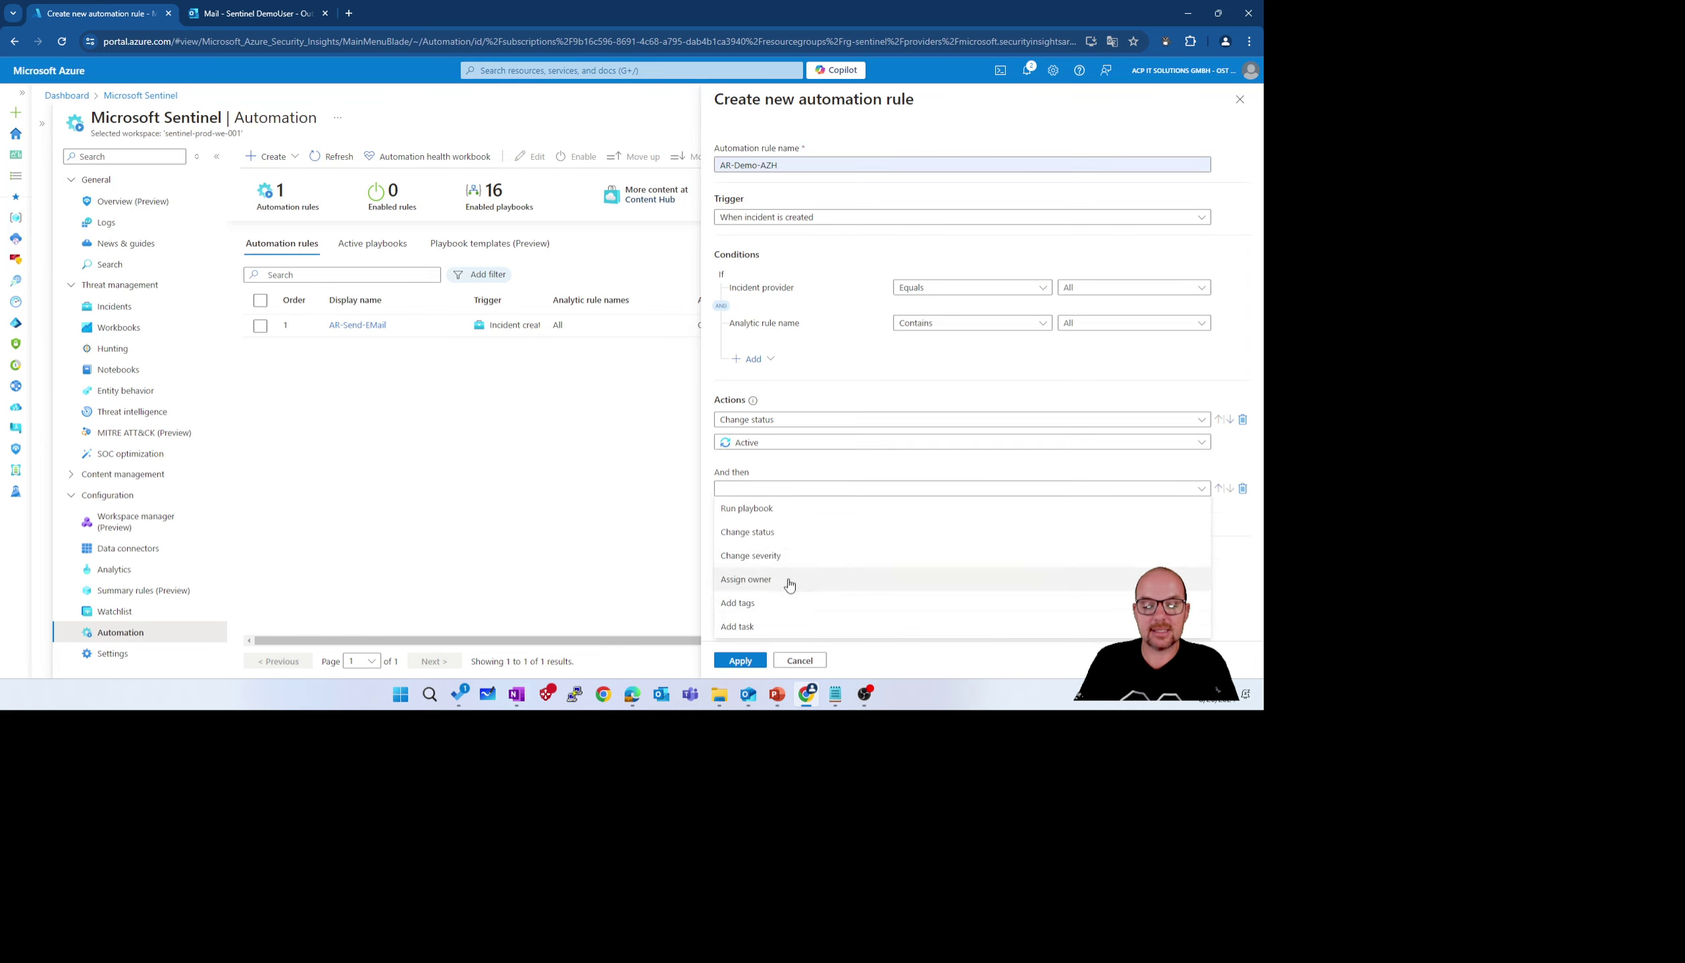
{"action": "left_click", "coordinate": [789, 580]}
{"action": "left_click", "coordinate": [850, 517]}
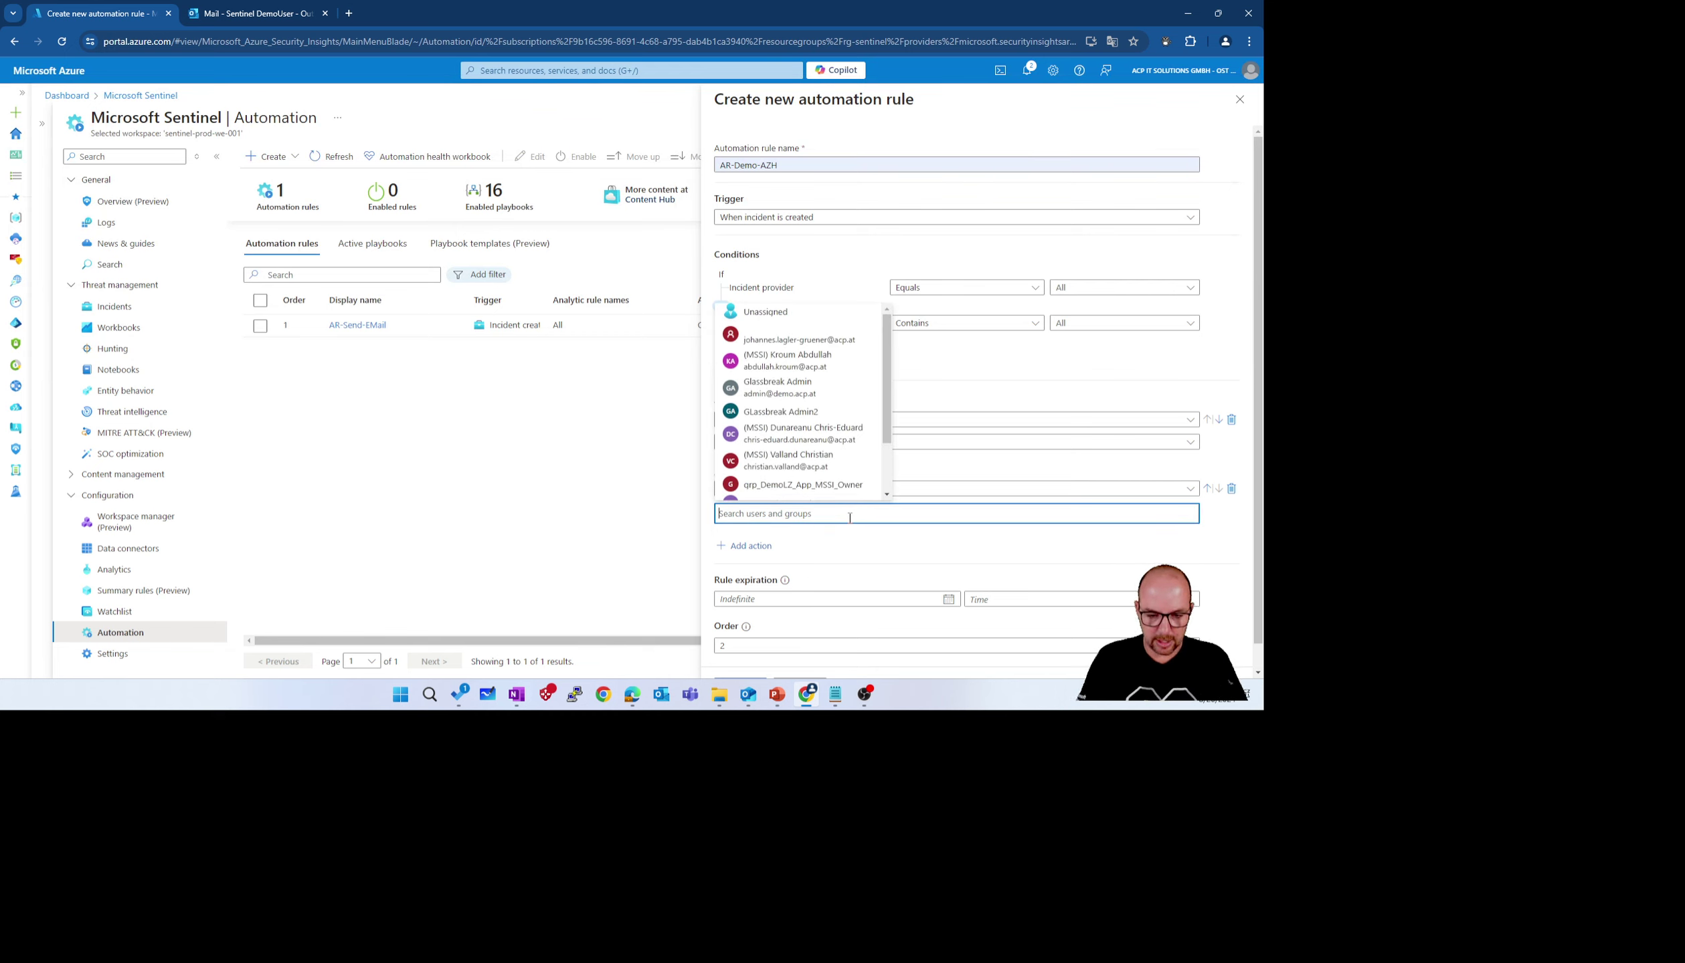
{"action": "left_click", "coordinate": [777, 342]}
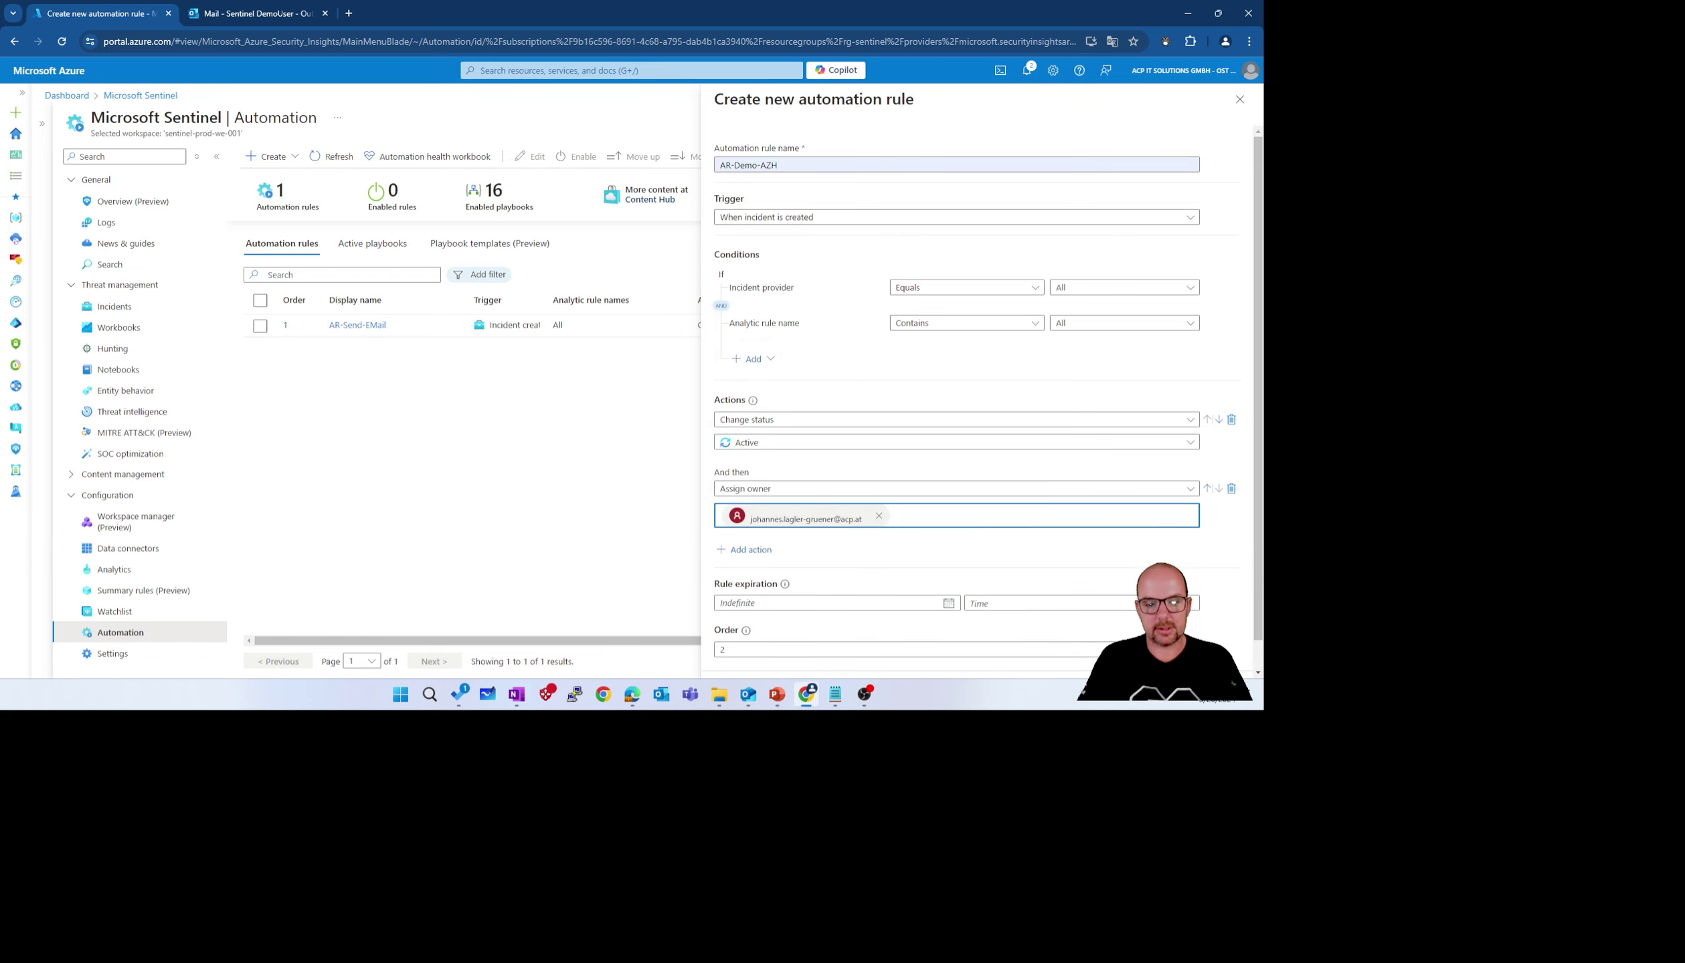
Add a third action of type Add tags to the automation rule
{"action": "left_click", "coordinate": [749, 550]}
{"action": "left_click", "coordinate": [896, 573]}
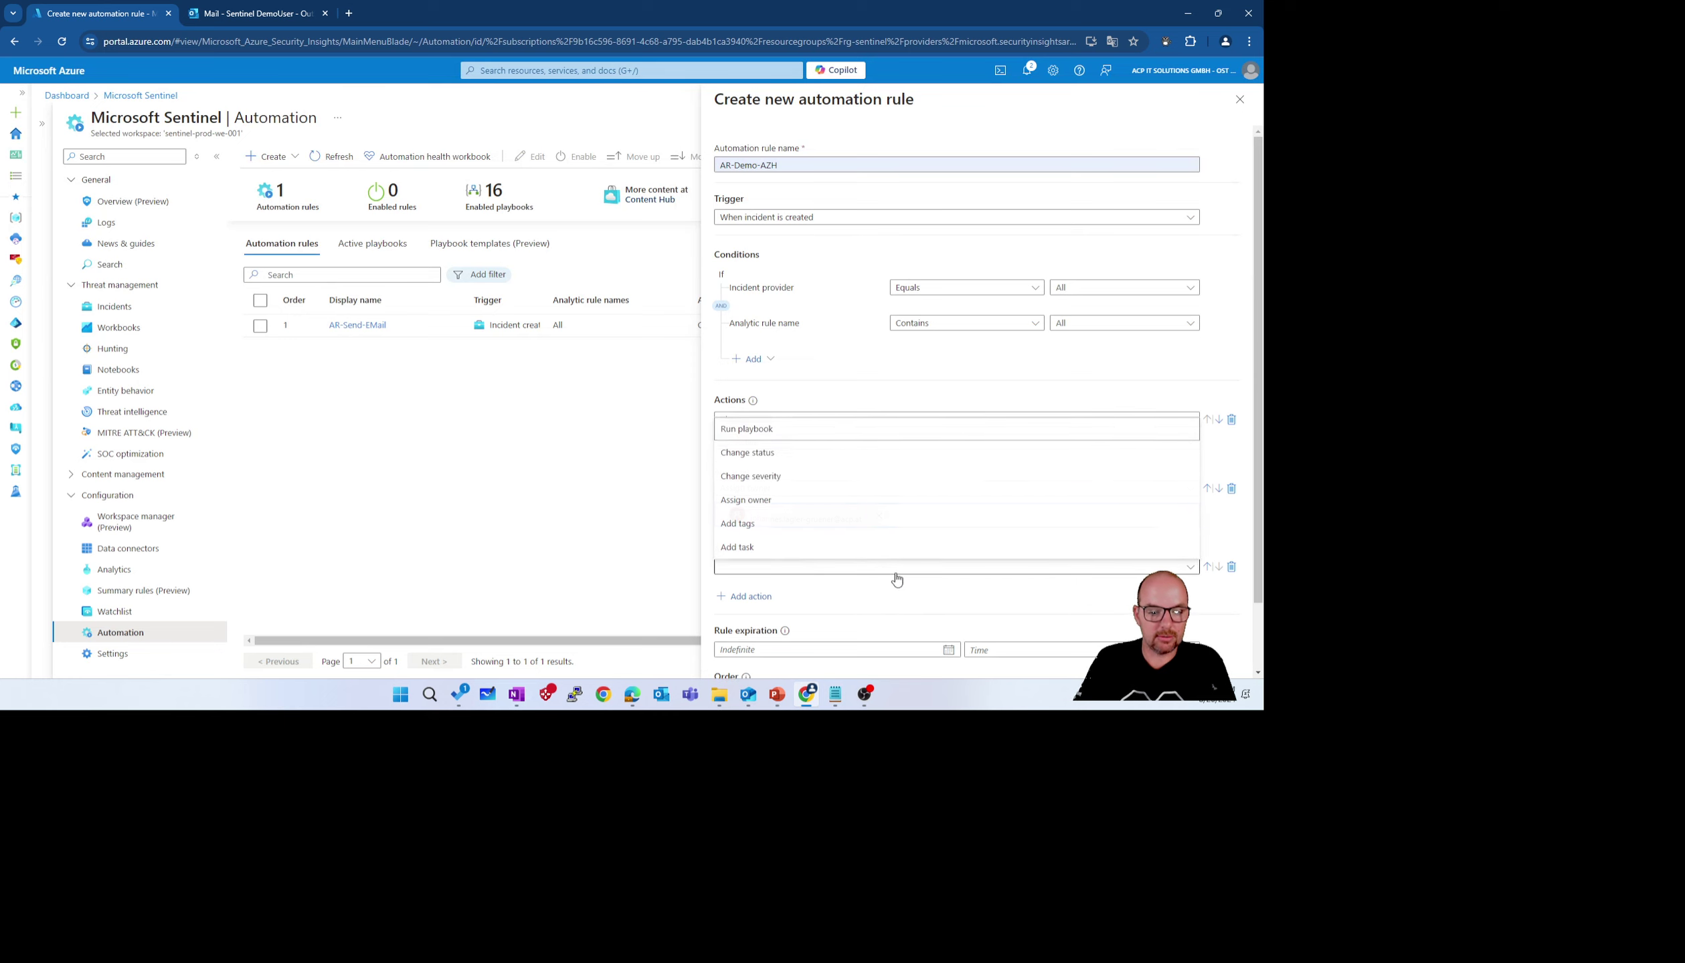
{"action": "left_click", "coordinate": [830, 535]}
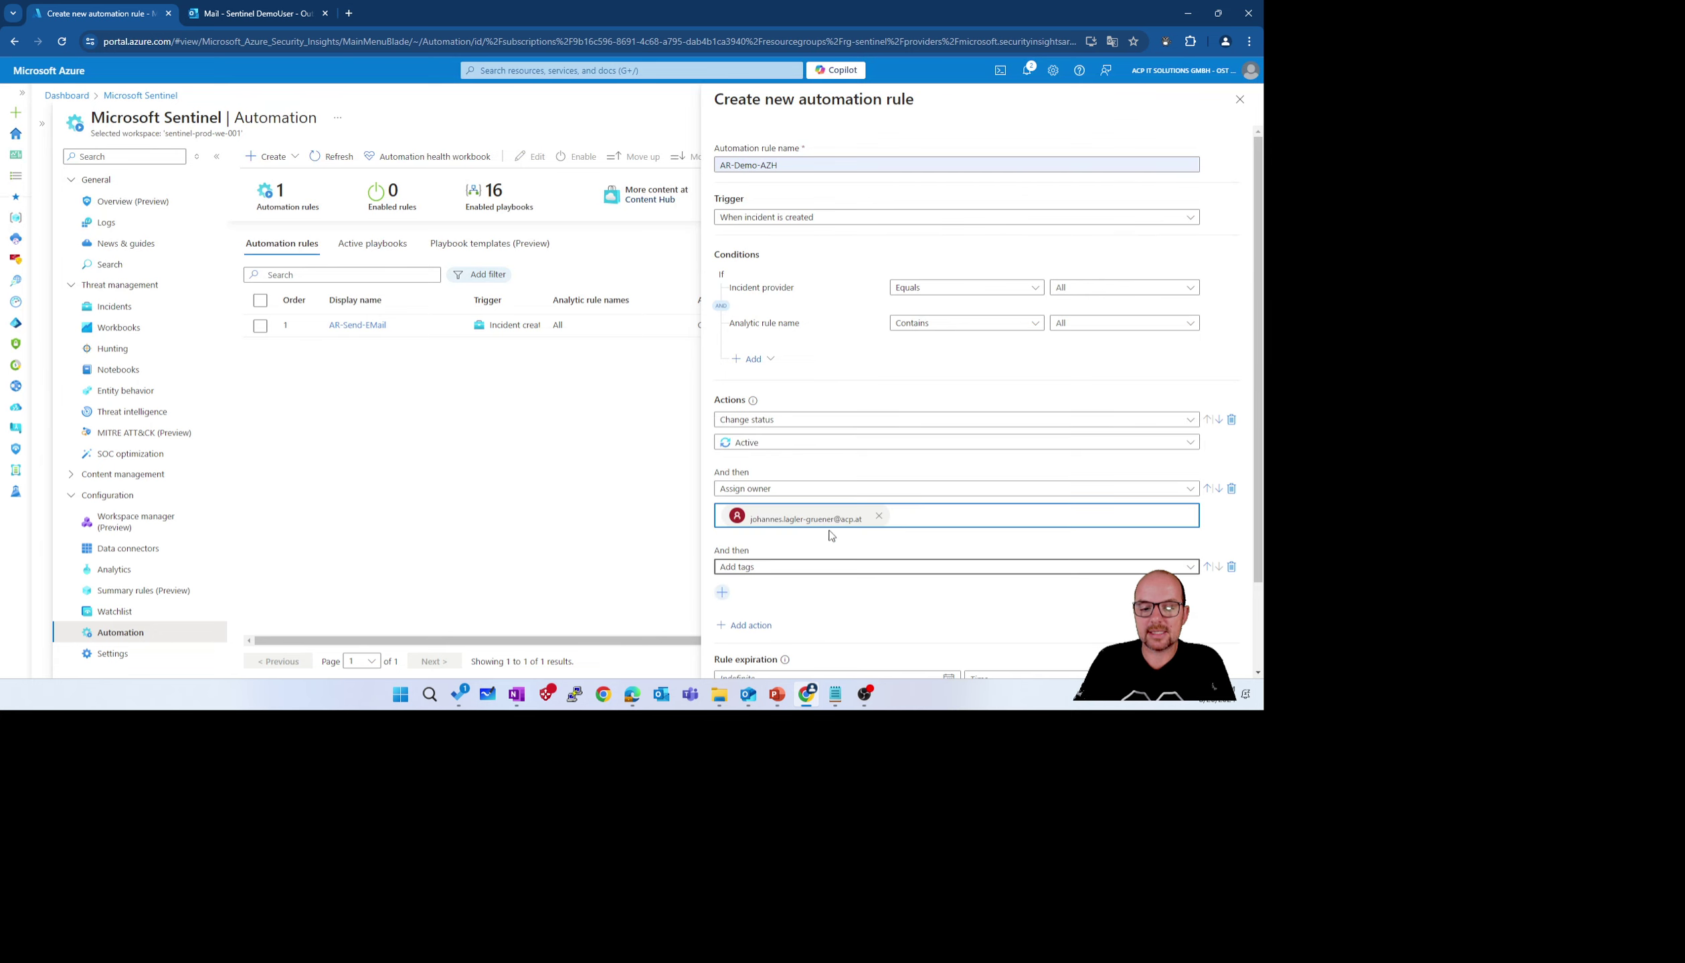
Add the tag AR-Demo-AZH-executed to the rule's Add tags action, reusing the automation rule name as its base
{"action": "scroll", "coordinate": [755, 562], "scroll_direction": "down", "scroll_amount": 1}
{"action": "left_click", "coordinate": [720, 528]}
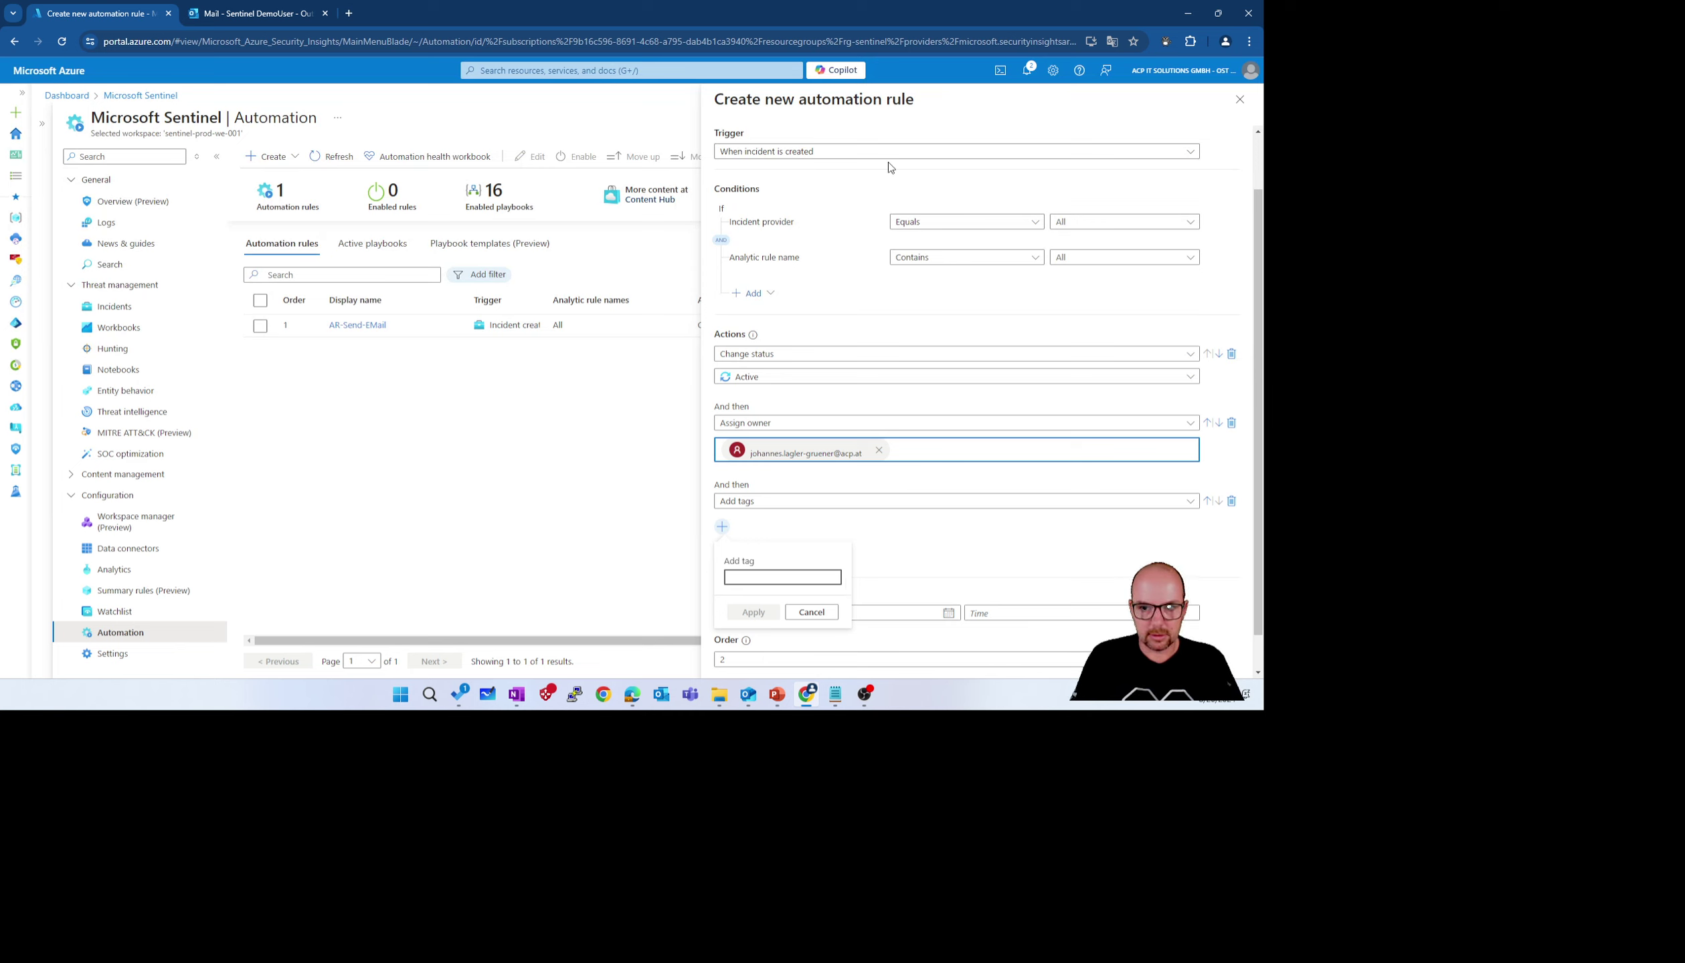
{"action": "scroll", "coordinate": [936, 214], "scroll_direction": "up", "scroll_amount": 1}
{"action": "left_click_drag", "start_coordinate": [720, 165], "coordinate": [793, 166]}
{"action": "key", "text": "ctrl+c"}
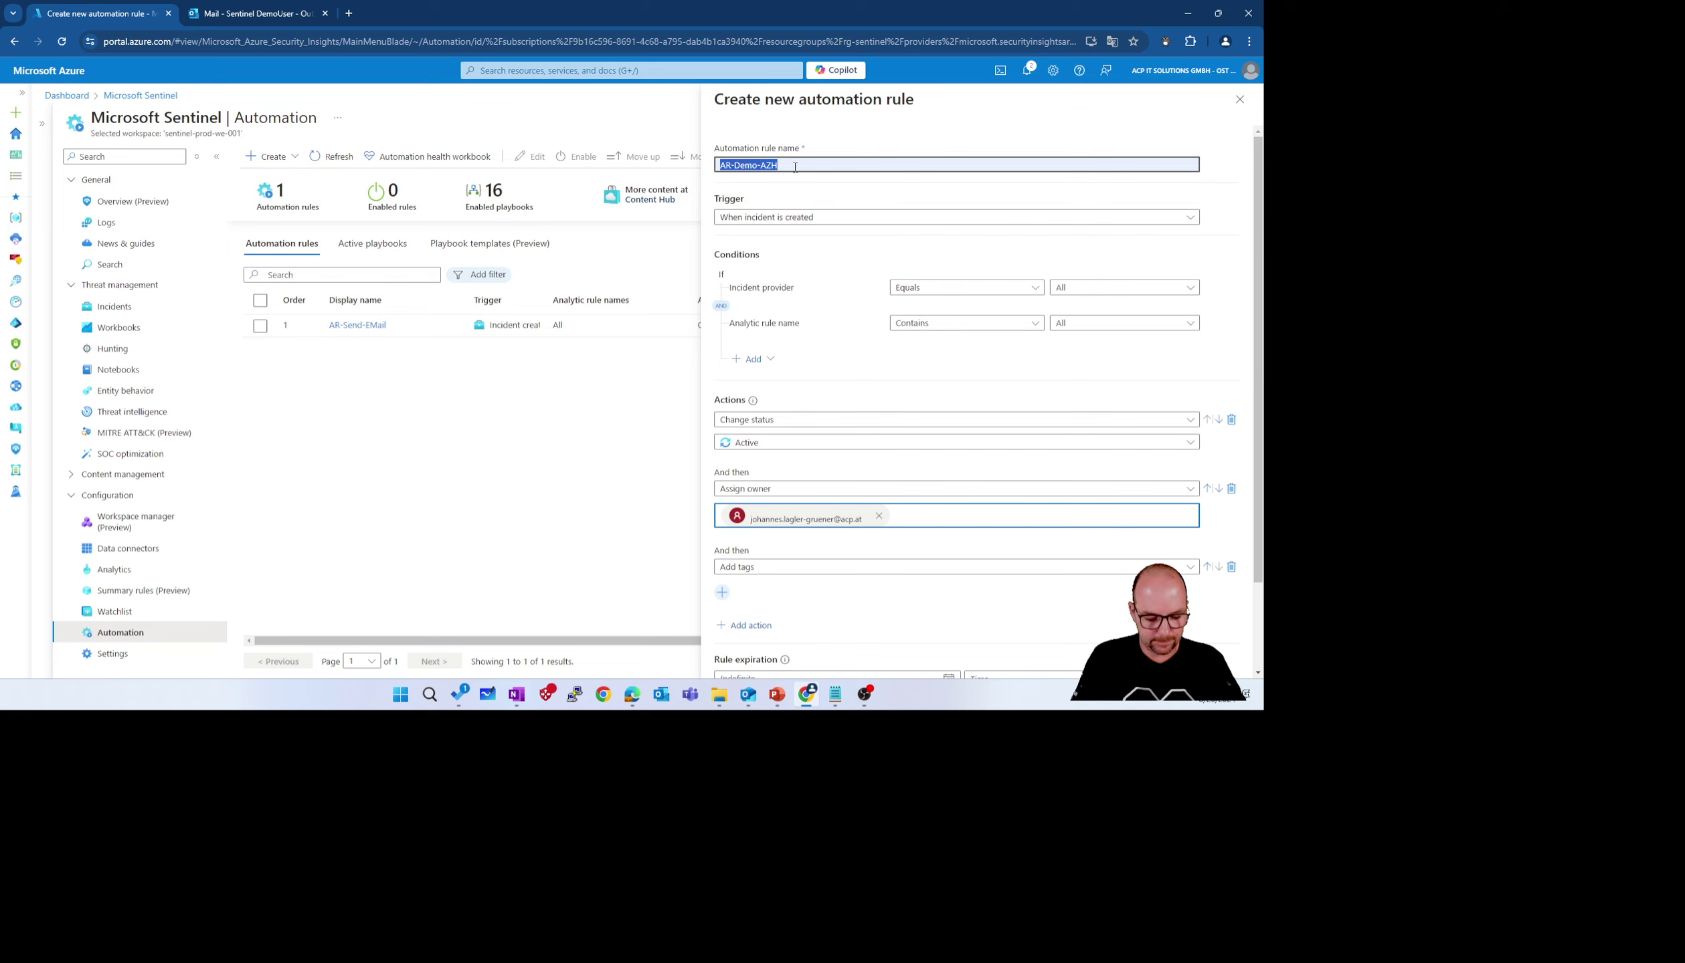
{"action": "scroll", "coordinate": [859, 436], "scroll_direction": "down", "scroll_amount": 2}
{"action": "left_click", "coordinate": [722, 488]}
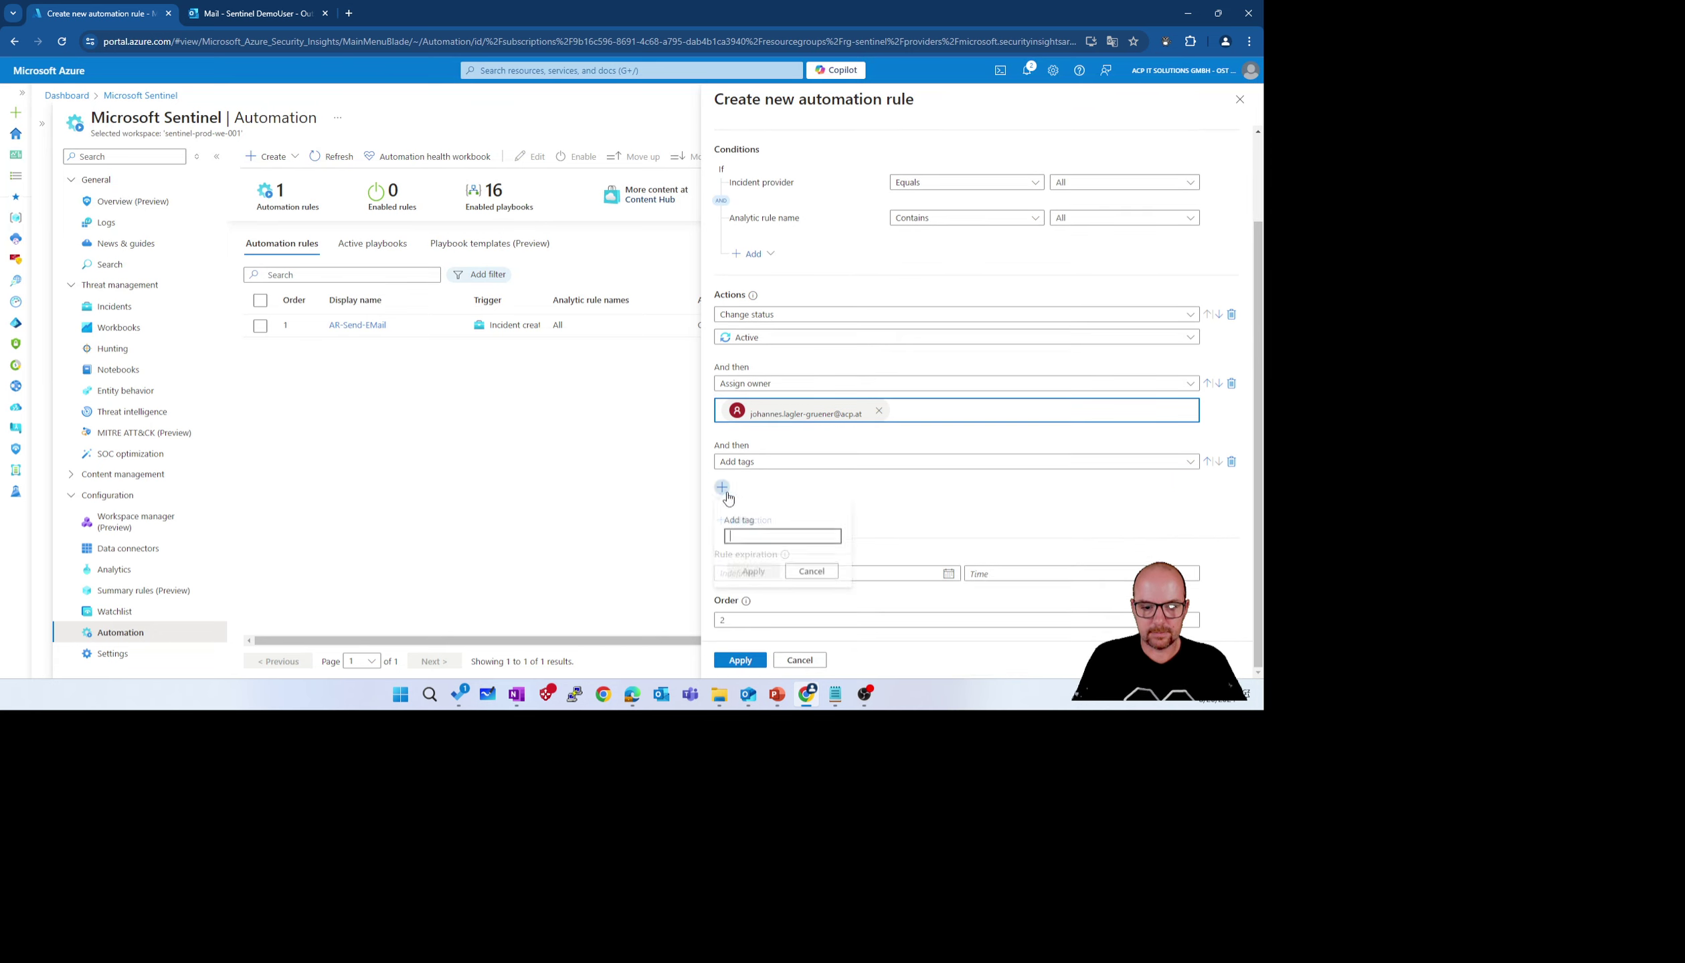
{"action": "key", "text": "ctrl+v"}
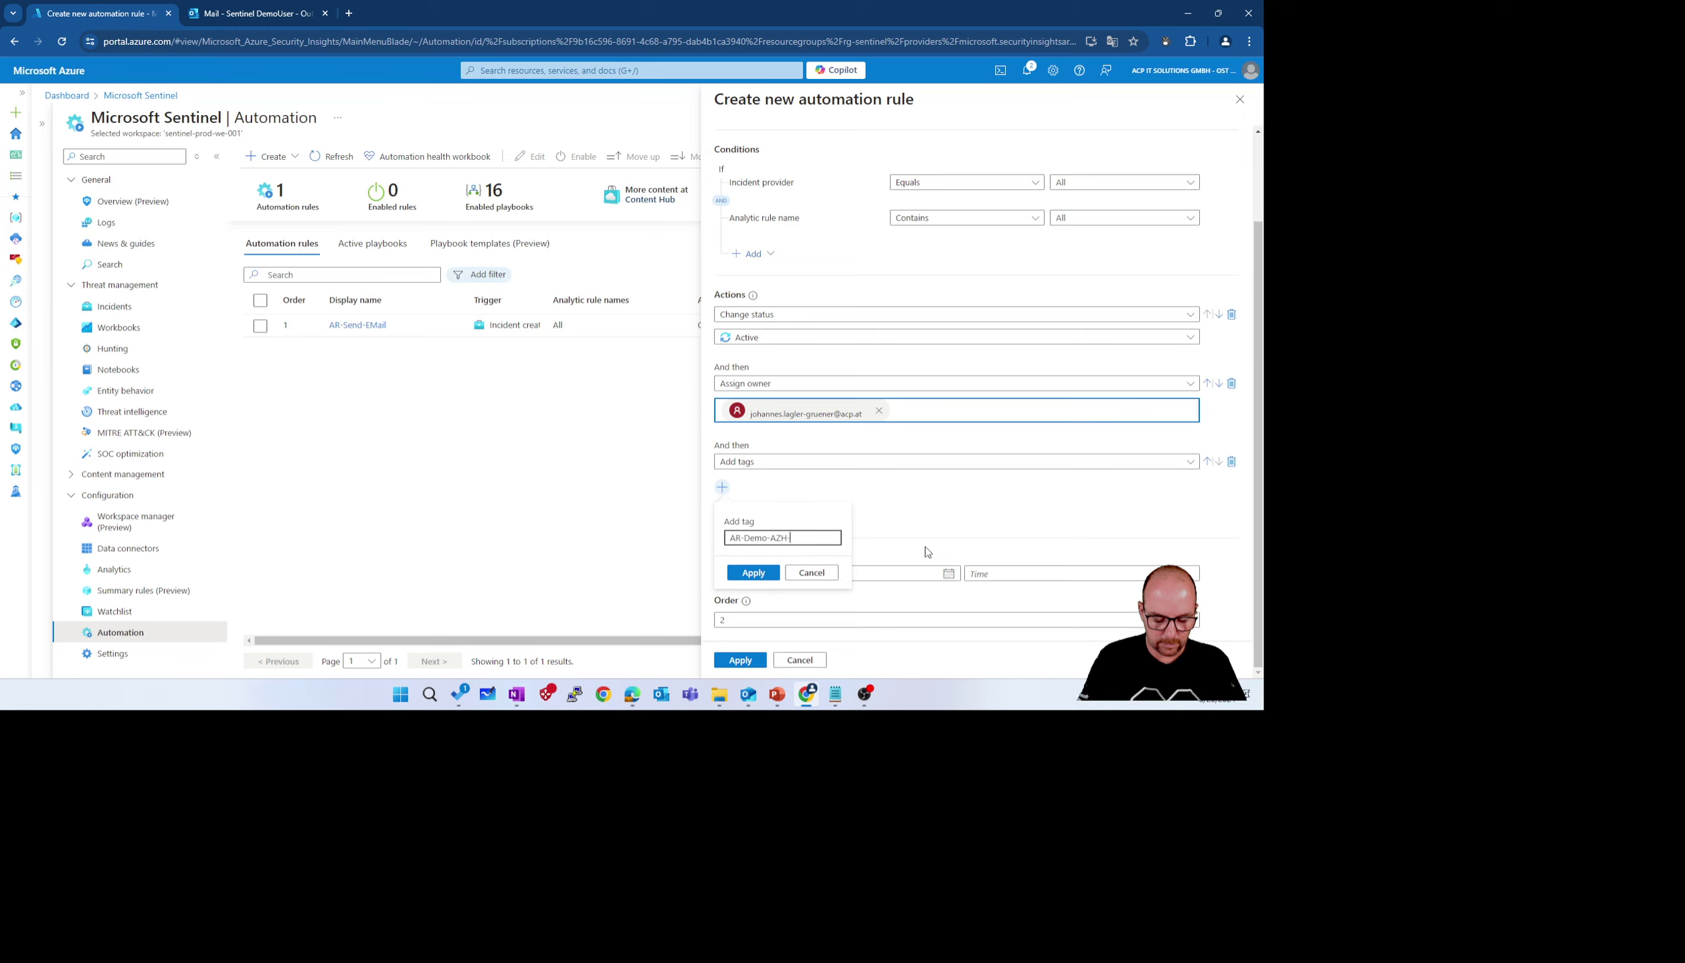
{"action": "type", "text": "ex"}
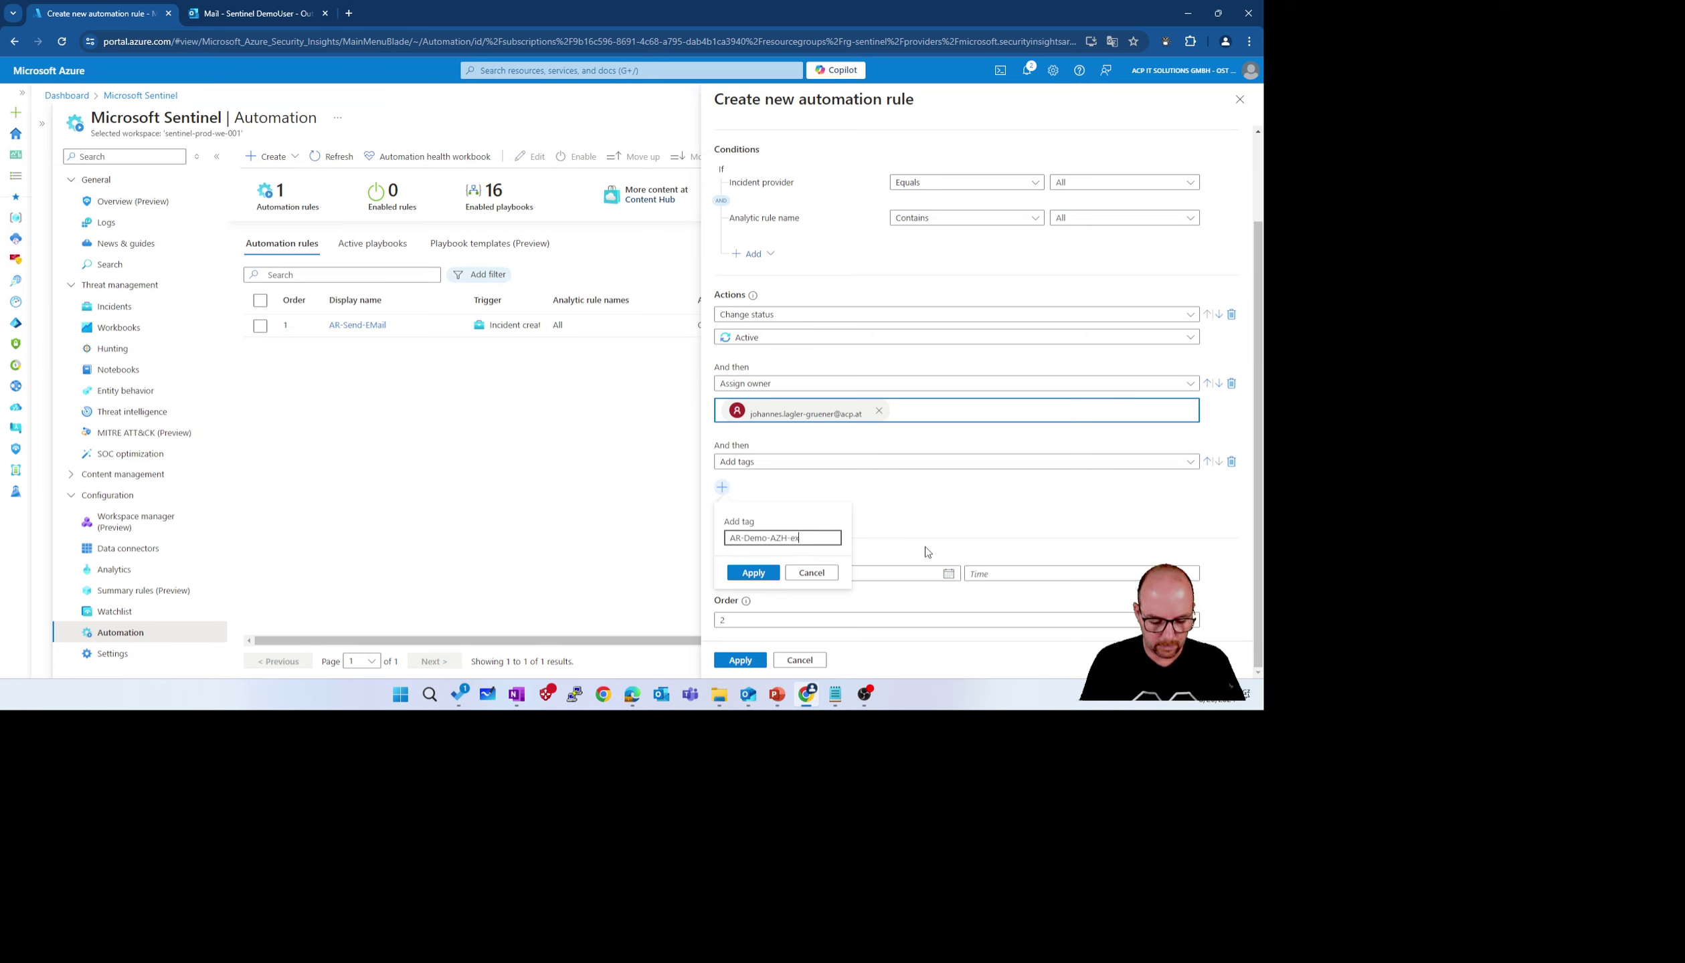
{"action": "type", "text": "ecuted"}
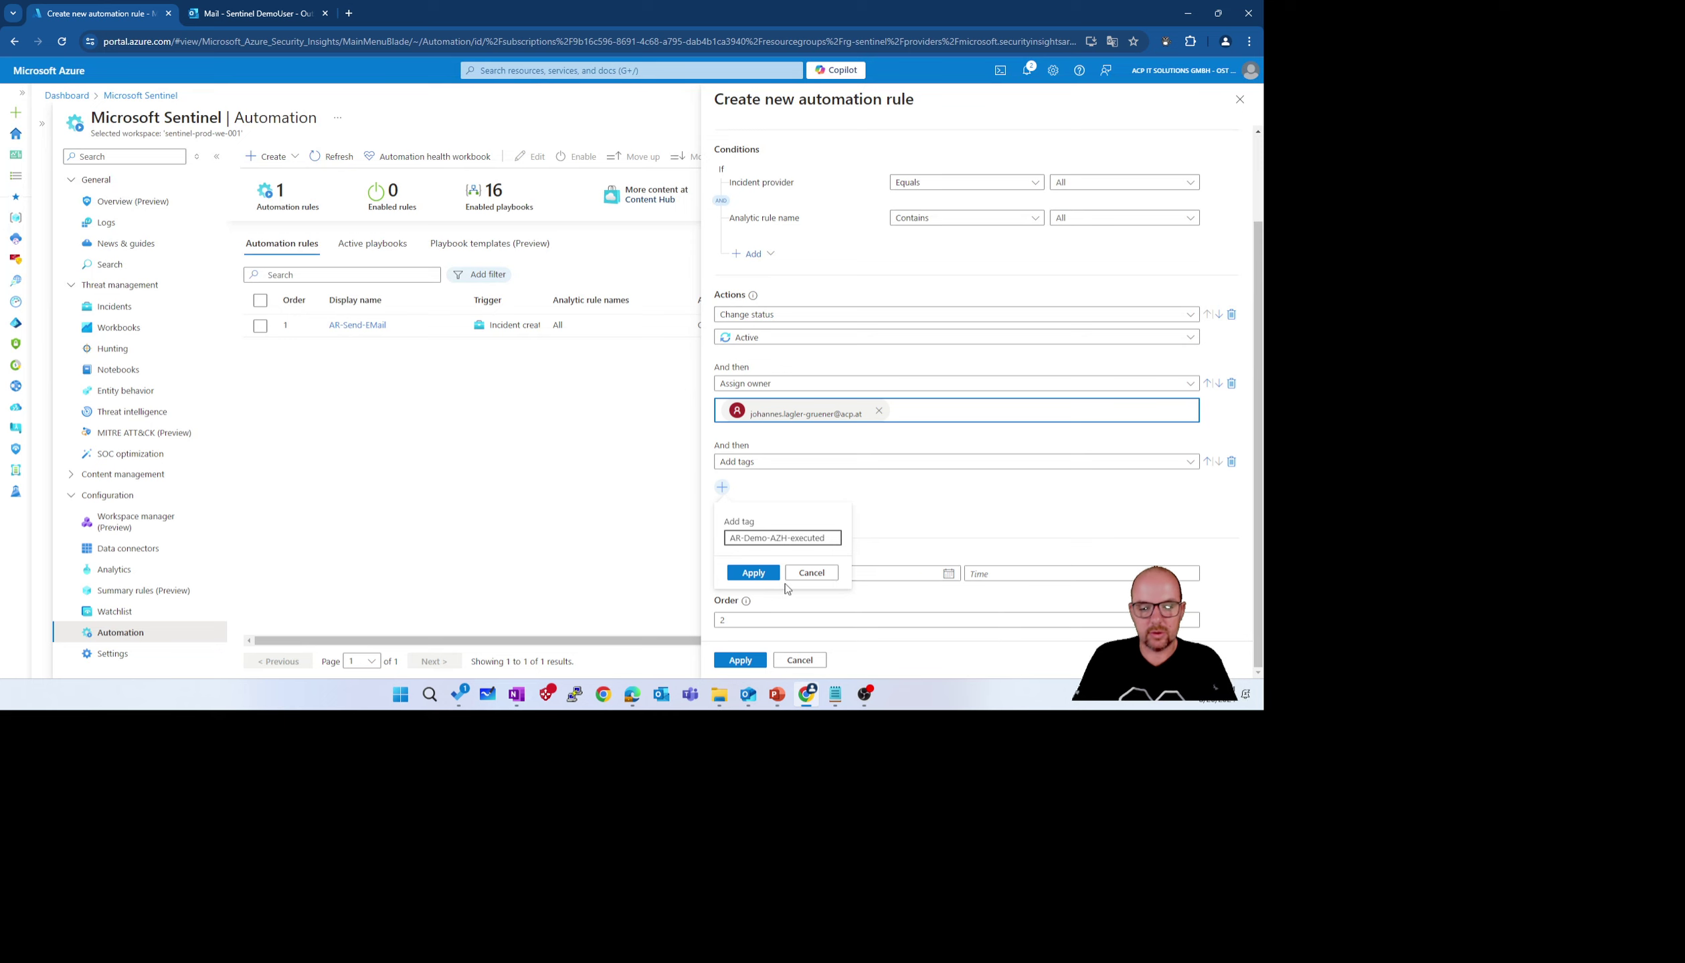
{"action": "left_click", "coordinate": [753, 573]}
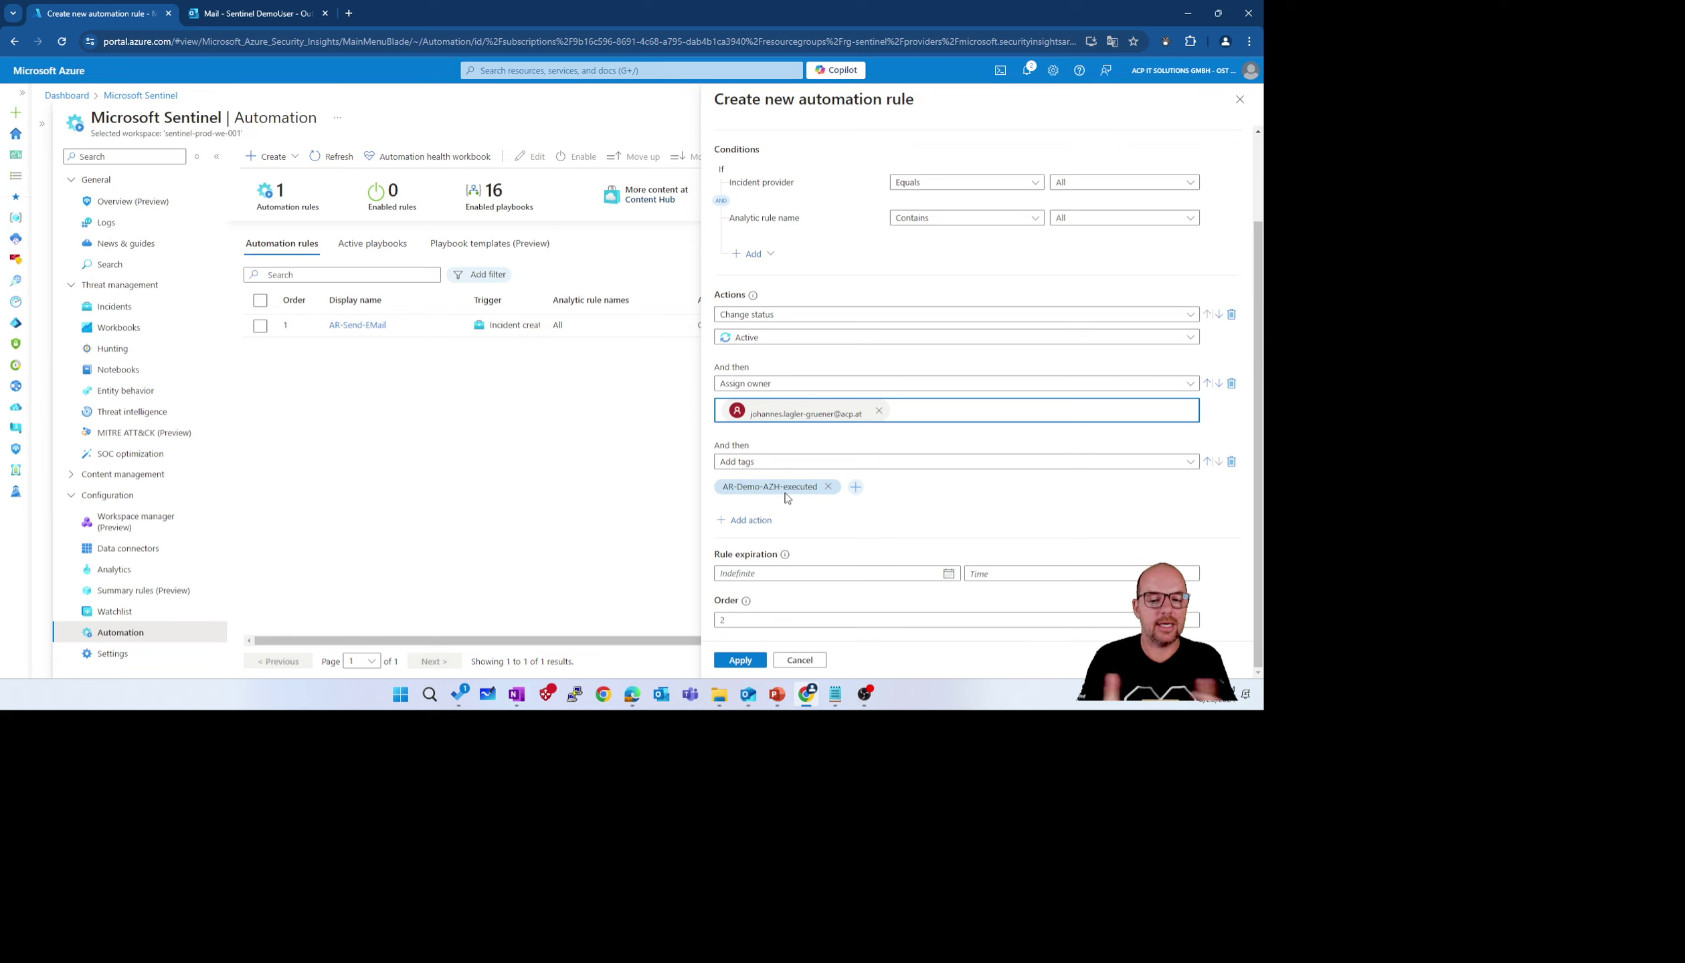
Try adding a fourth action of type Add task to the automation rule, and remove that action again
{"action": "left_click", "coordinate": [748, 520]}
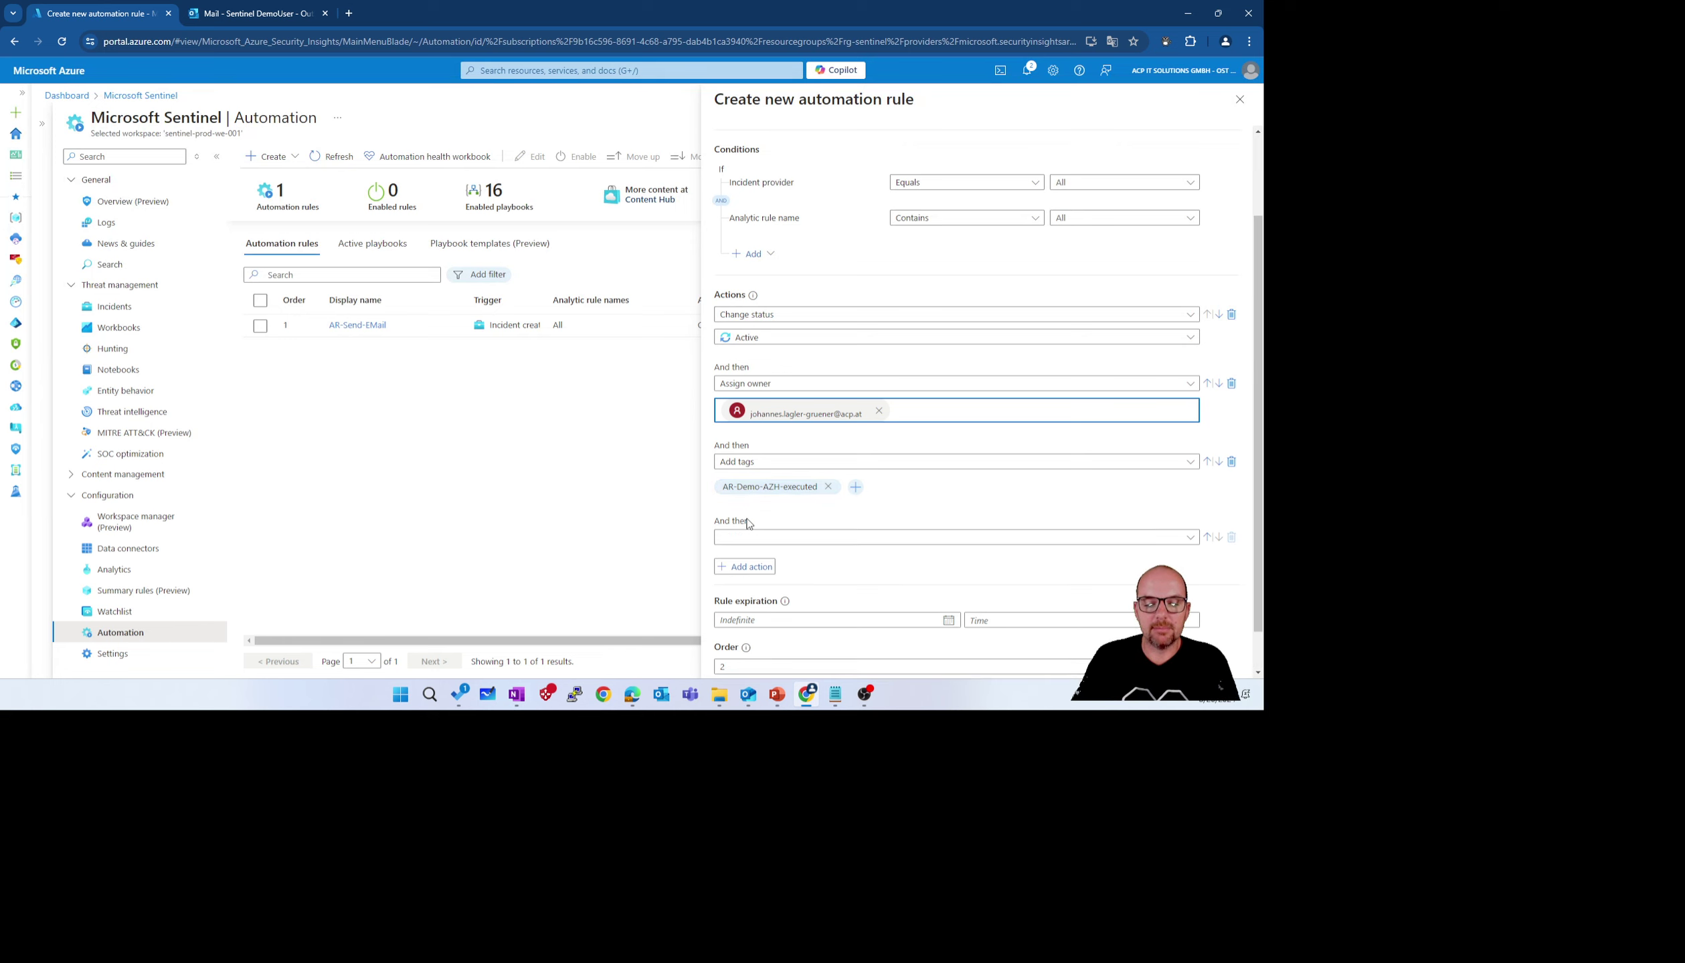
{"action": "left_click", "coordinate": [801, 538]}
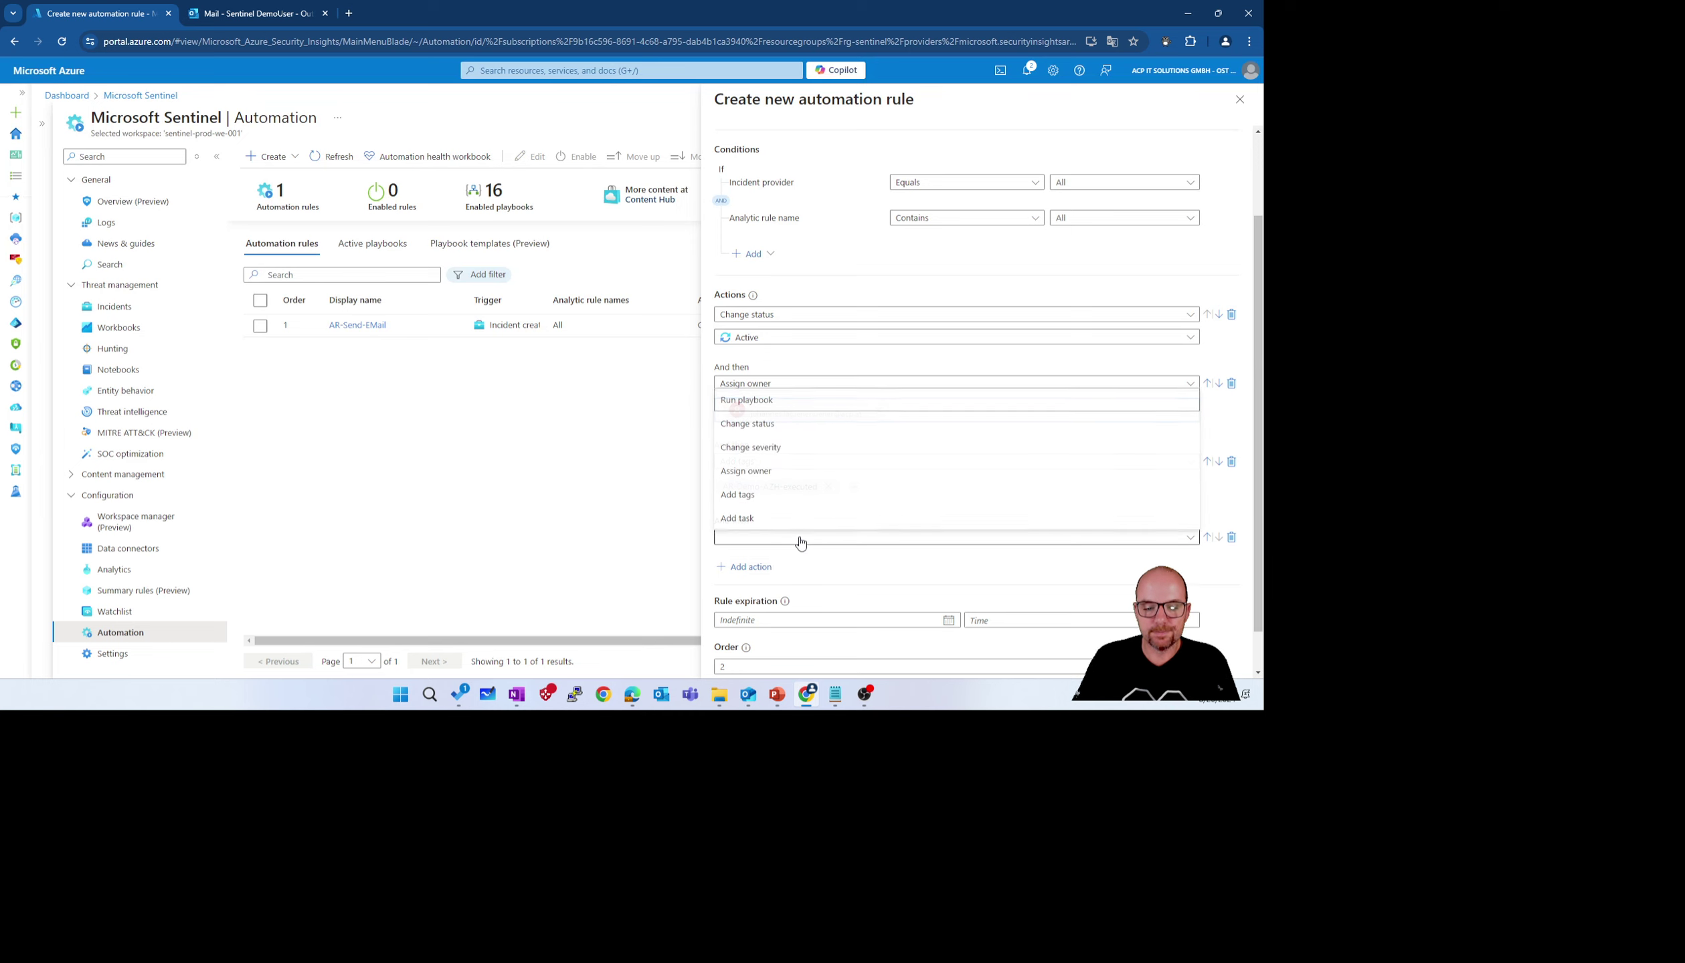
{"action": "left_click", "coordinate": [760, 516]}
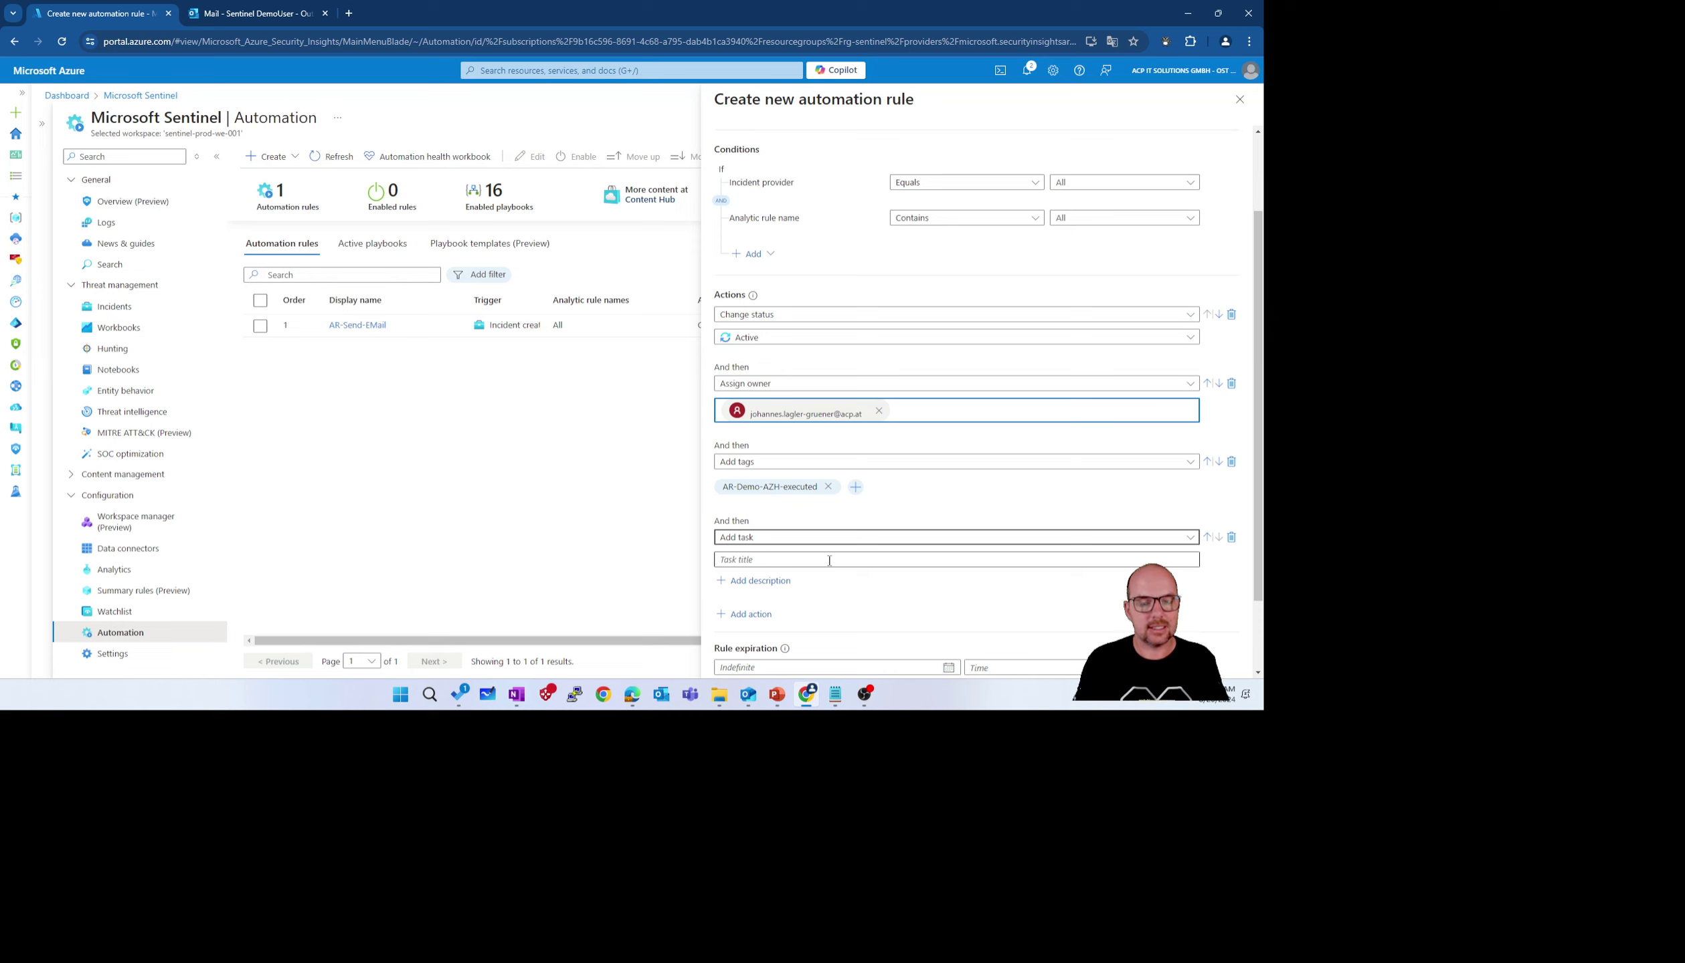
{"action": "left_click", "coordinate": [1231, 537]}
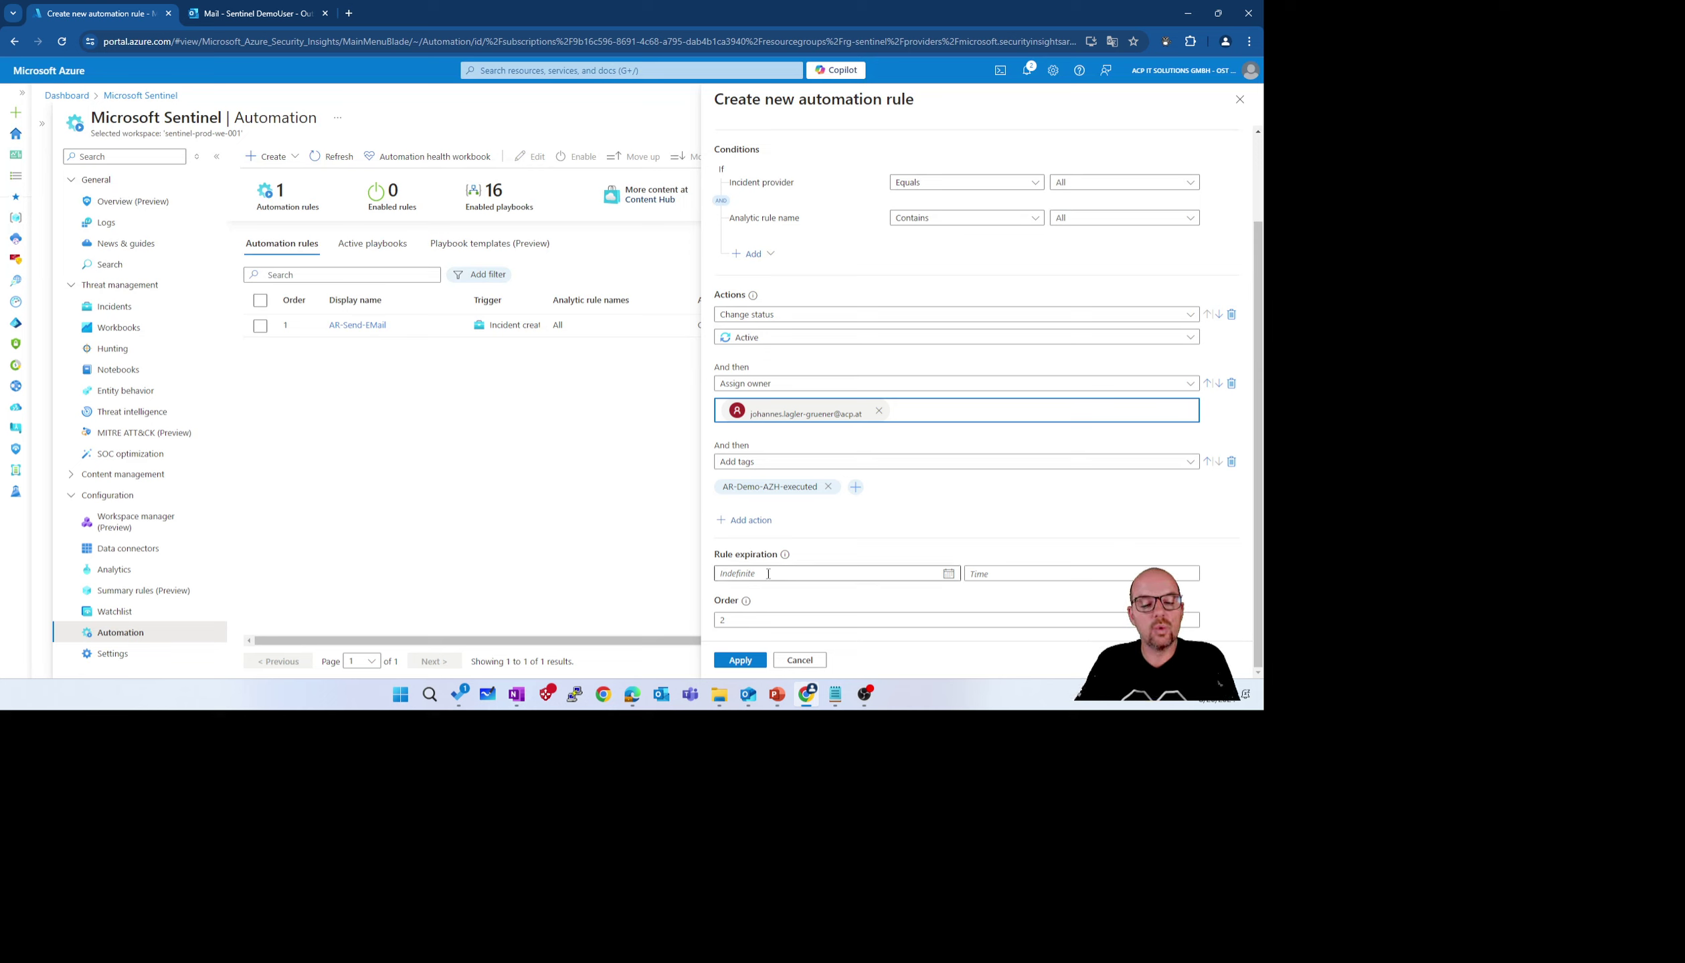
Check the rule expiration calendar without choosing a date, review the rule's conditions and actions, and save the automation rule
{"action": "left_click", "coordinate": [948, 574]}
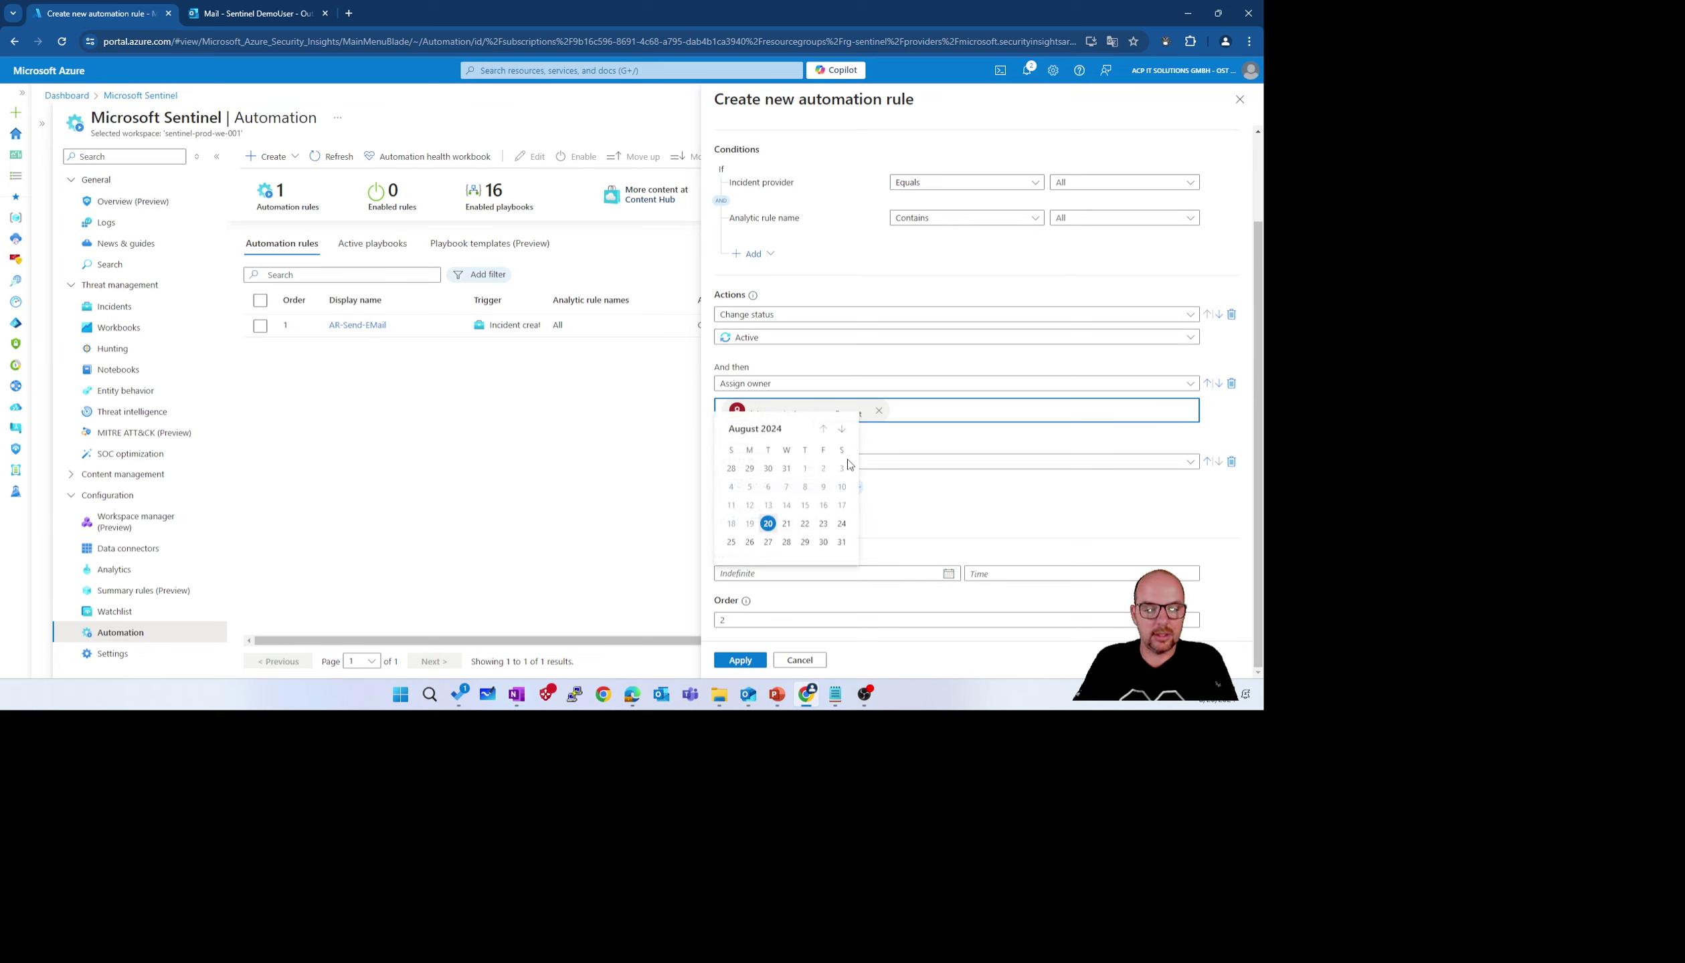
{"action": "left_click", "coordinate": [940, 531]}
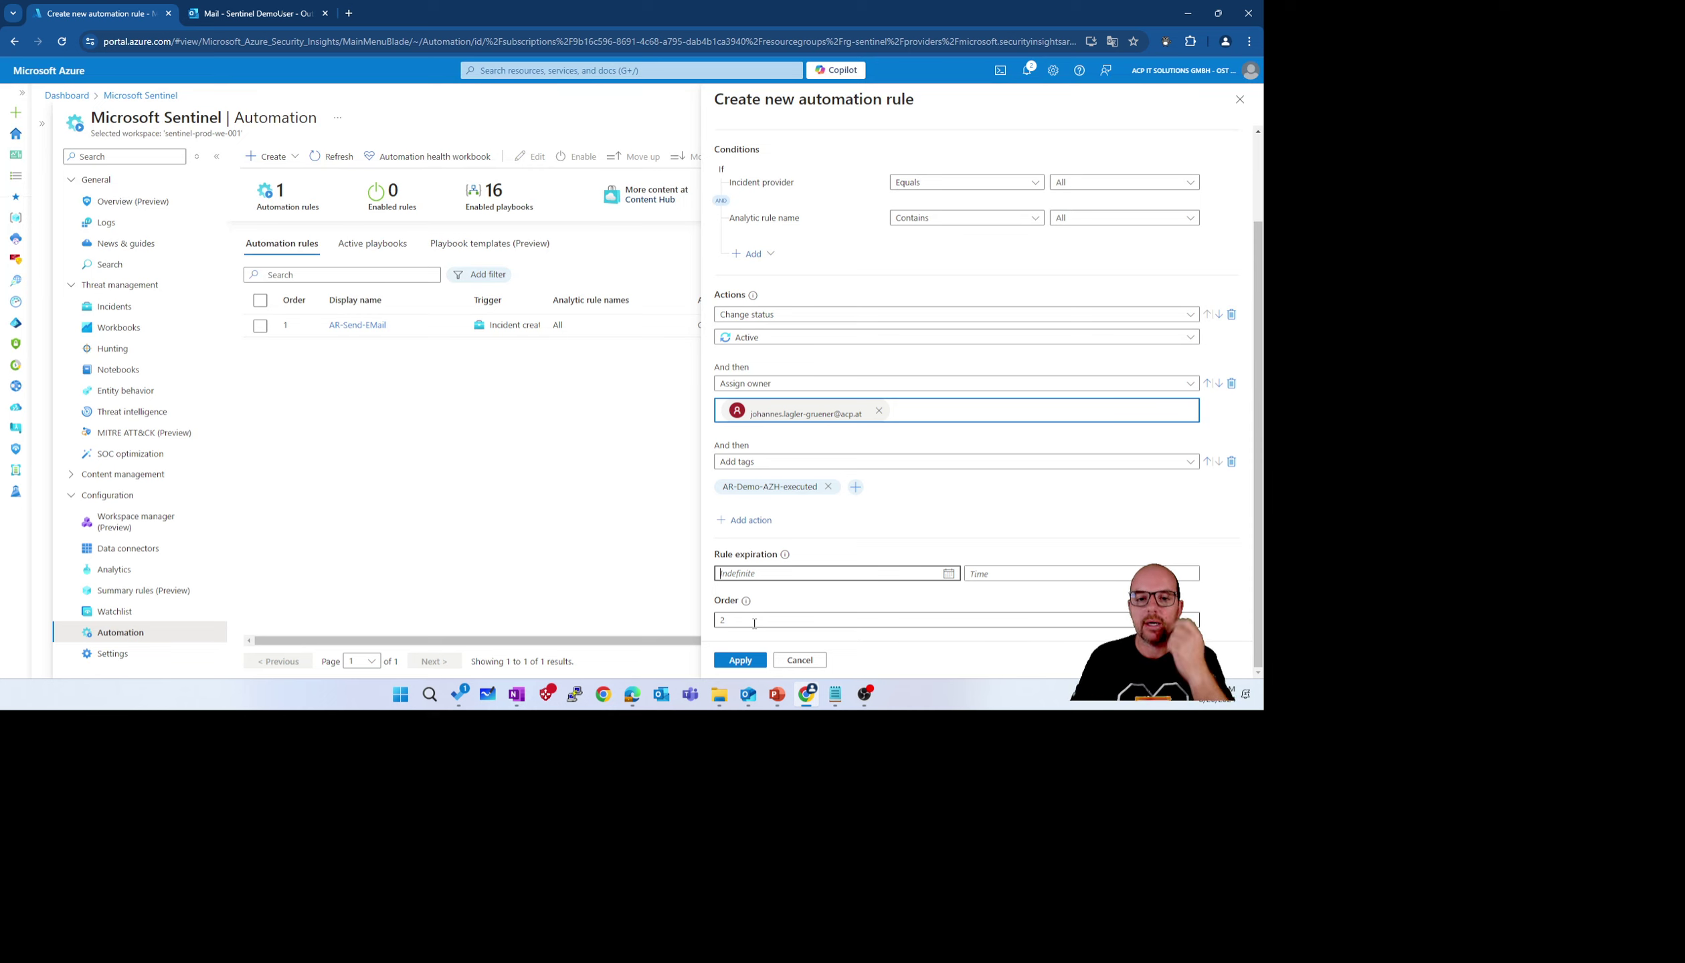
{"action": "scroll", "coordinate": [982, 473], "scroll_direction": "up", "scroll_amount": 3}
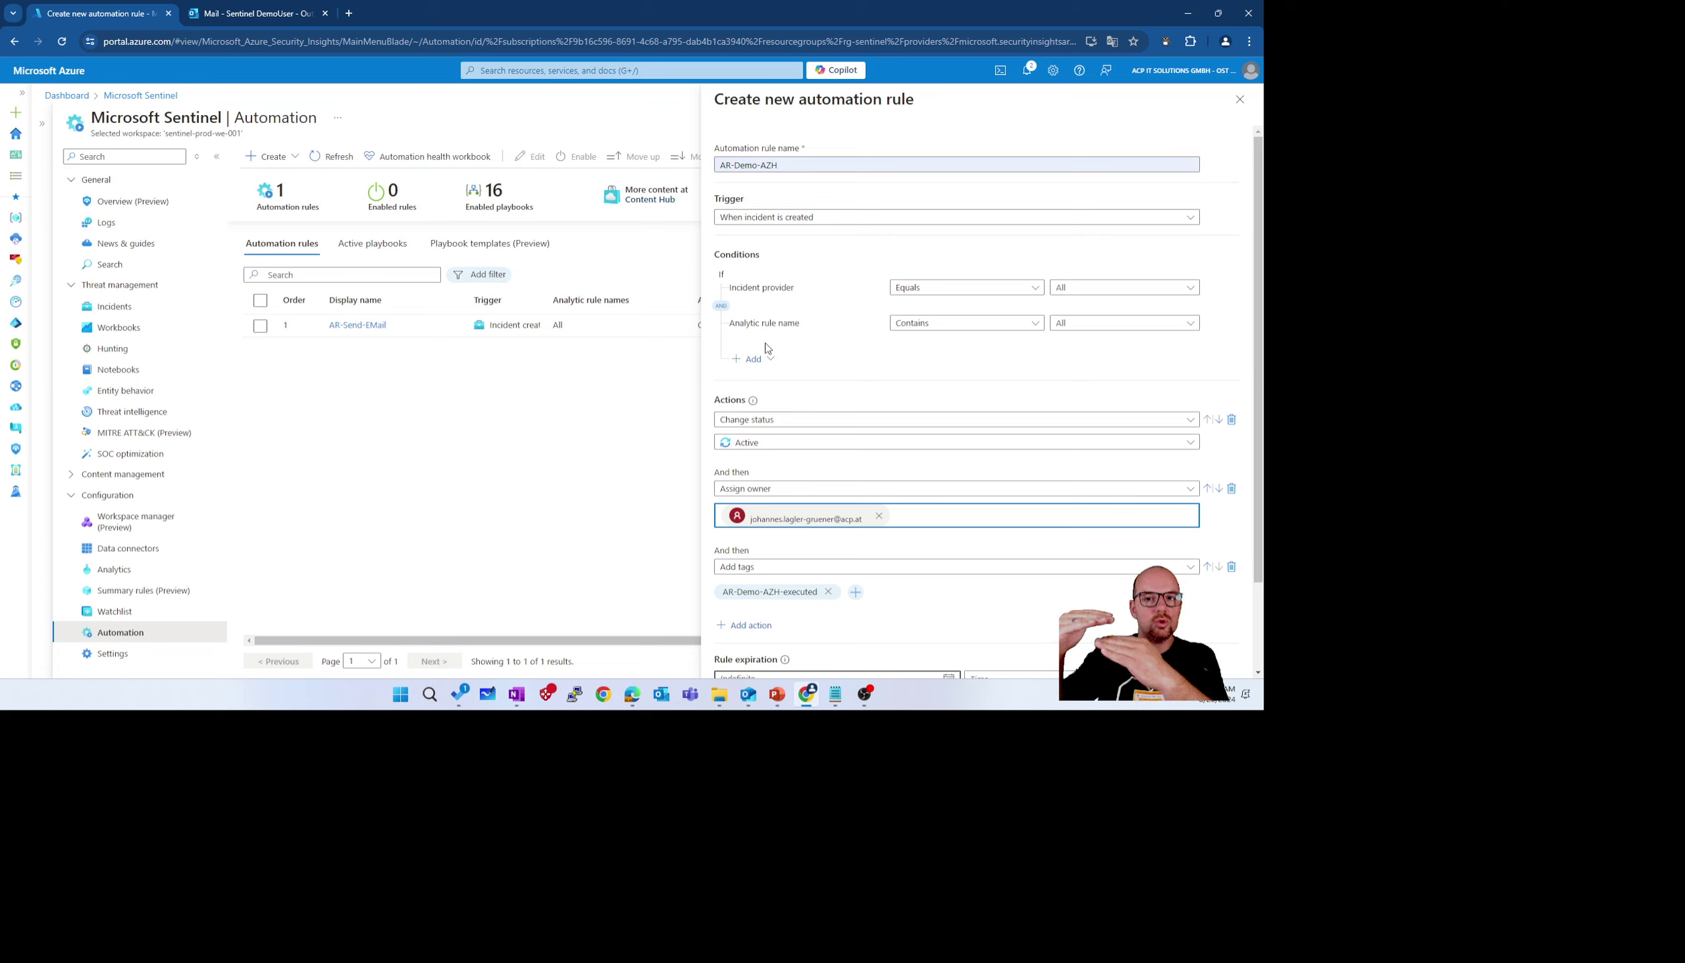
{"action": "scroll", "coordinate": [770, 349], "scroll_direction": "down", "scroll_amount": 2}
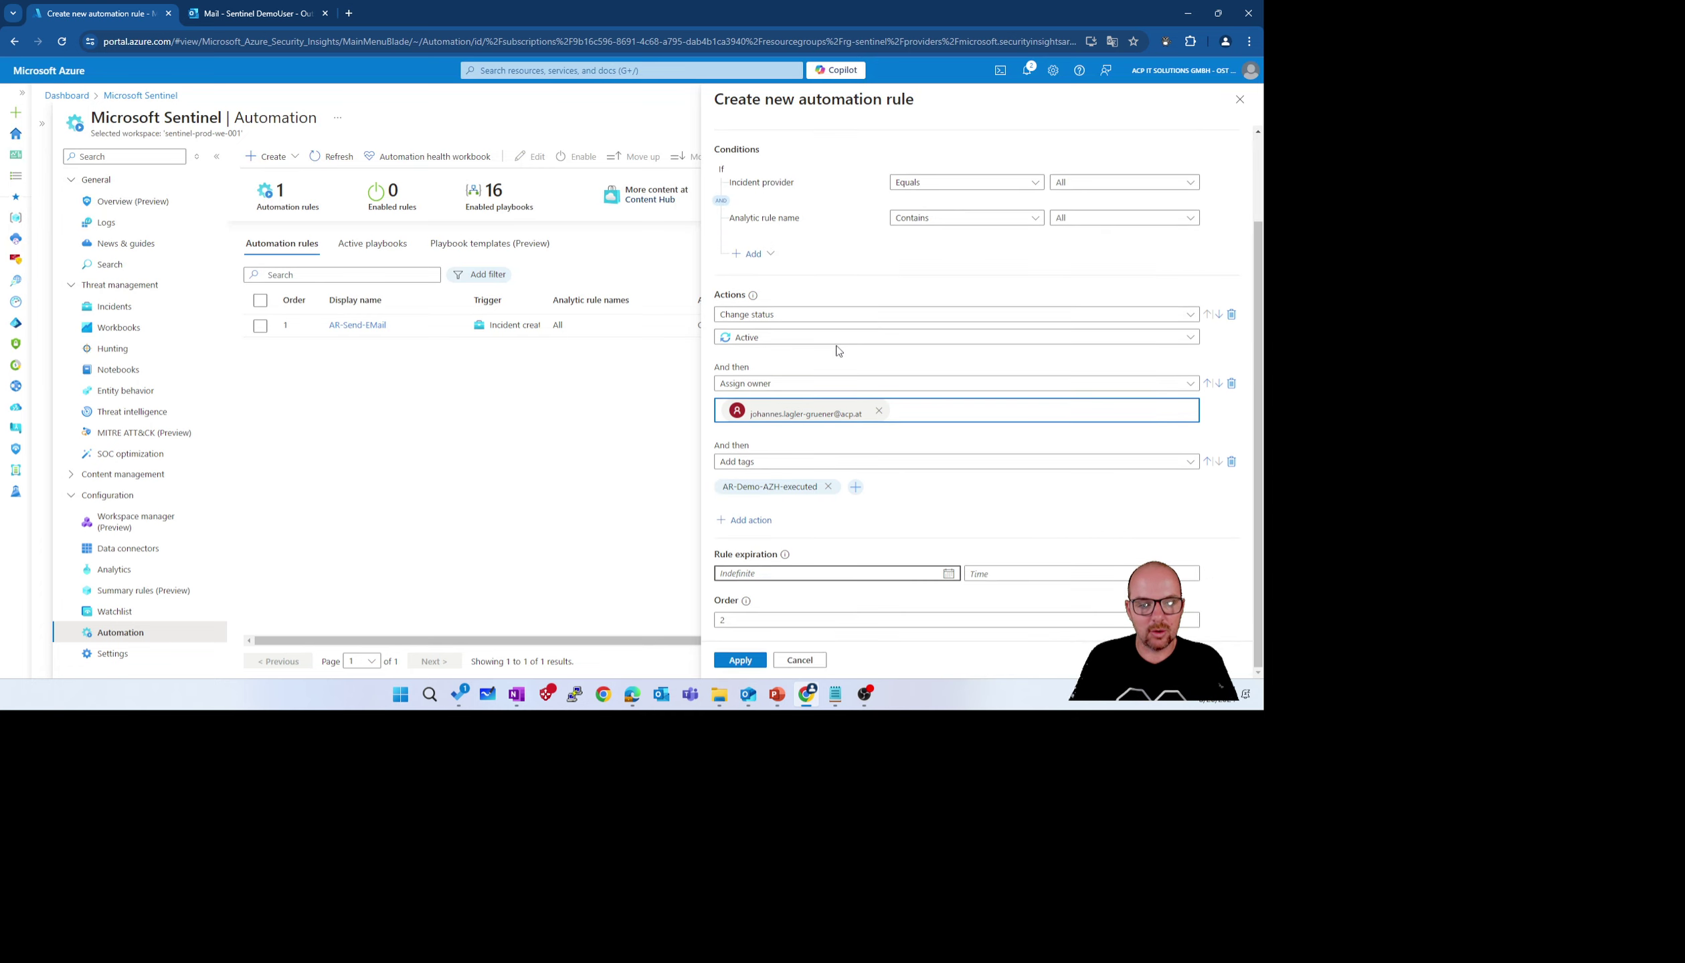
{"action": "left_click", "coordinate": [740, 661]}
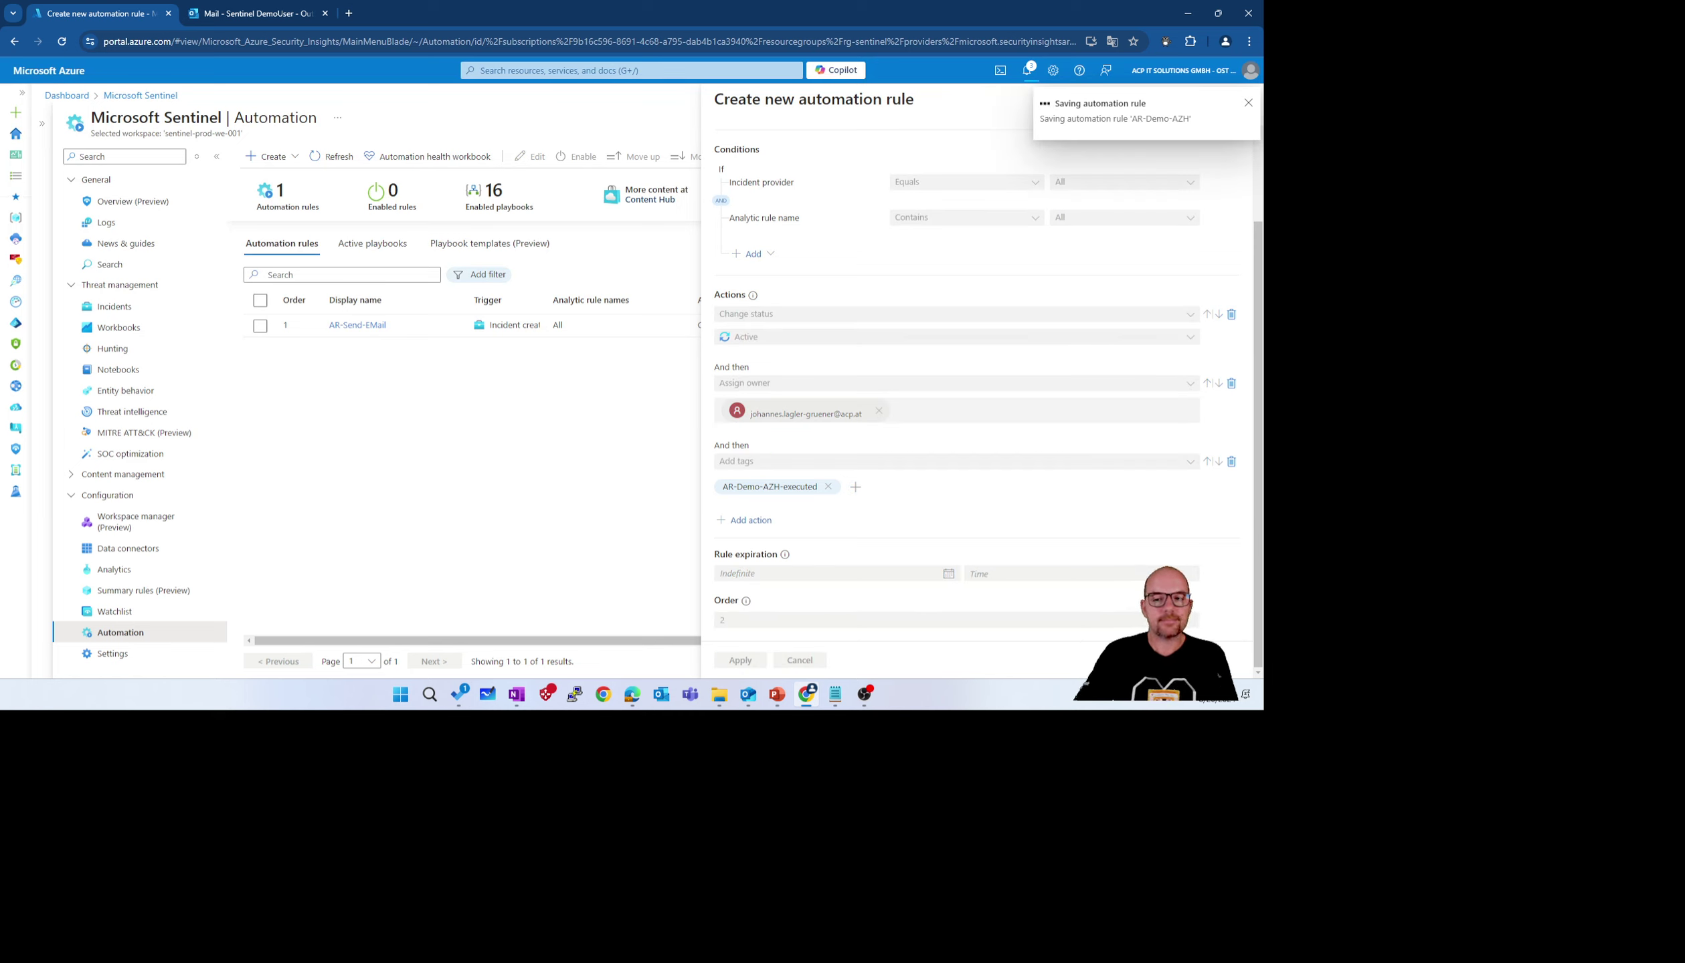
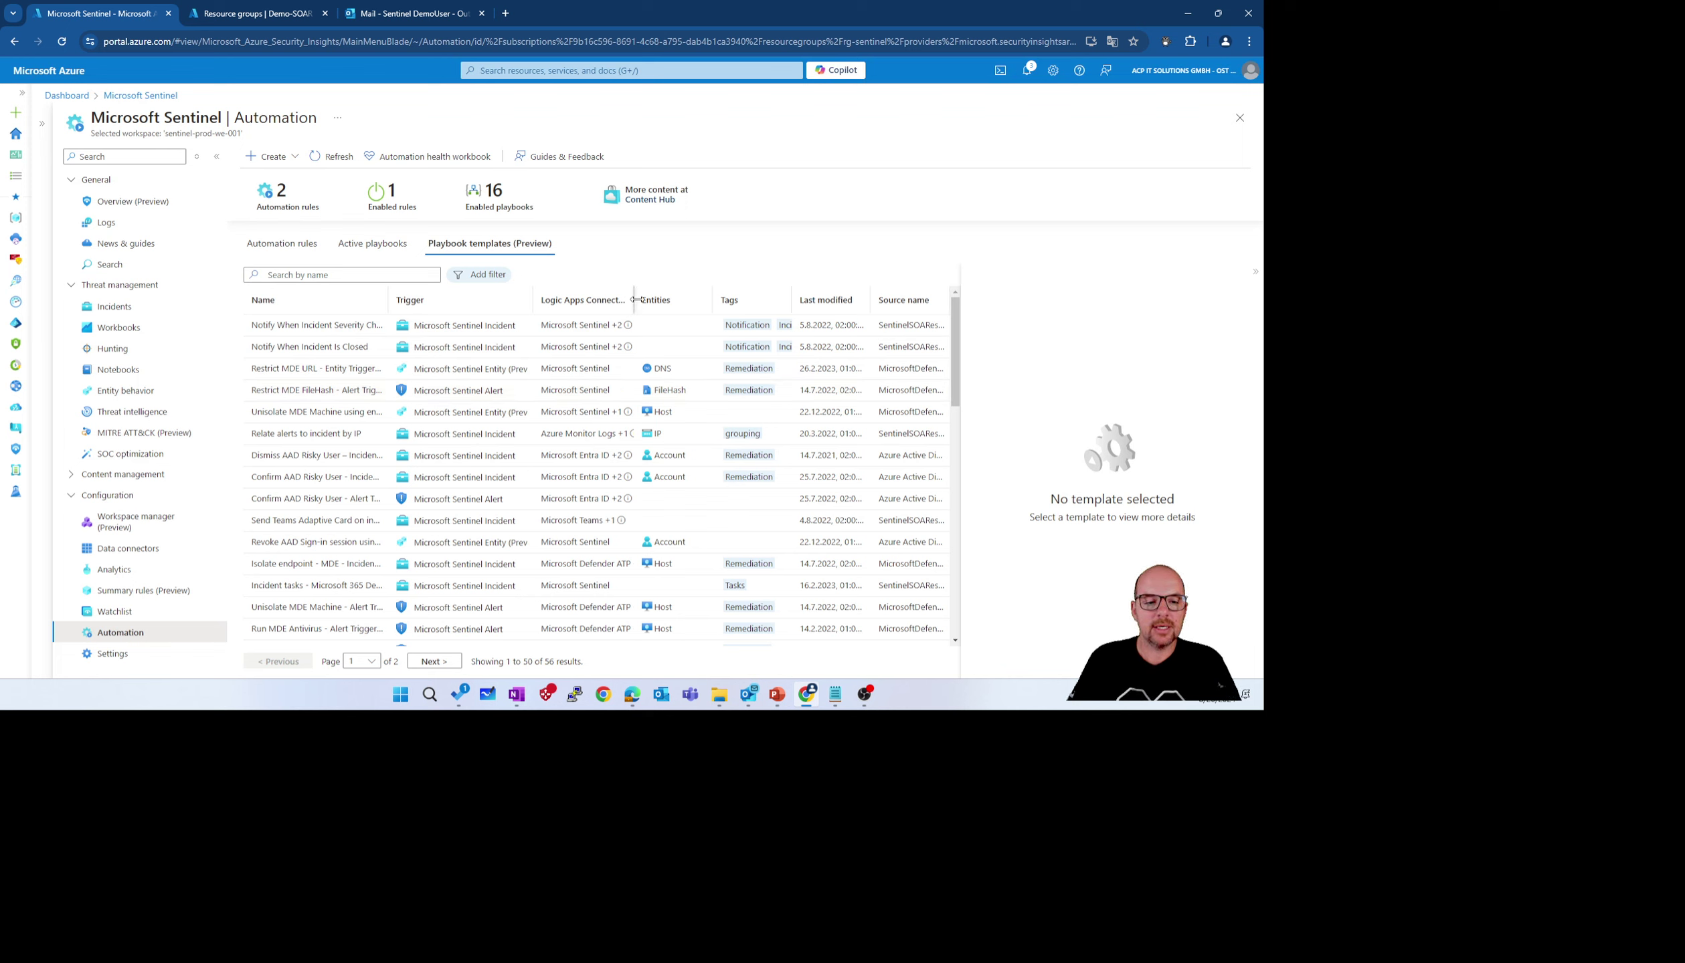
Compare the triggers of the playbook templates and the trigger kinds of the active playbooks, adjusting column widths for readability
{"action": "left_click_drag", "start_coordinate": [635, 300], "coordinate": [500, 301]}
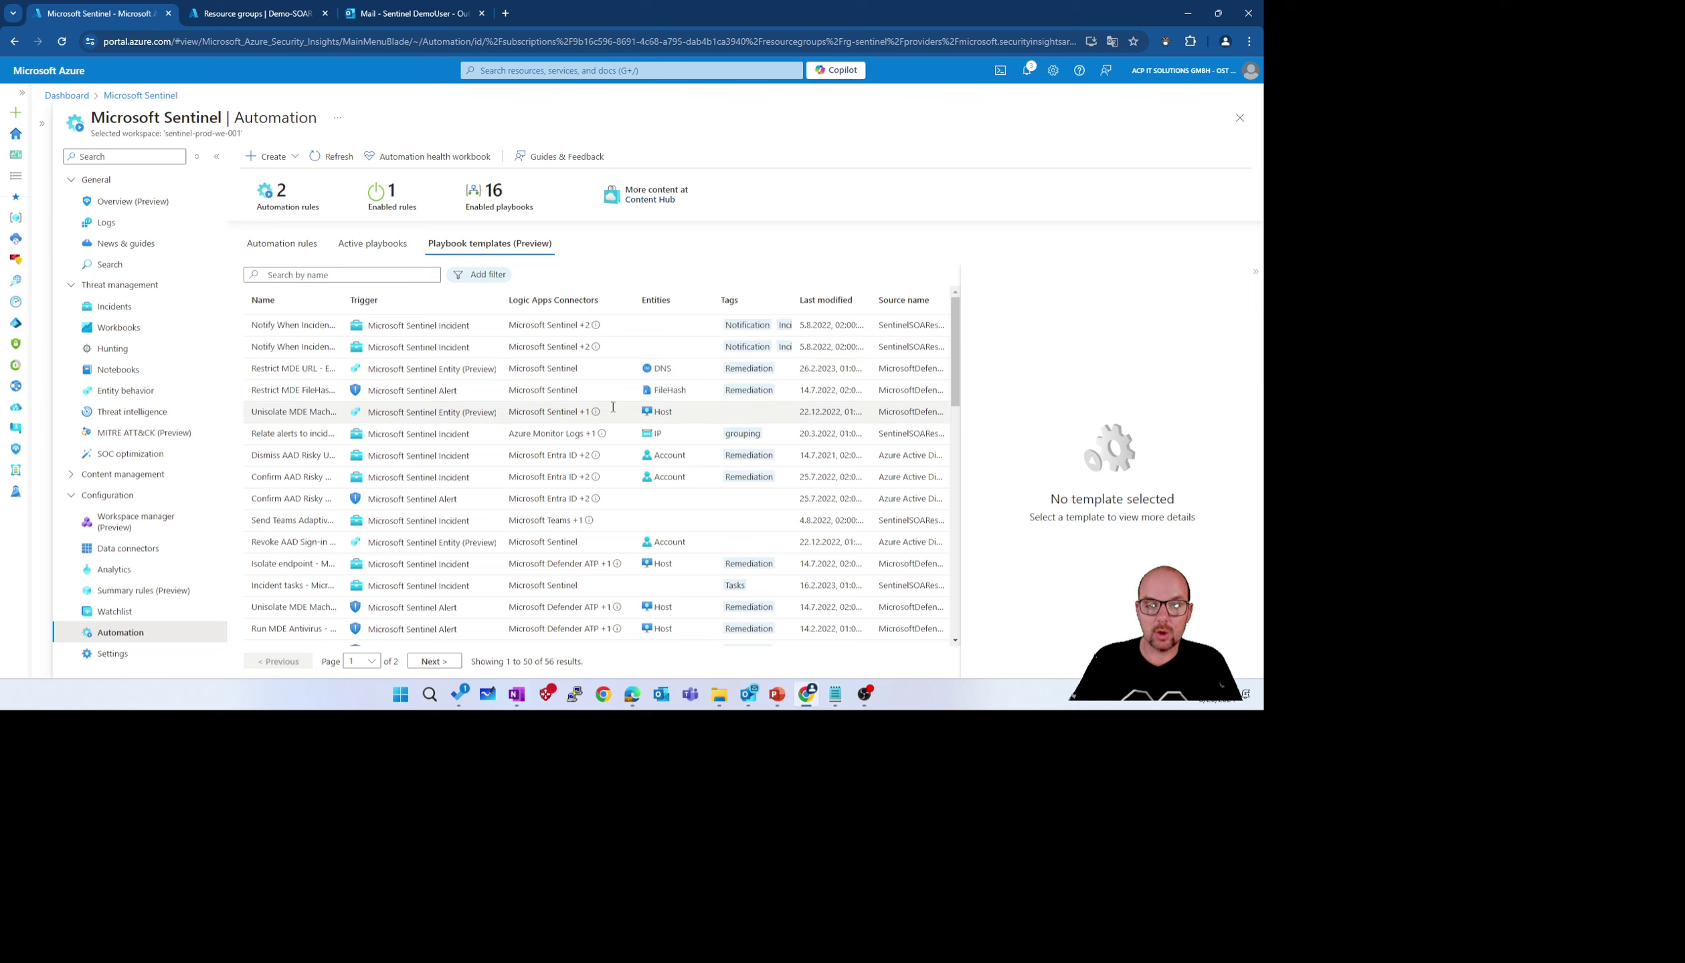
{"action": "left_click", "coordinate": [394, 247]}
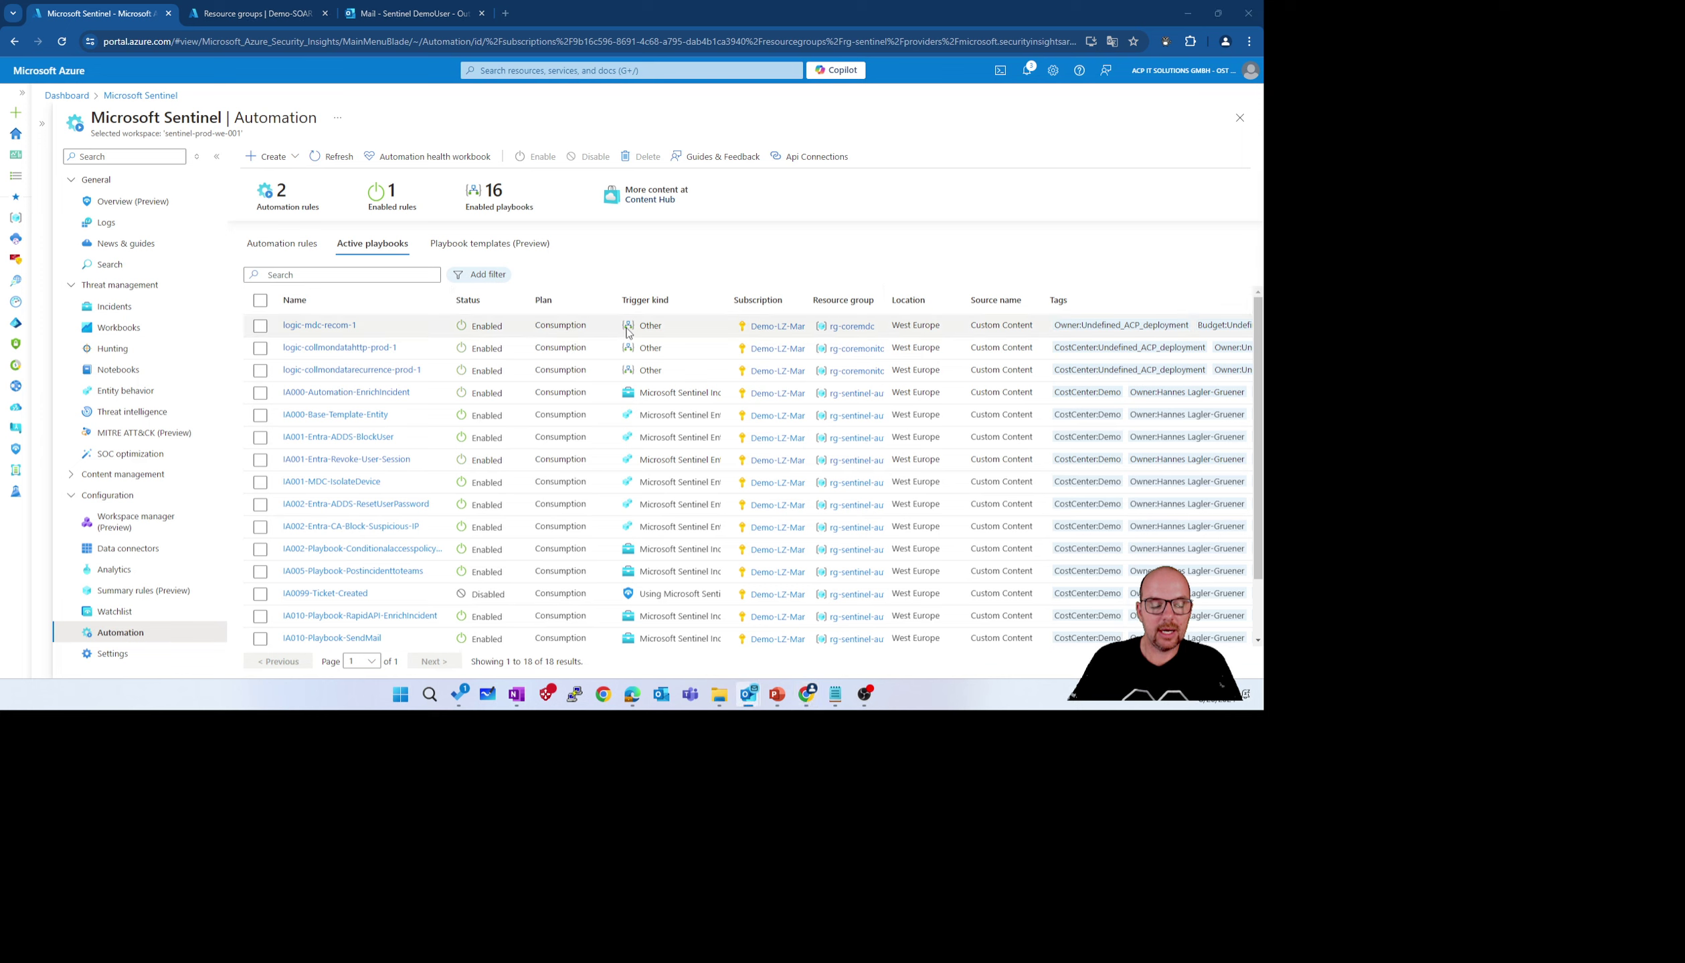
{"action": "scroll", "coordinate": [499, 449], "scroll_direction": "down", "scroll_amount": 2}
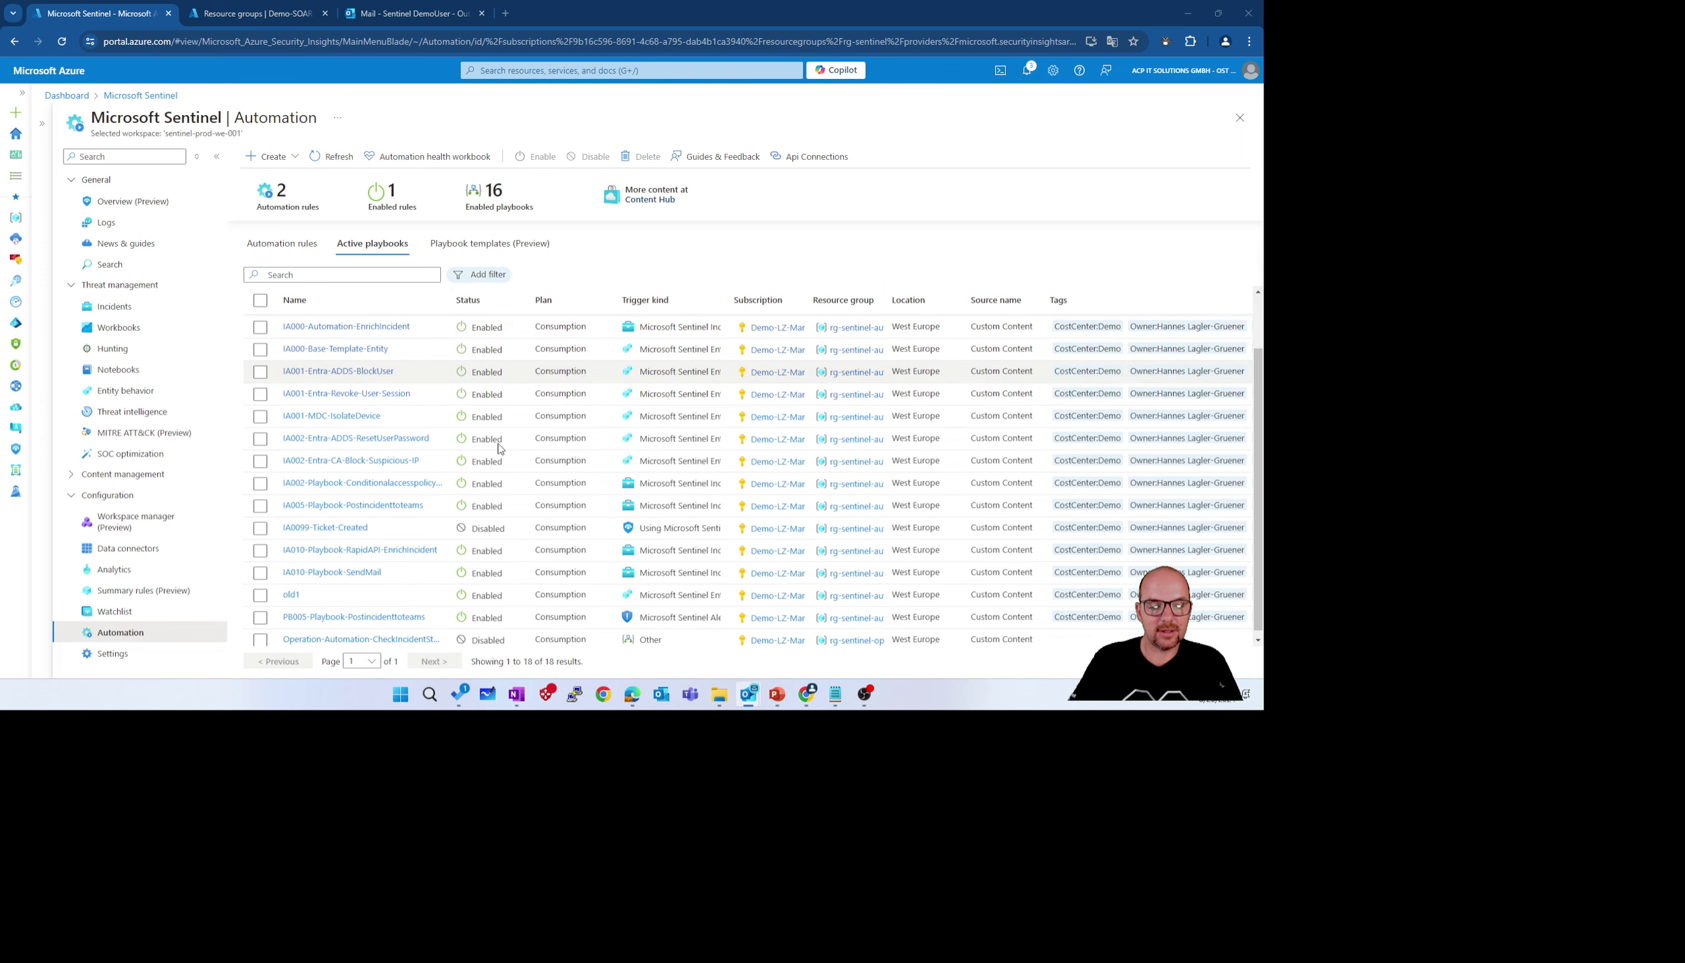
{"action": "scroll", "coordinate": [499, 449], "scroll_direction": "down", "scroll_amount": 1}
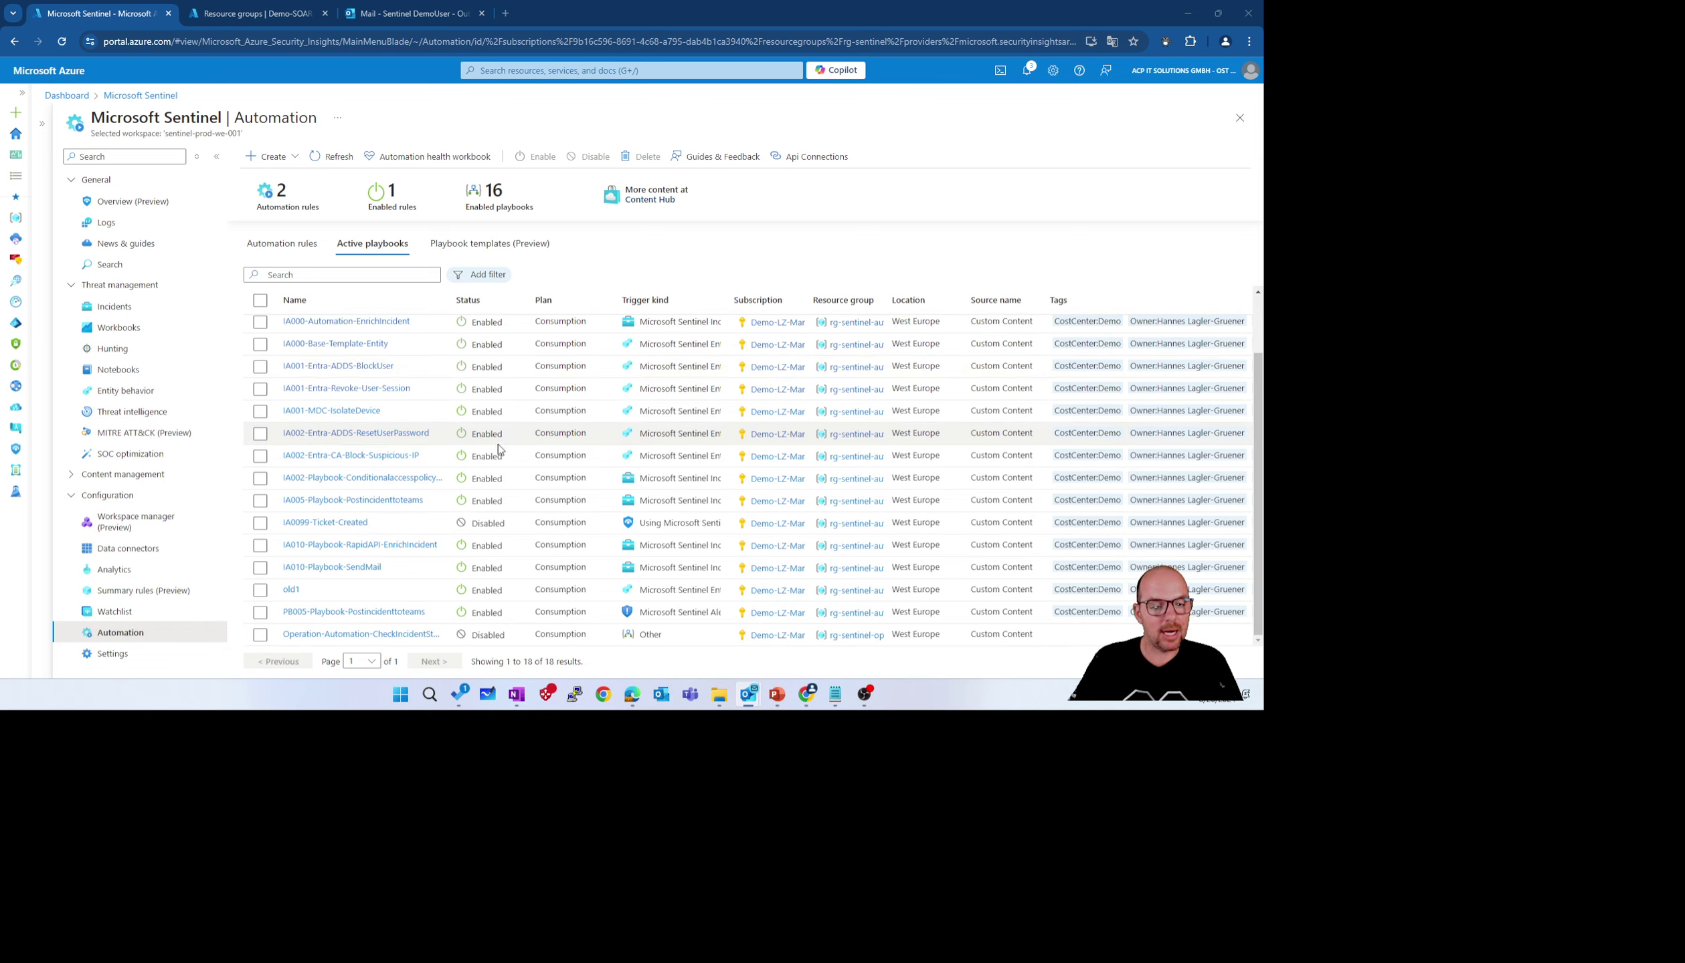
{"action": "scroll", "coordinate": [602, 375], "scroll_direction": "up", "scroll_amount": 3}
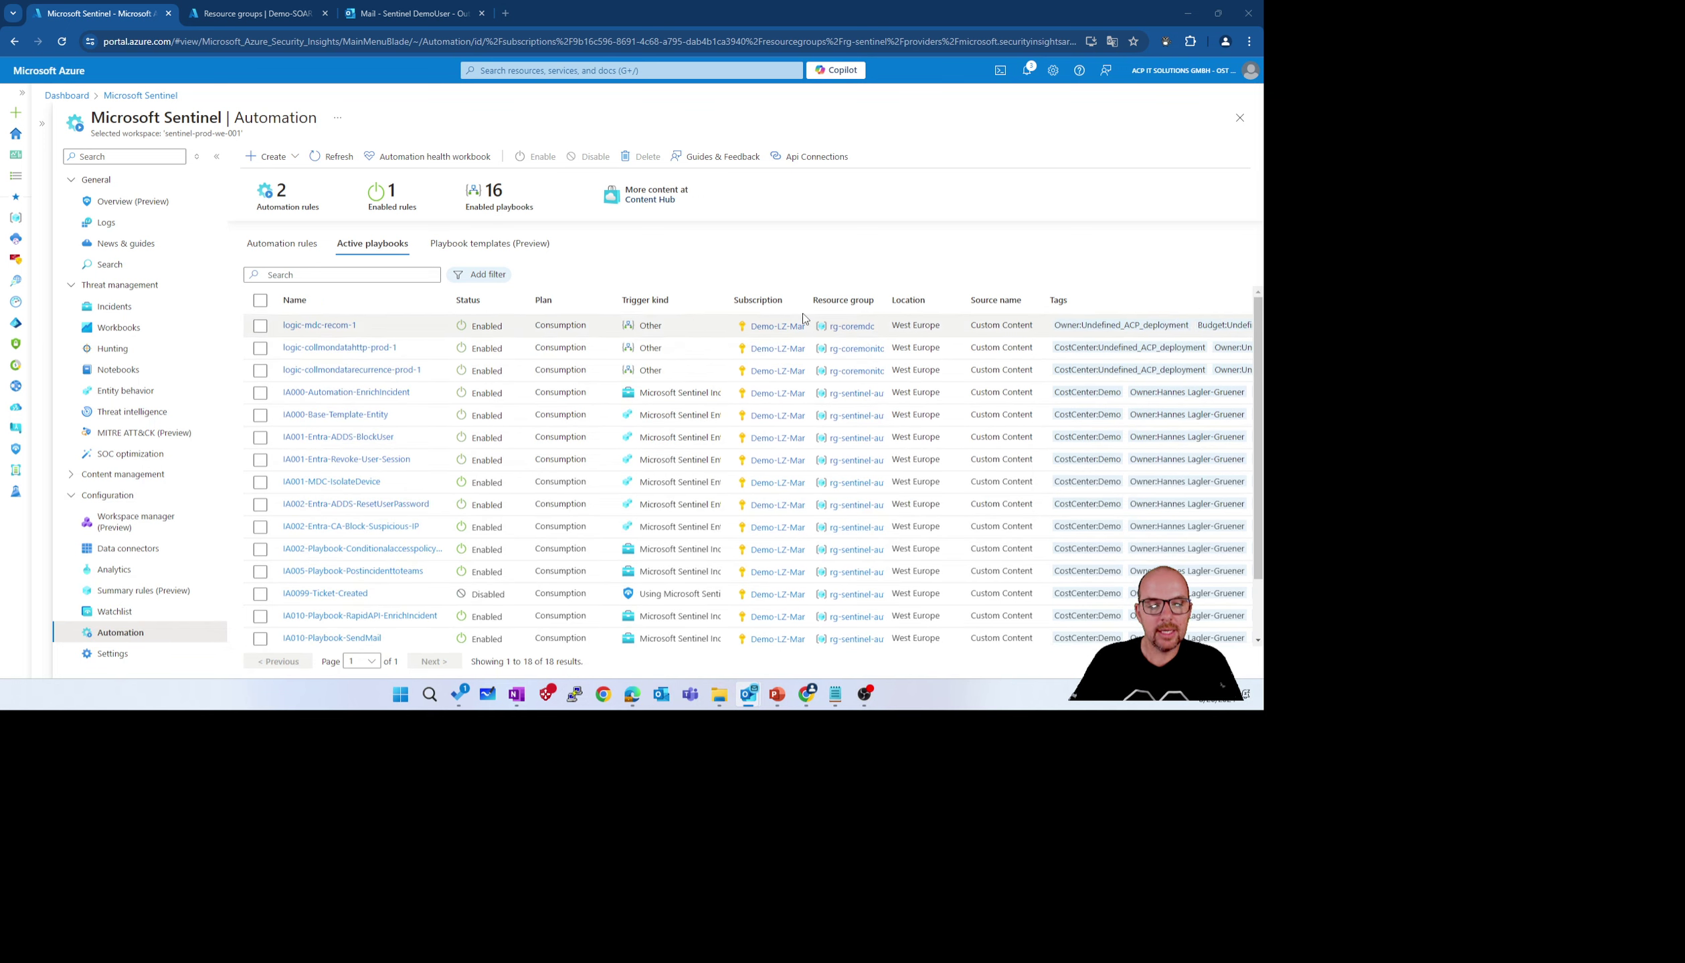
{"action": "left_click_drag", "start_coordinate": [722, 298], "coordinate": [733, 298]}
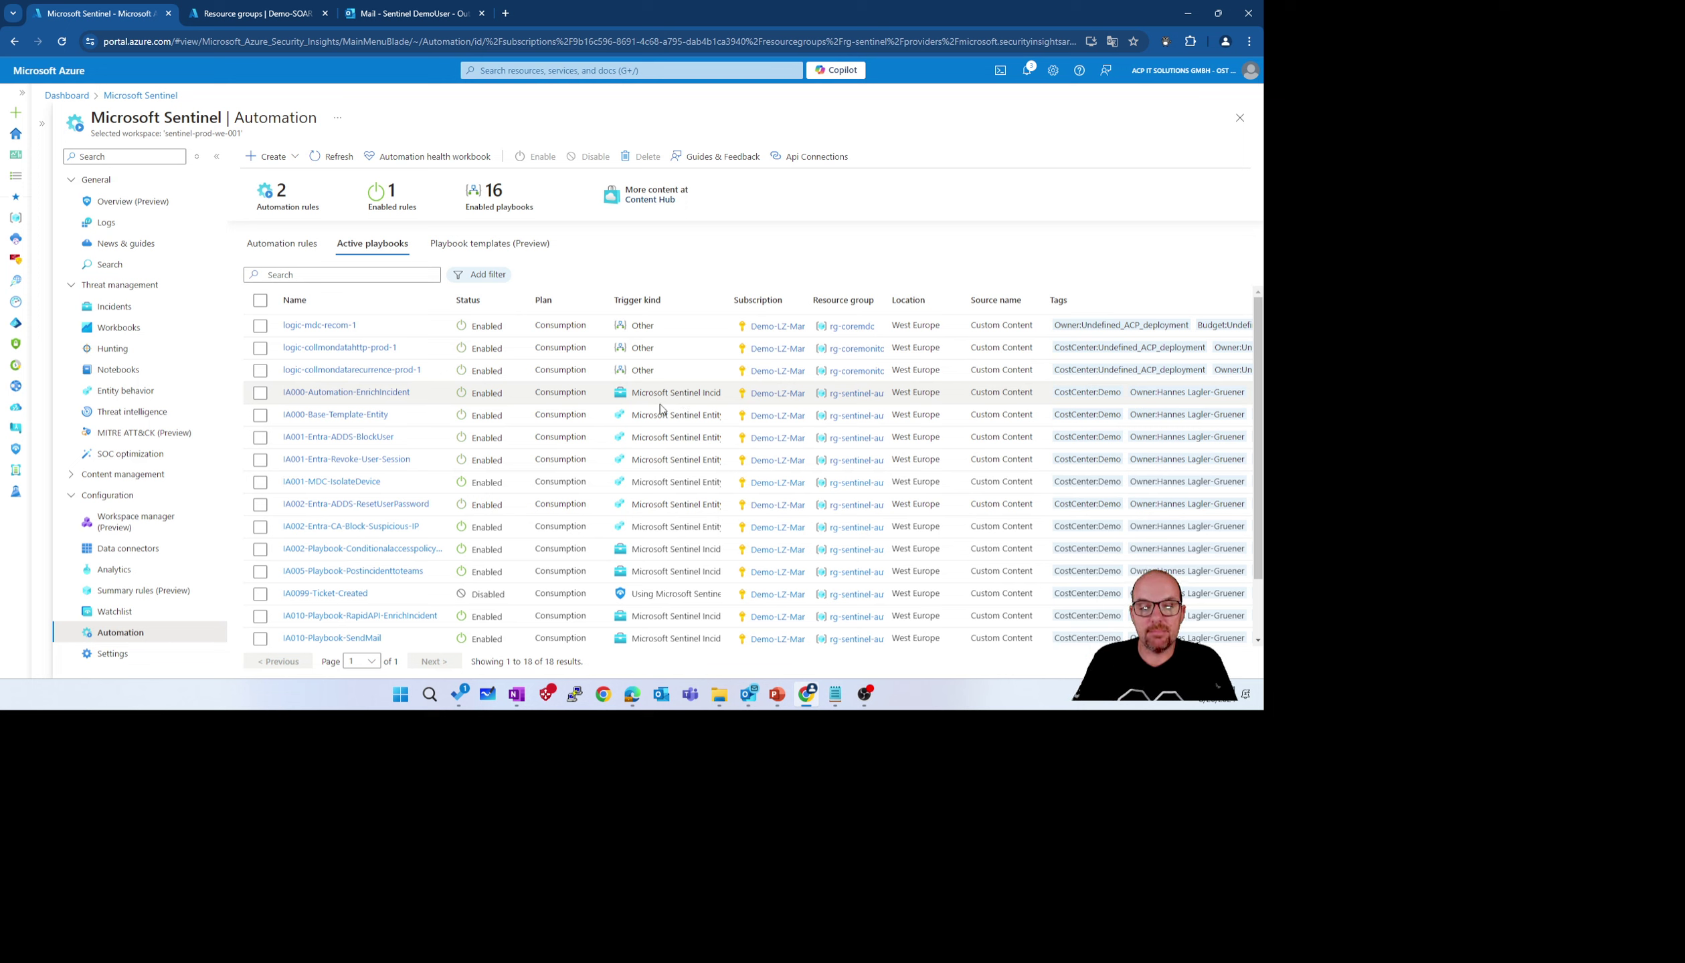
Find the UC01-008-Analytics-Aad-Emergencyaccountlogin incident in the Sentinel incidents list and open its full details
{"action": "left_click", "coordinate": [109, 309]}
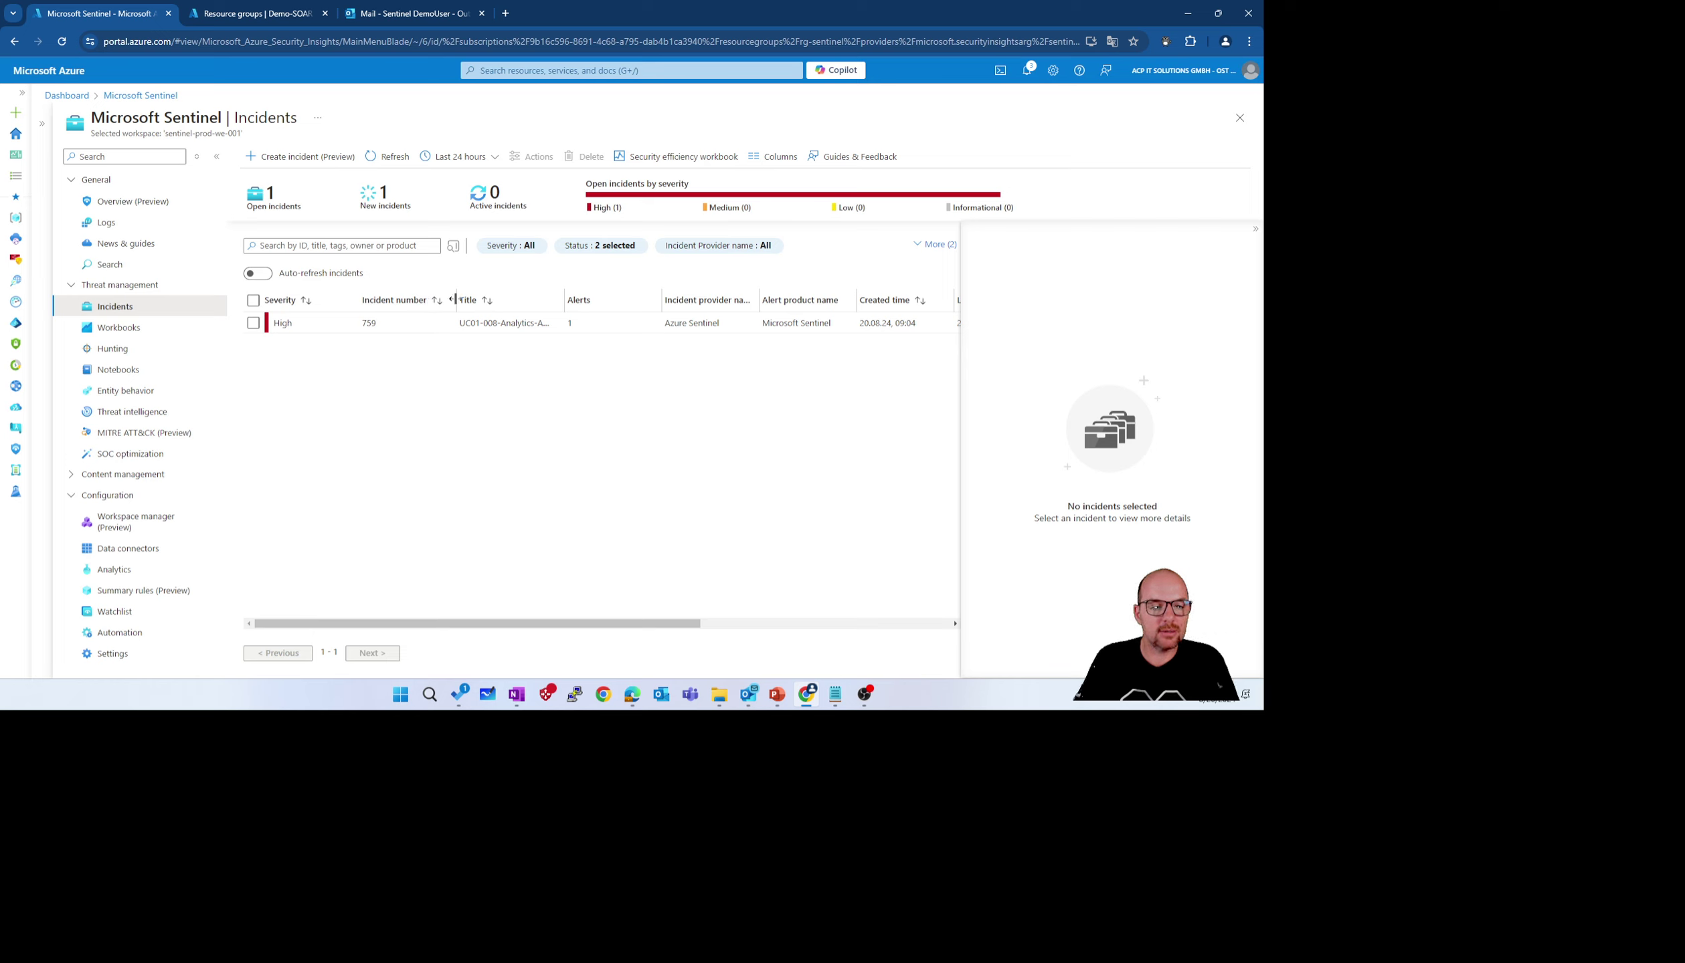
{"action": "left_click_drag", "start_coordinate": [454, 300], "coordinate": [438, 301]}
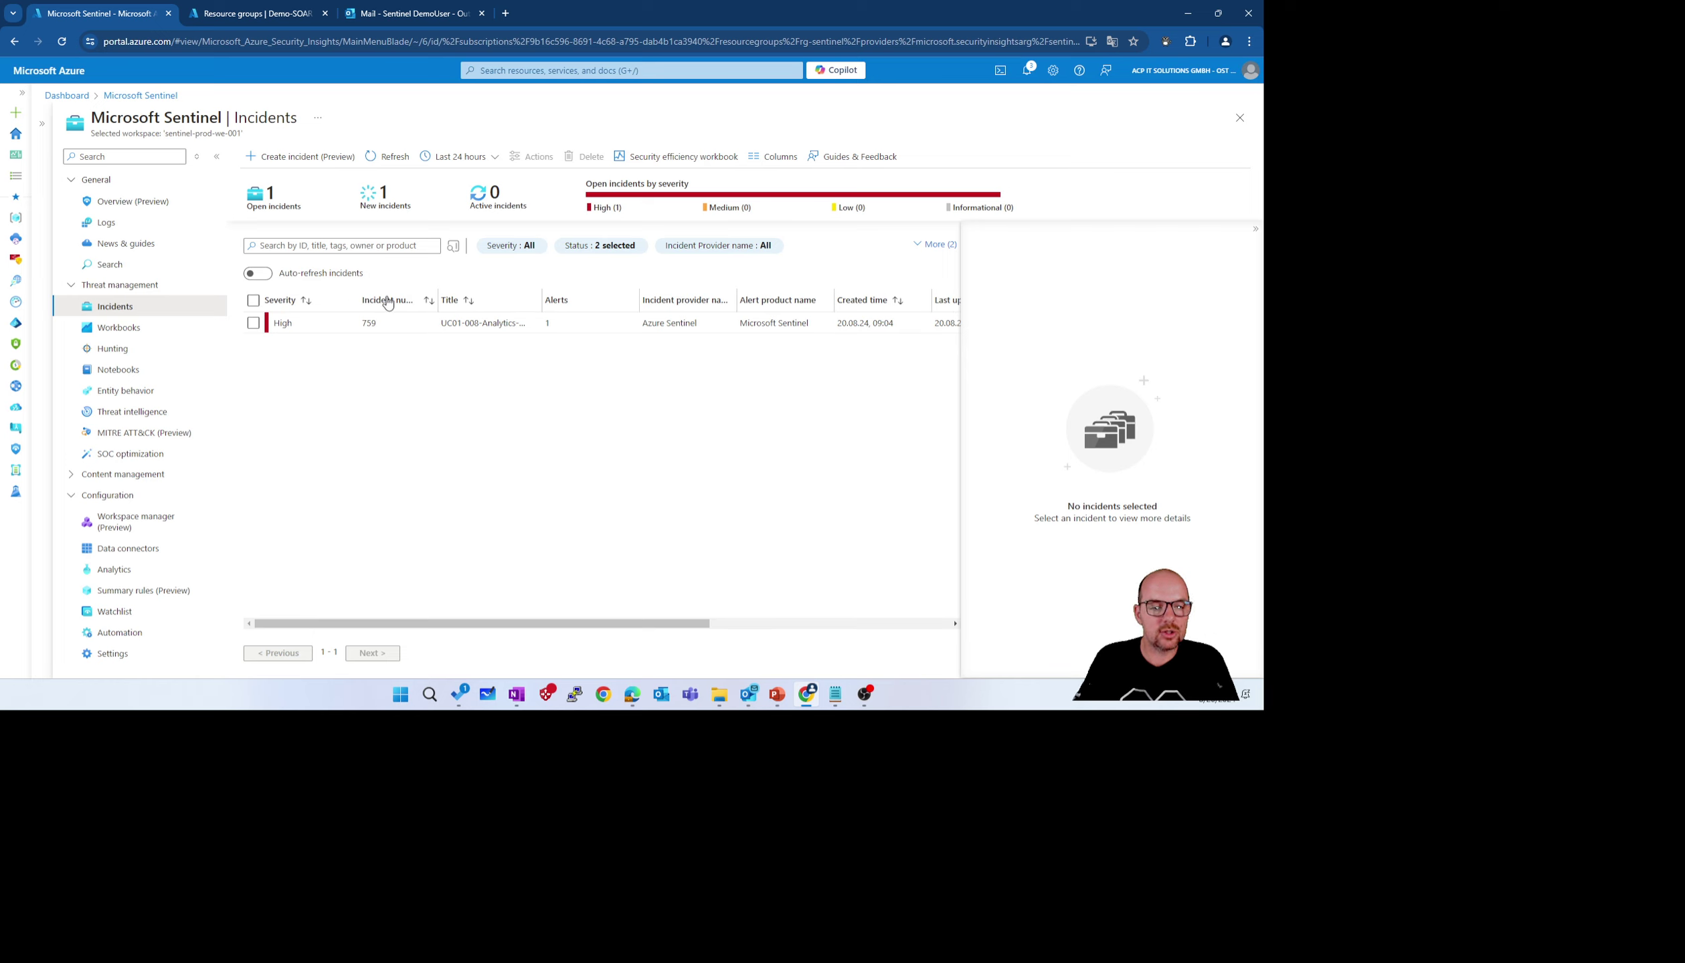
{"action": "left_click", "coordinate": [545, 323]}
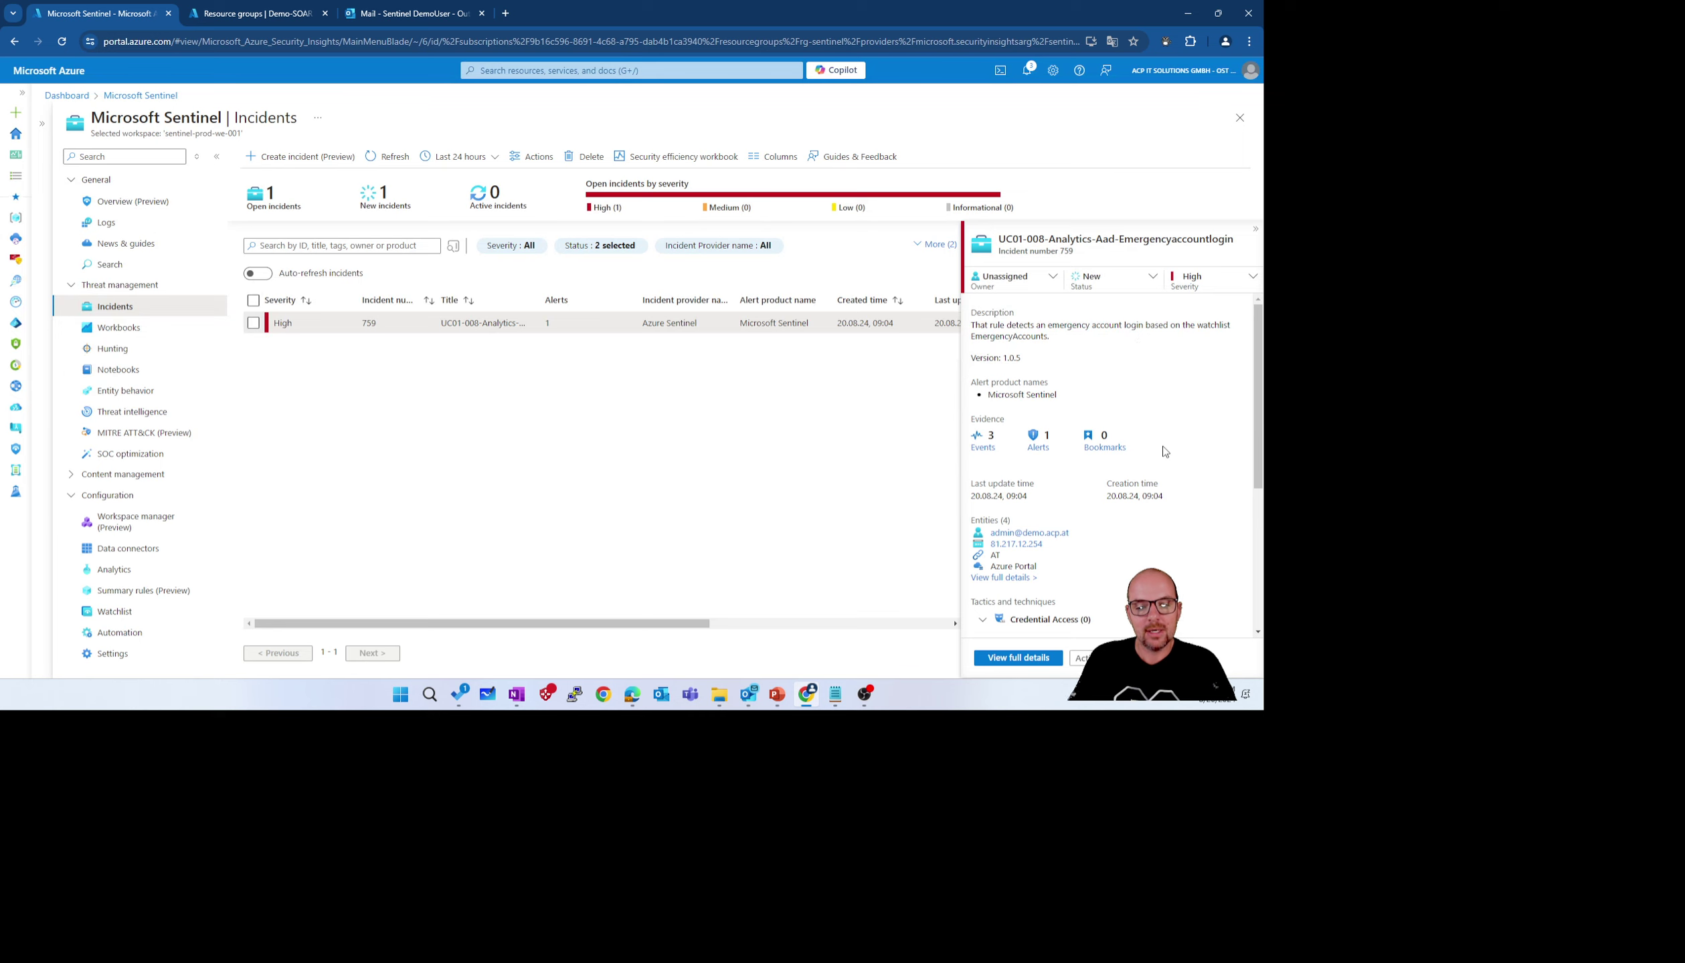
{"action": "left_click", "coordinate": [1034, 660]}
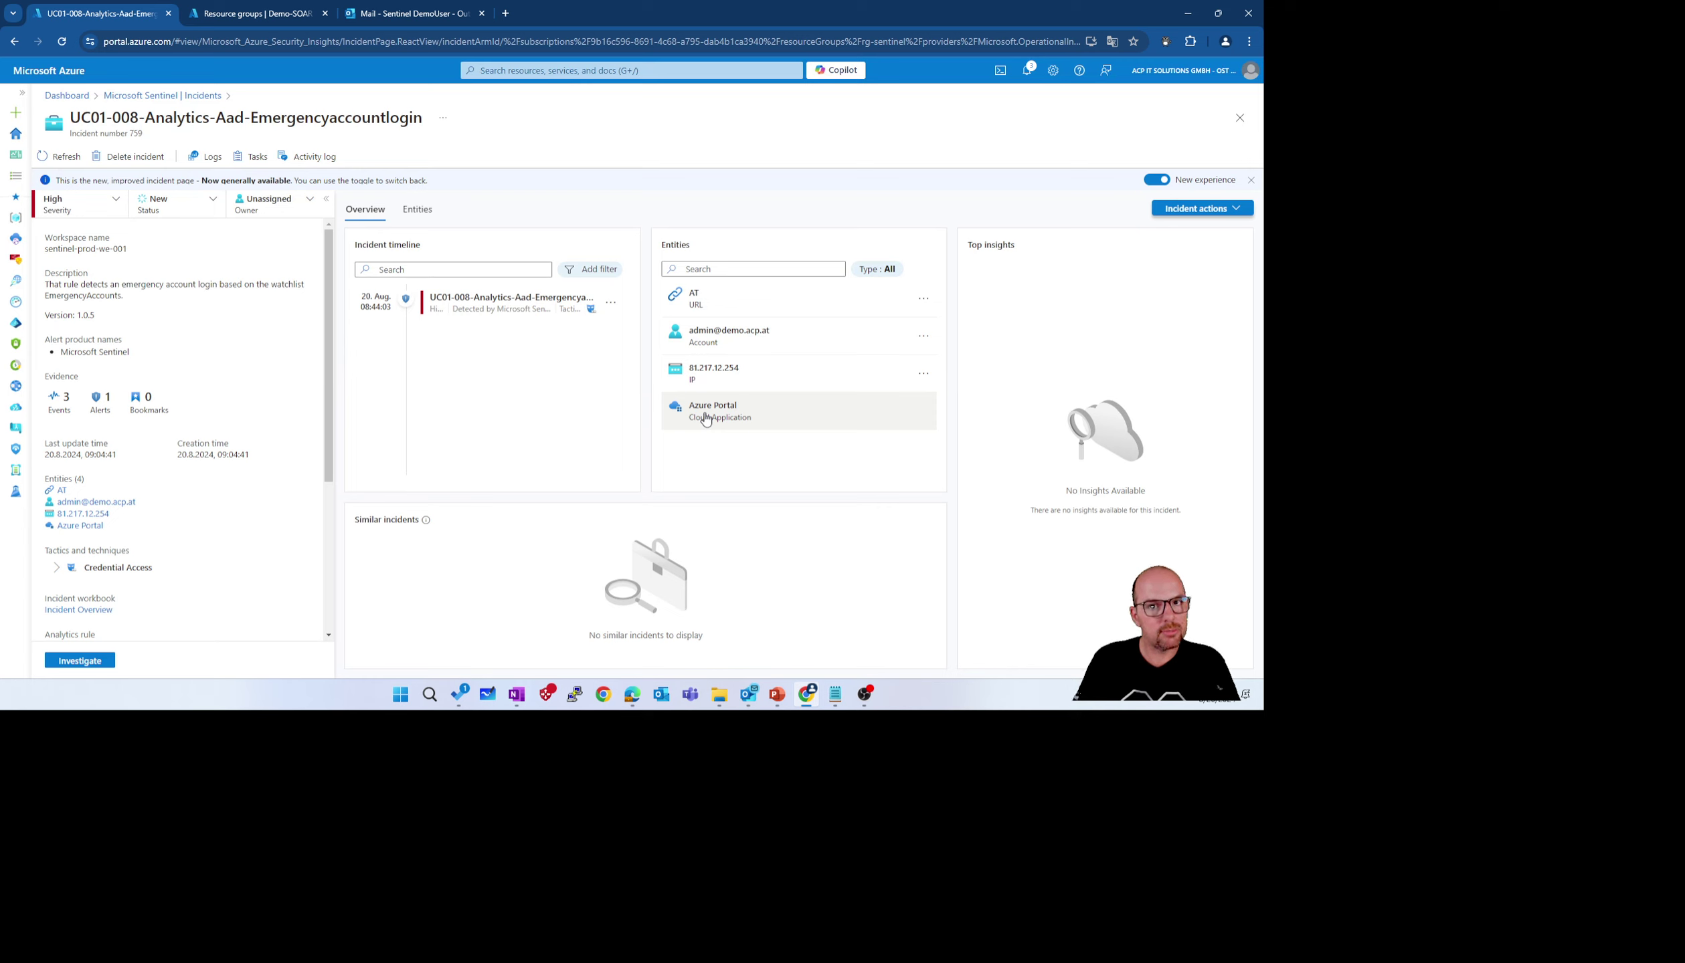
Switch the incident page back to the old experience and open the playbooks available for the incident's alert
{"action": "left_click", "coordinate": [1150, 182]}
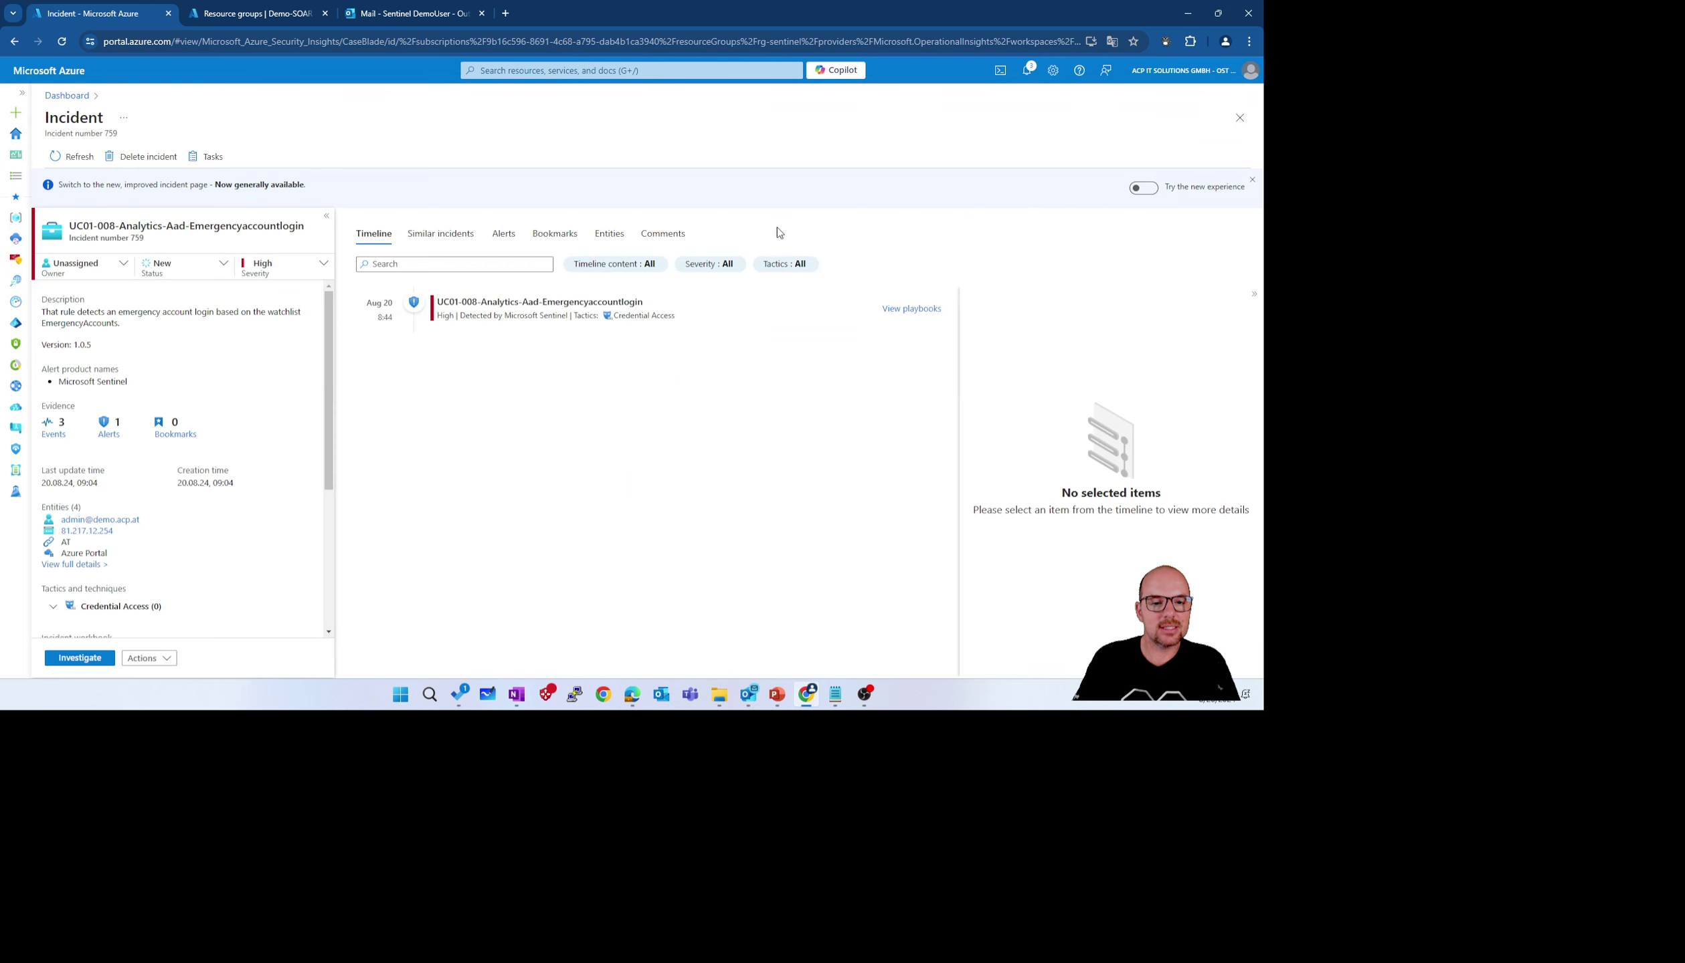
{"action": "left_click", "coordinate": [502, 249]}
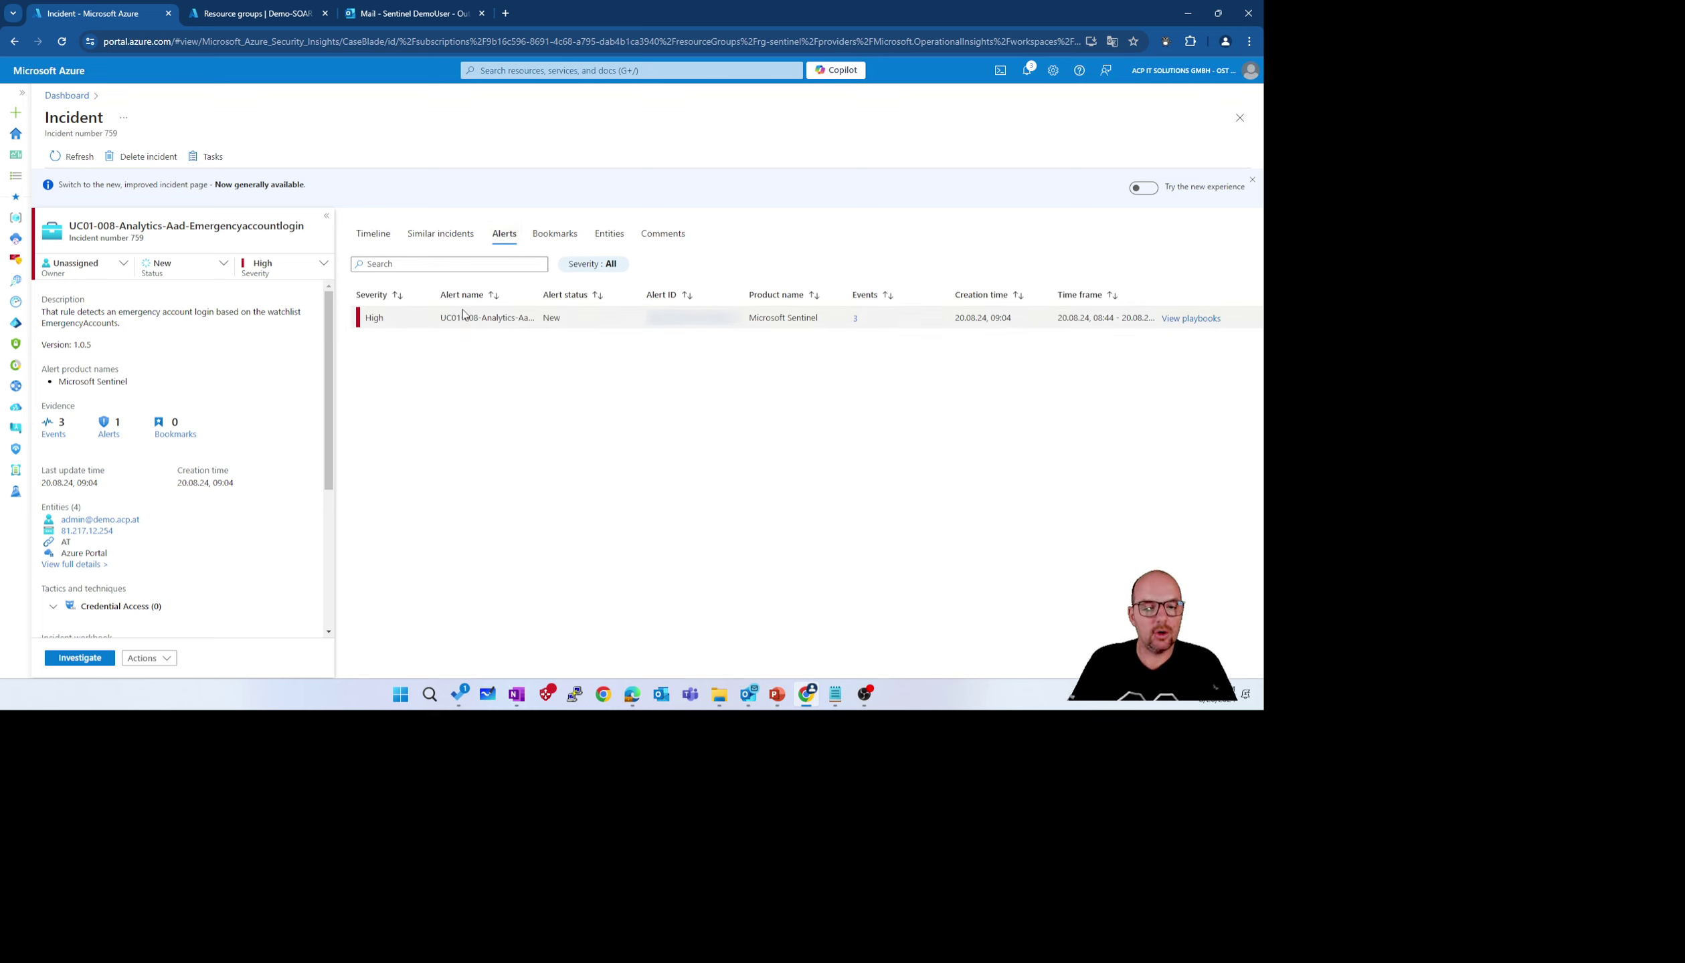
{"action": "left_click", "coordinate": [1190, 324]}
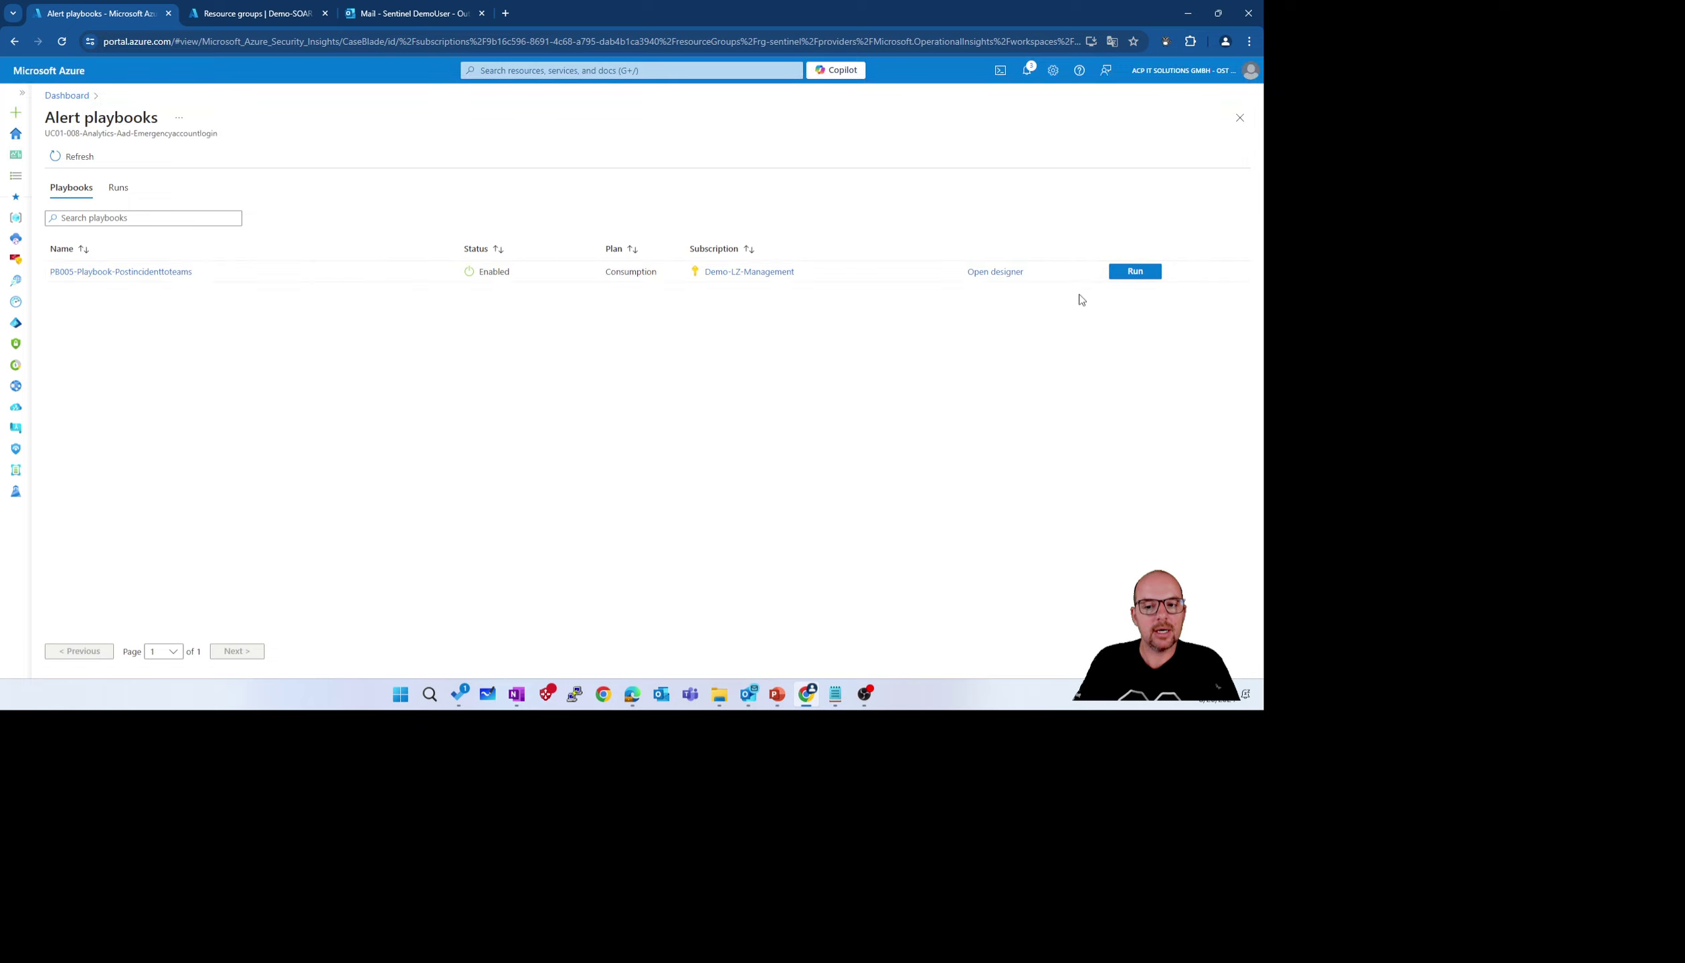
Inspect the alert trigger of PB005-Playbook-Postincidenttoteams in the Logic Apps designer and return to the alert playbooks list
{"action": "left_click", "coordinate": [995, 272]}
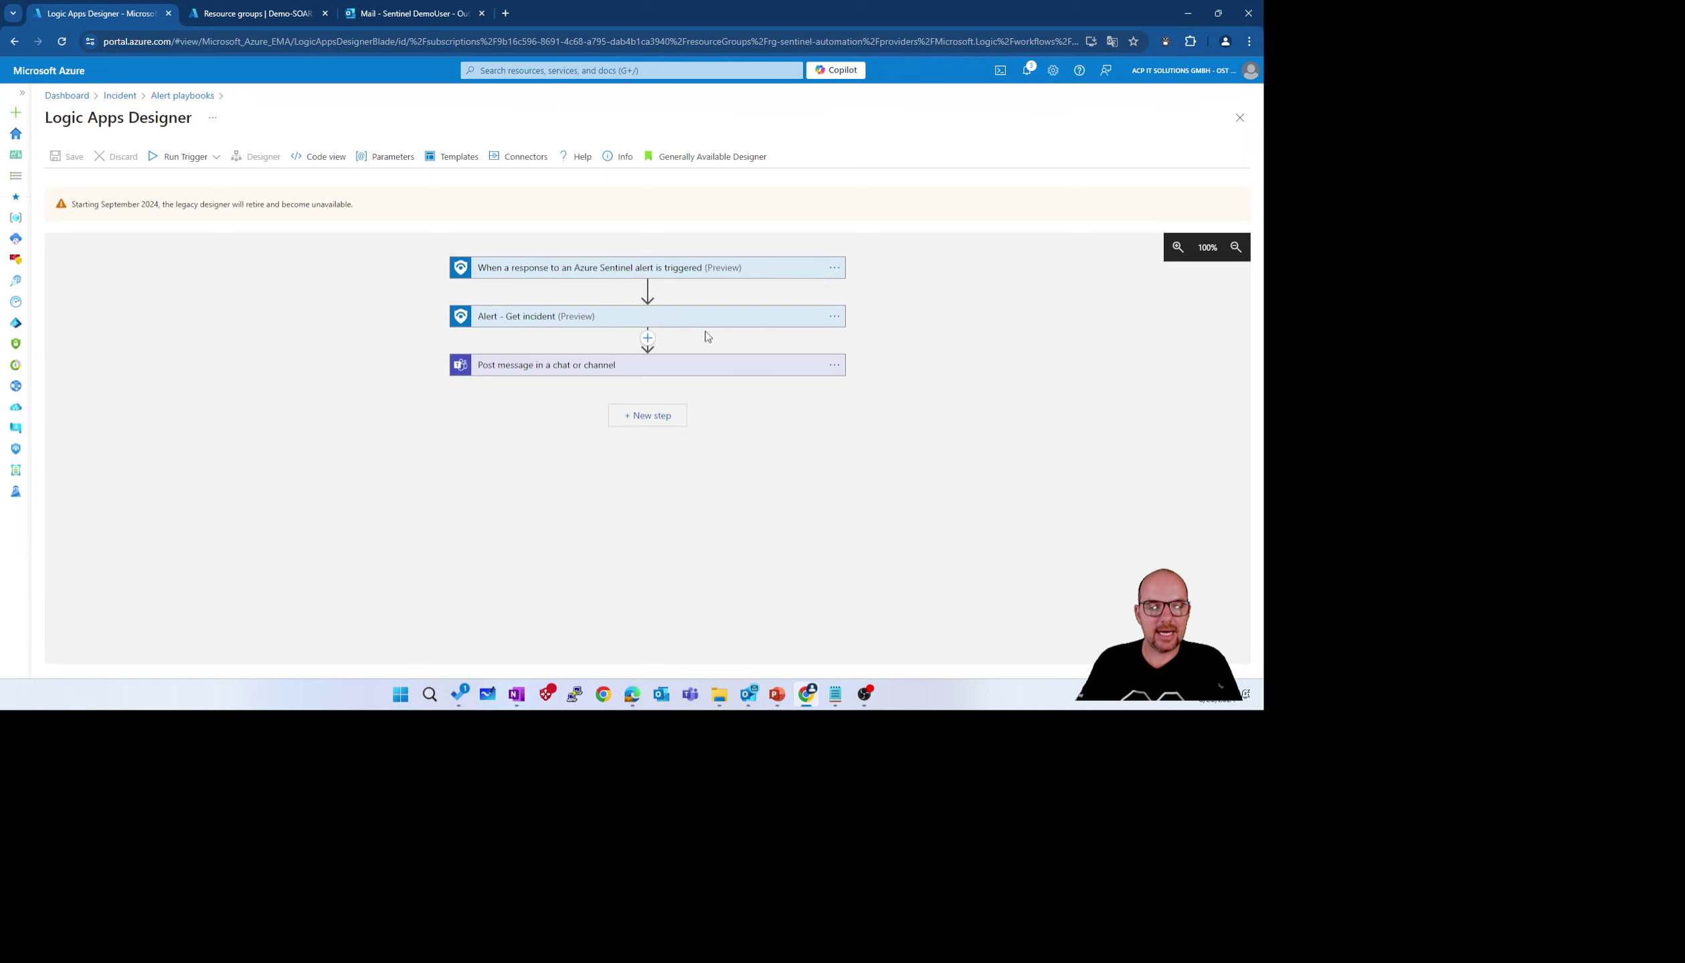
{"action": "left_click", "coordinate": [505, 274]}
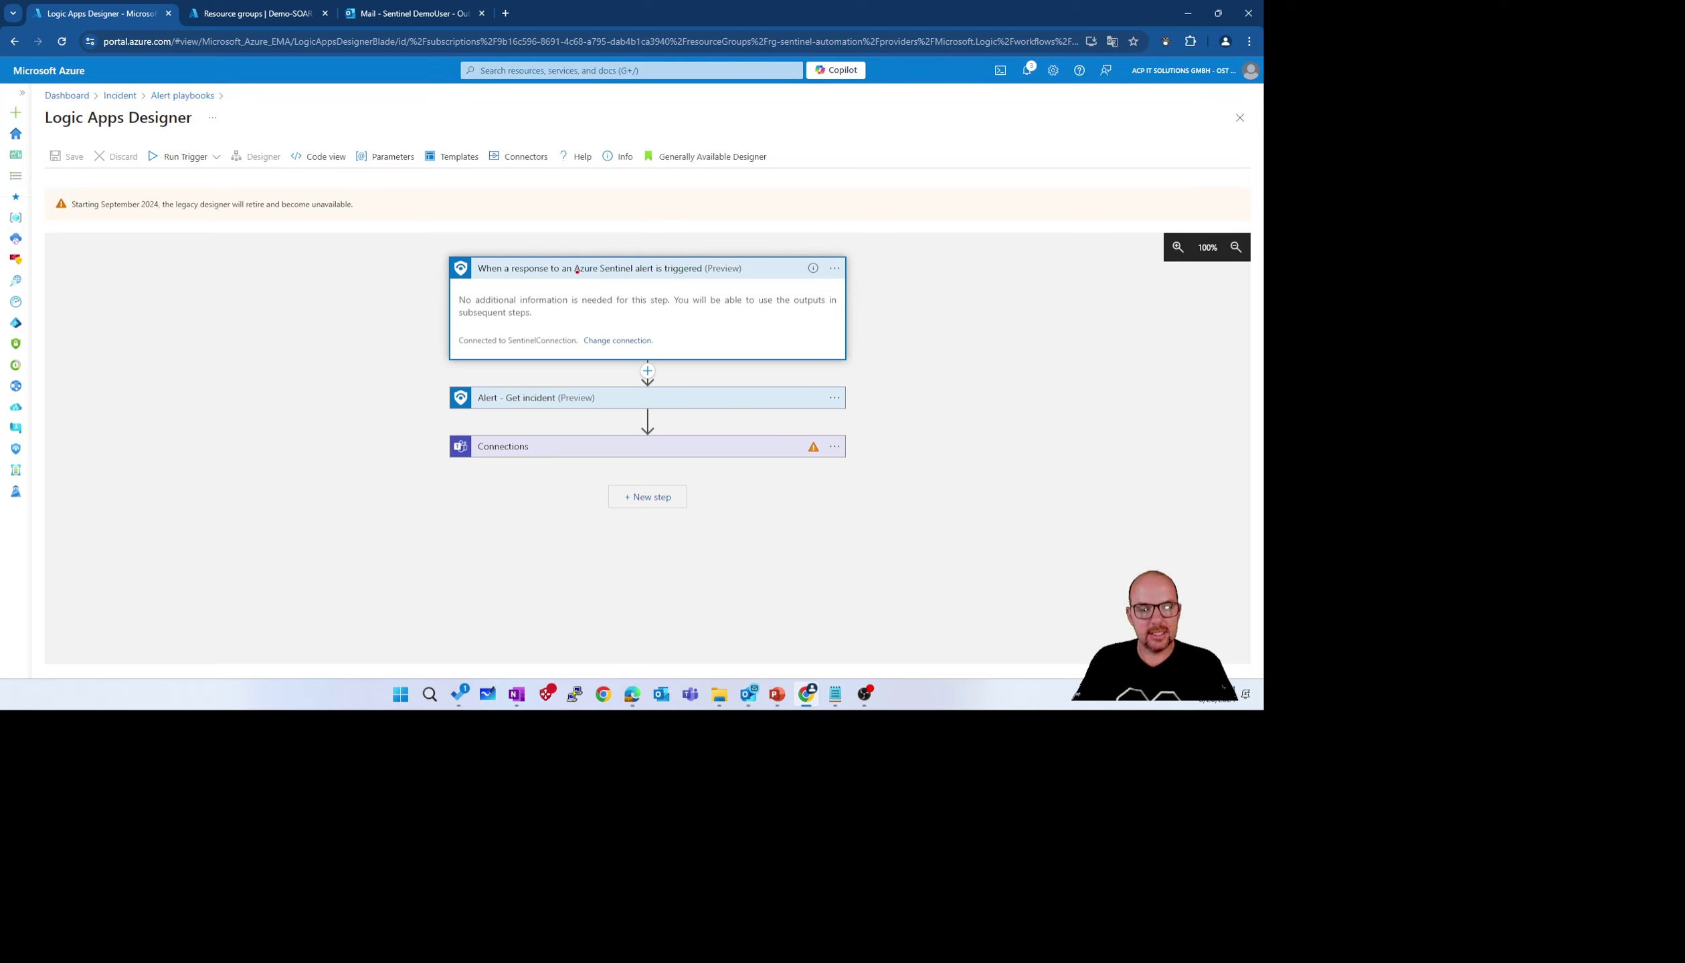
{"action": "left_click_drag", "start_coordinate": [565, 275], "coordinate": [696, 281]}
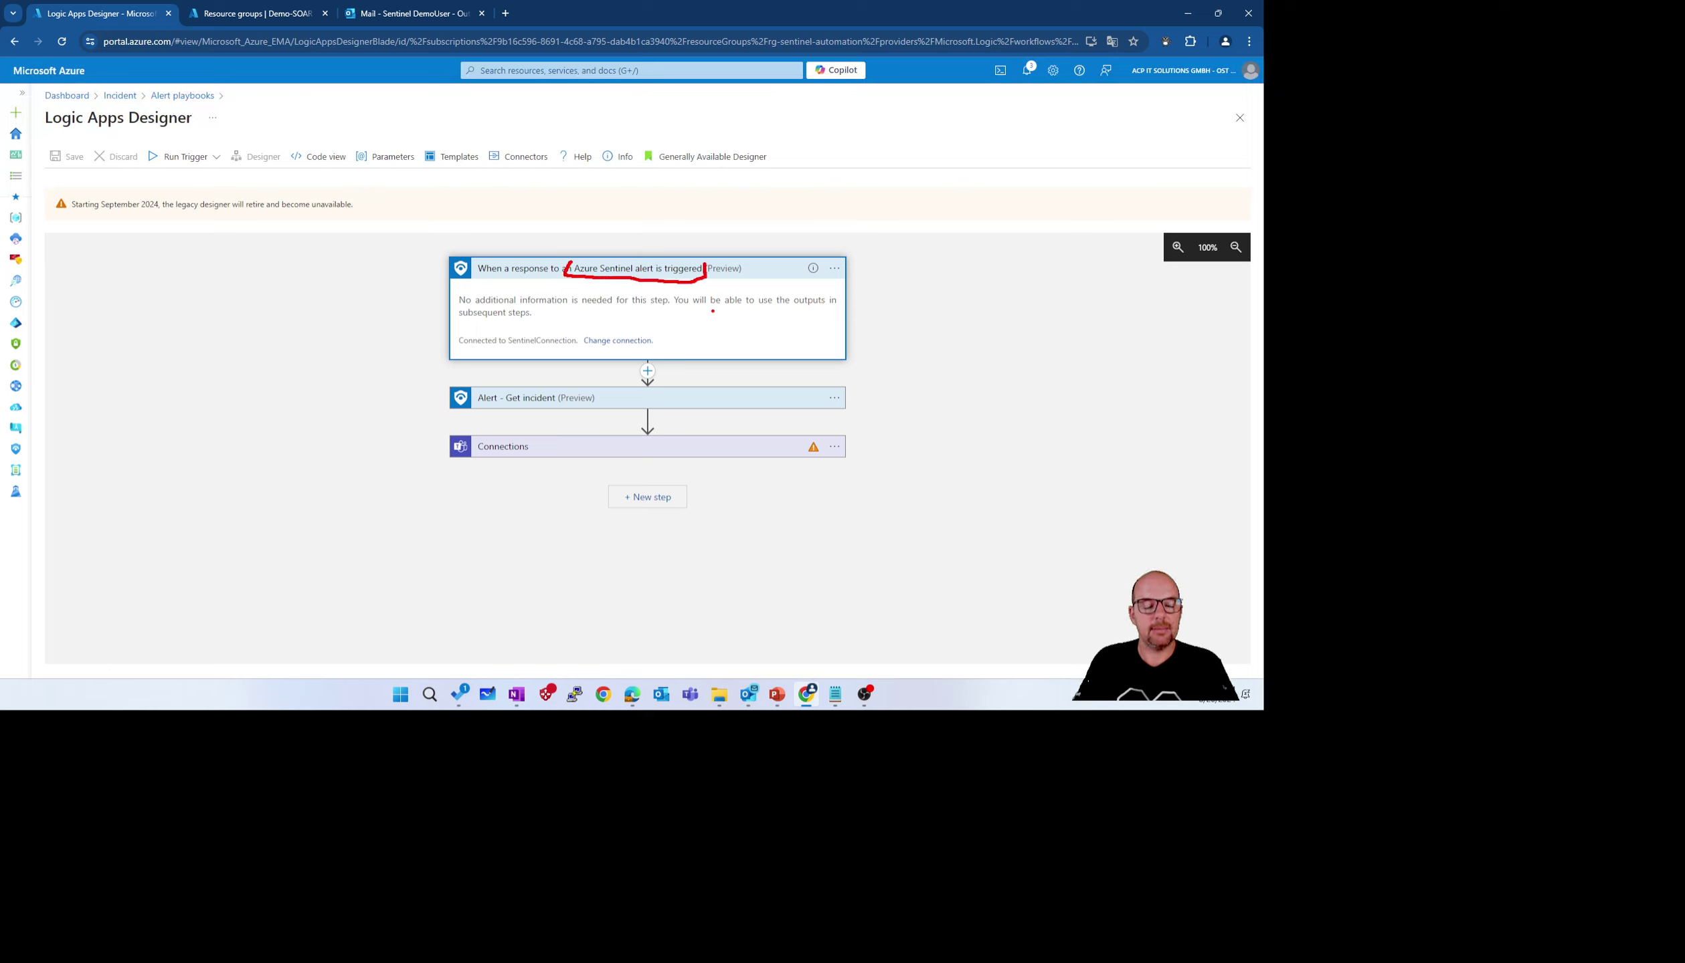
{"action": "key", "text": "Escape"}
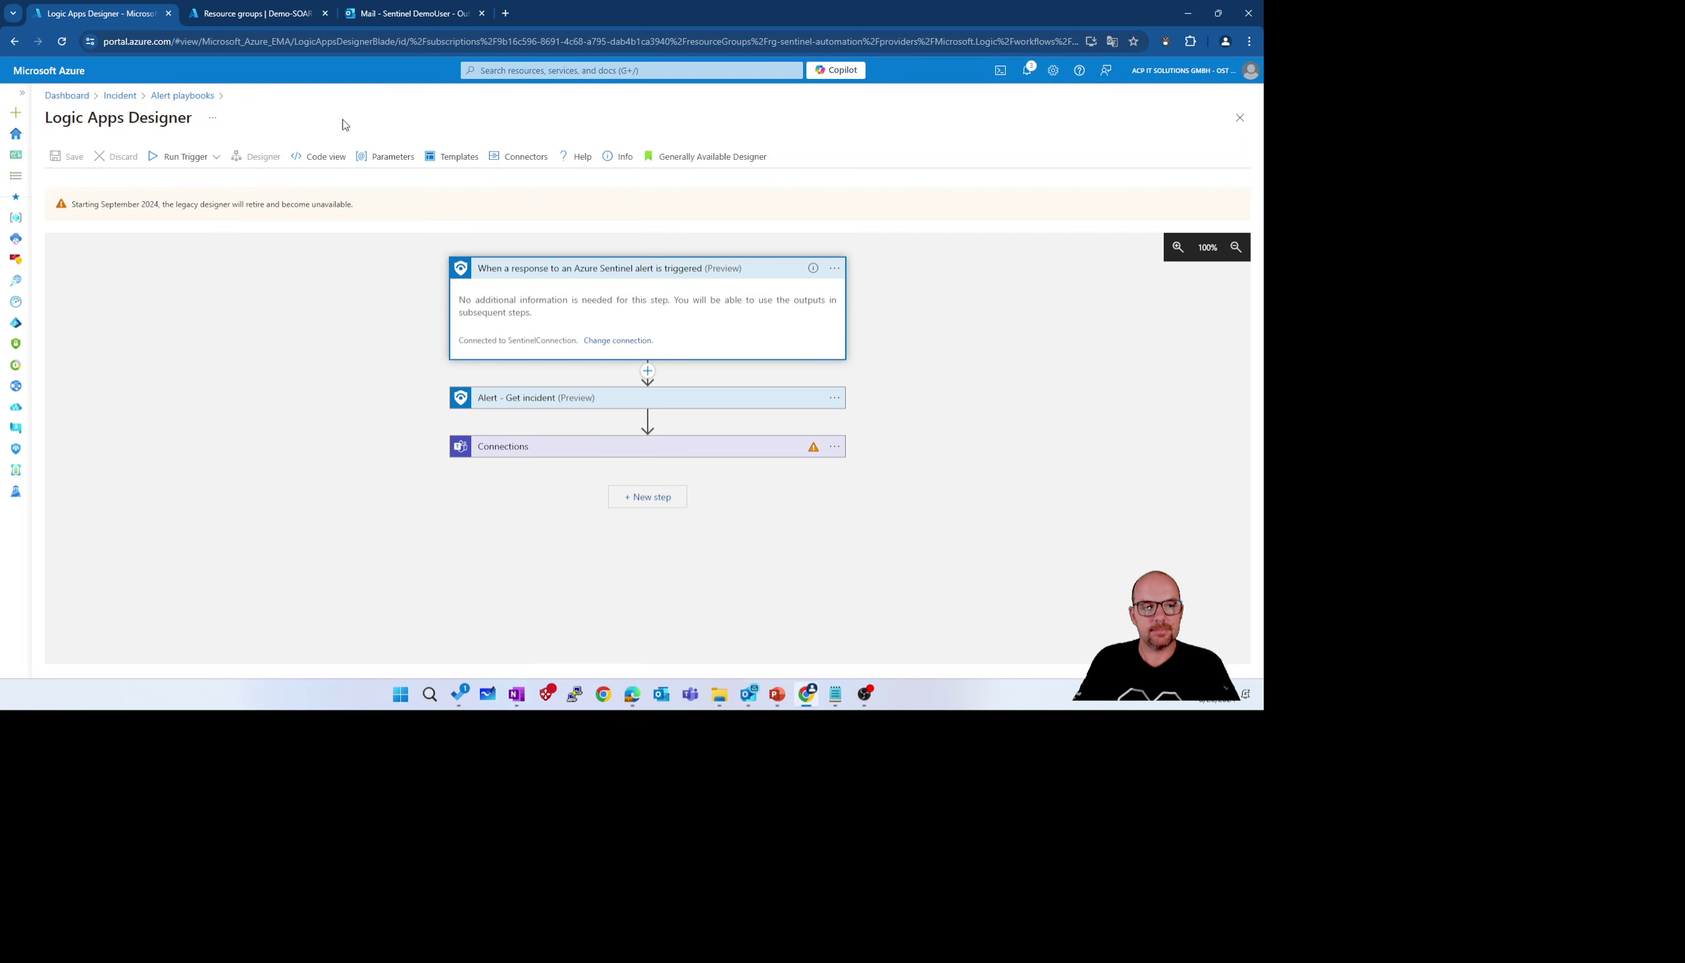
{"action": "left_click", "coordinate": [182, 96]}
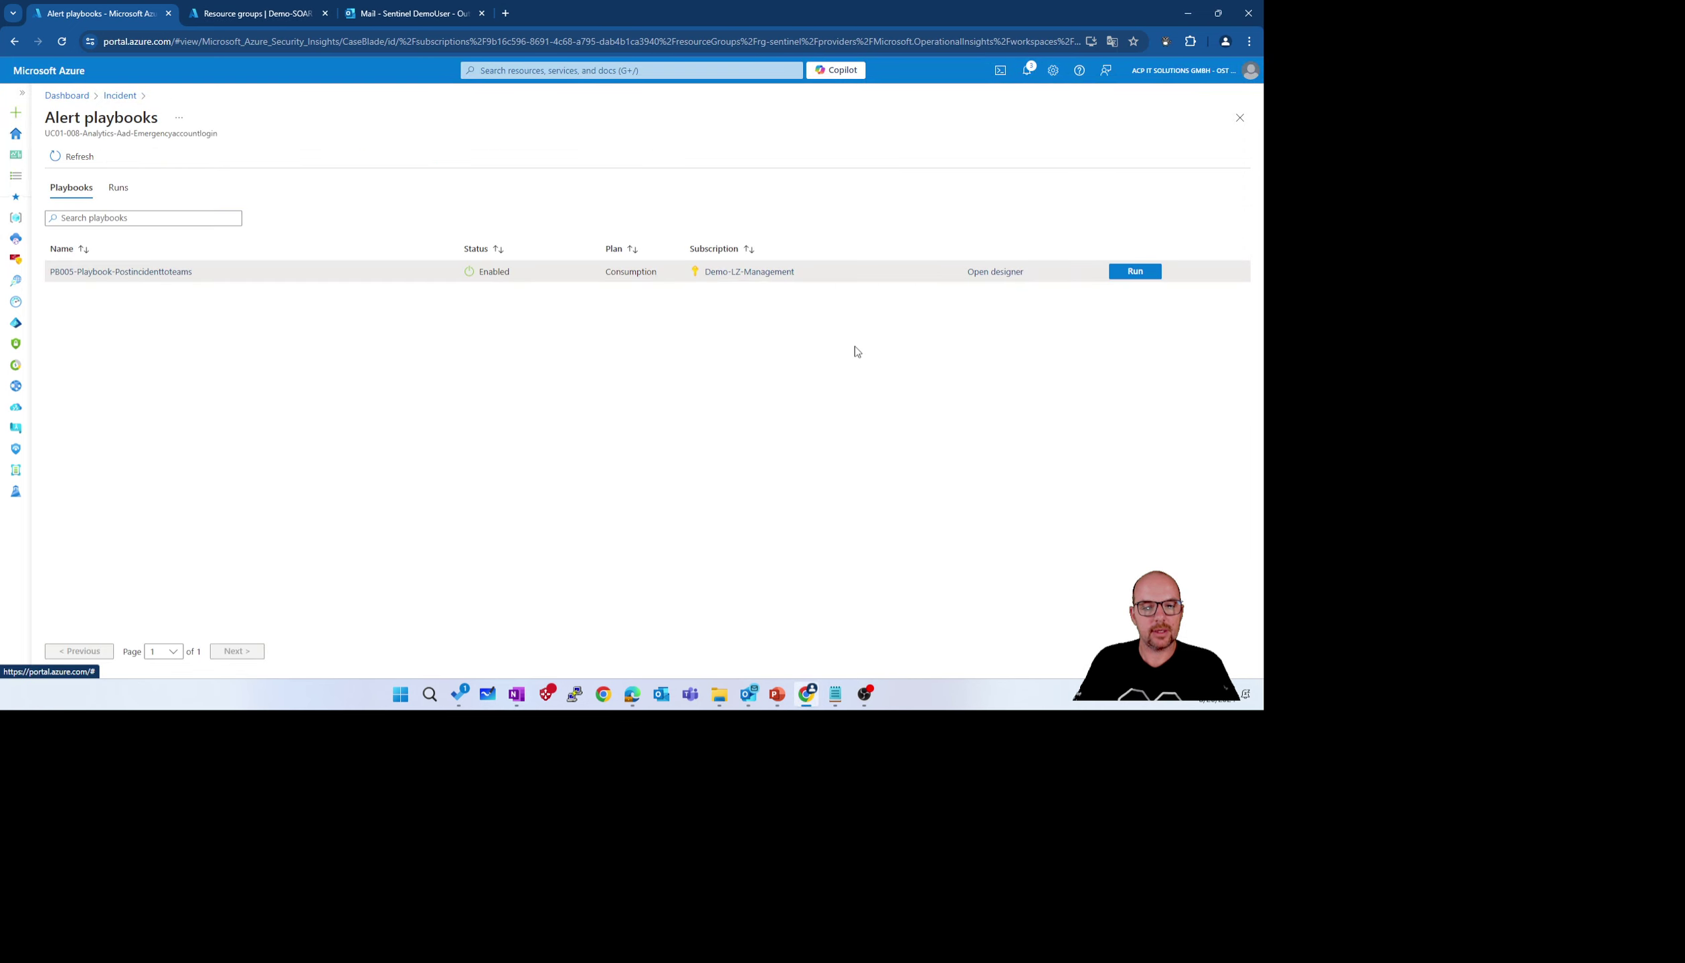
Switch the incident page back to the new experience and list the playbooks runnable on the incident with a wider name column
{"action": "left_click", "coordinate": [121, 96]}
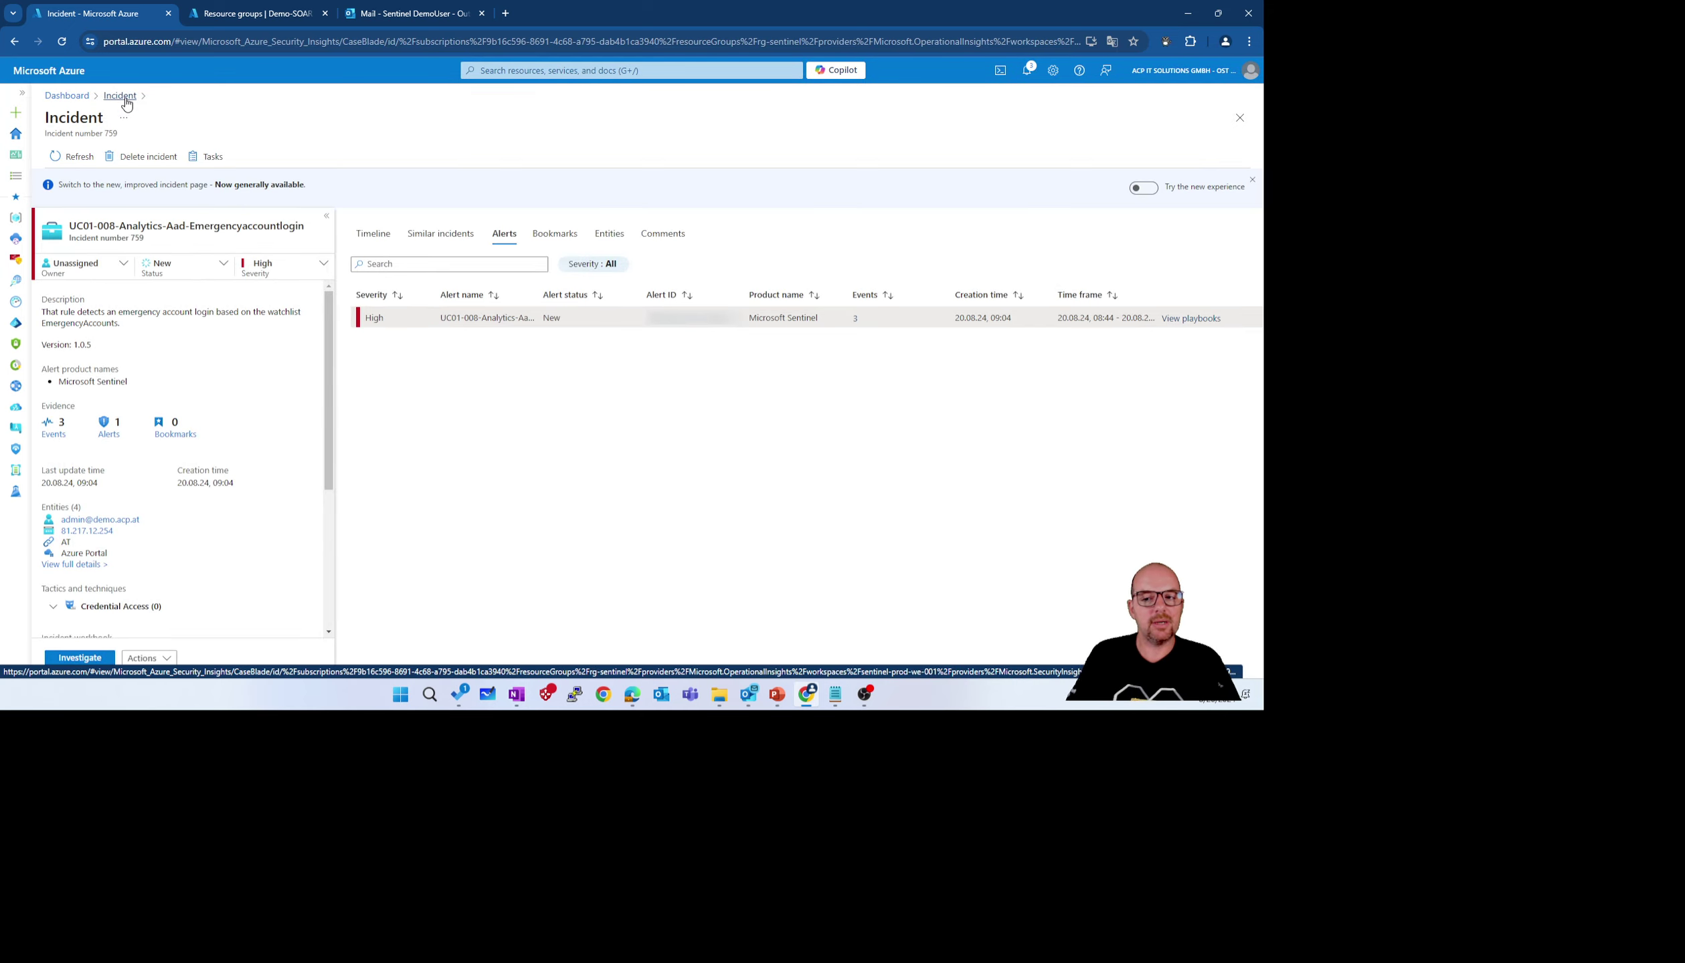
{"action": "left_click", "coordinate": [1143, 188]}
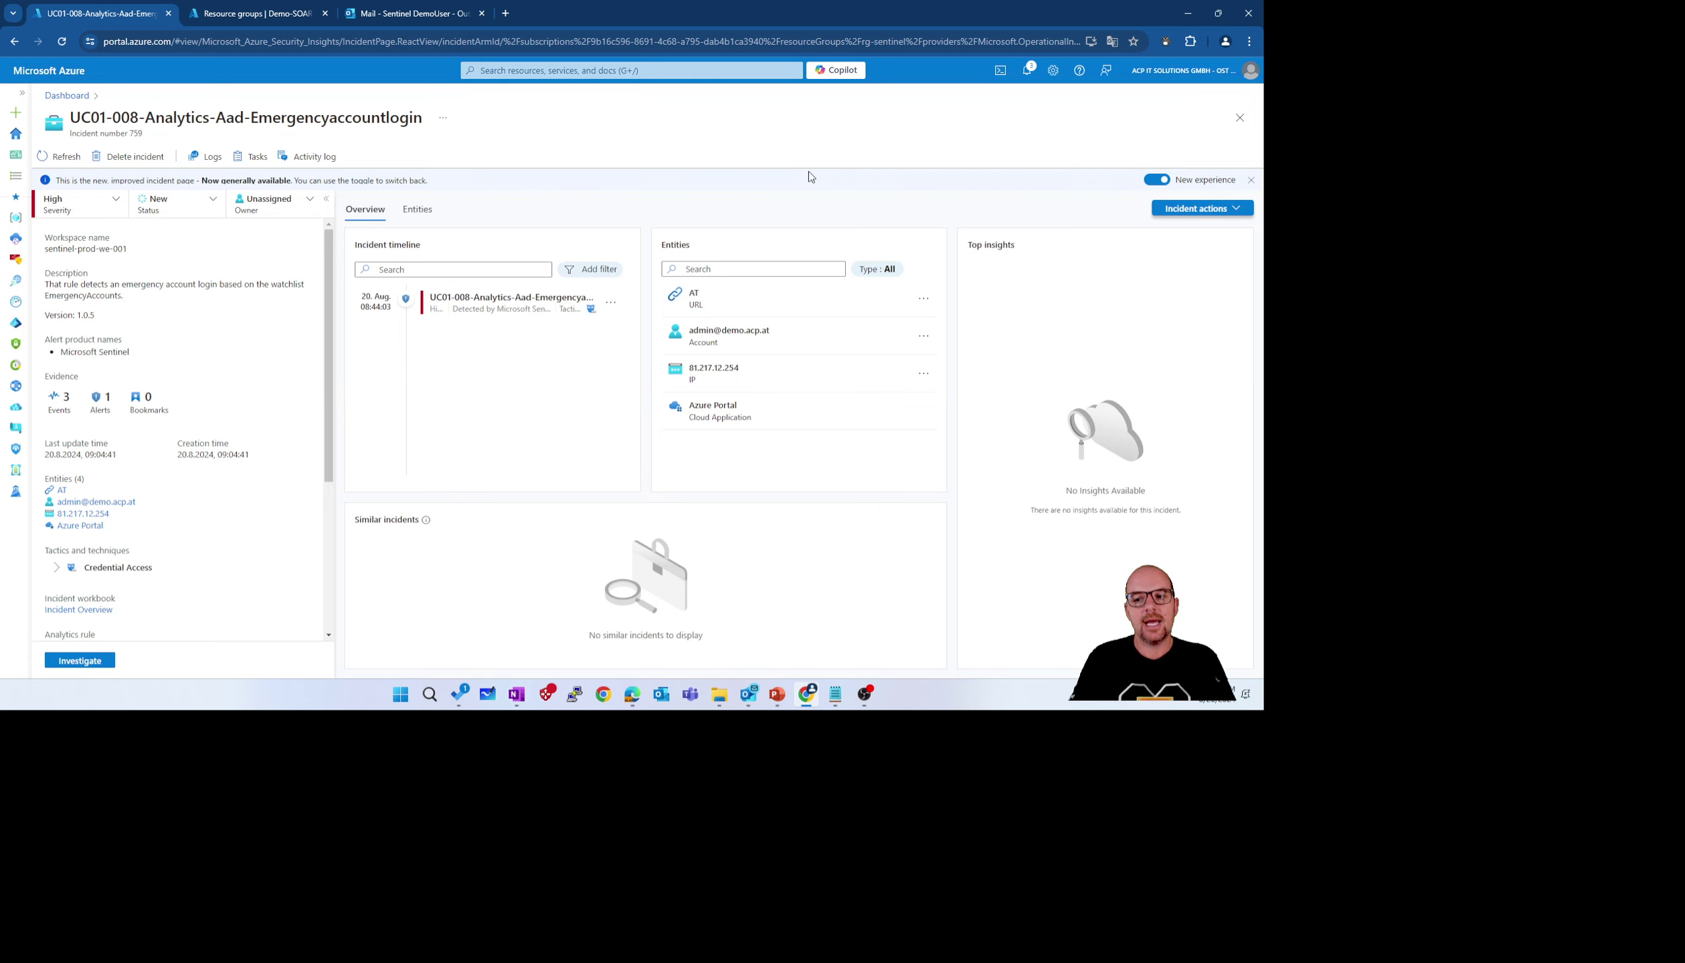
{"action": "left_click", "coordinate": [1226, 213]}
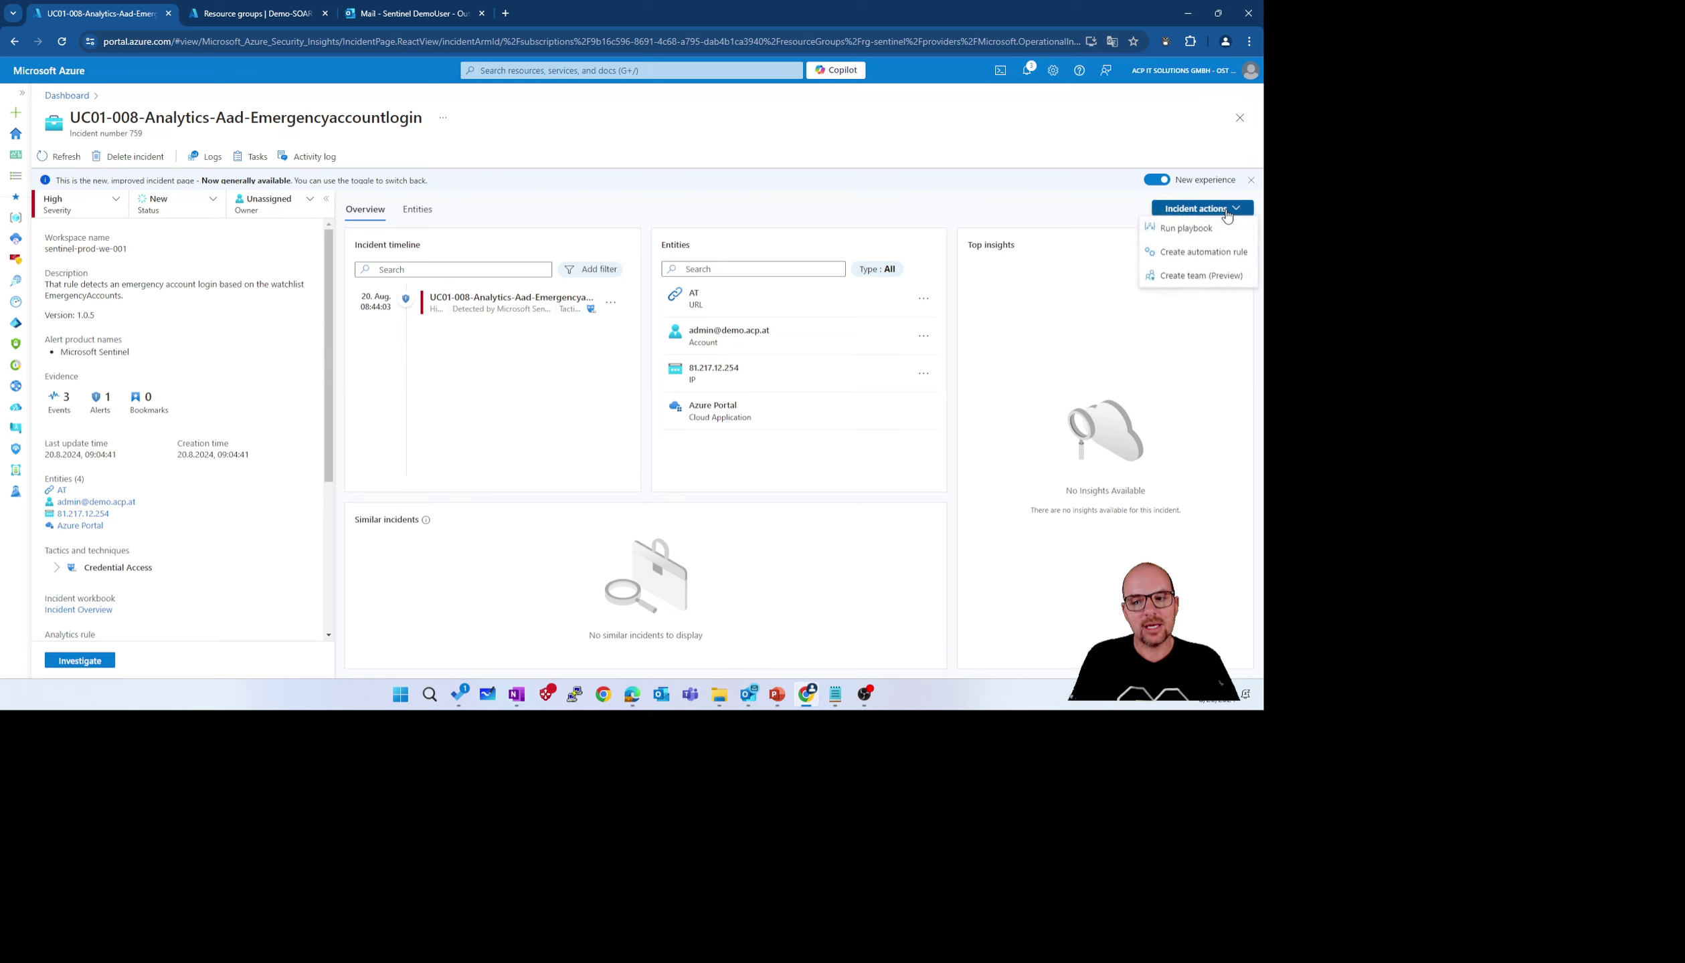
{"action": "left_click", "coordinate": [1198, 238]}
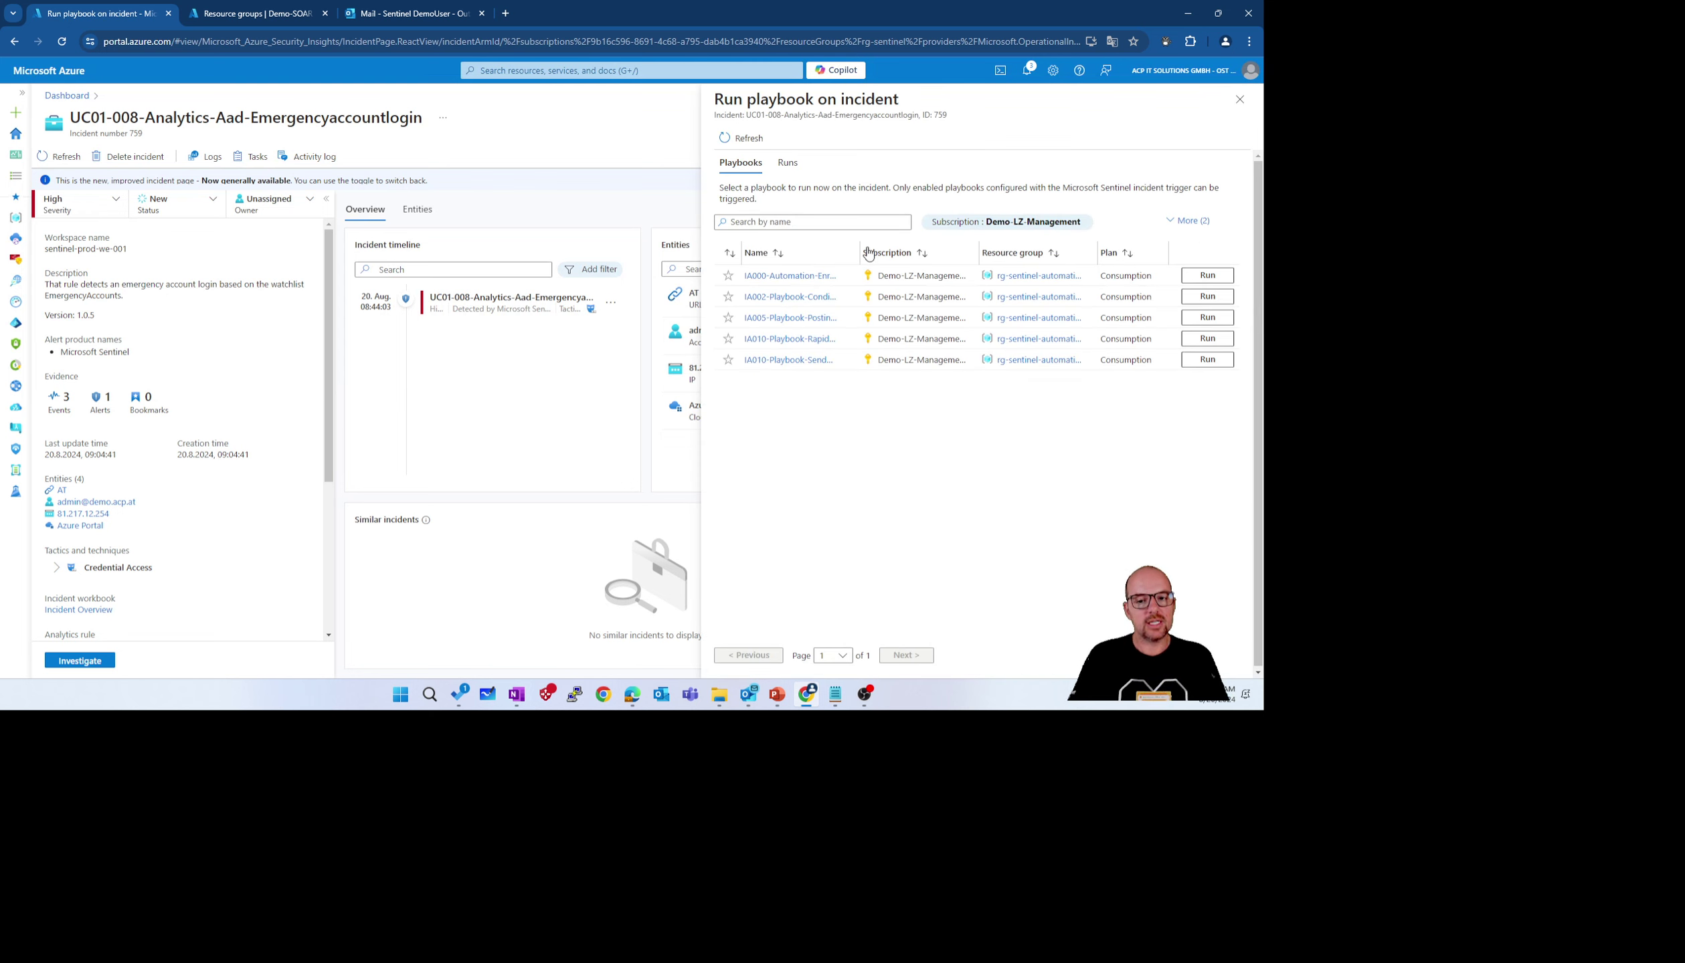
{"action": "left_click_drag", "start_coordinate": [860, 249], "coordinate": [942, 249]}
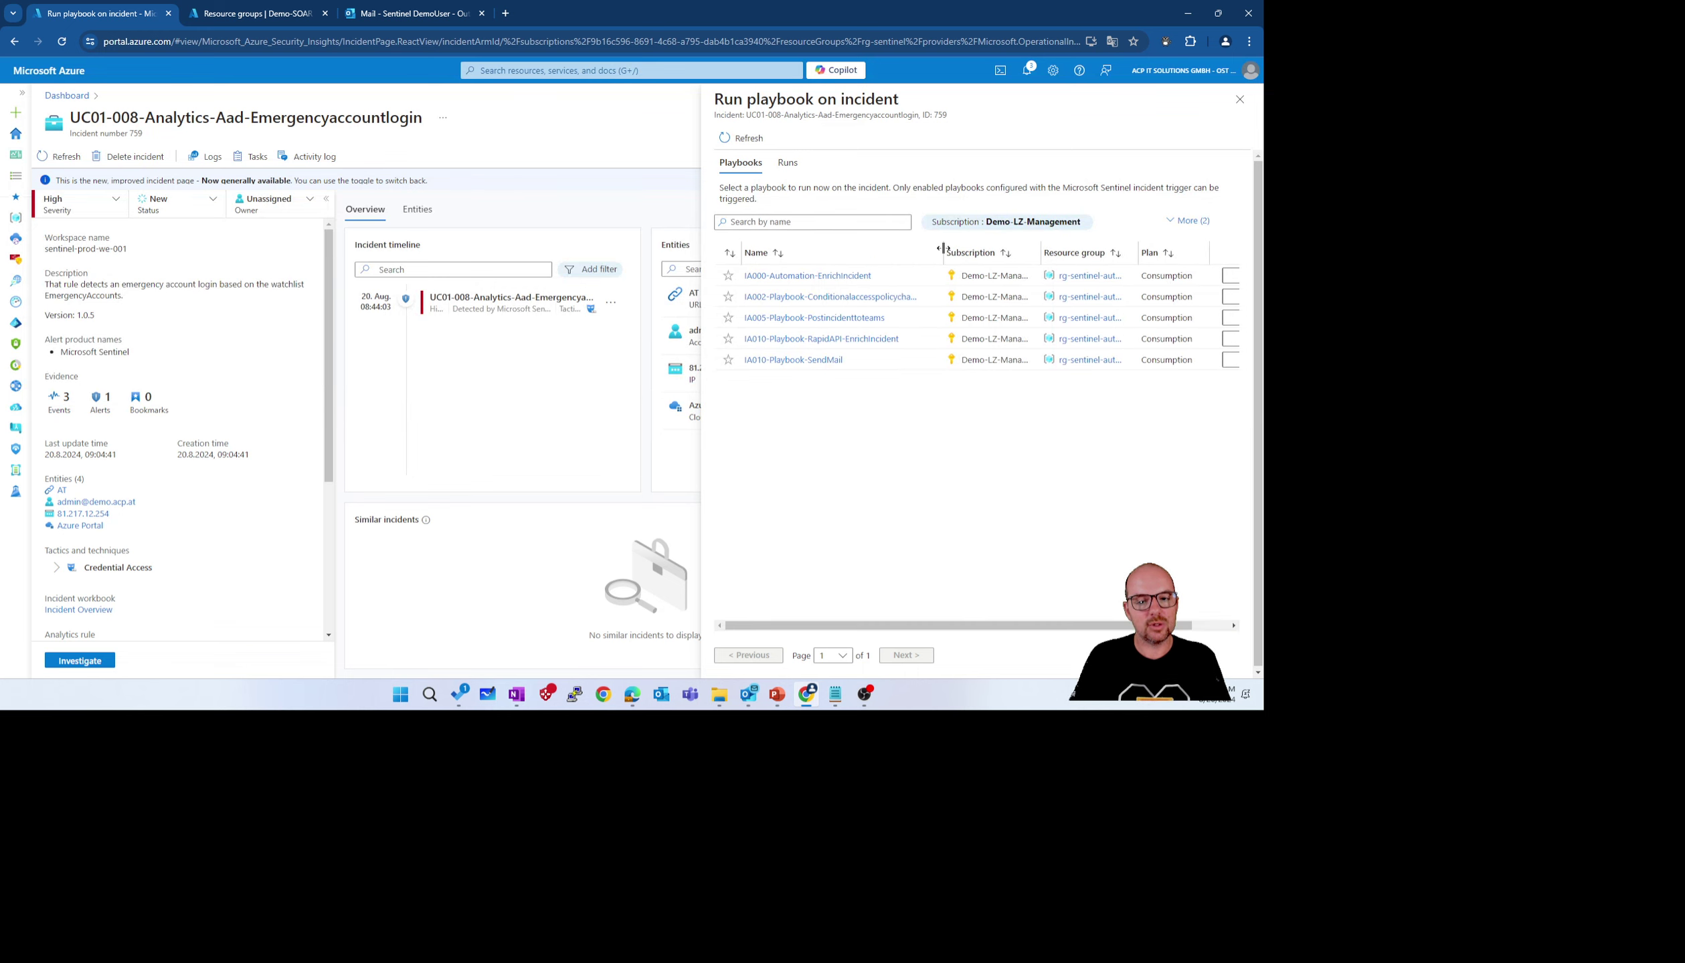
Inspect the incident trigger of IA000-Automation-EnrichIncident in the Logic Apps designer and return to the incident page
{"action": "left_click", "coordinate": [861, 277]}
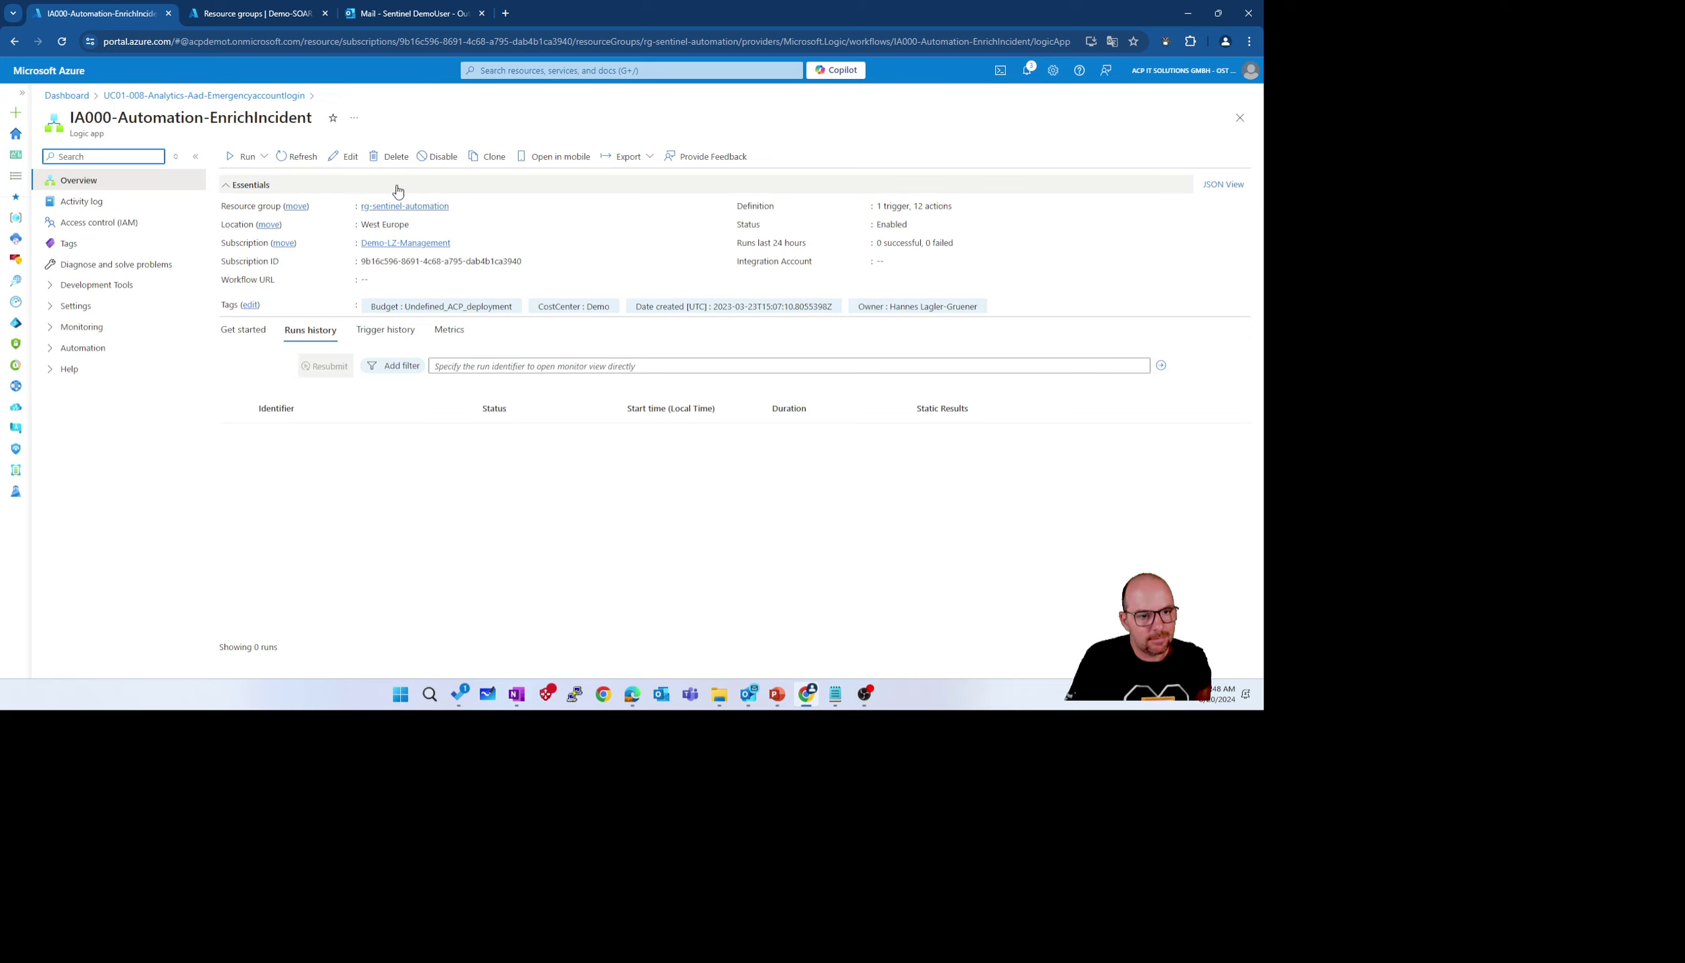
{"action": "left_click", "coordinate": [340, 157]}
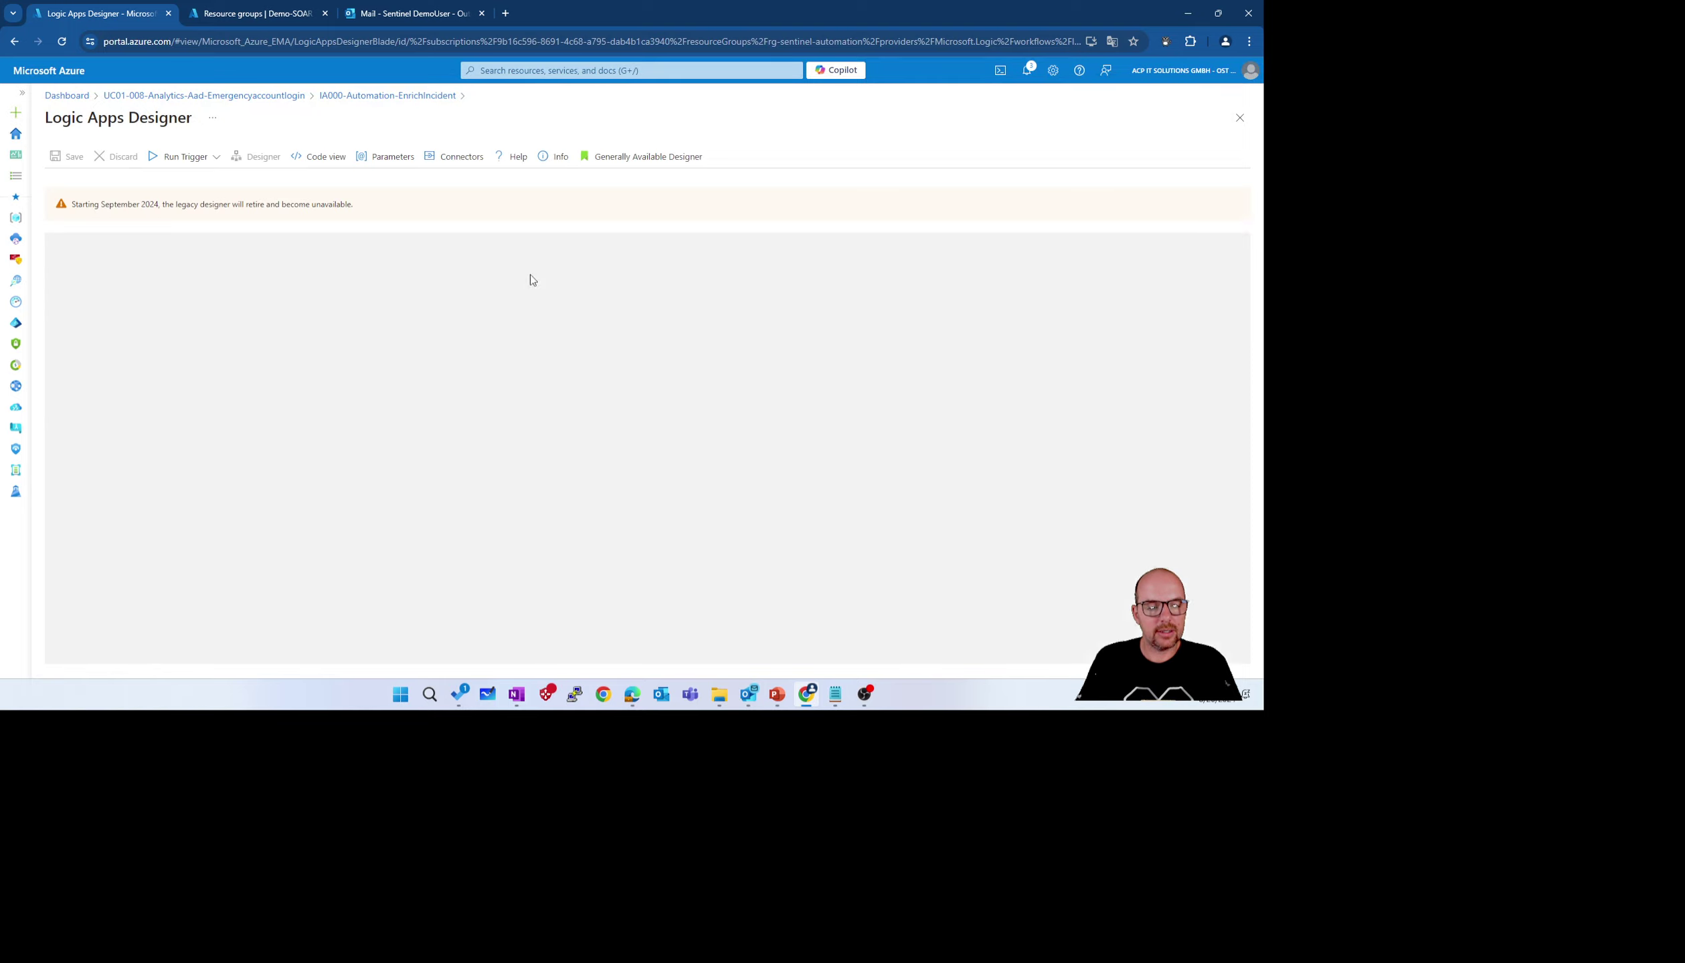
{"action": "left_click", "coordinate": [522, 273]}
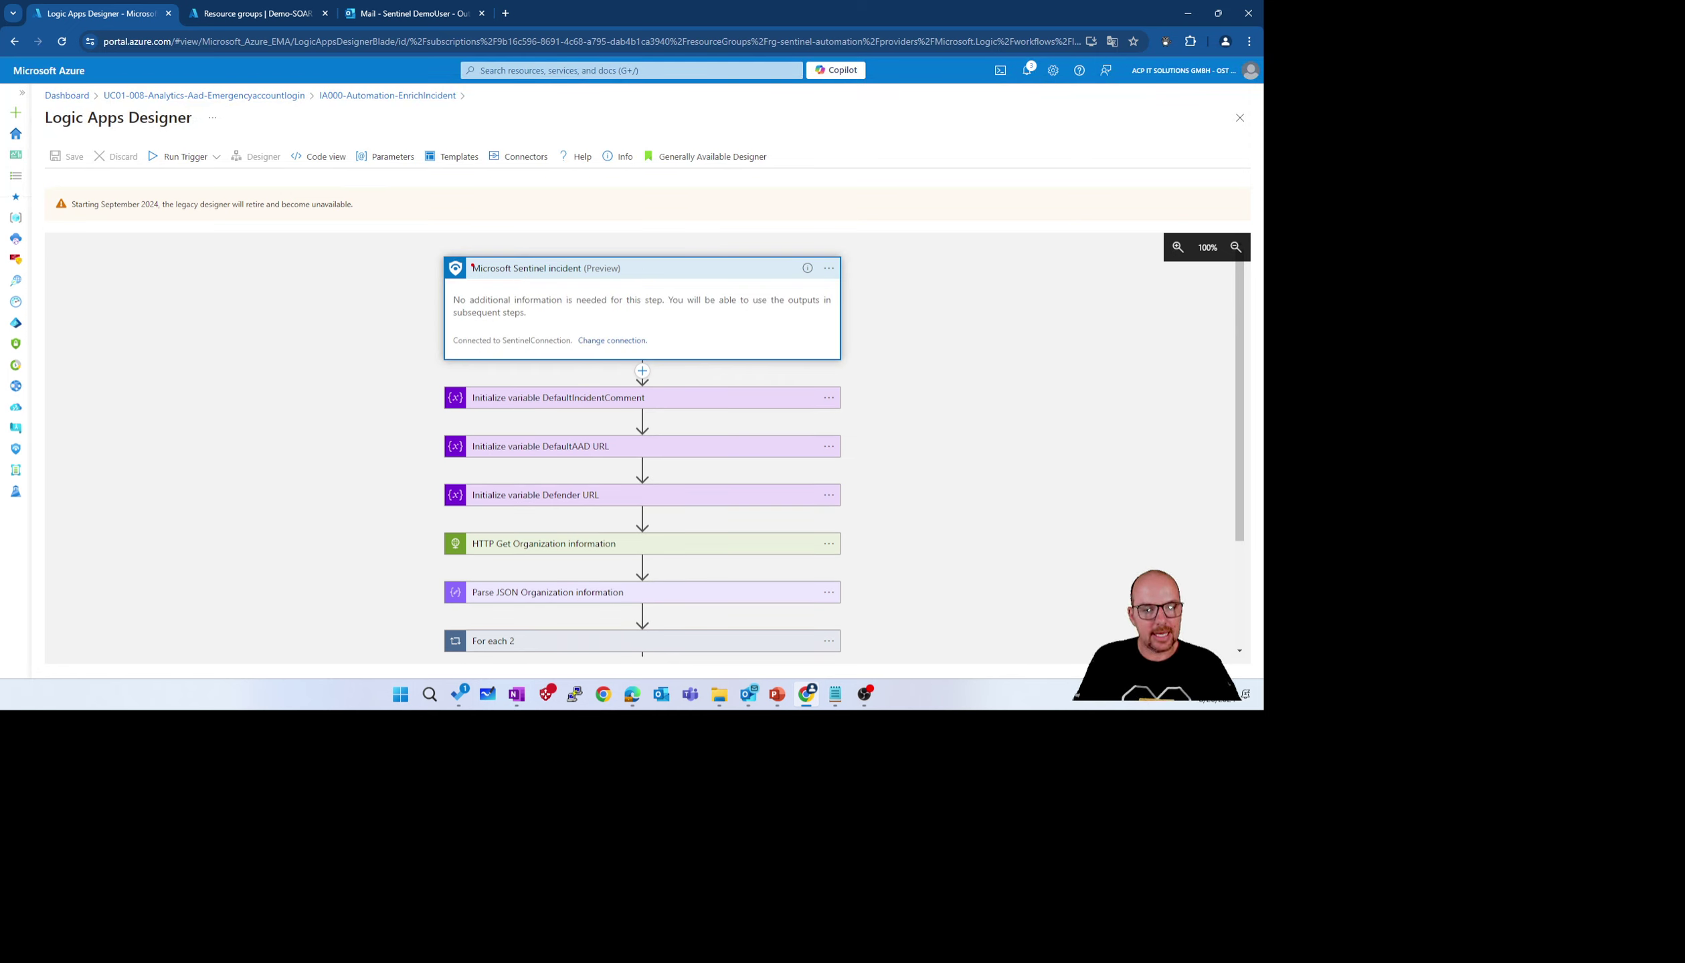
{"action": "mouse_move", "coordinate": [468, 262]}
{"action": "left_mouse_down"}
{"action": "mouse_move", "coordinate": [476, 284]}
{"action": "mouse_move", "coordinate": [559, 287]}
{"action": "mouse_move", "coordinate": [593, 262]}
{"action": "left_mouse_up"}
{"action": "key", "text": "Escape"}
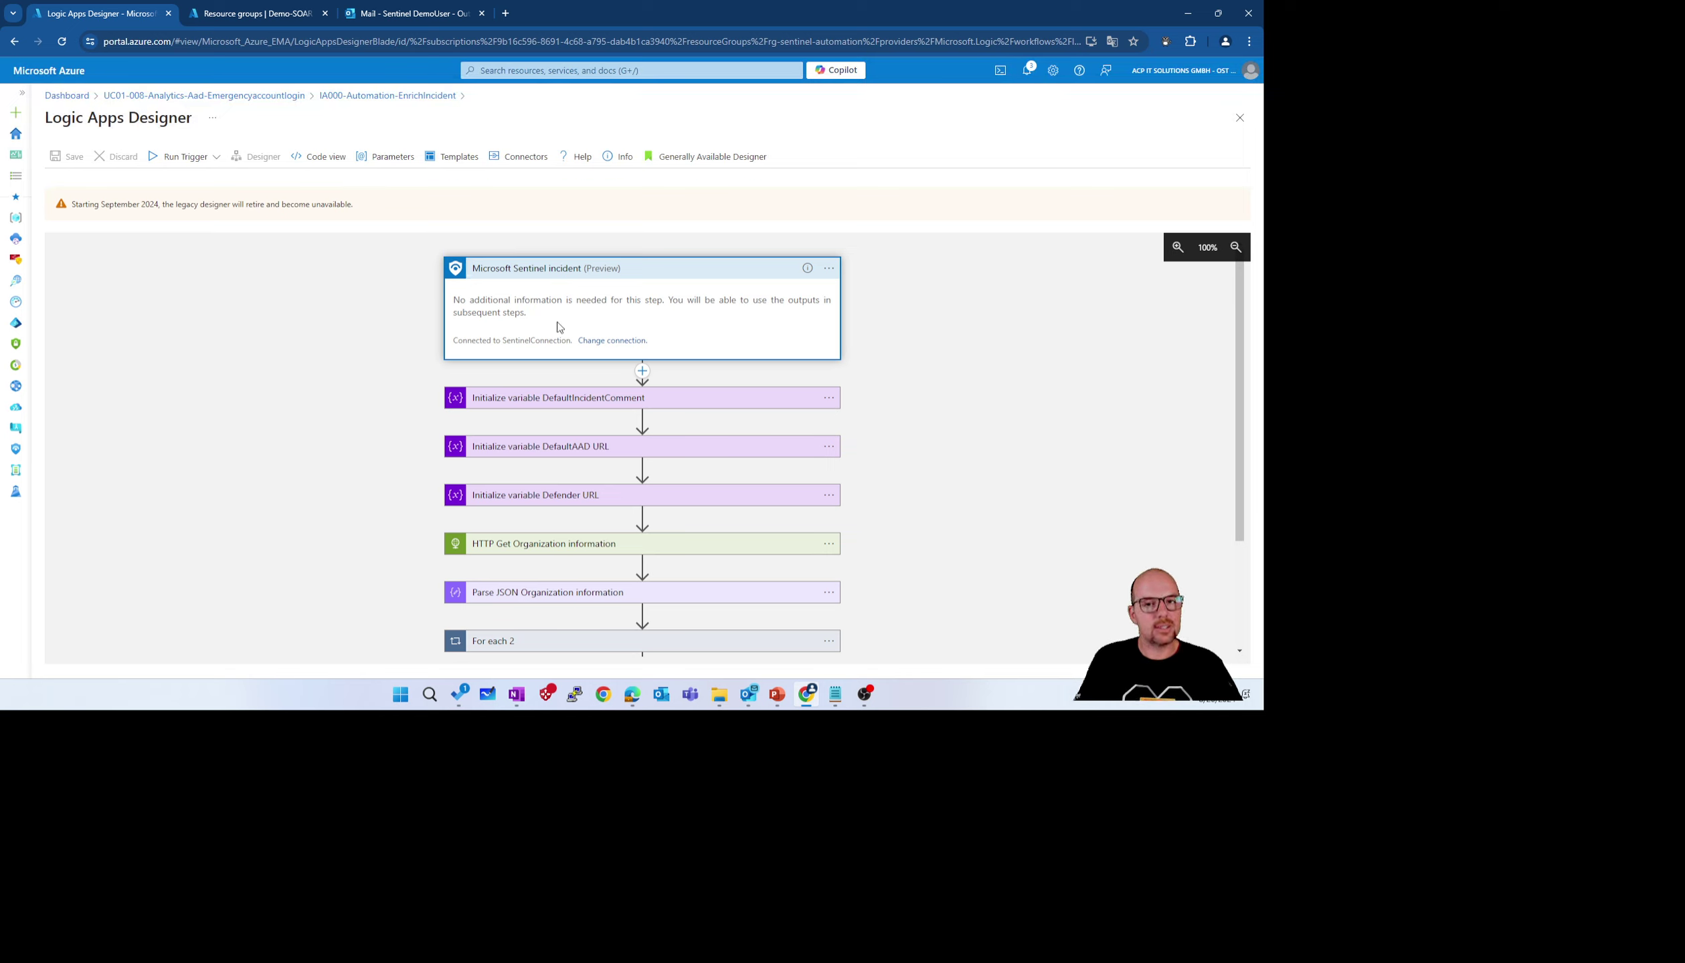
{"action": "left_click", "coordinate": [341, 96]}
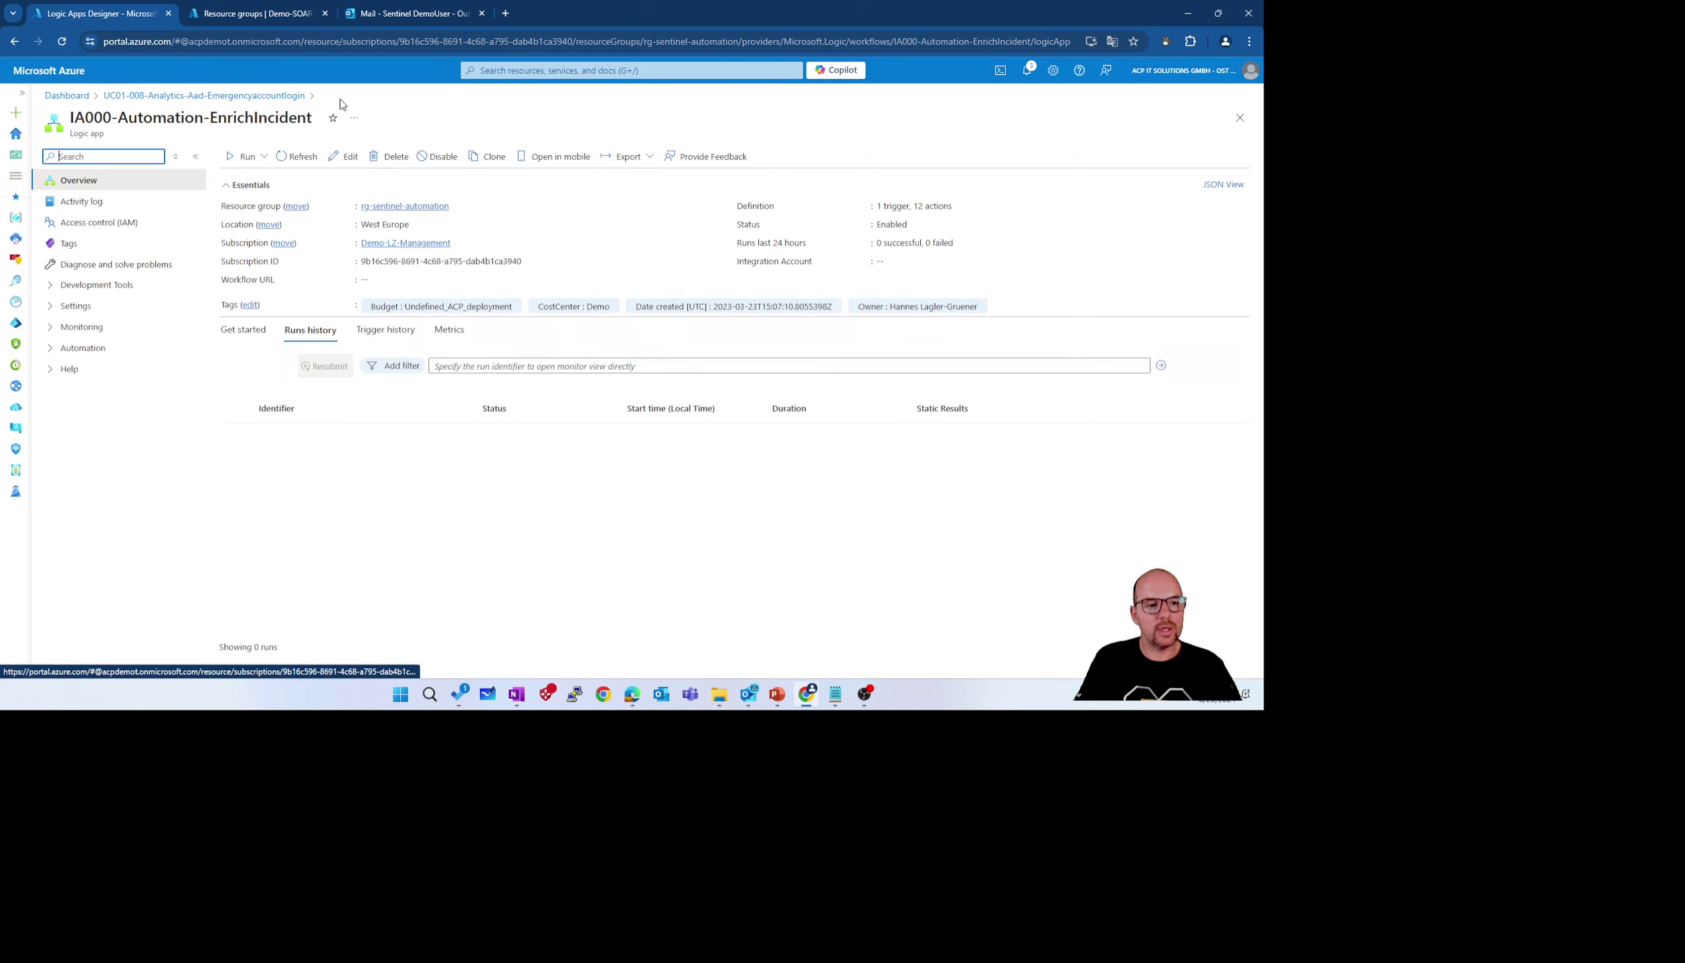
{"action": "left_click", "coordinate": [298, 96]}
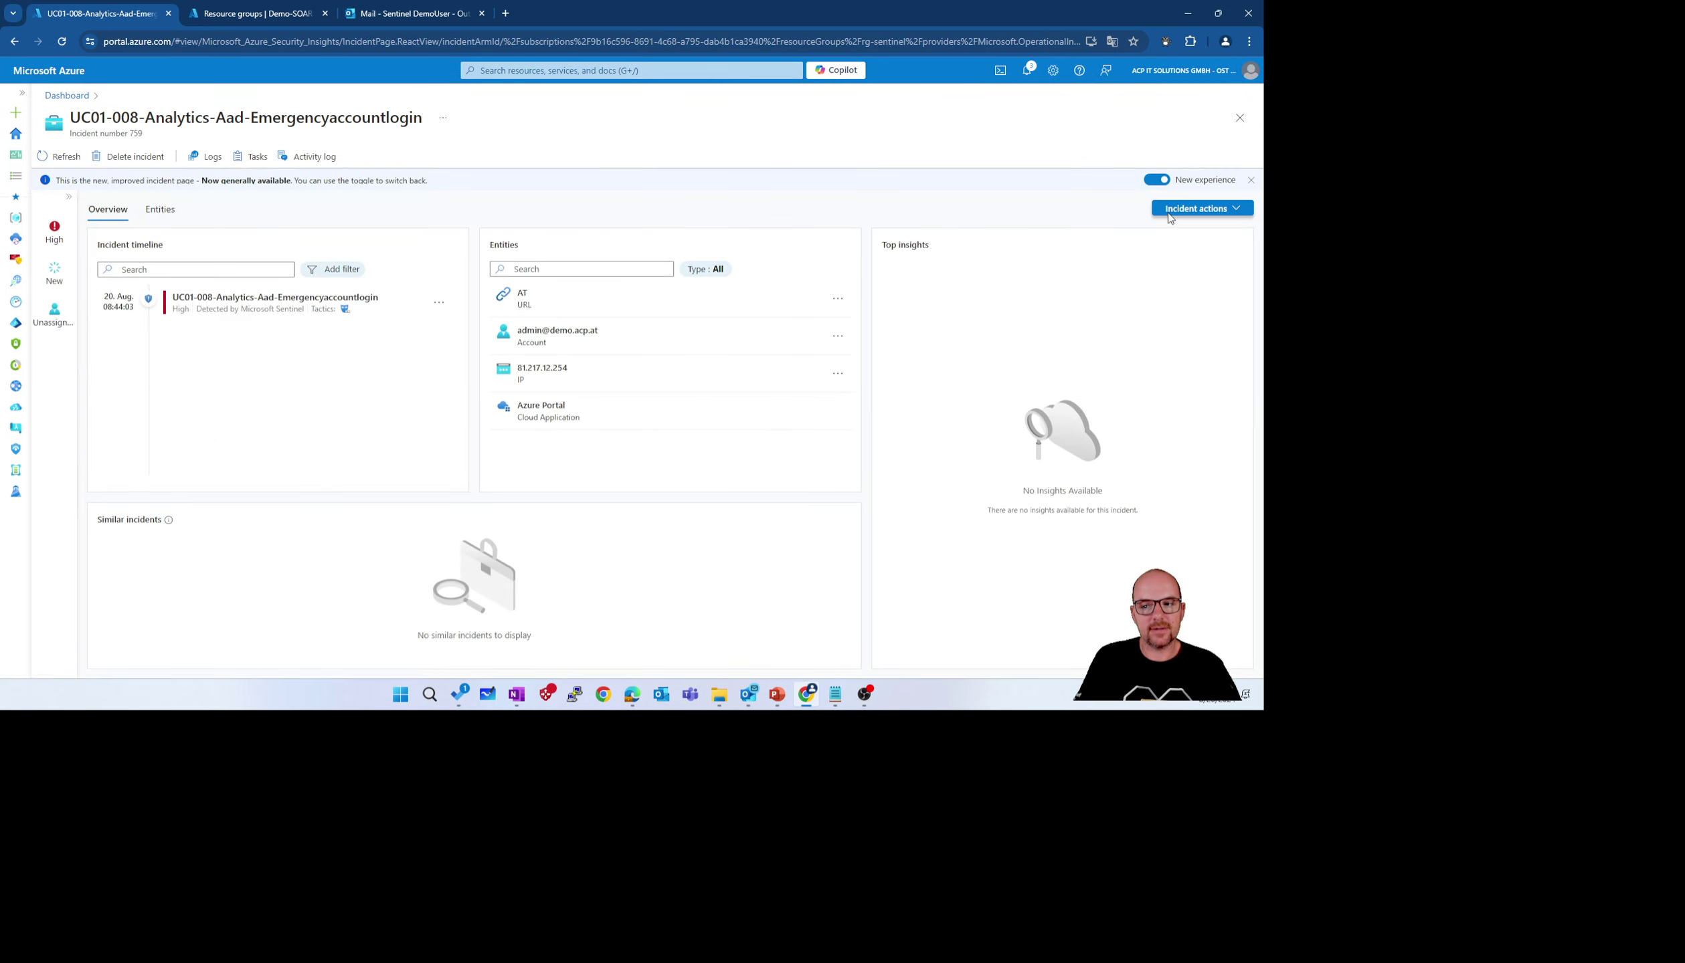
Review the playbooks that can be run on the whole incident and close their list
{"action": "left_click", "coordinate": [1228, 212]}
{"action": "left_click", "coordinate": [1204, 230]}
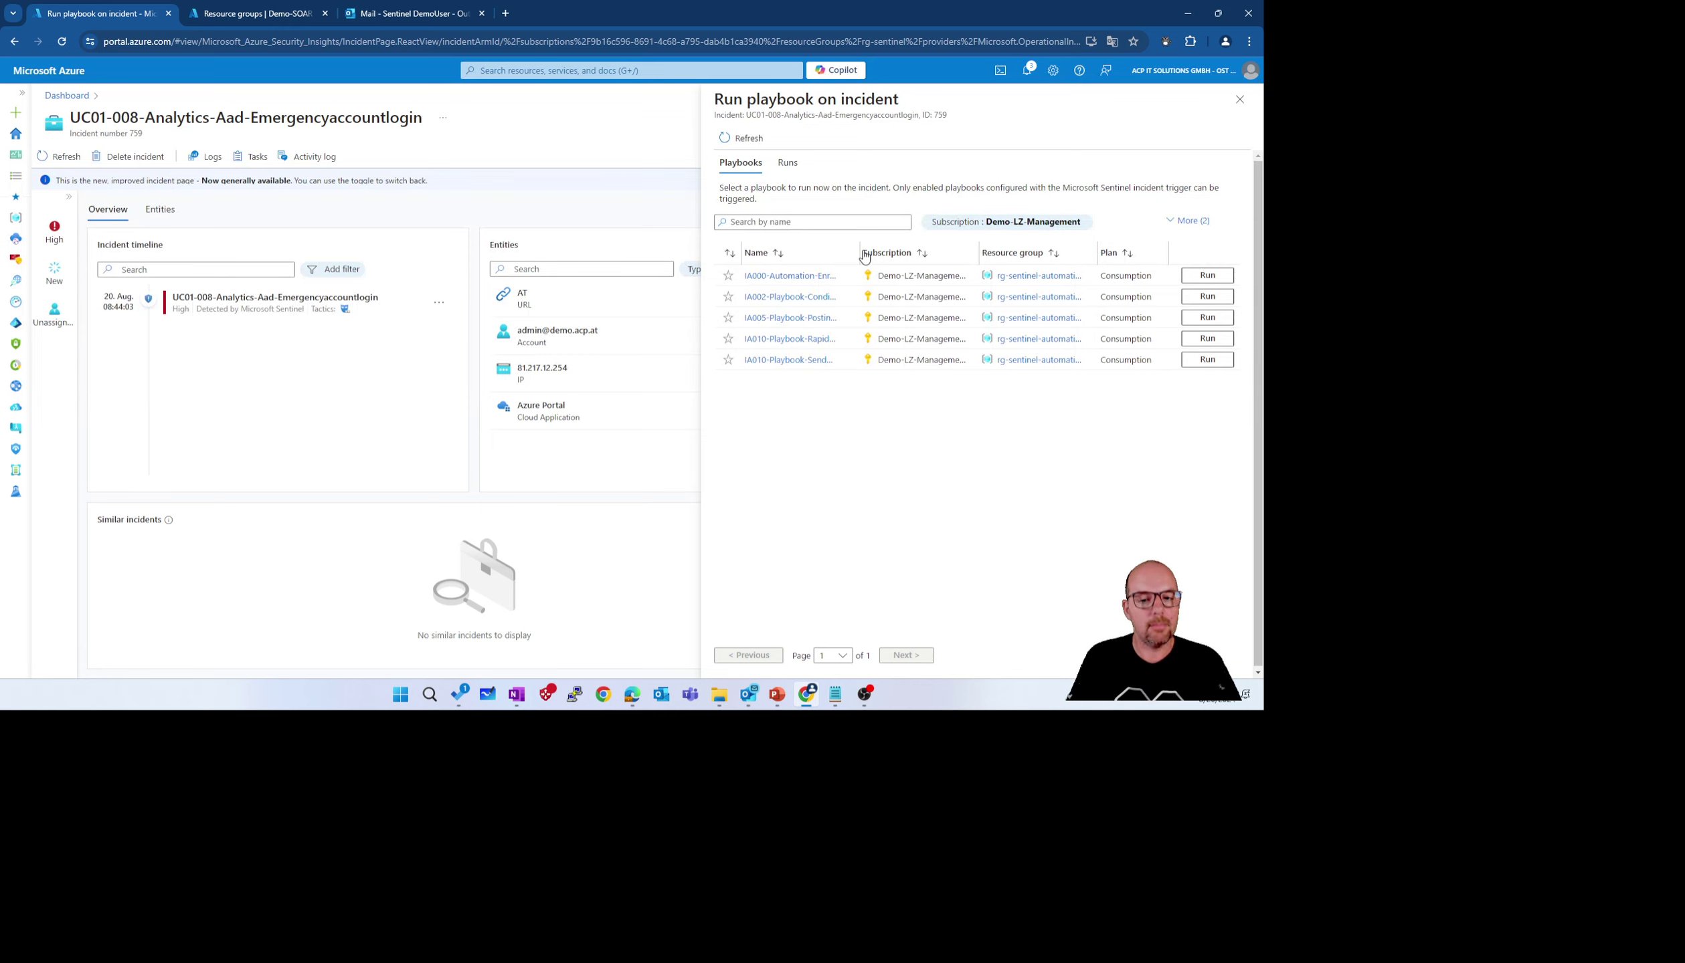
{"action": "left_click", "coordinate": [1239, 100]}
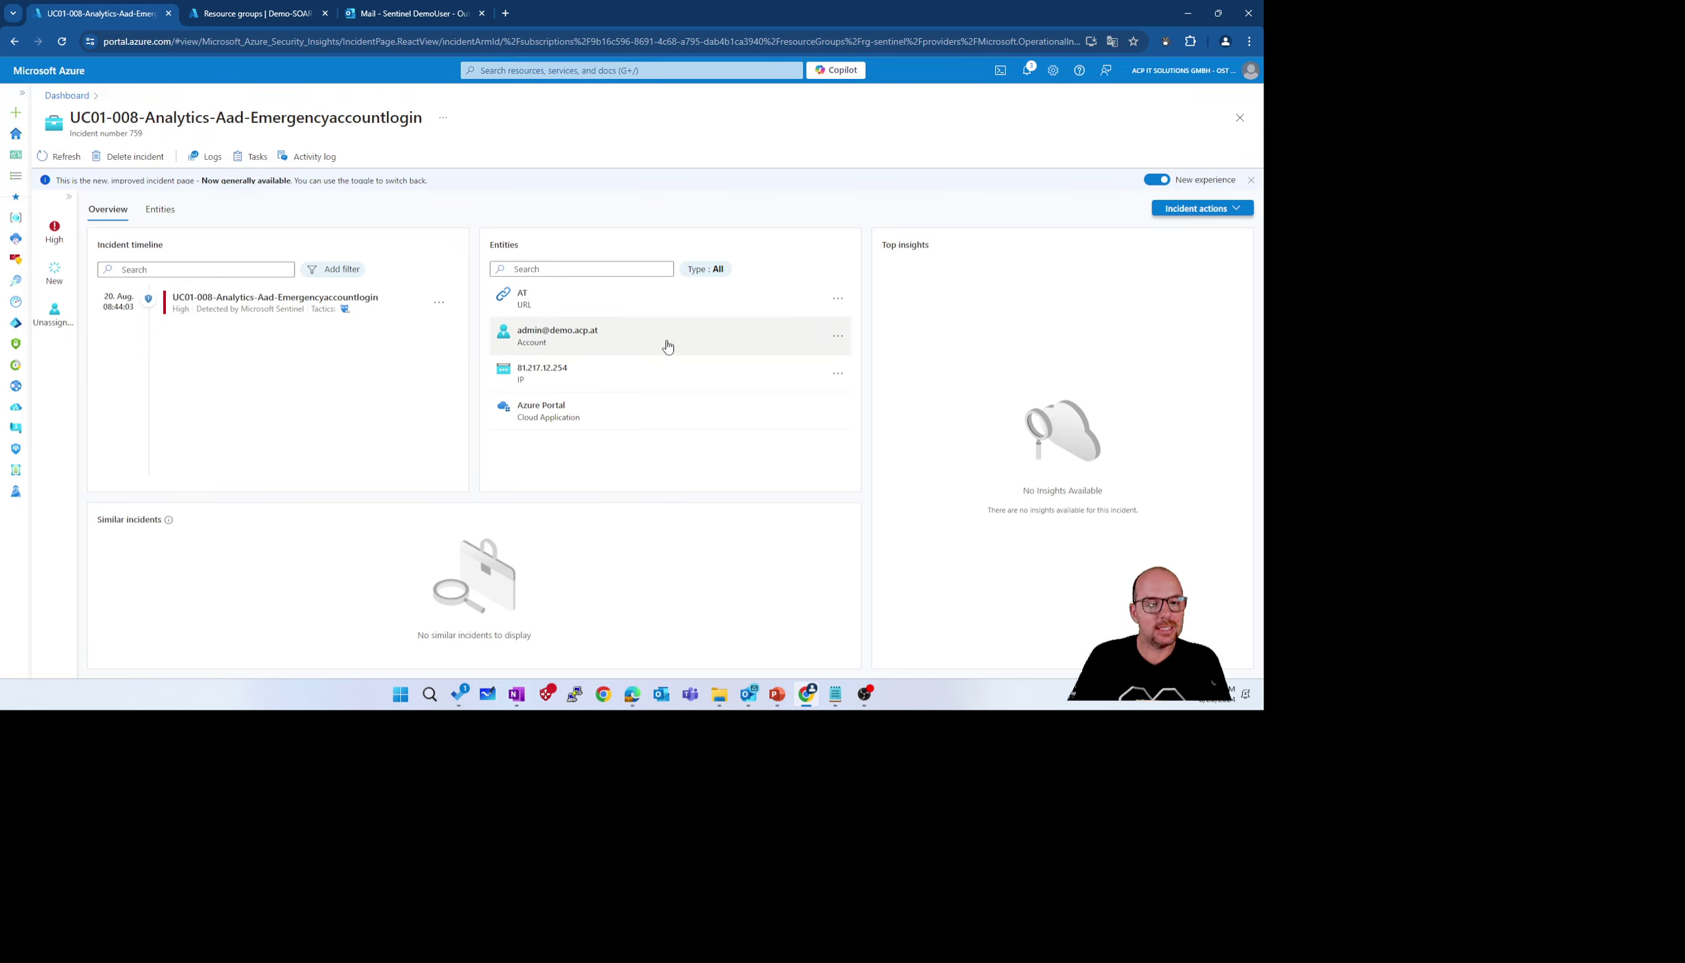
List the playbooks that can be run on the incident's account entity, widening the name column to read them
{"action": "left_click", "coordinate": [838, 339]}
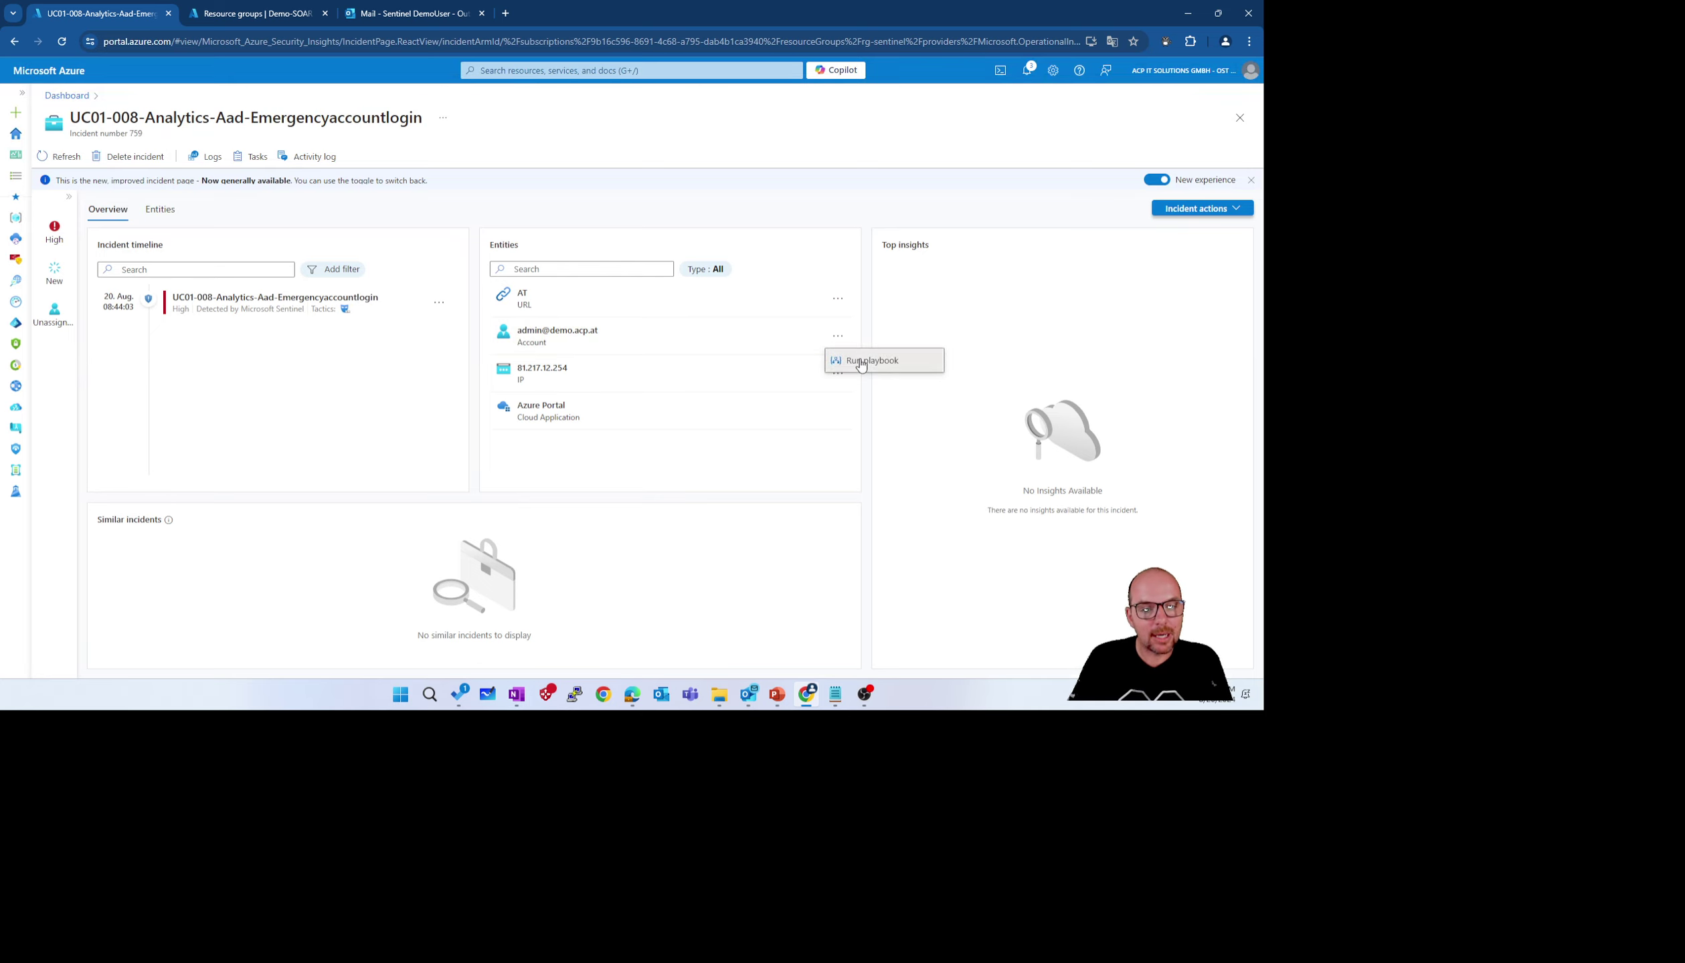
{"action": "left_click", "coordinate": [861, 362]}
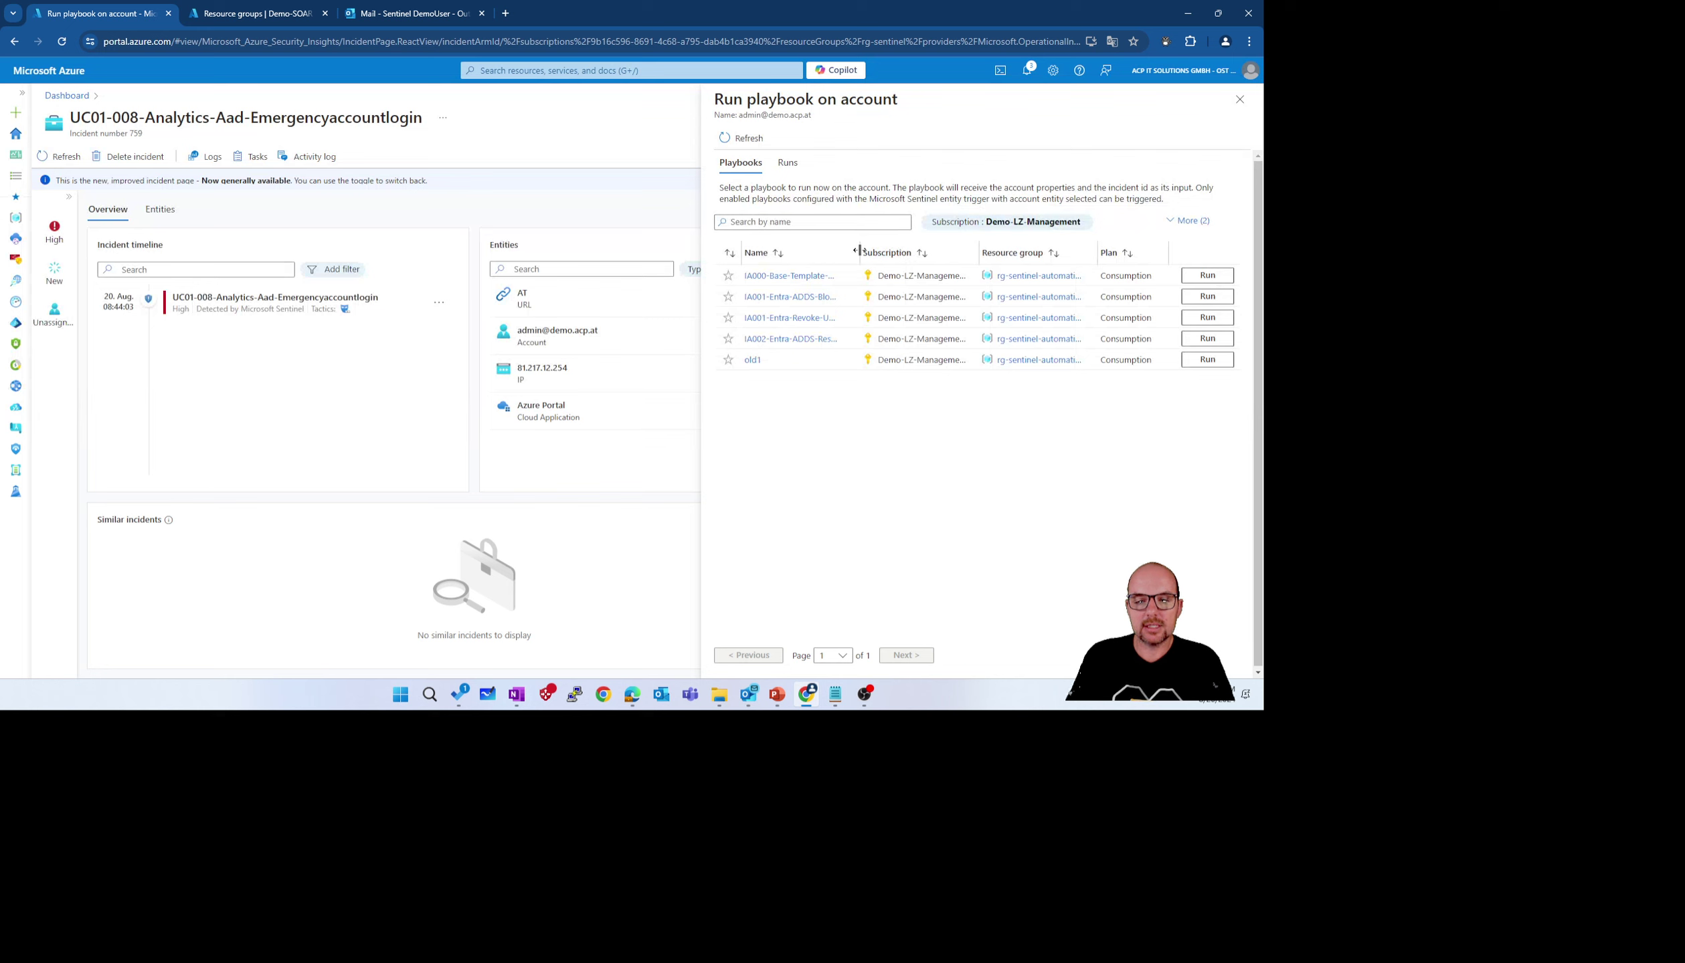
{"action": "left_click_drag", "start_coordinate": [859, 251], "coordinate": [900, 252]}
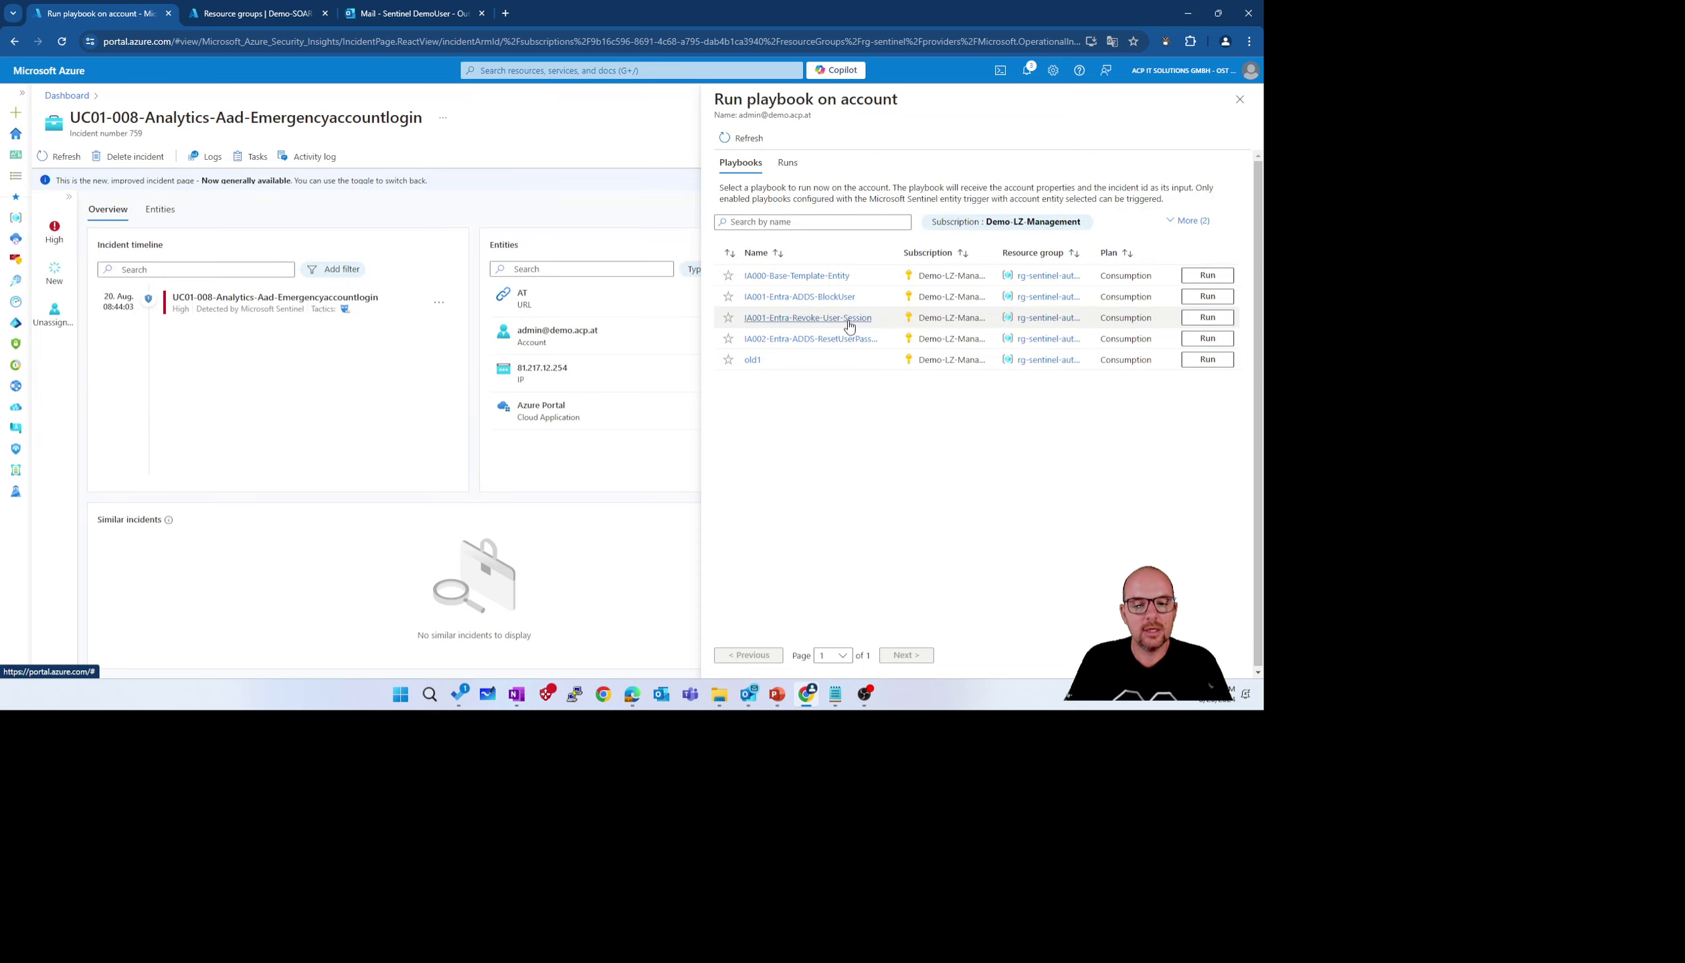
Inspect the entity trigger of IA001-Entra-Revoke-User-Session and its selectable entity types in the Logic Apps designer, and return to the incident
{"action": "left_click", "coordinate": [848, 321]}
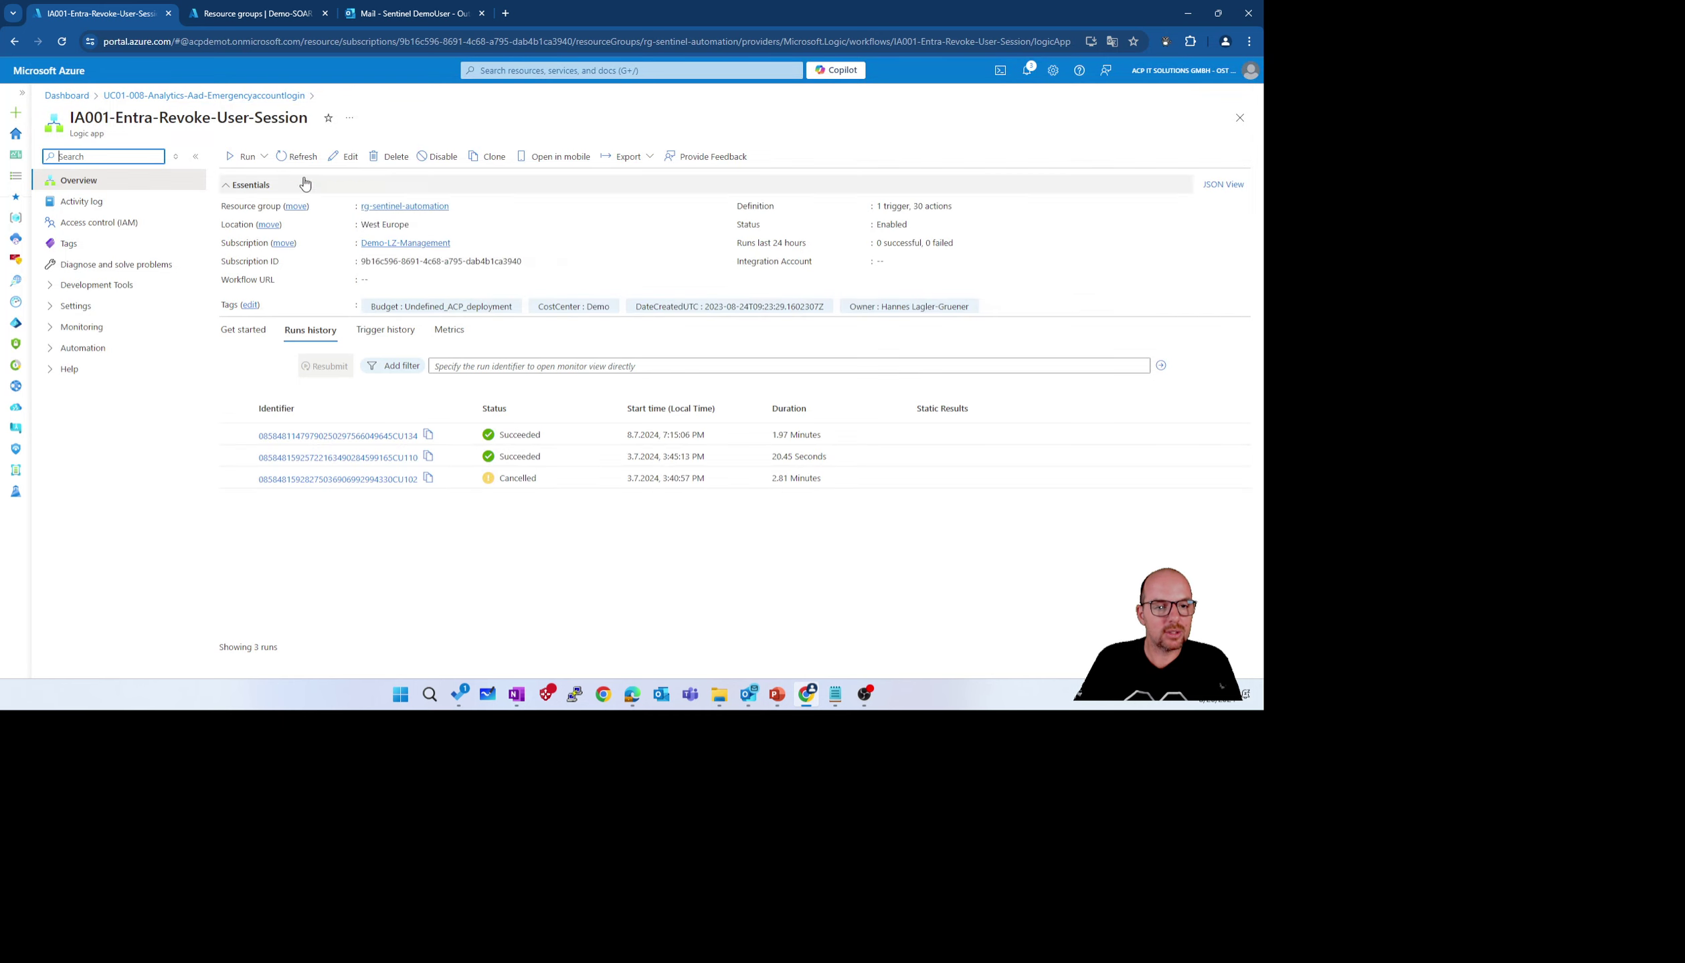
{"action": "left_click", "coordinate": [344, 161]}
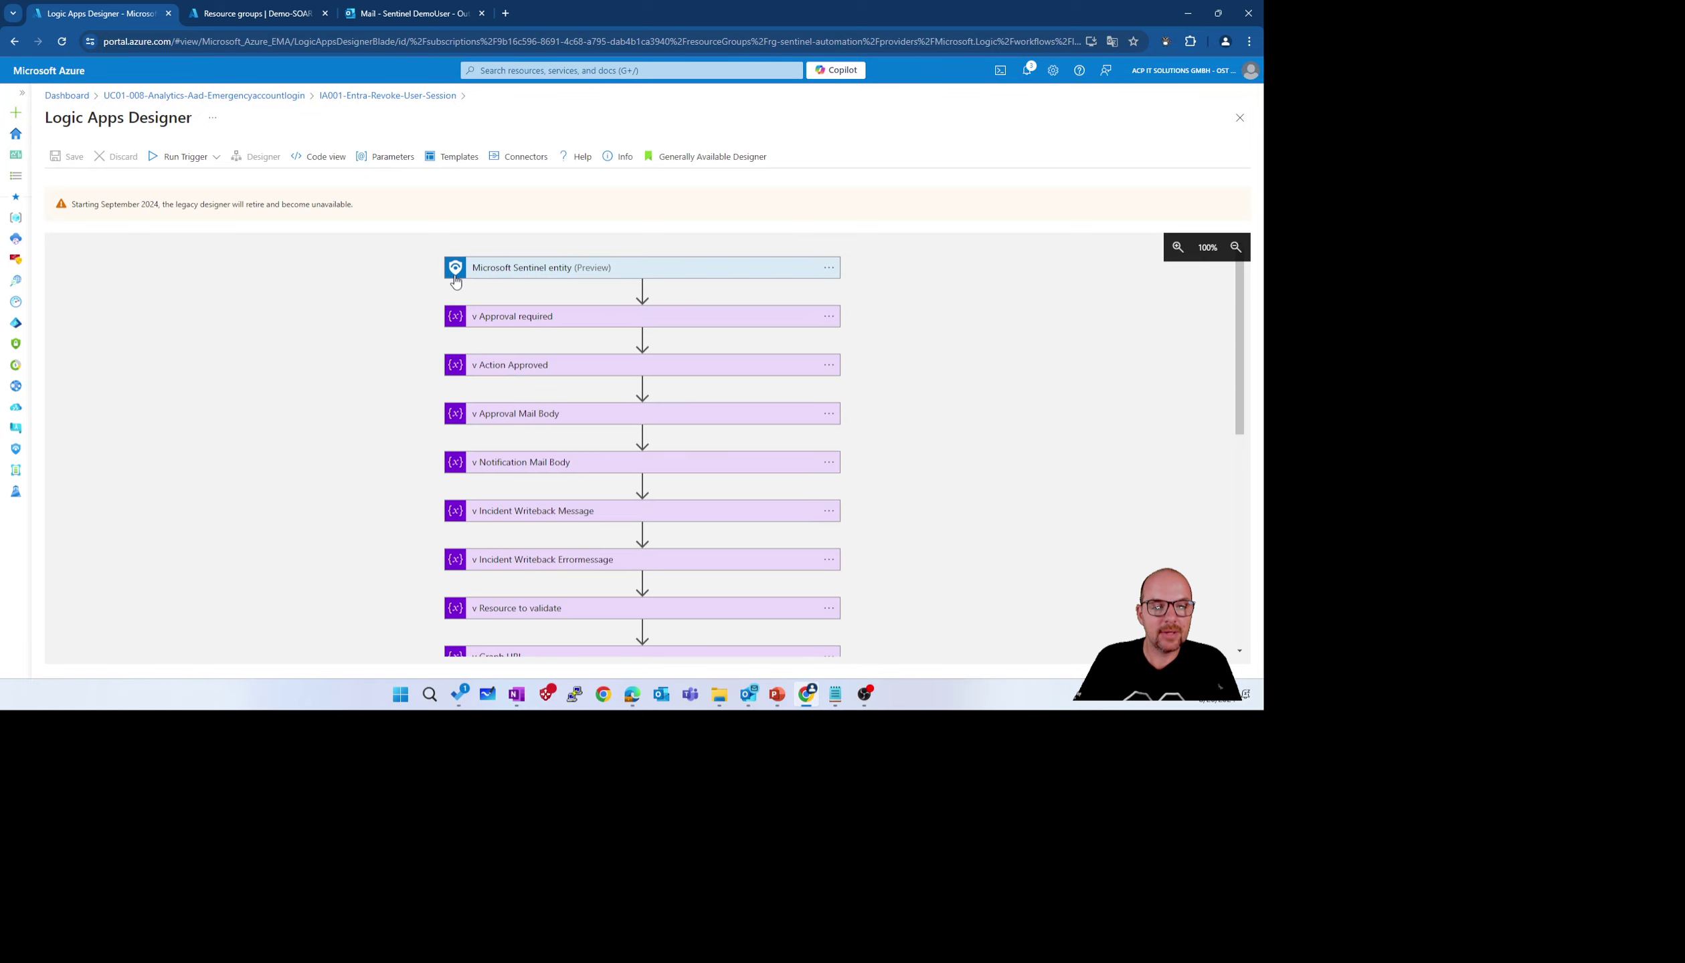
{"action": "left_click", "coordinate": [496, 268]}
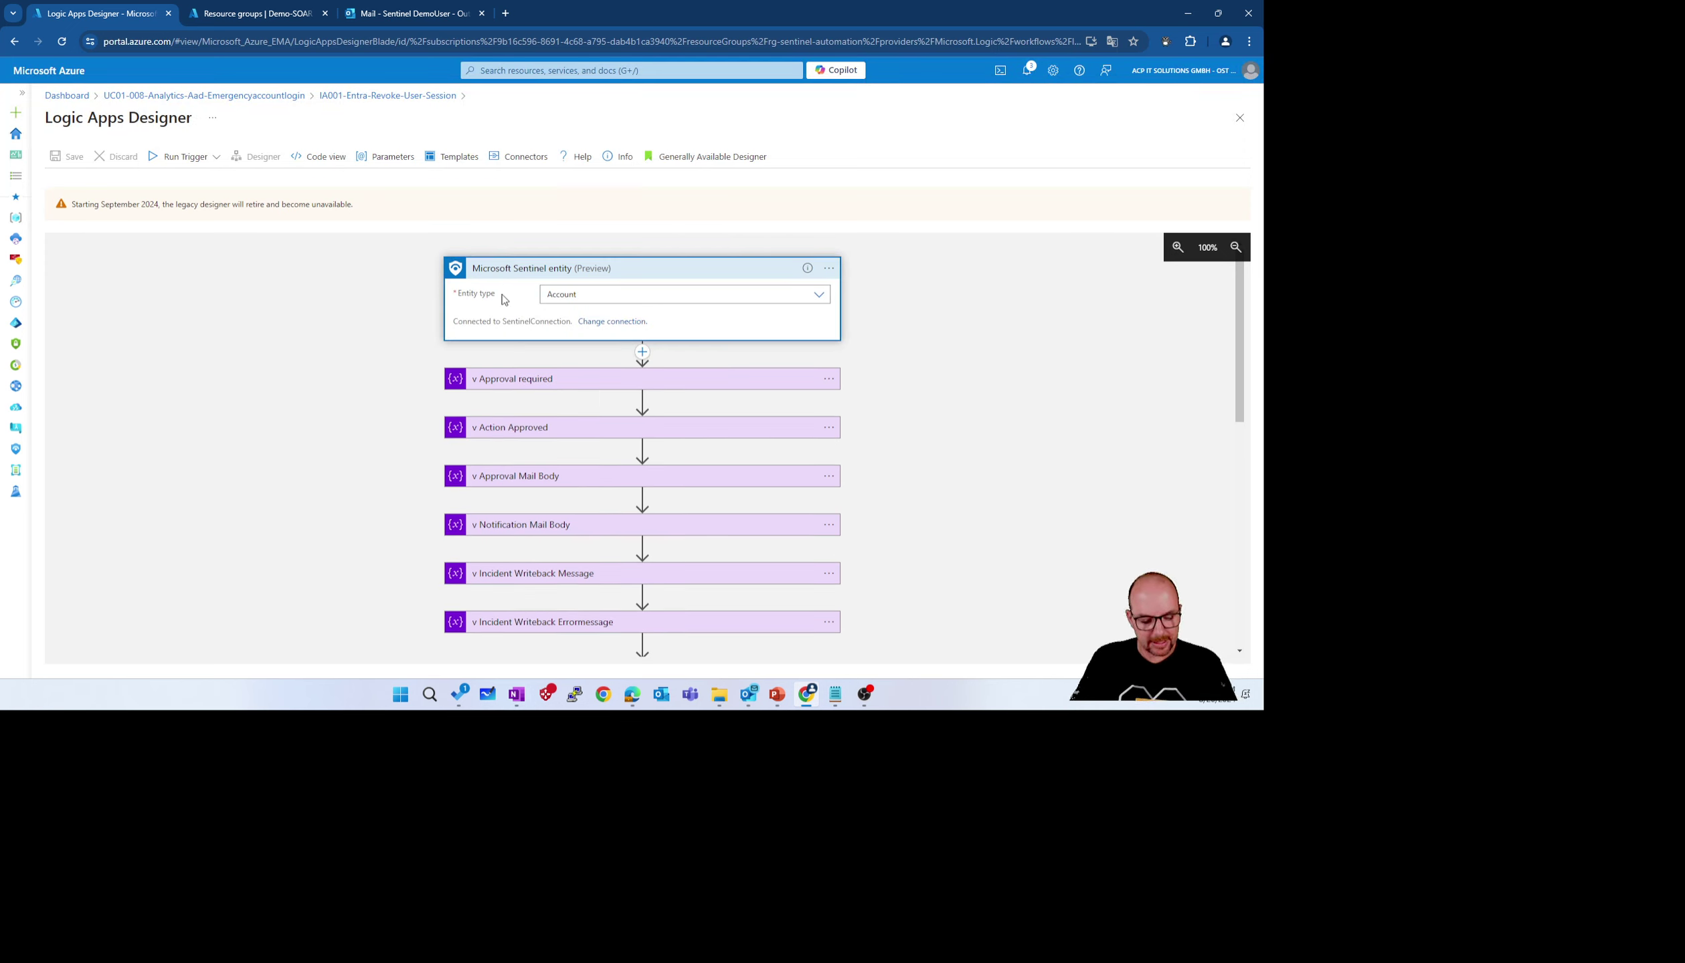
{"action": "mouse_move", "coordinate": [471, 260]}
{"action": "left_mouse_down"}
{"action": "mouse_move", "coordinate": [475, 278]}
{"action": "mouse_move", "coordinate": [586, 283]}
{"action": "left_mouse_up"}
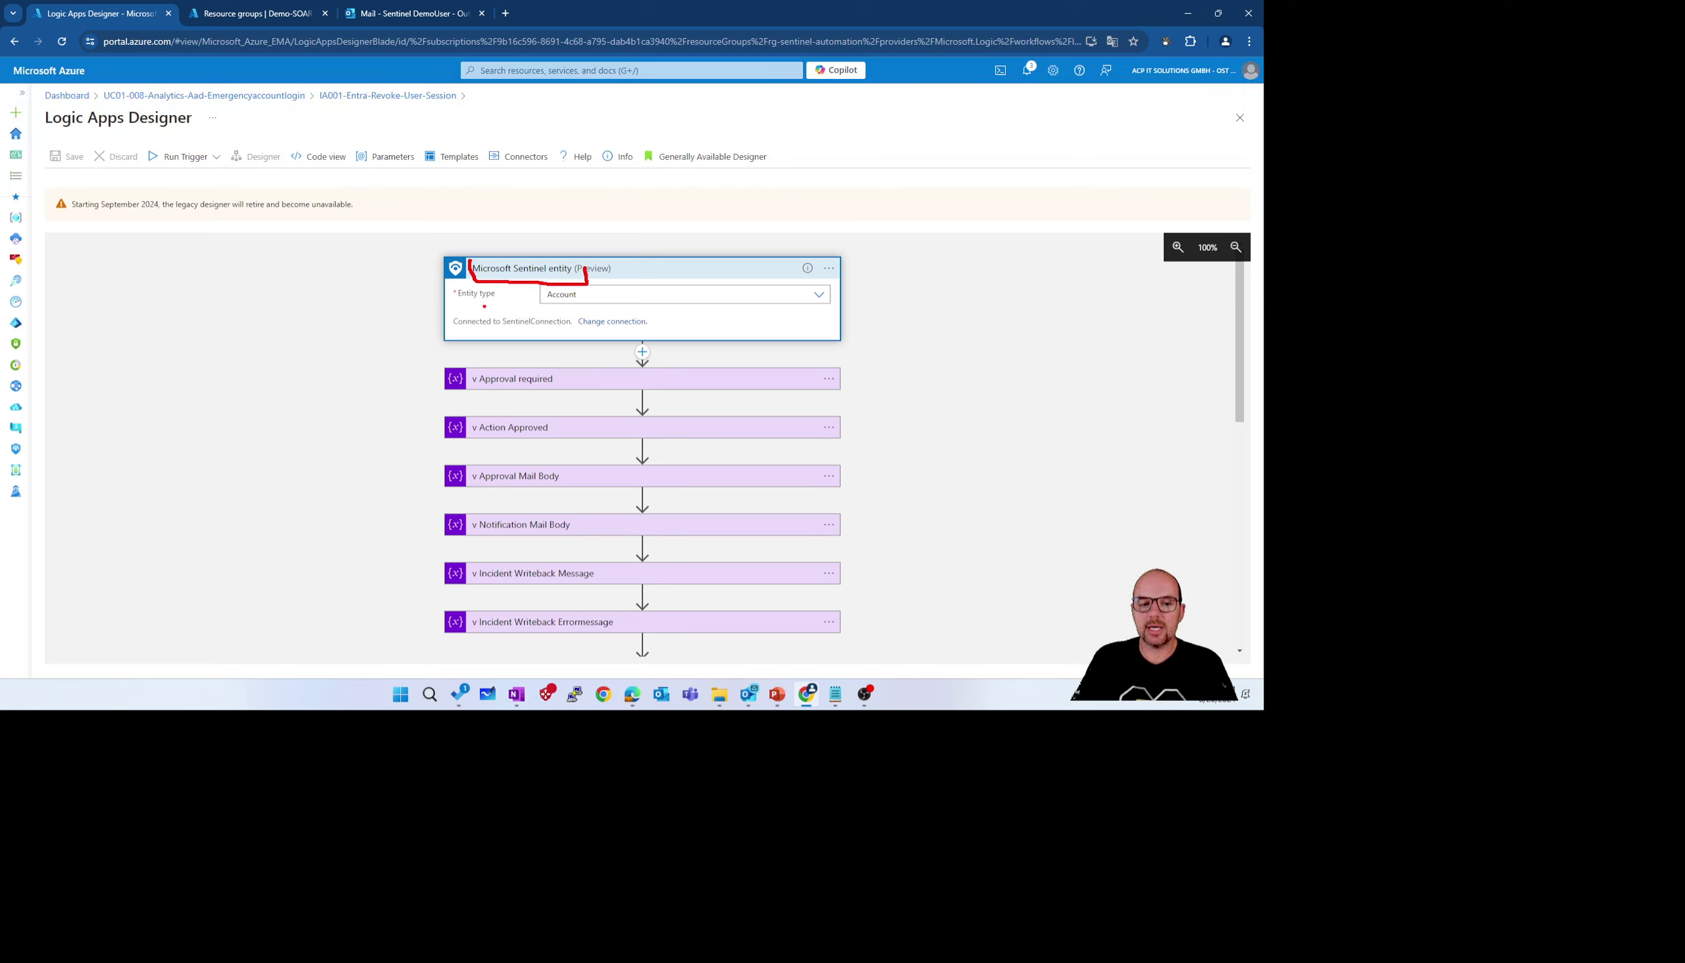
{"action": "left_click_drag", "start_coordinate": [457, 302], "coordinate": [507, 300]}
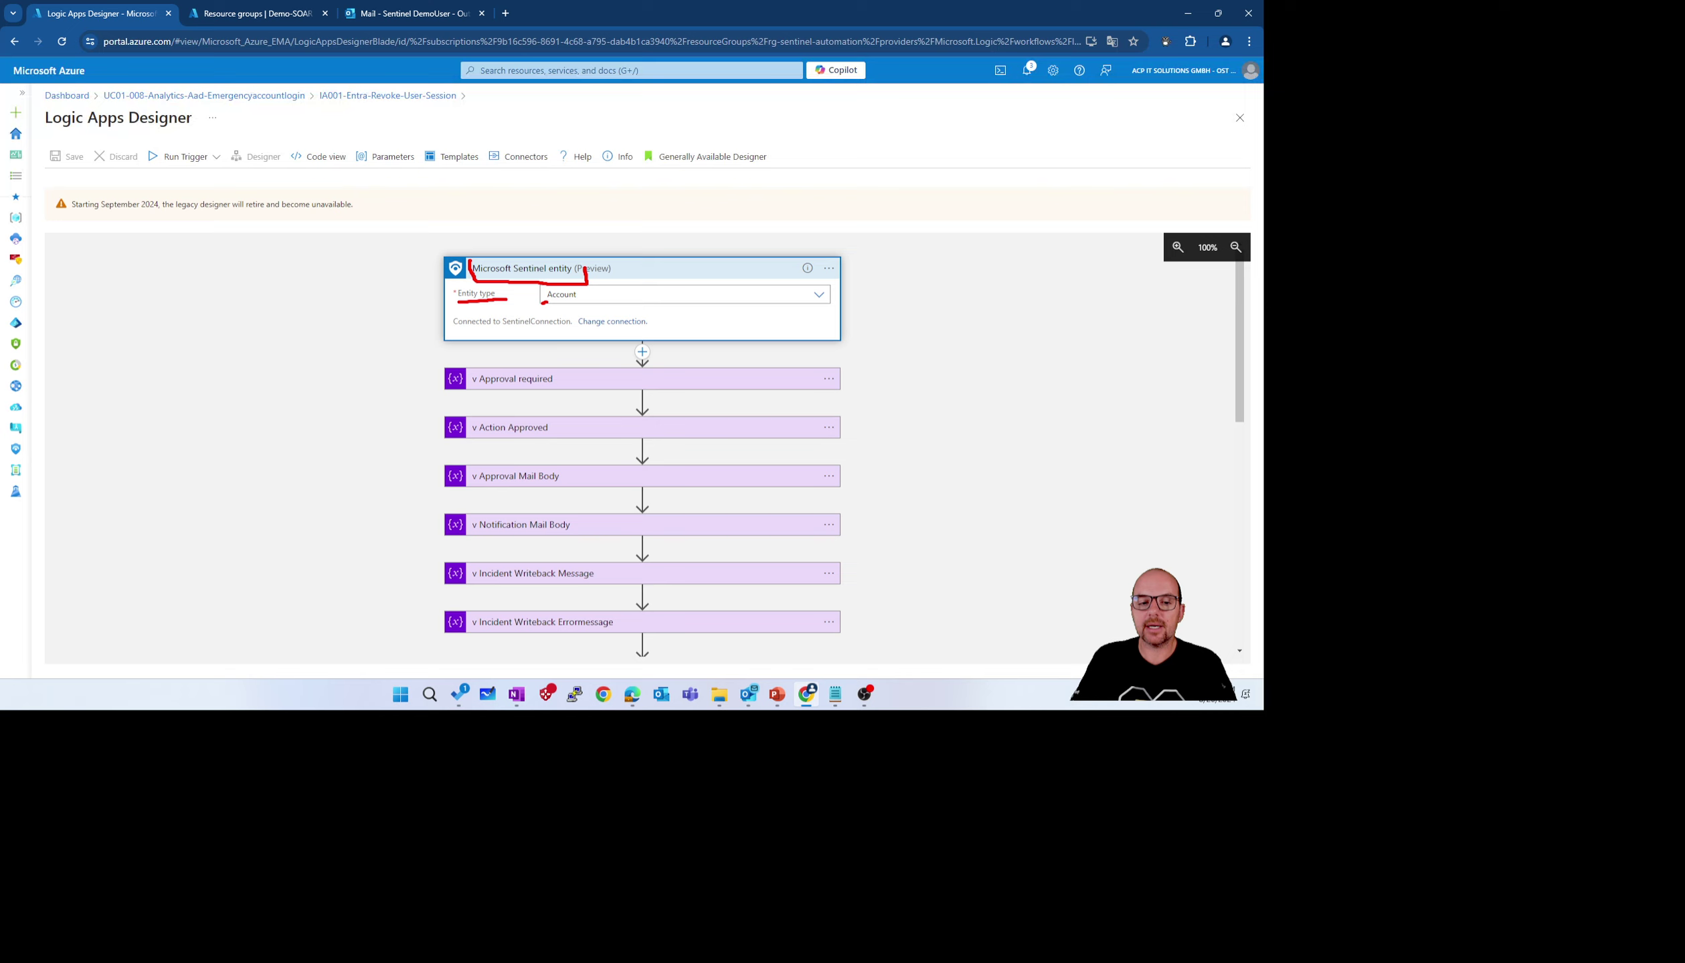
{"action": "key", "text": "Escape"}
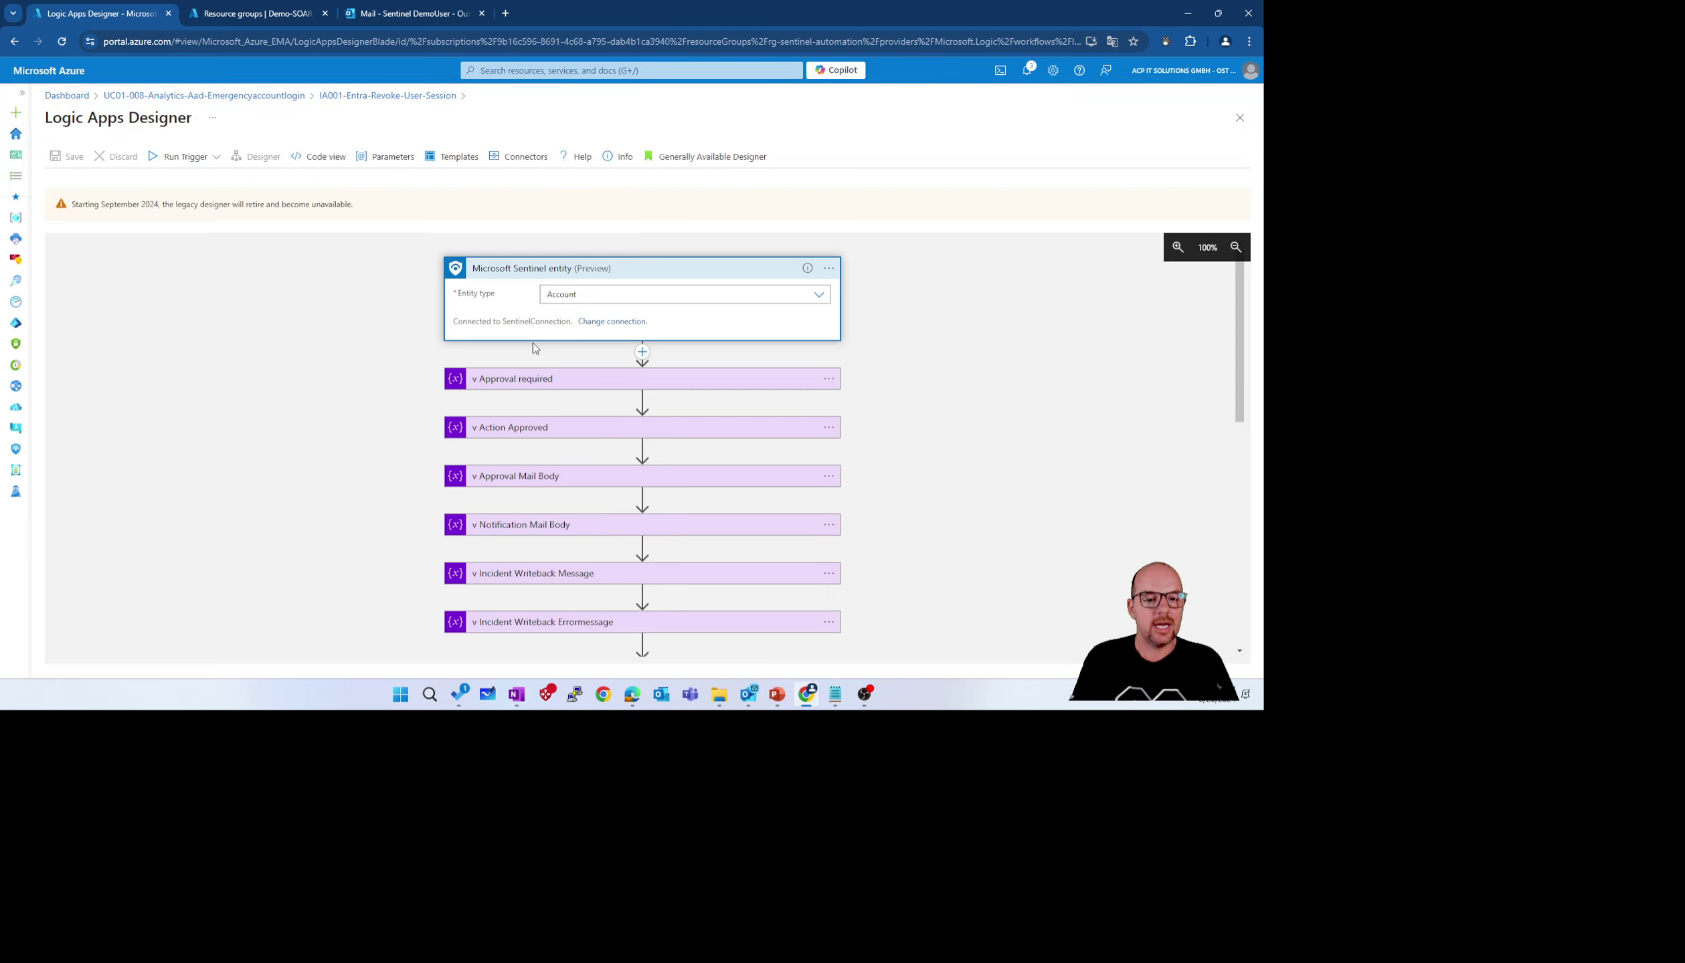
{"action": "left_click", "coordinate": [710, 294]}
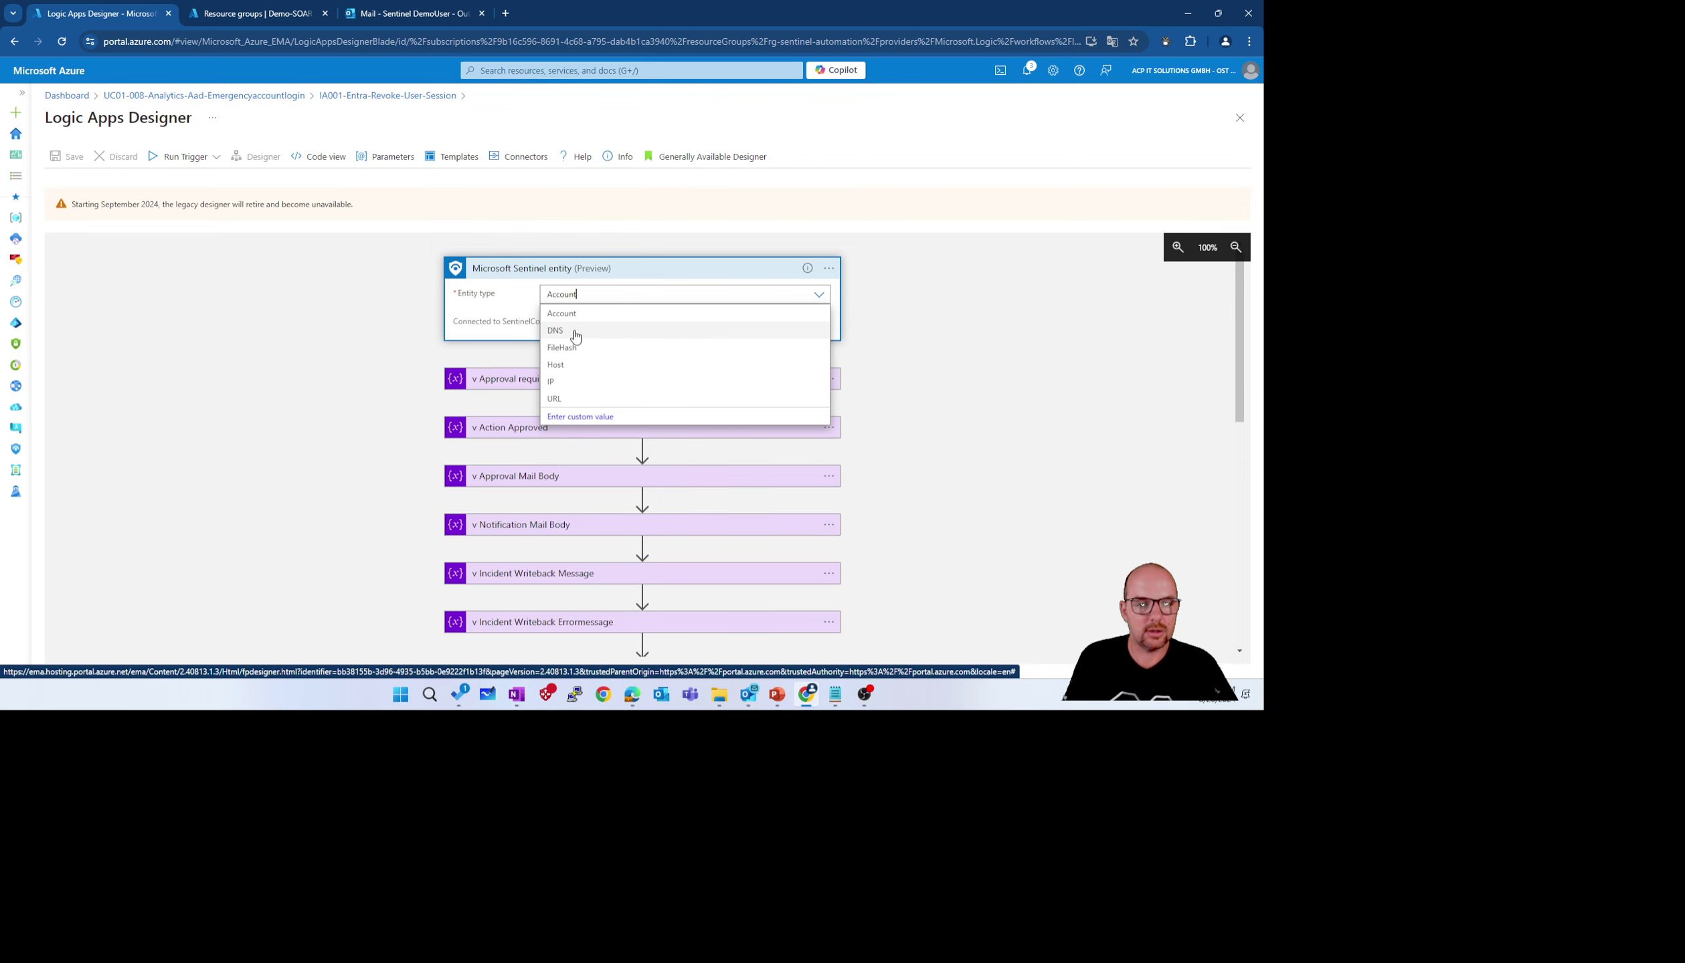
{"action": "left_click", "coordinate": [281, 95]}
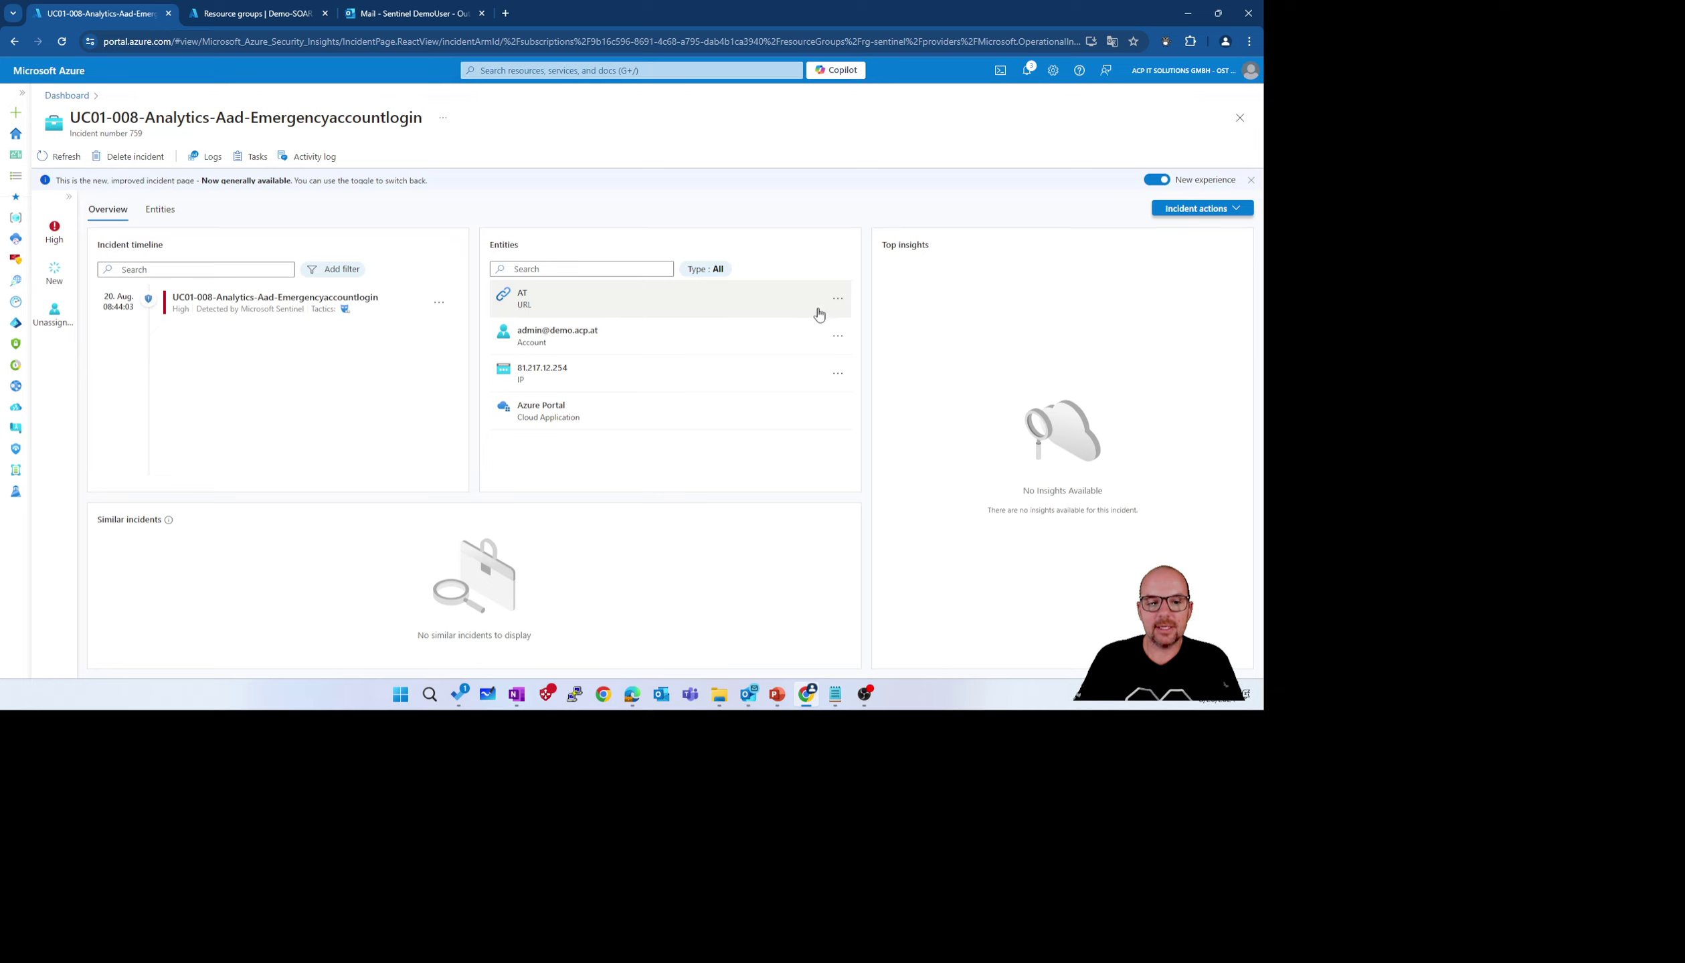
Review the playbooks that can be run on the incident's IP entity, widening the name column, and close the list
{"action": "left_click", "coordinate": [839, 375]}
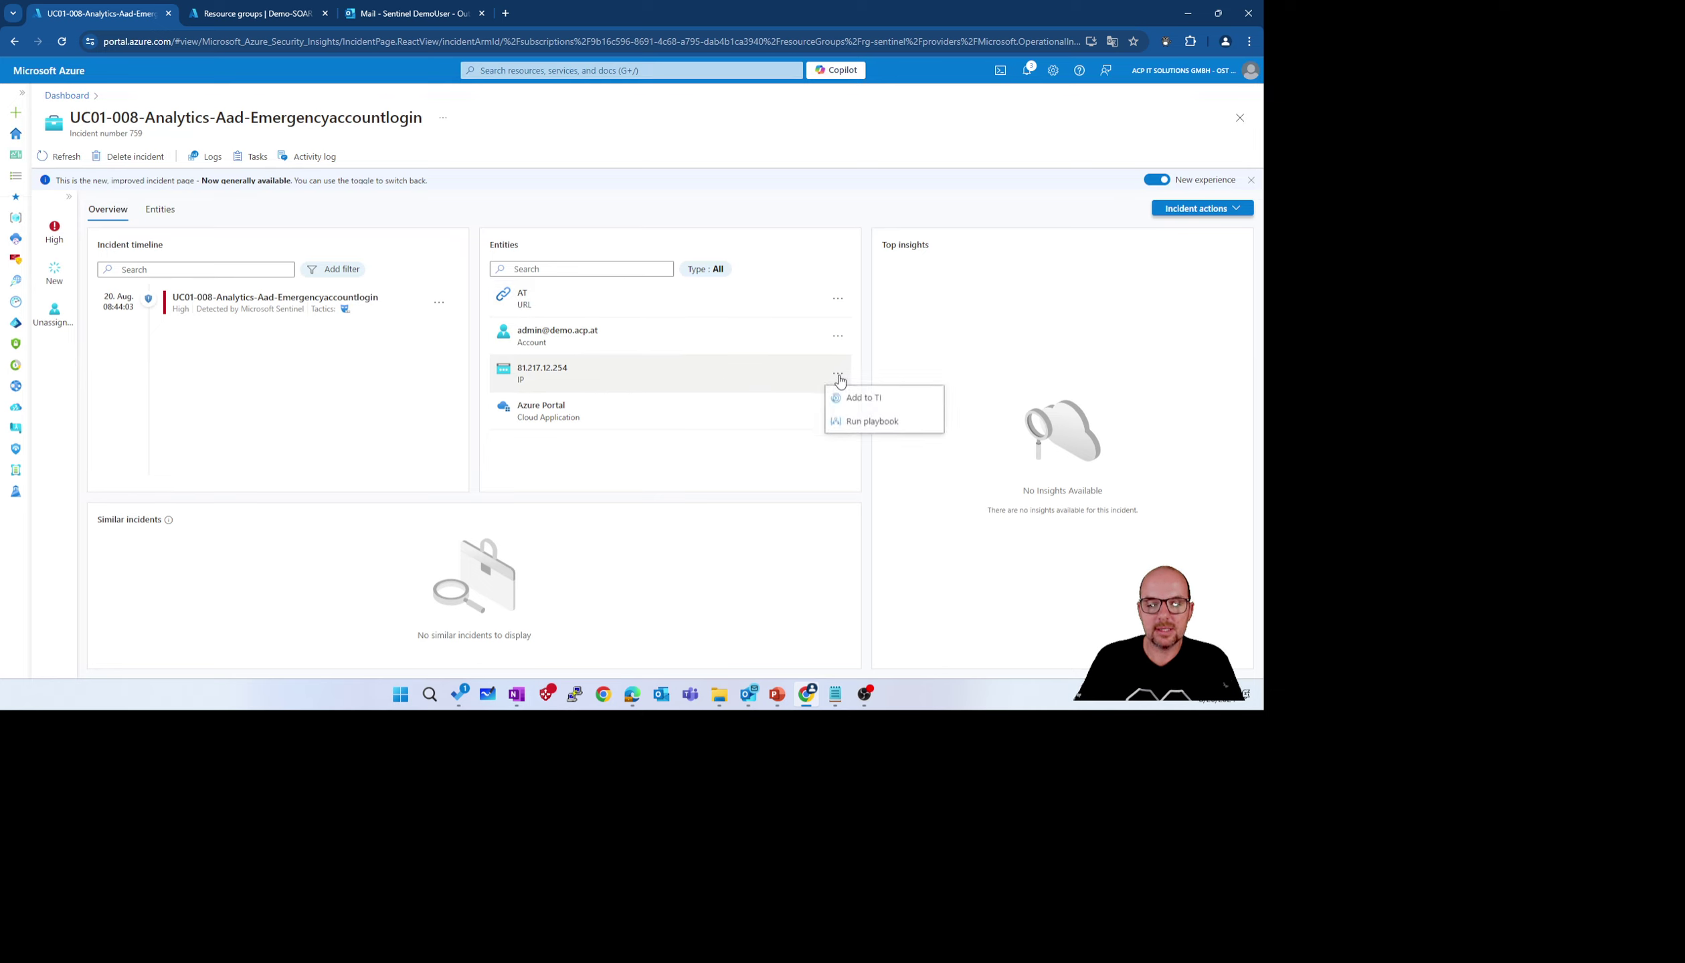
{"action": "left_click", "coordinate": [871, 421]}
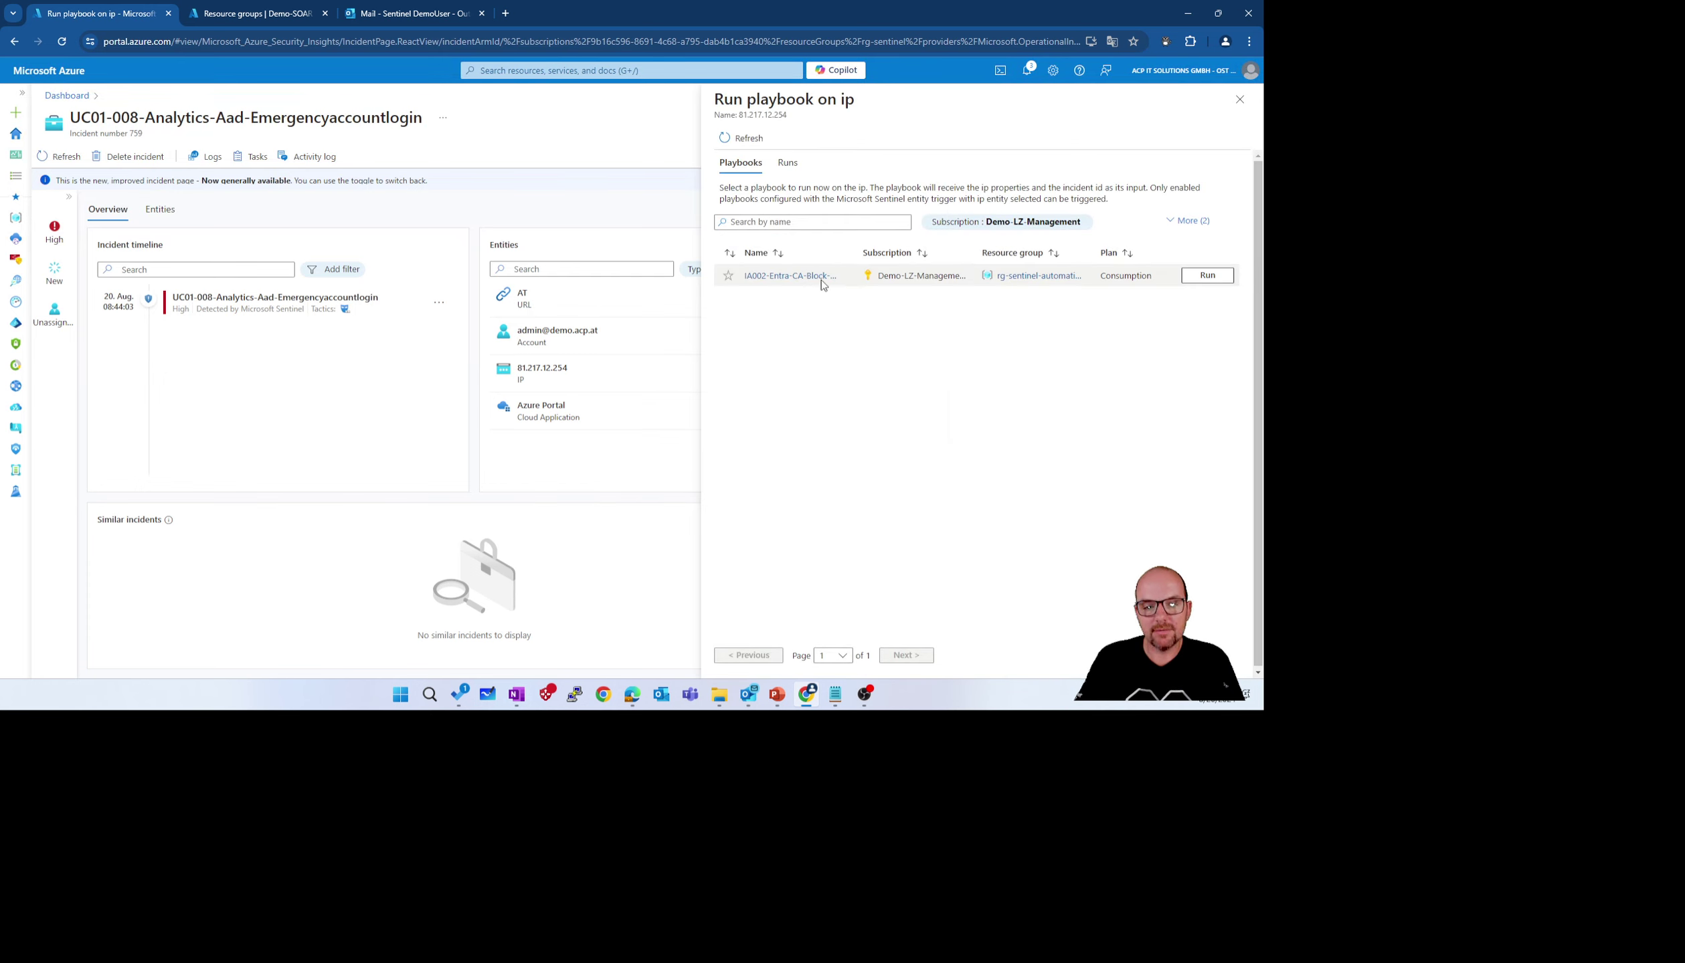
{"action": "left_click_drag", "start_coordinate": [861, 247], "coordinate": [882, 247]}
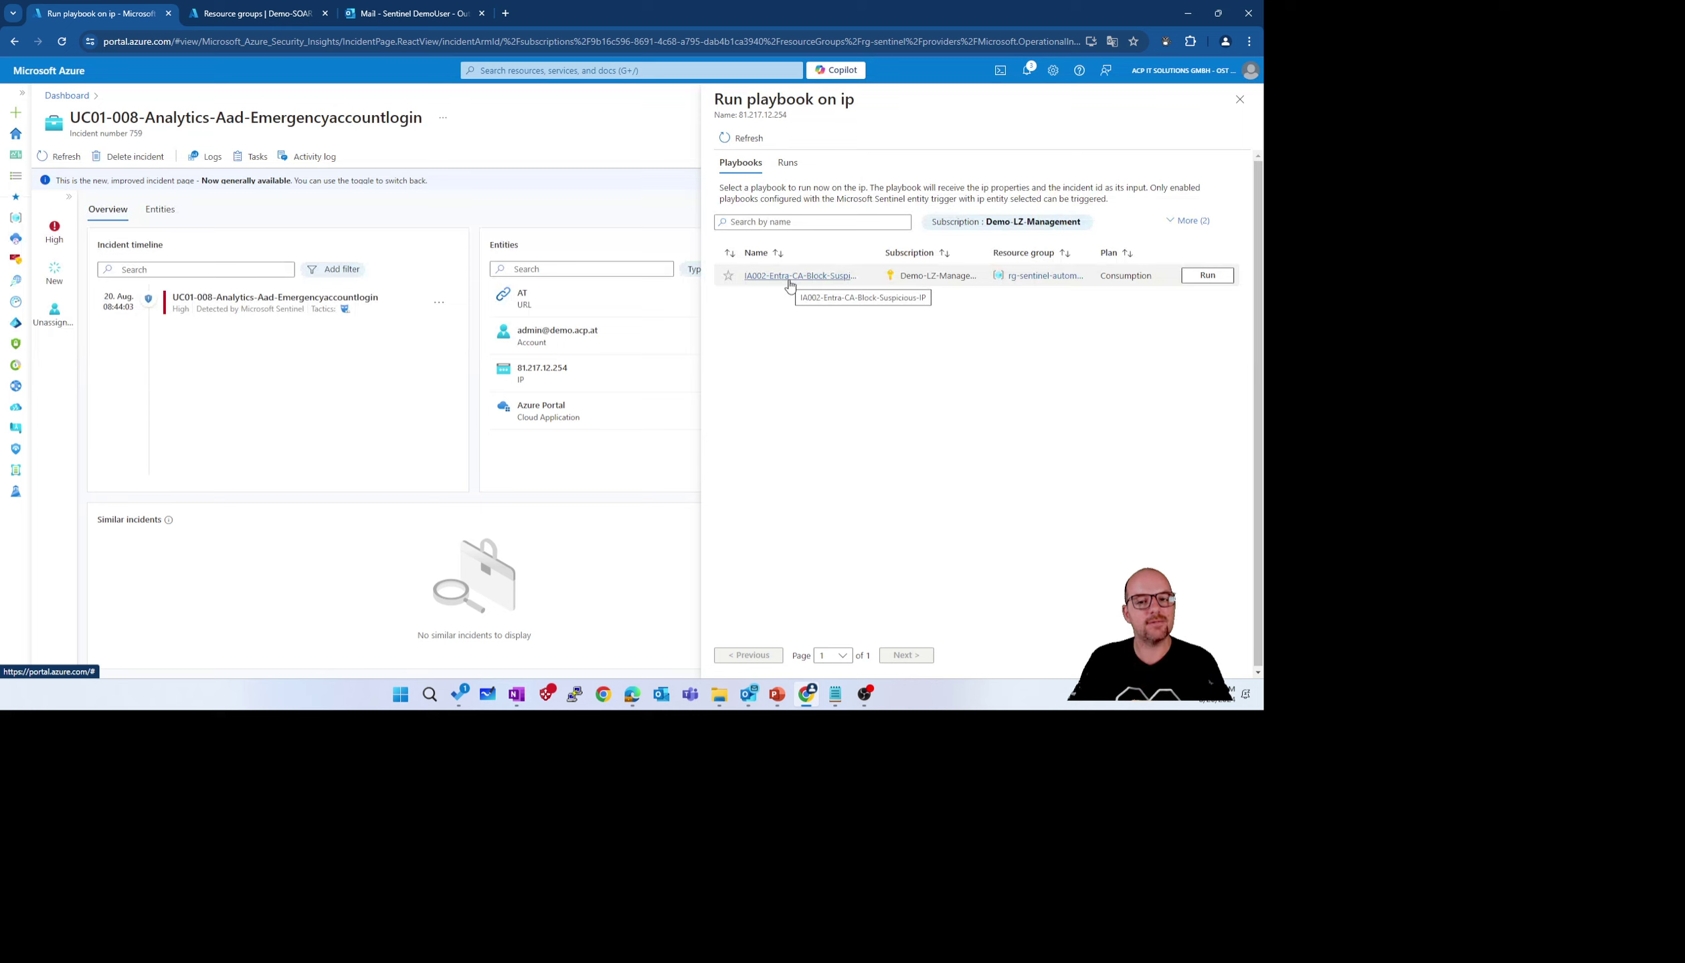
{"action": "left_click", "coordinate": [1240, 100]}
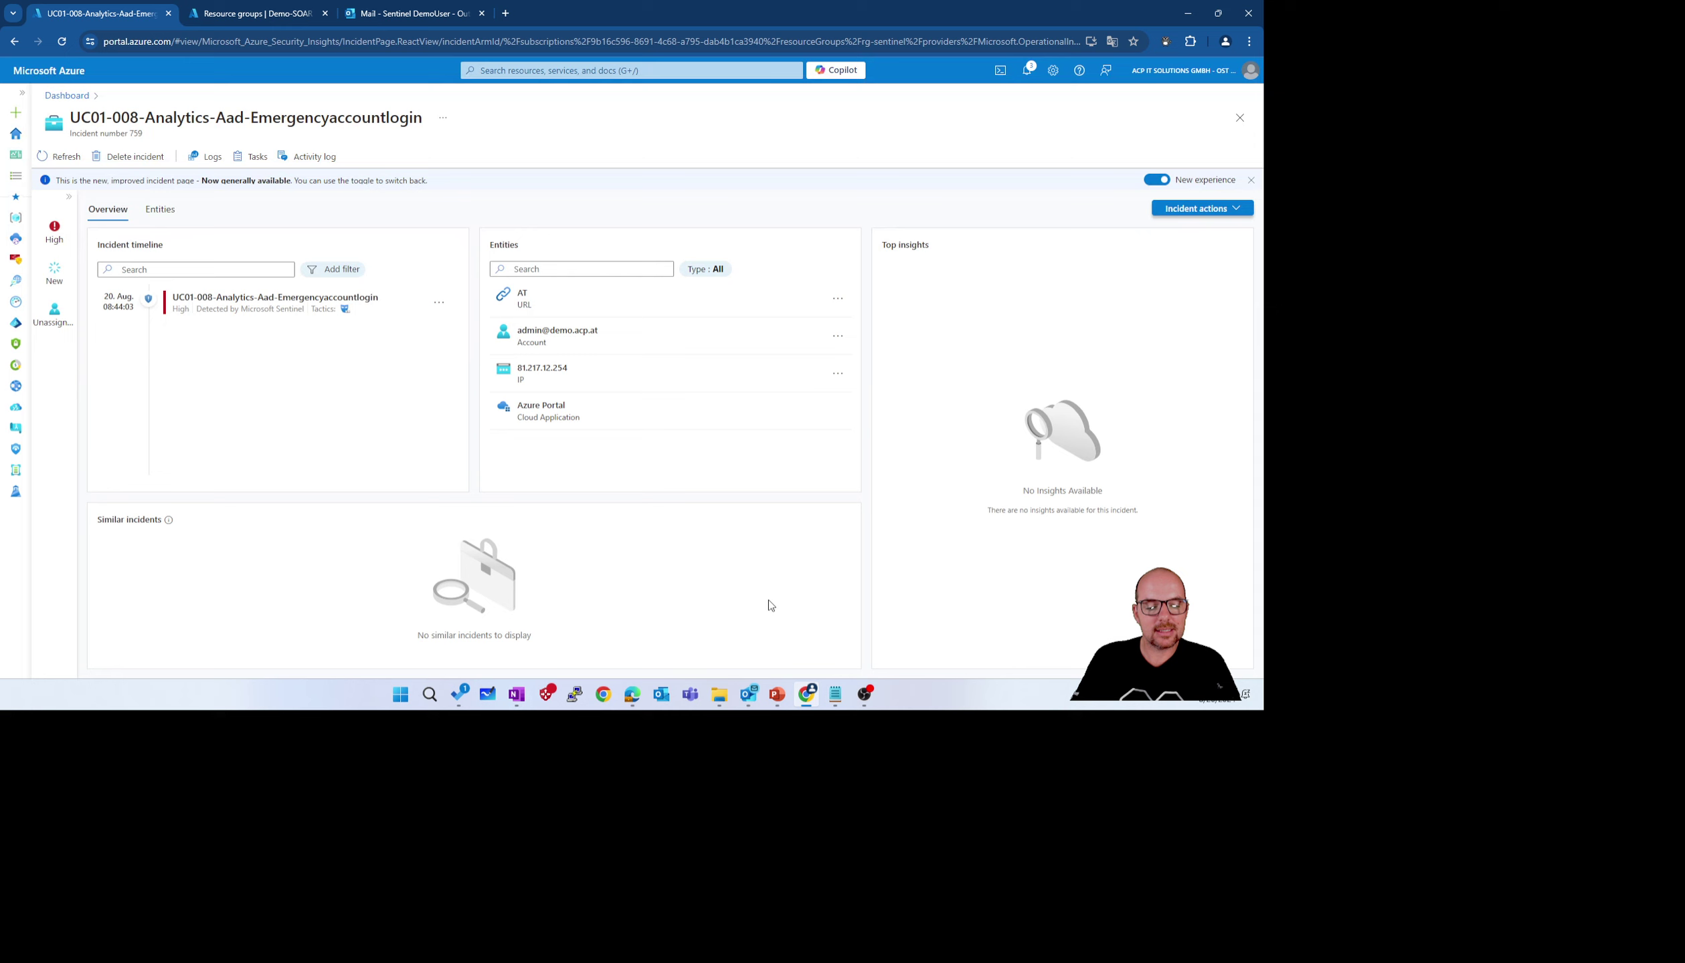
{"action": "left_click", "coordinate": [633, 696]}
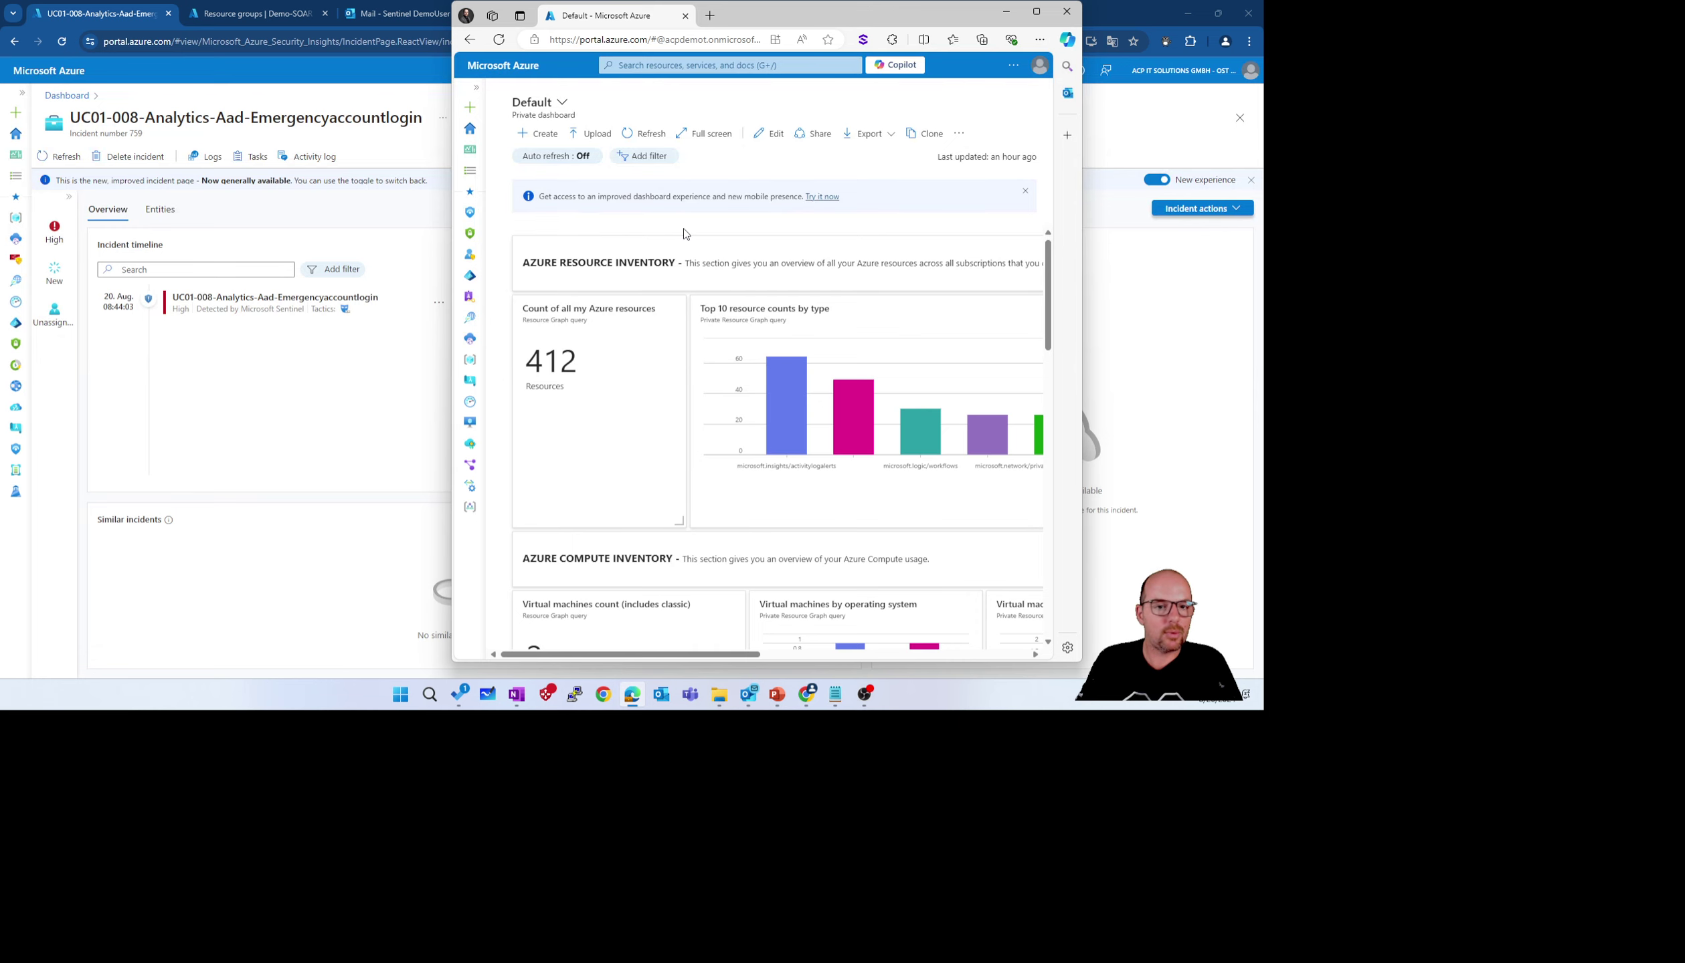
{"action": "left_click", "coordinate": [318, 447]}
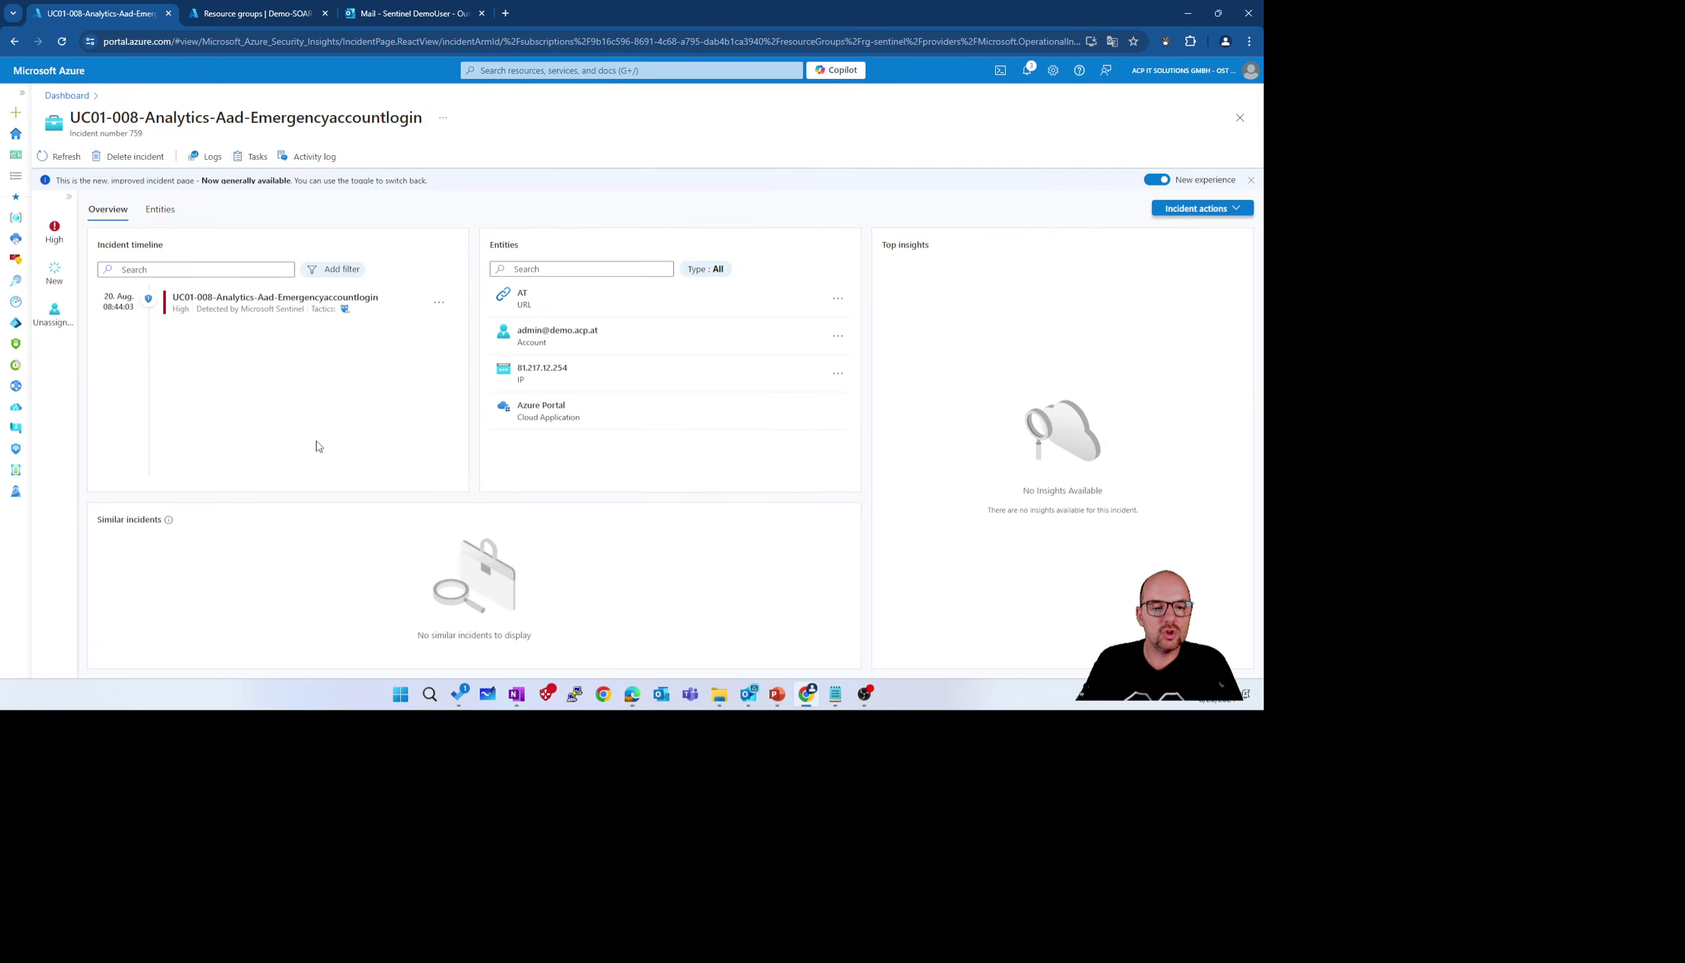
Run the IA001-Entra-Revoke-User-Session playbook on the incident's account entity and open the list of playbook runs
{"action": "left_click", "coordinate": [837, 337]}
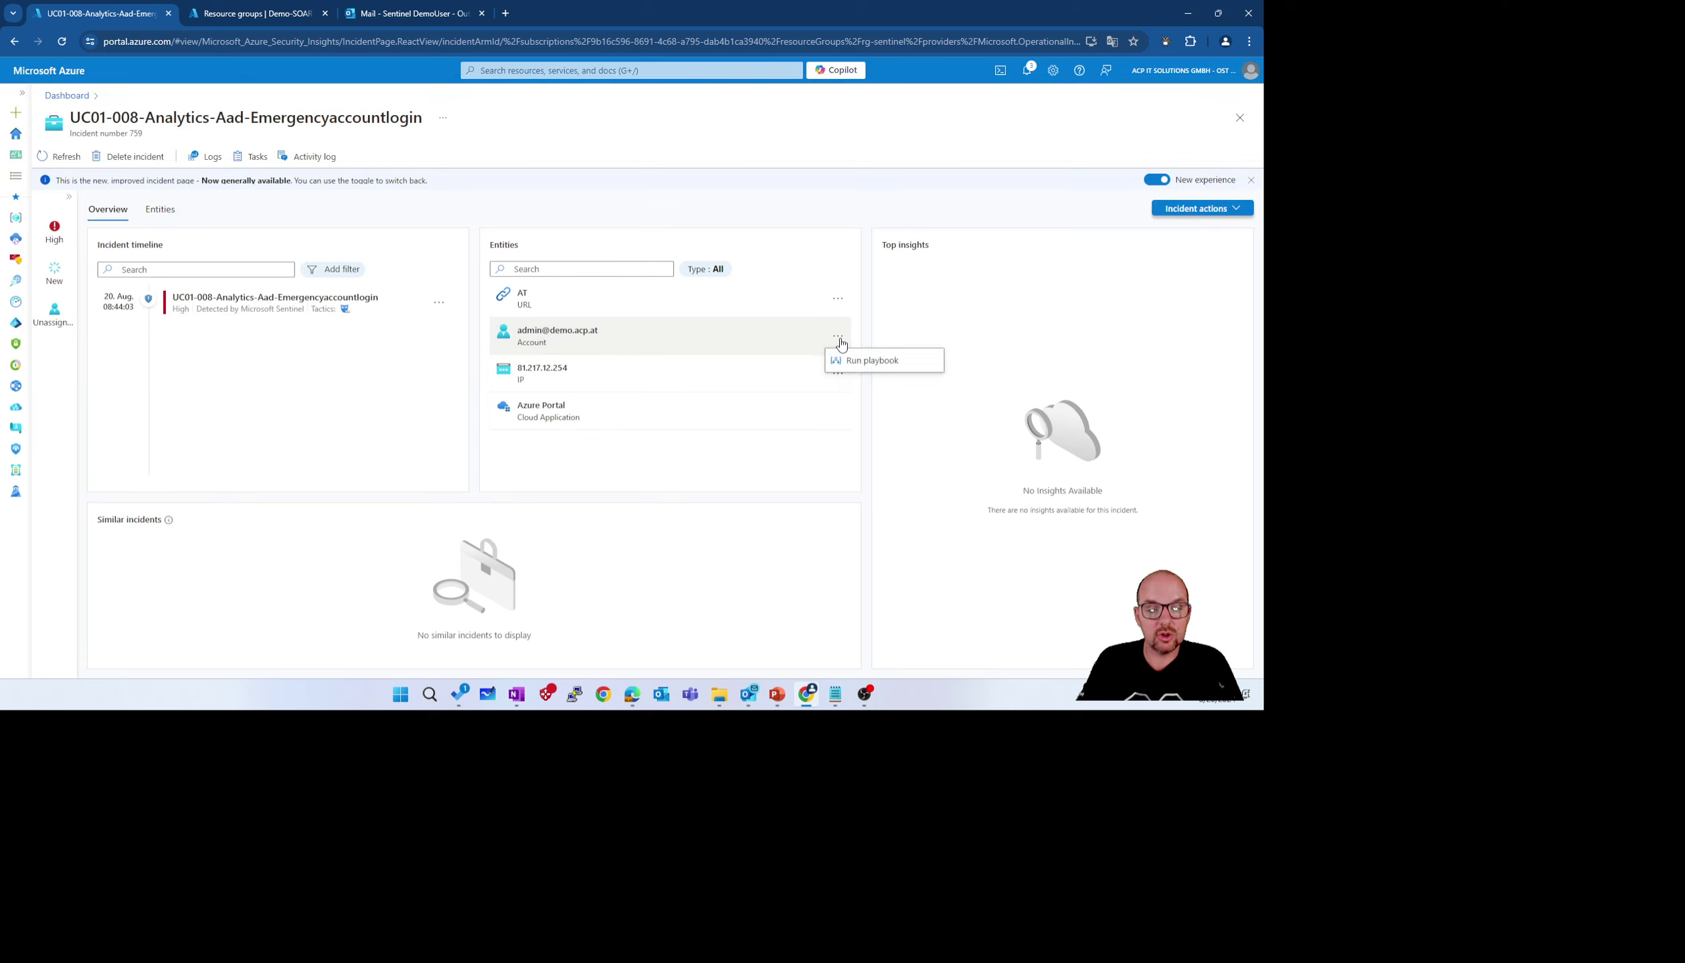
{"action": "left_click", "coordinate": [863, 359]}
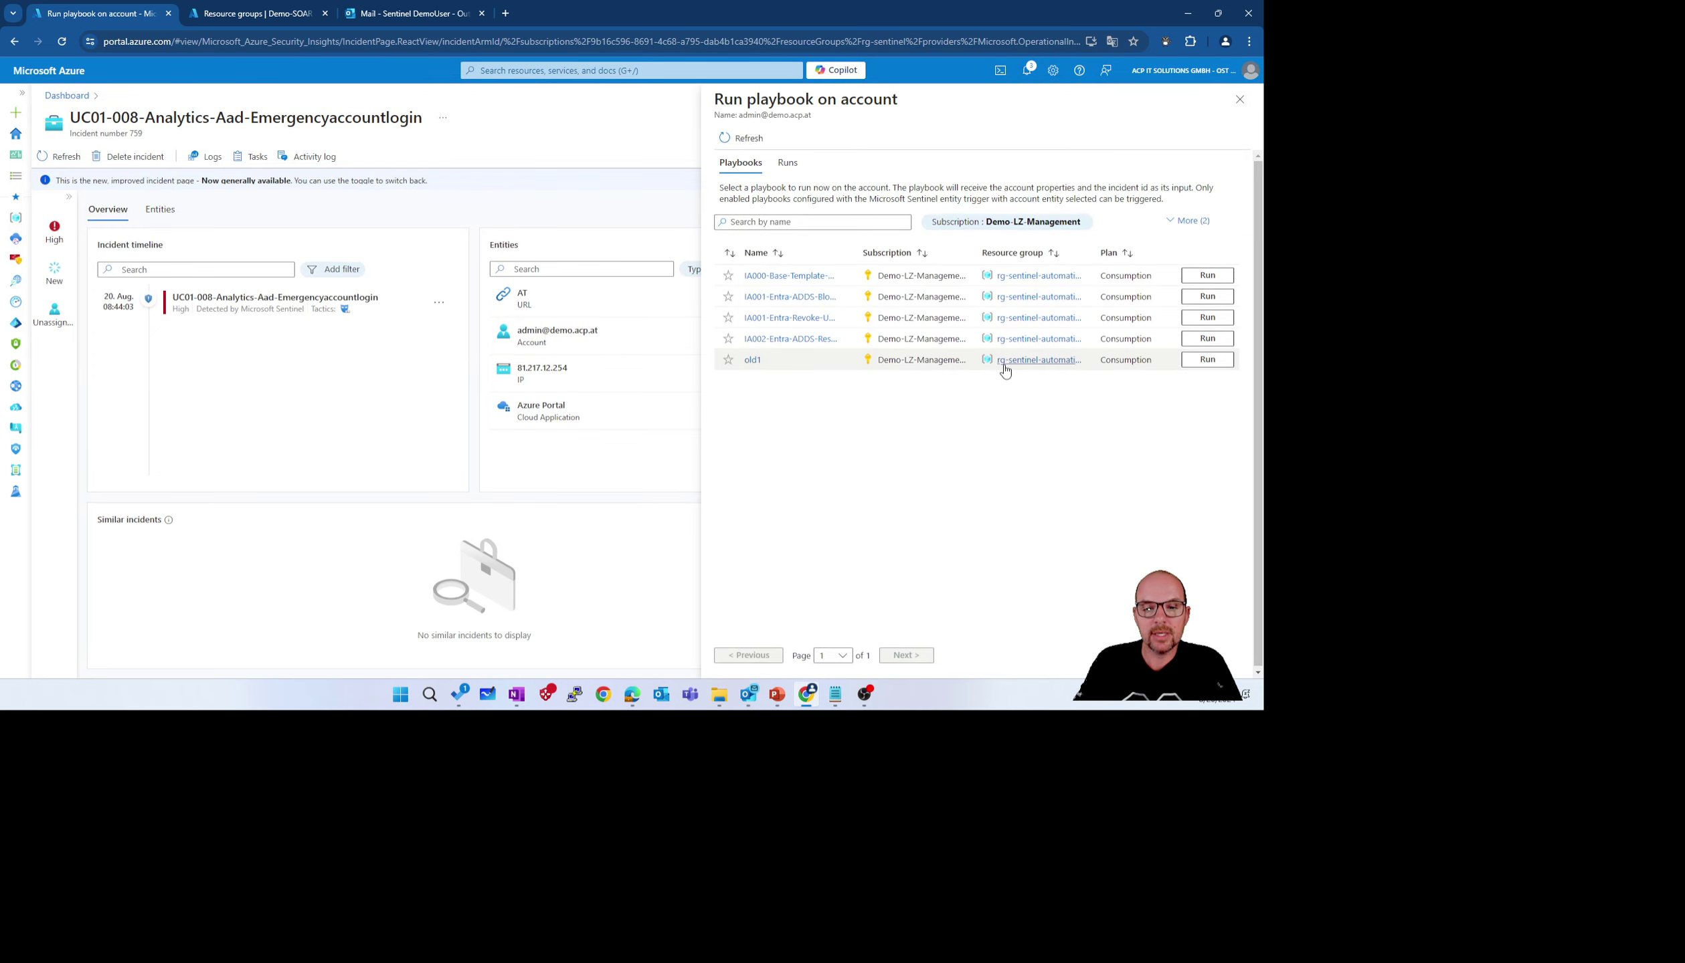
{"action": "left_click_drag", "start_coordinate": [885, 250], "coordinate": [933, 250]}
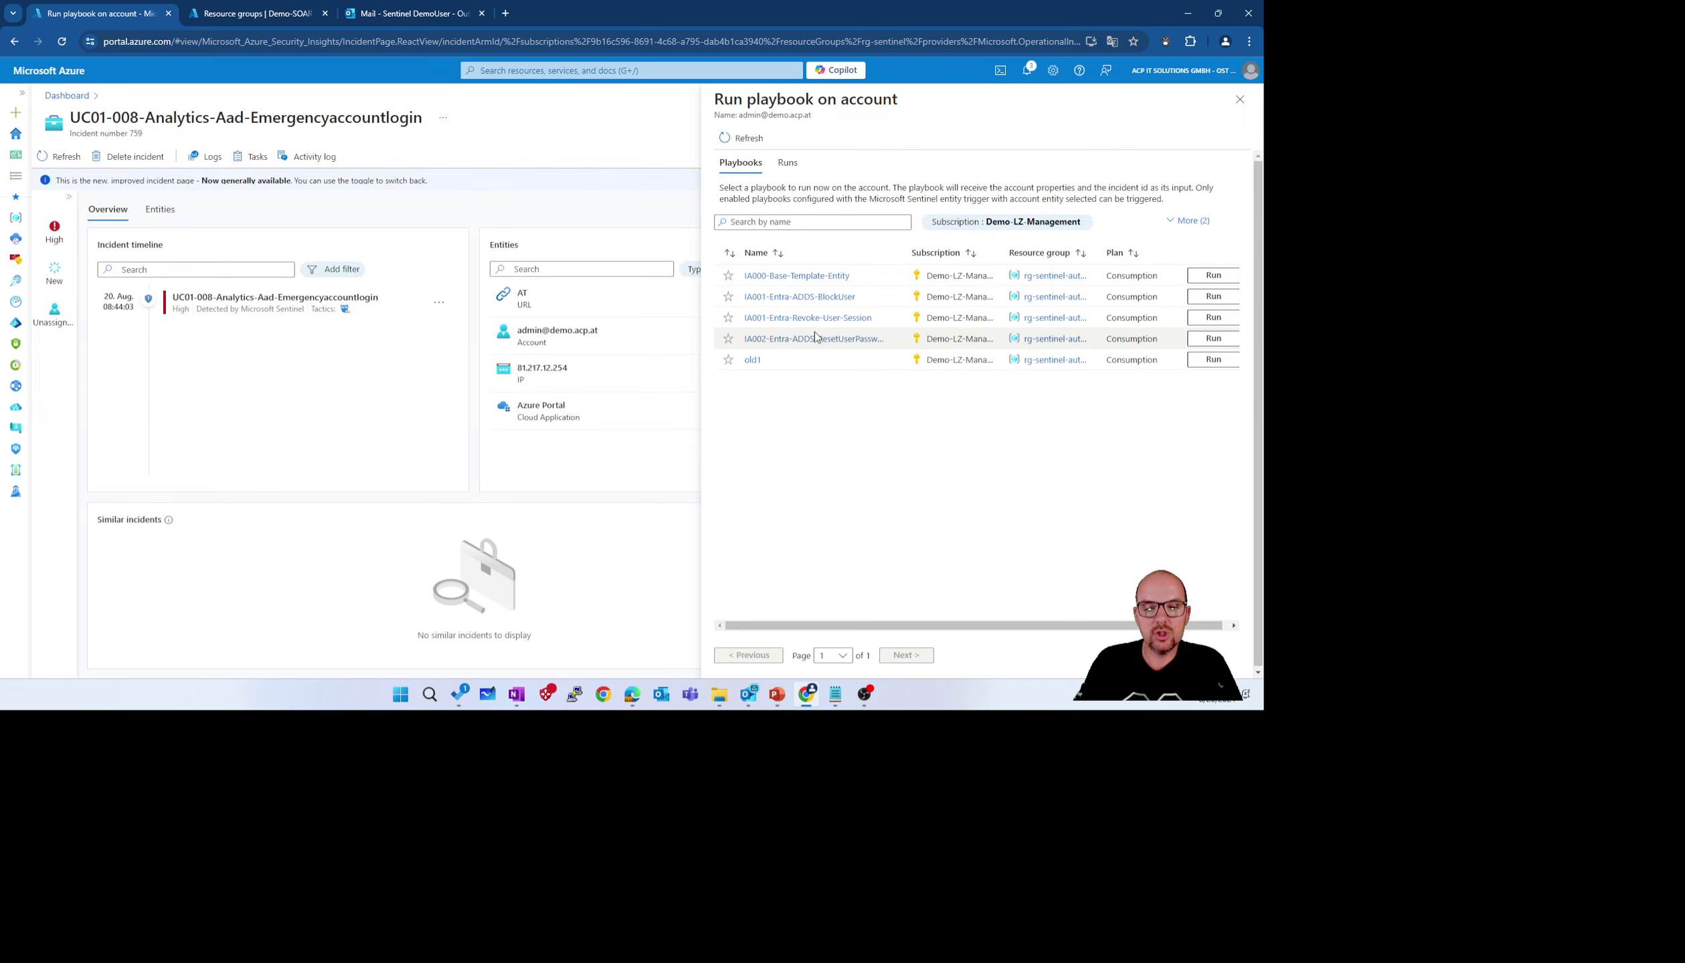
{"action": "left_click", "coordinate": [1211, 318]}
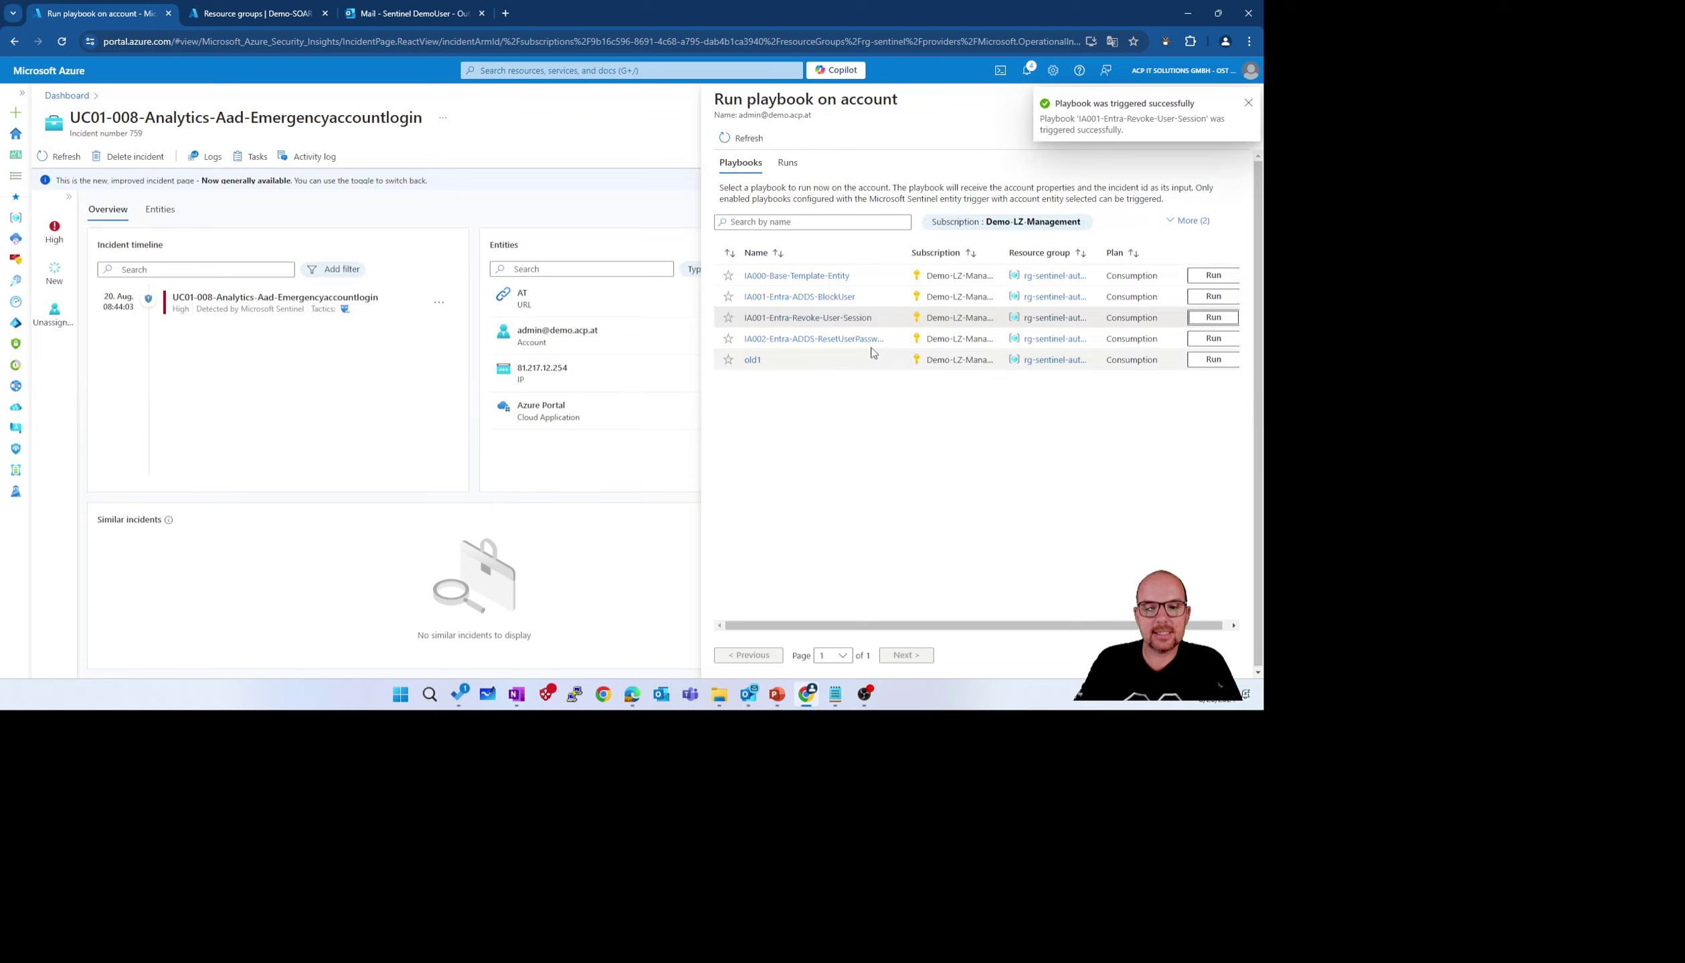
{"action": "left_click", "coordinate": [788, 163]}
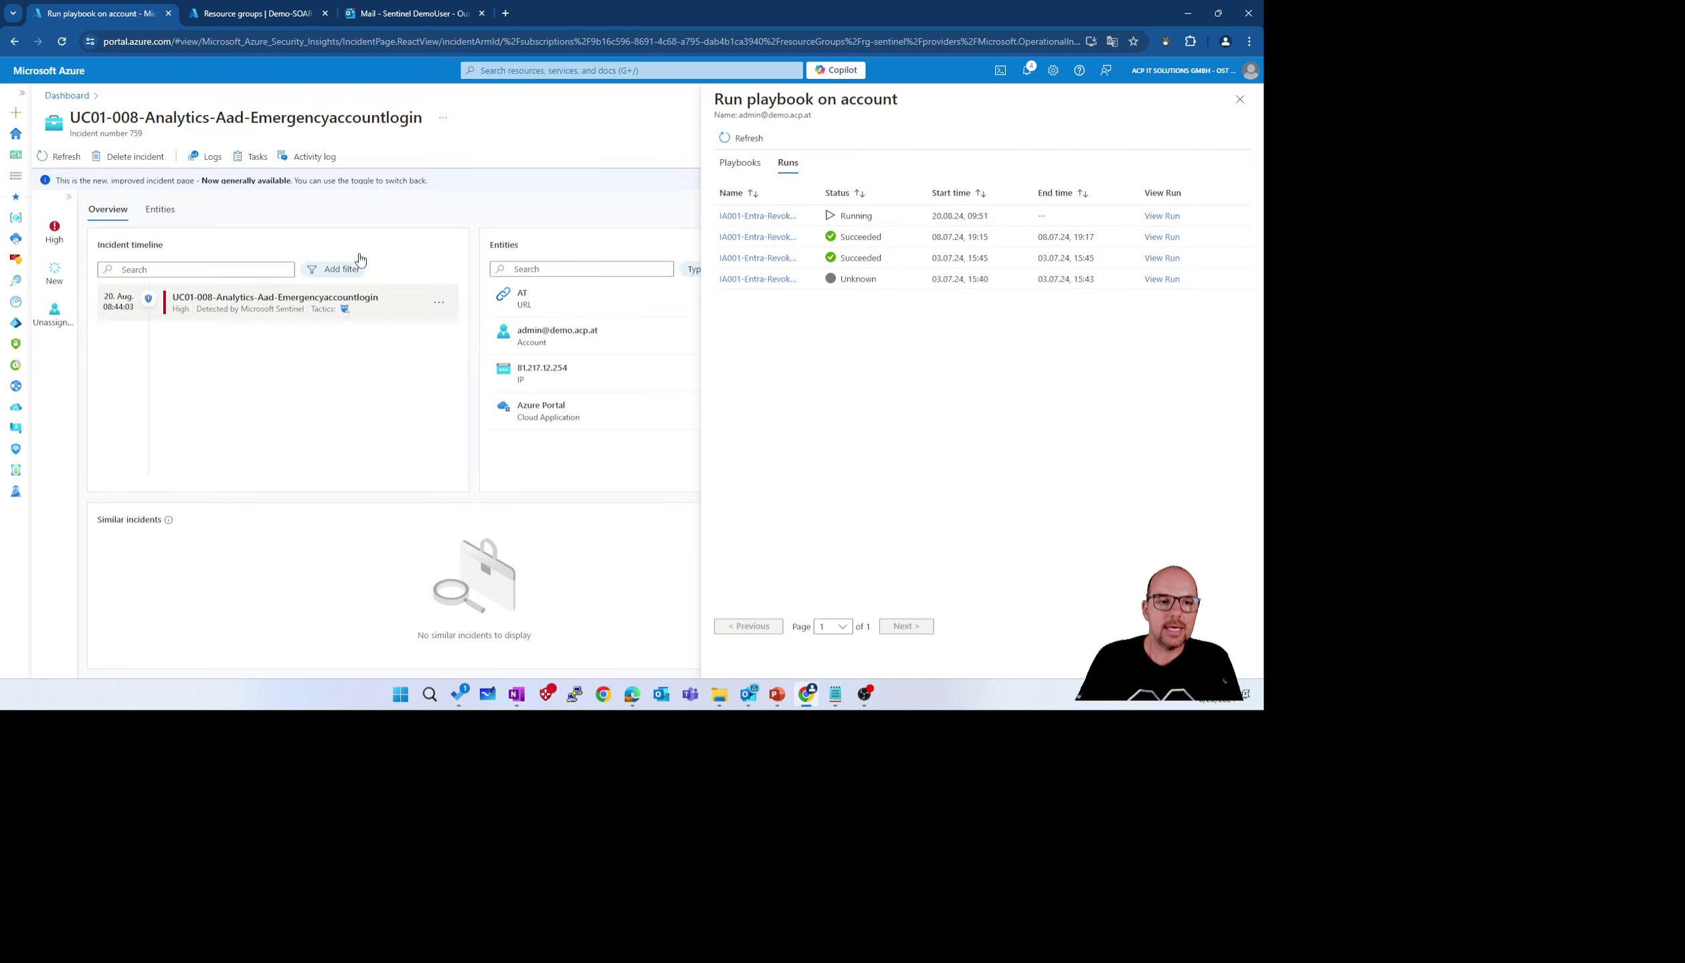
In Outlook, open the Microsoft Sentinel automation approval email, read the revocation request, approve it and close the confirmation page
{"action": "left_click", "coordinate": [408, 14]}
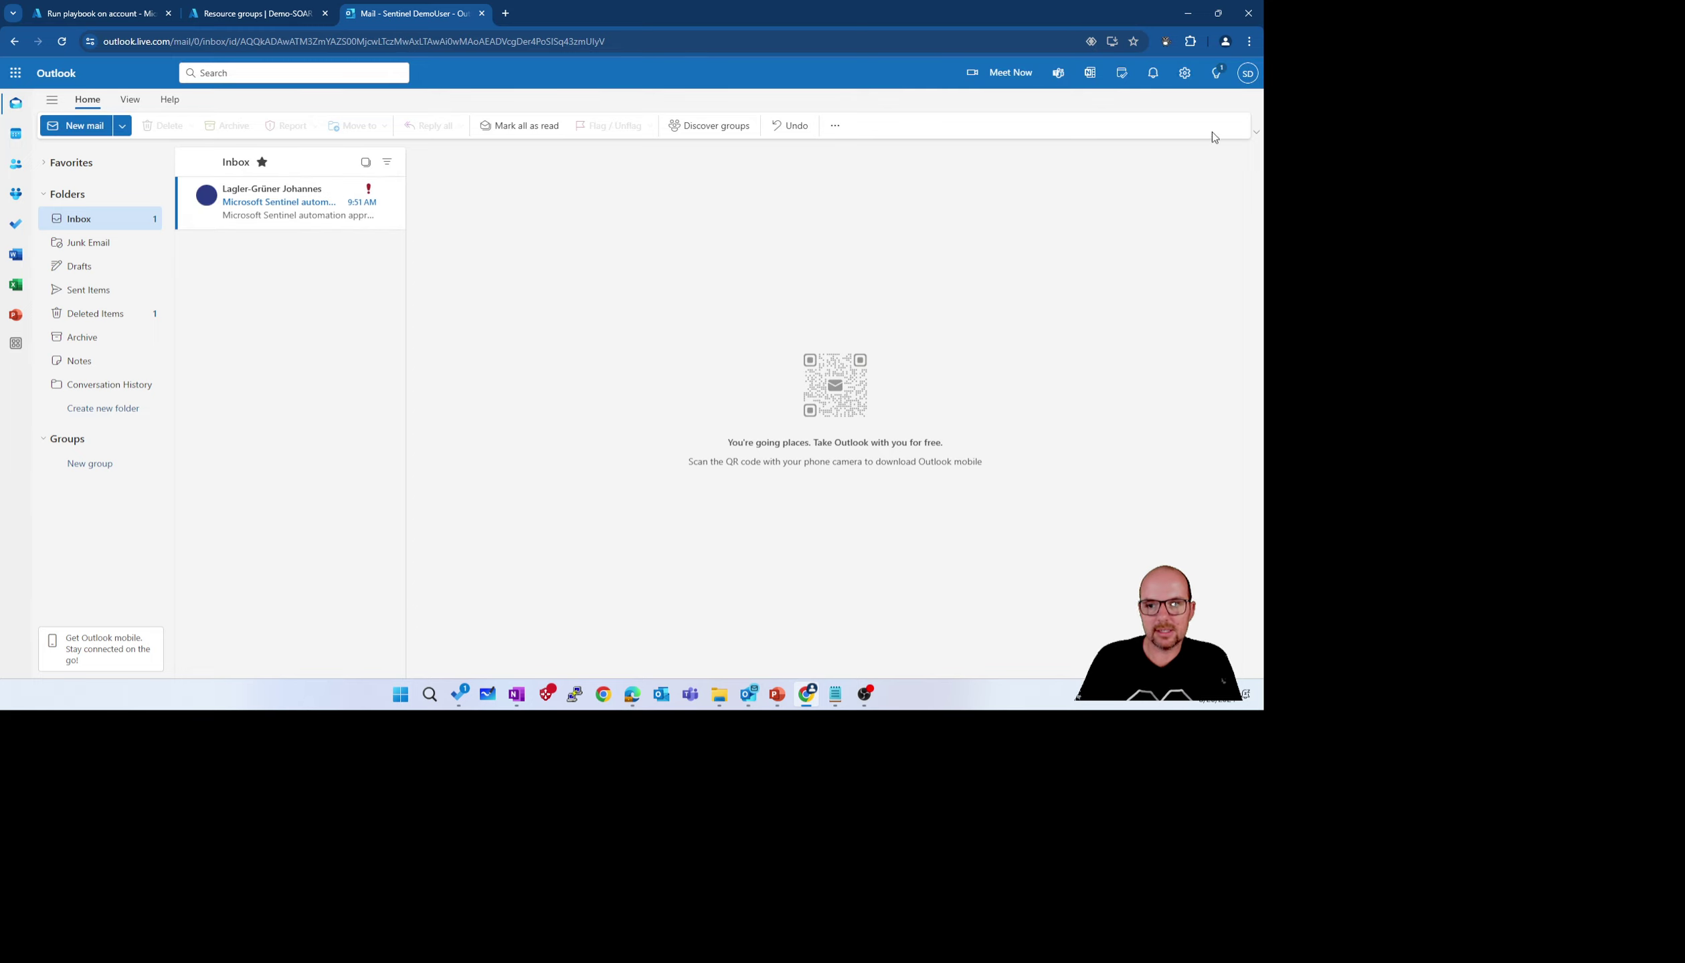
{"action": "left_click", "coordinate": [239, 220]}
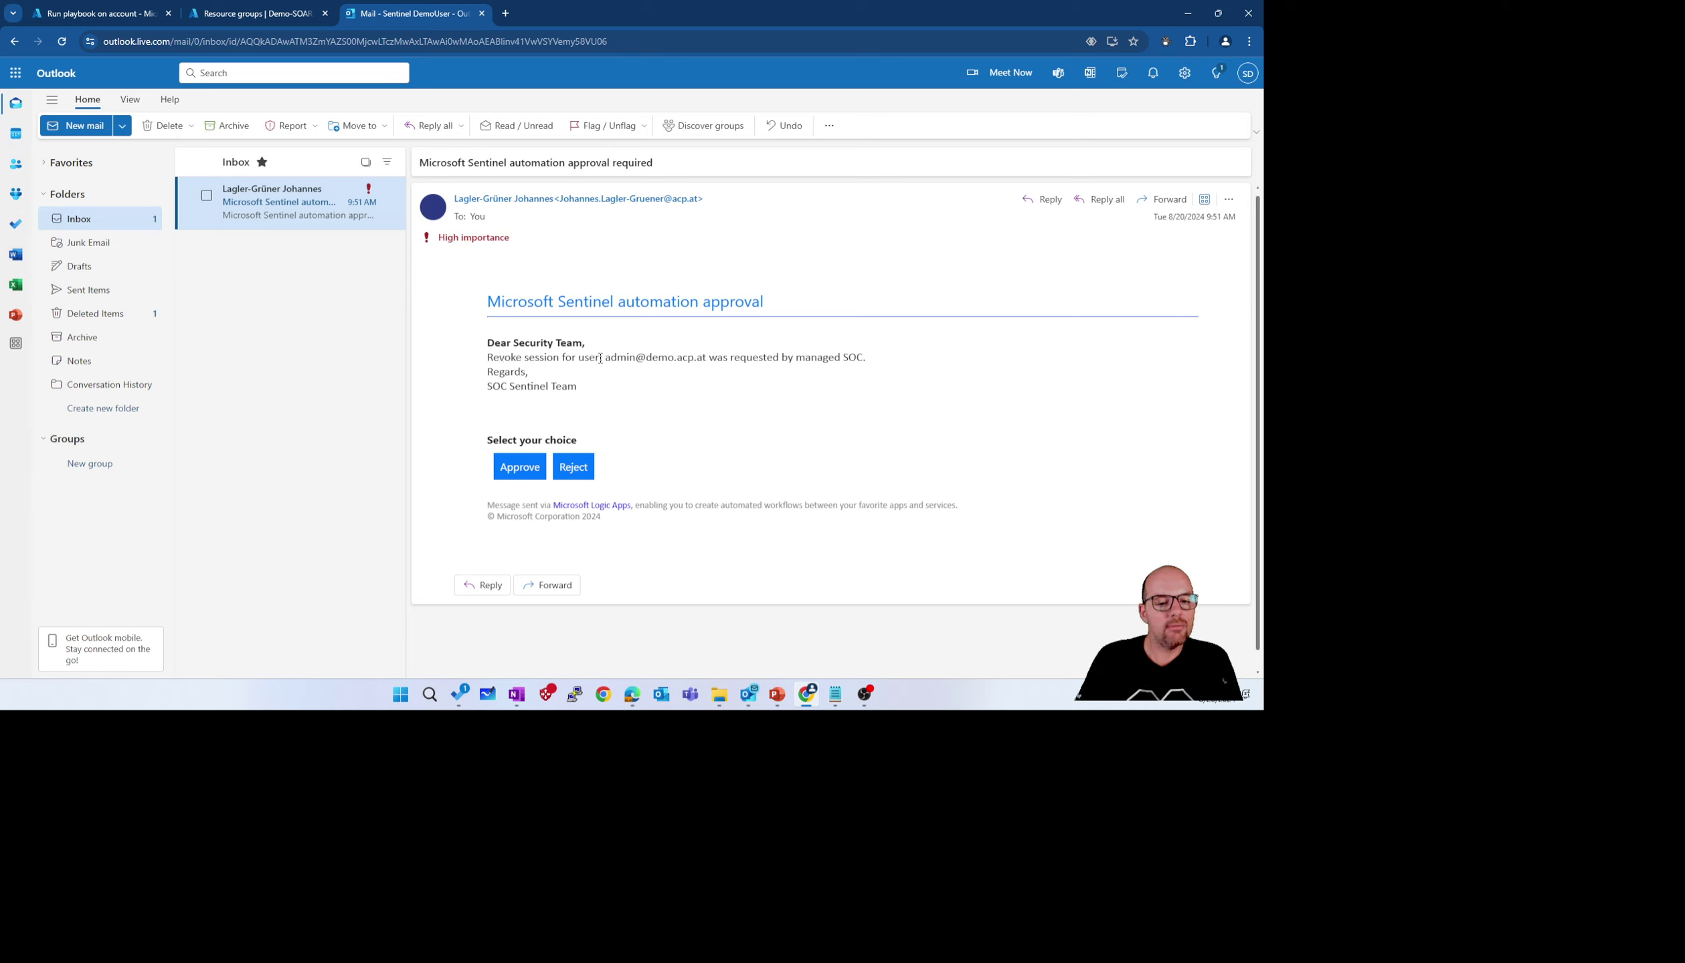
{"action": "left_click_drag", "start_coordinate": [604, 357], "coordinate": [708, 356]}
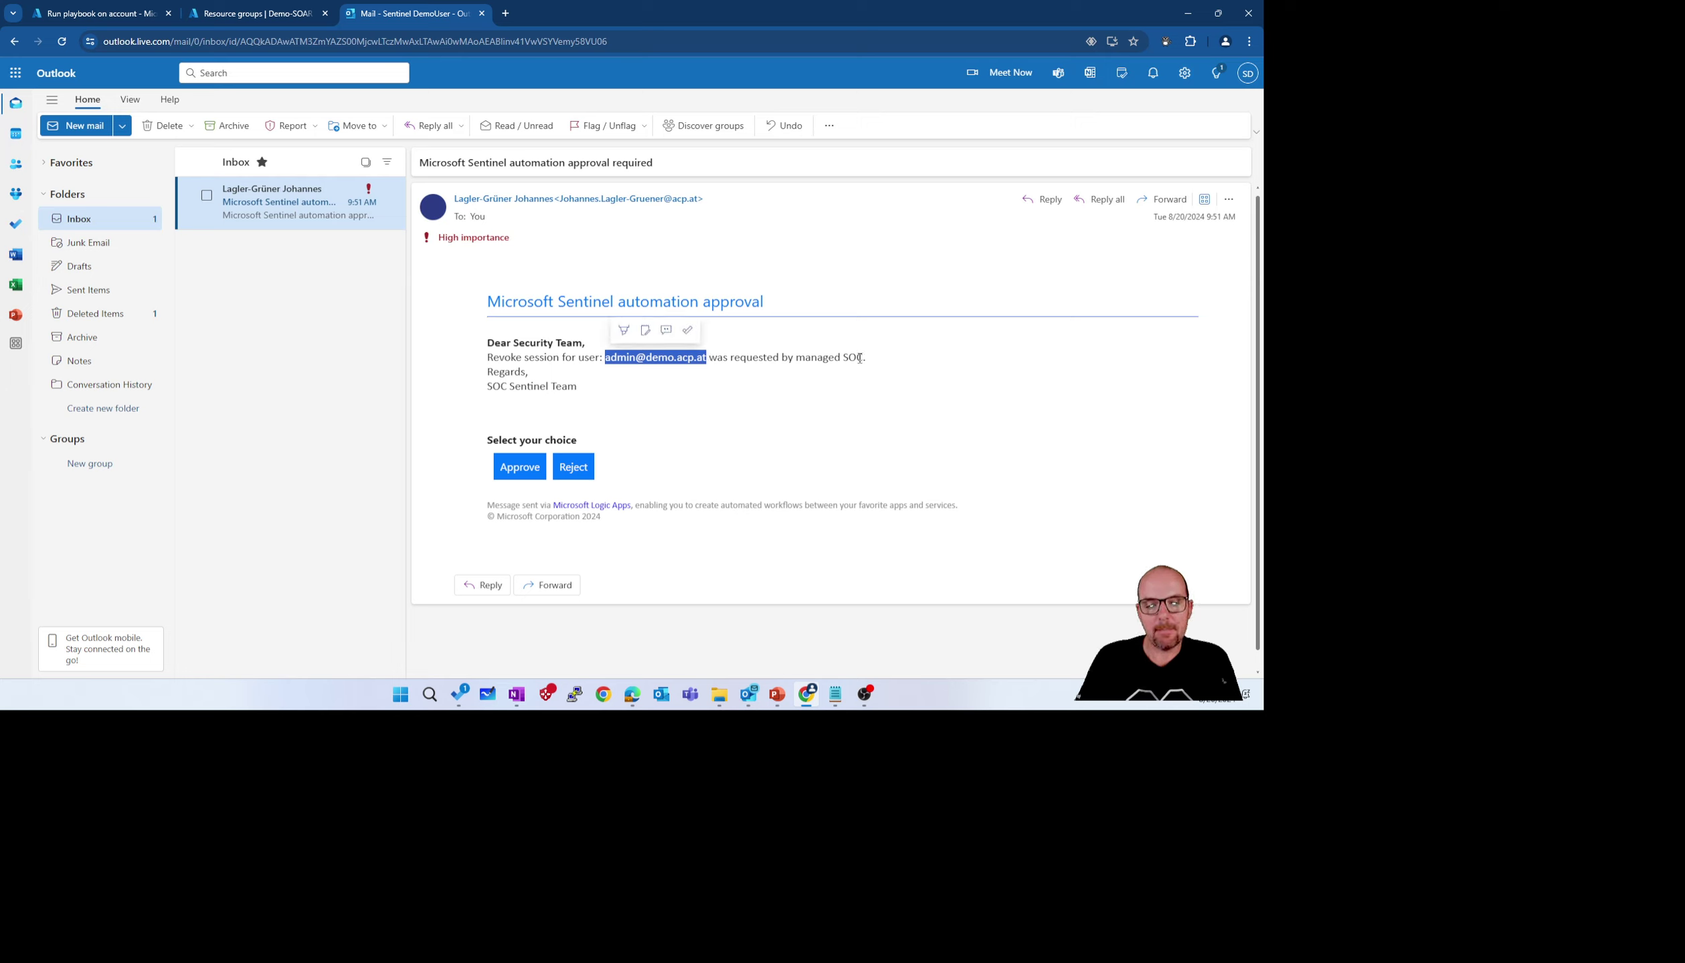
{"action": "left_click_drag", "start_coordinate": [859, 357], "coordinate": [840, 357]}
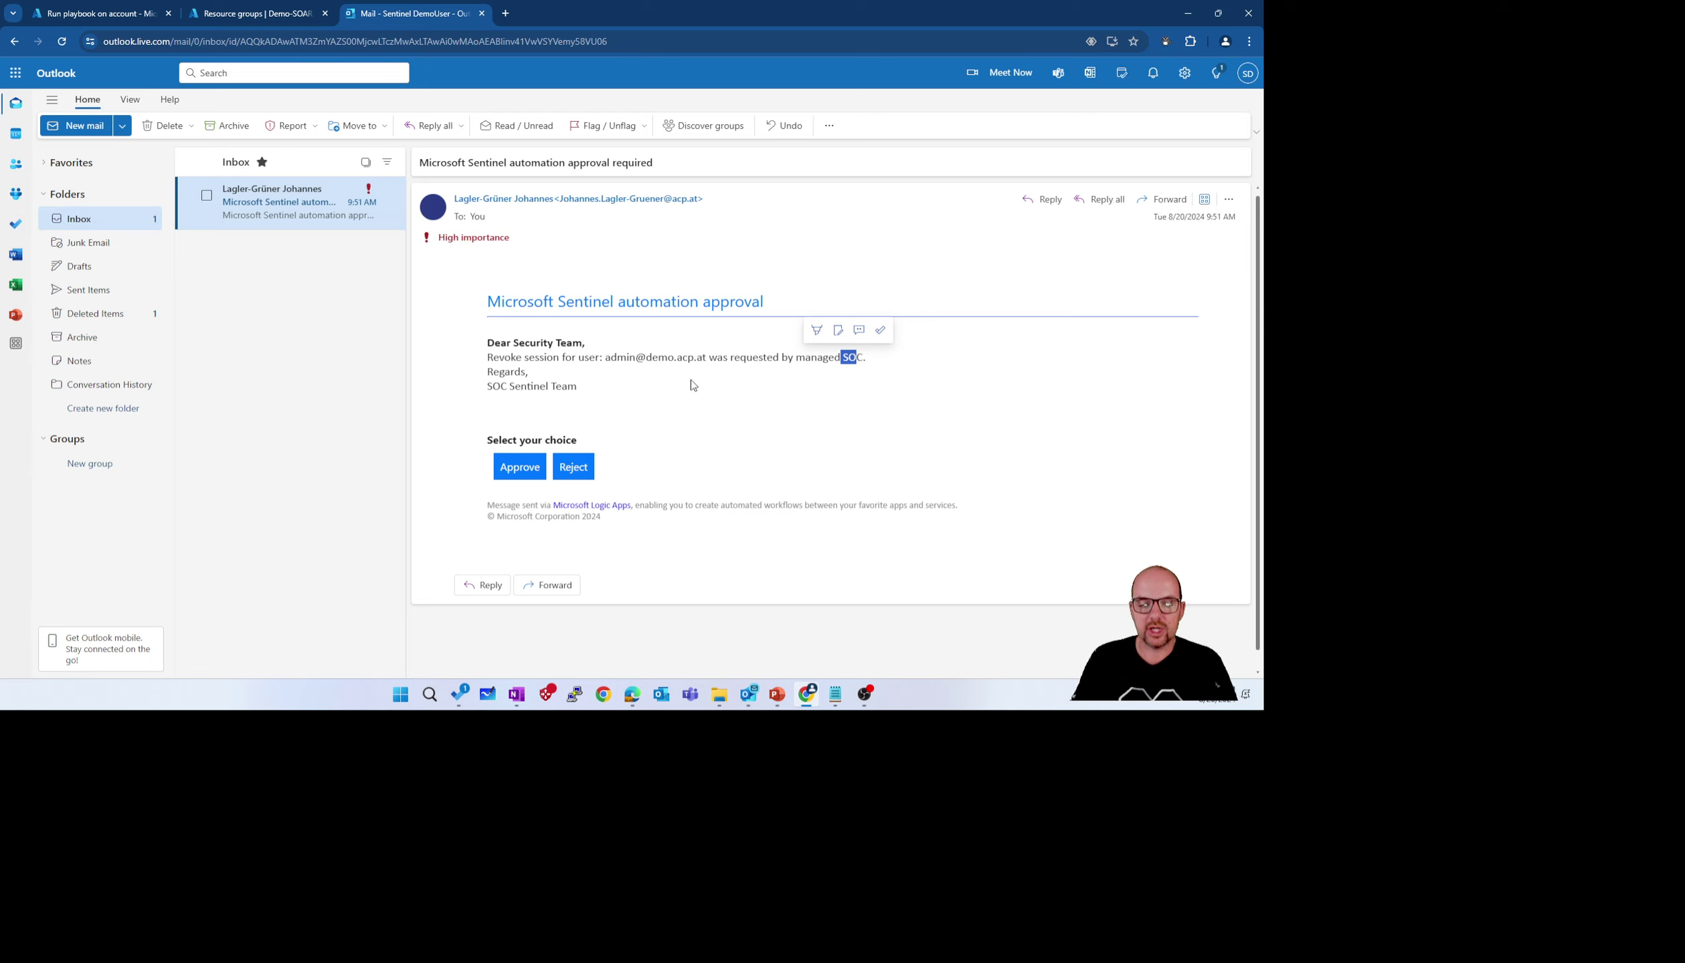
{"action": "left_click", "coordinate": [669, 385]}
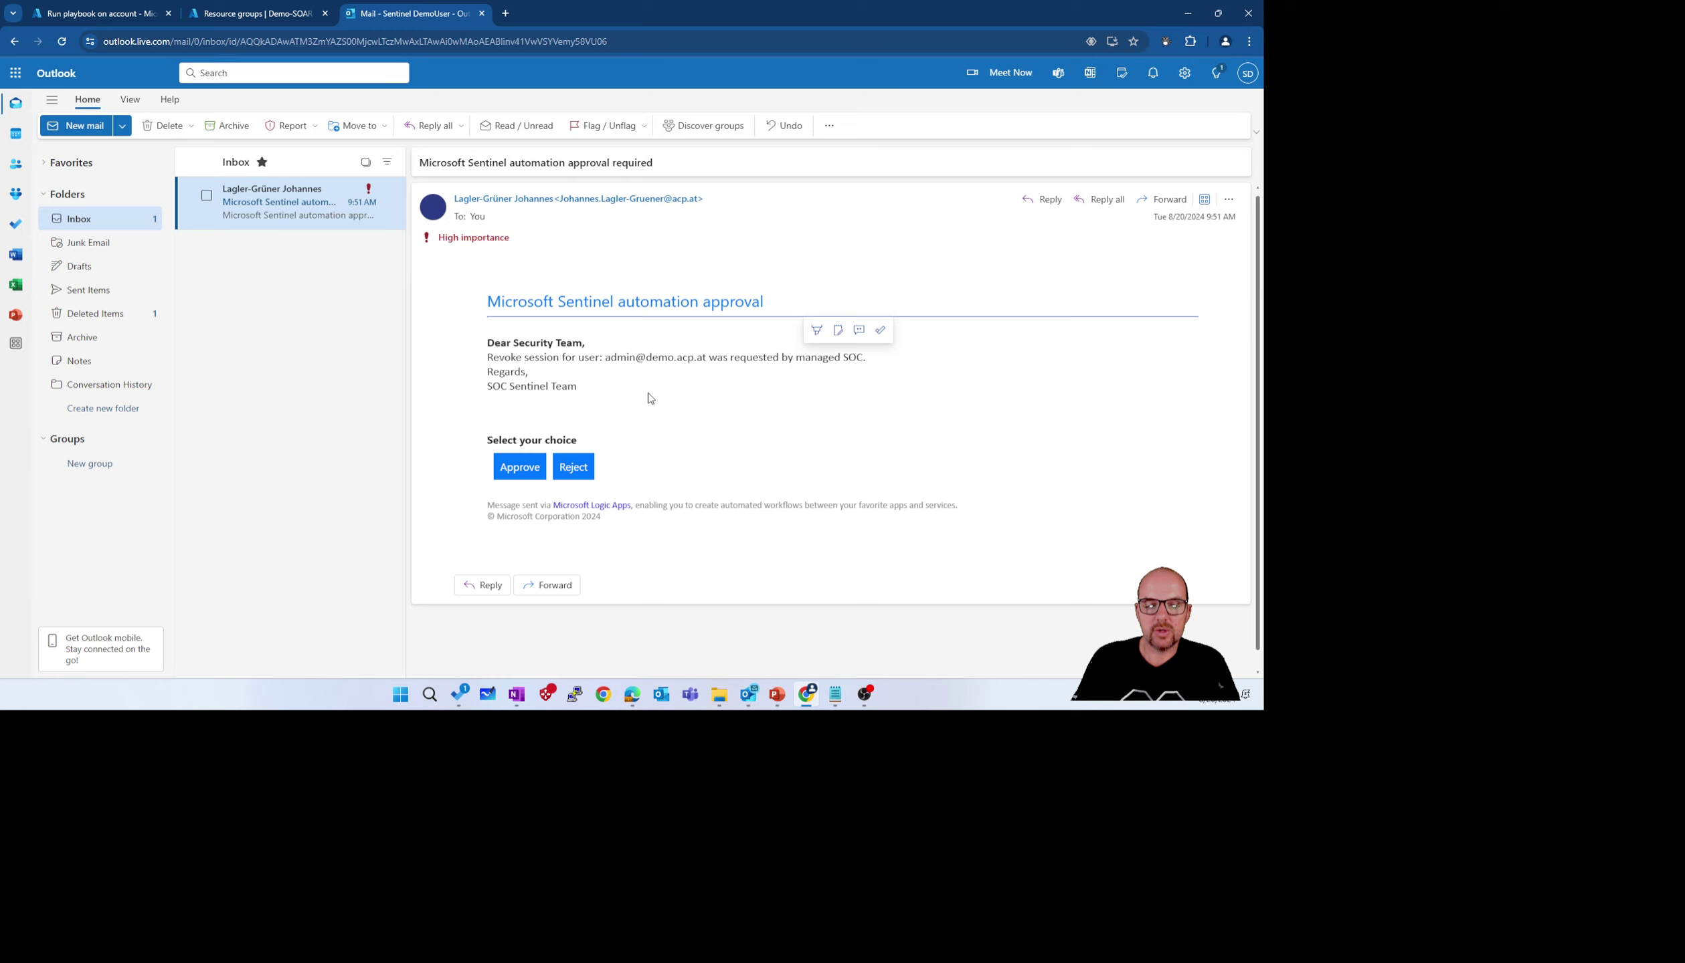
{"action": "left_click", "coordinate": [523, 467]}
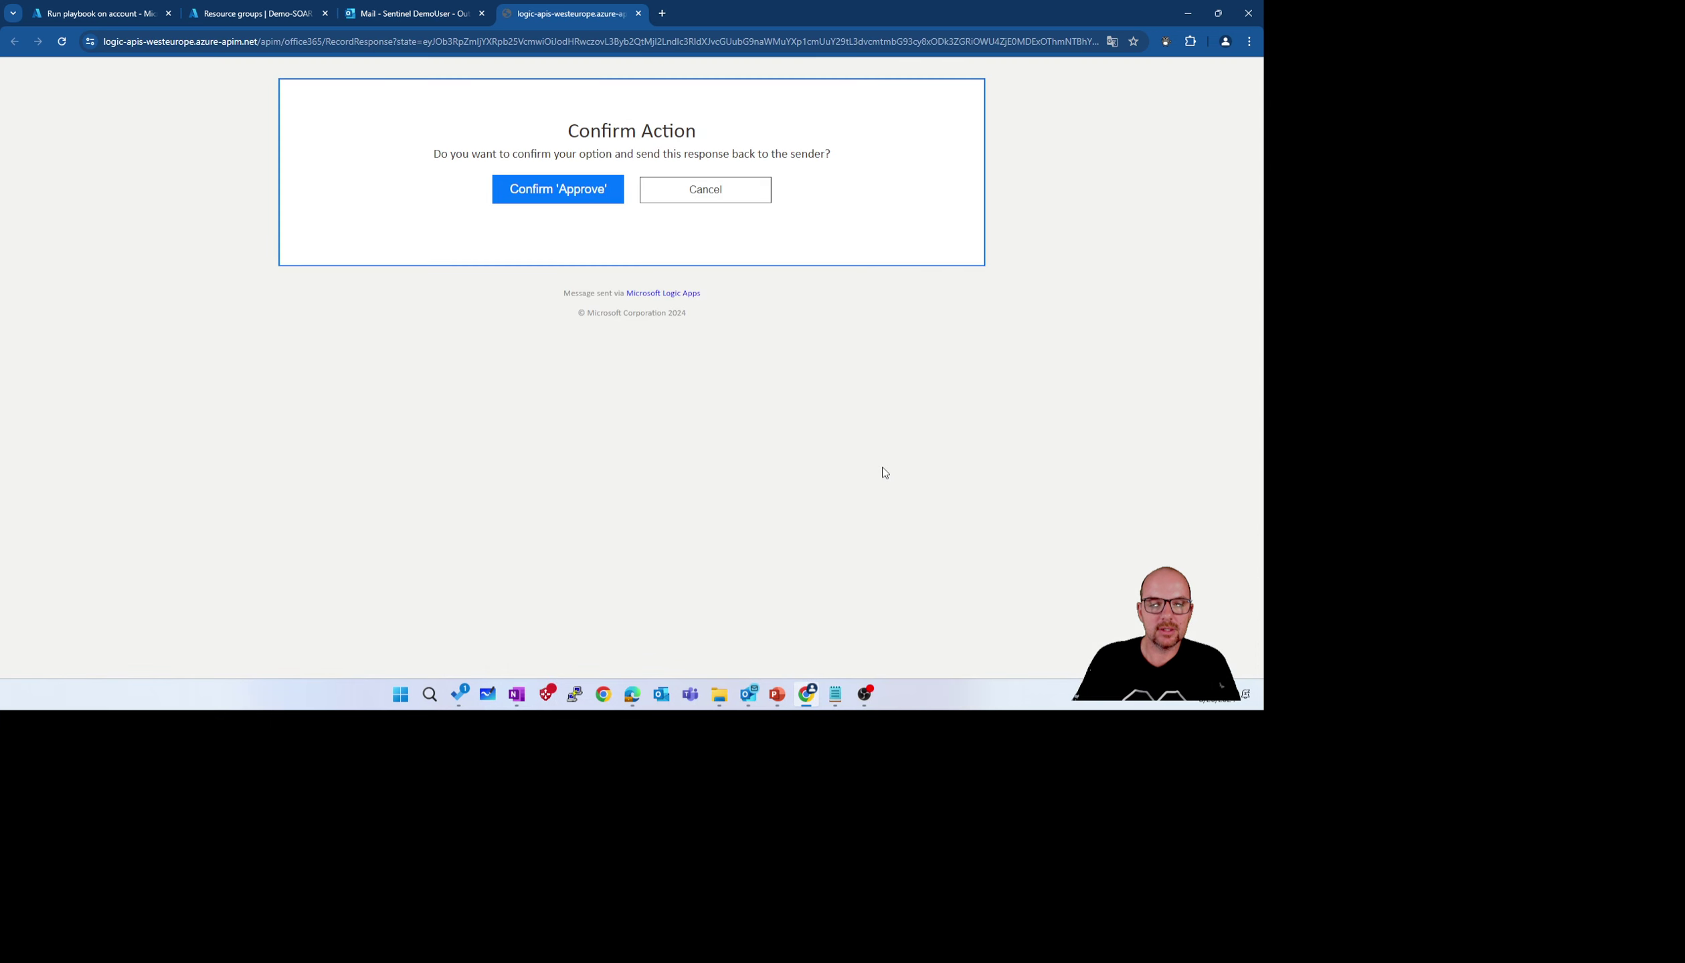
{"action": "left_click", "coordinate": [543, 192]}
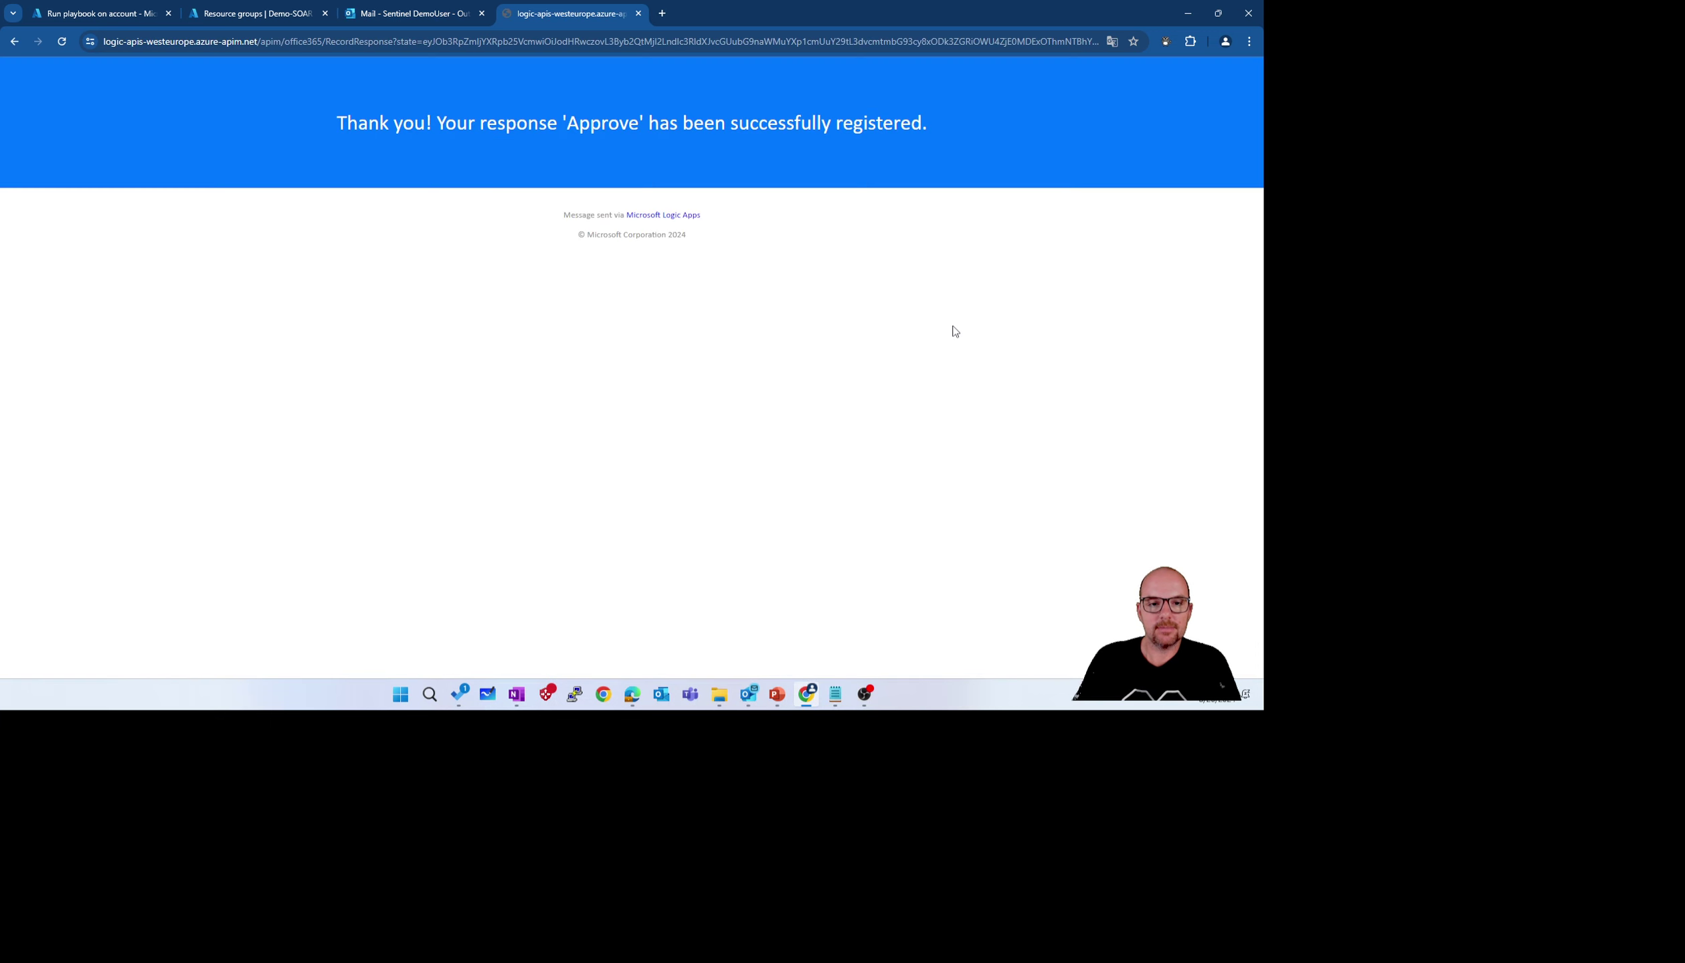
{"action": "left_click", "coordinate": [638, 15]}
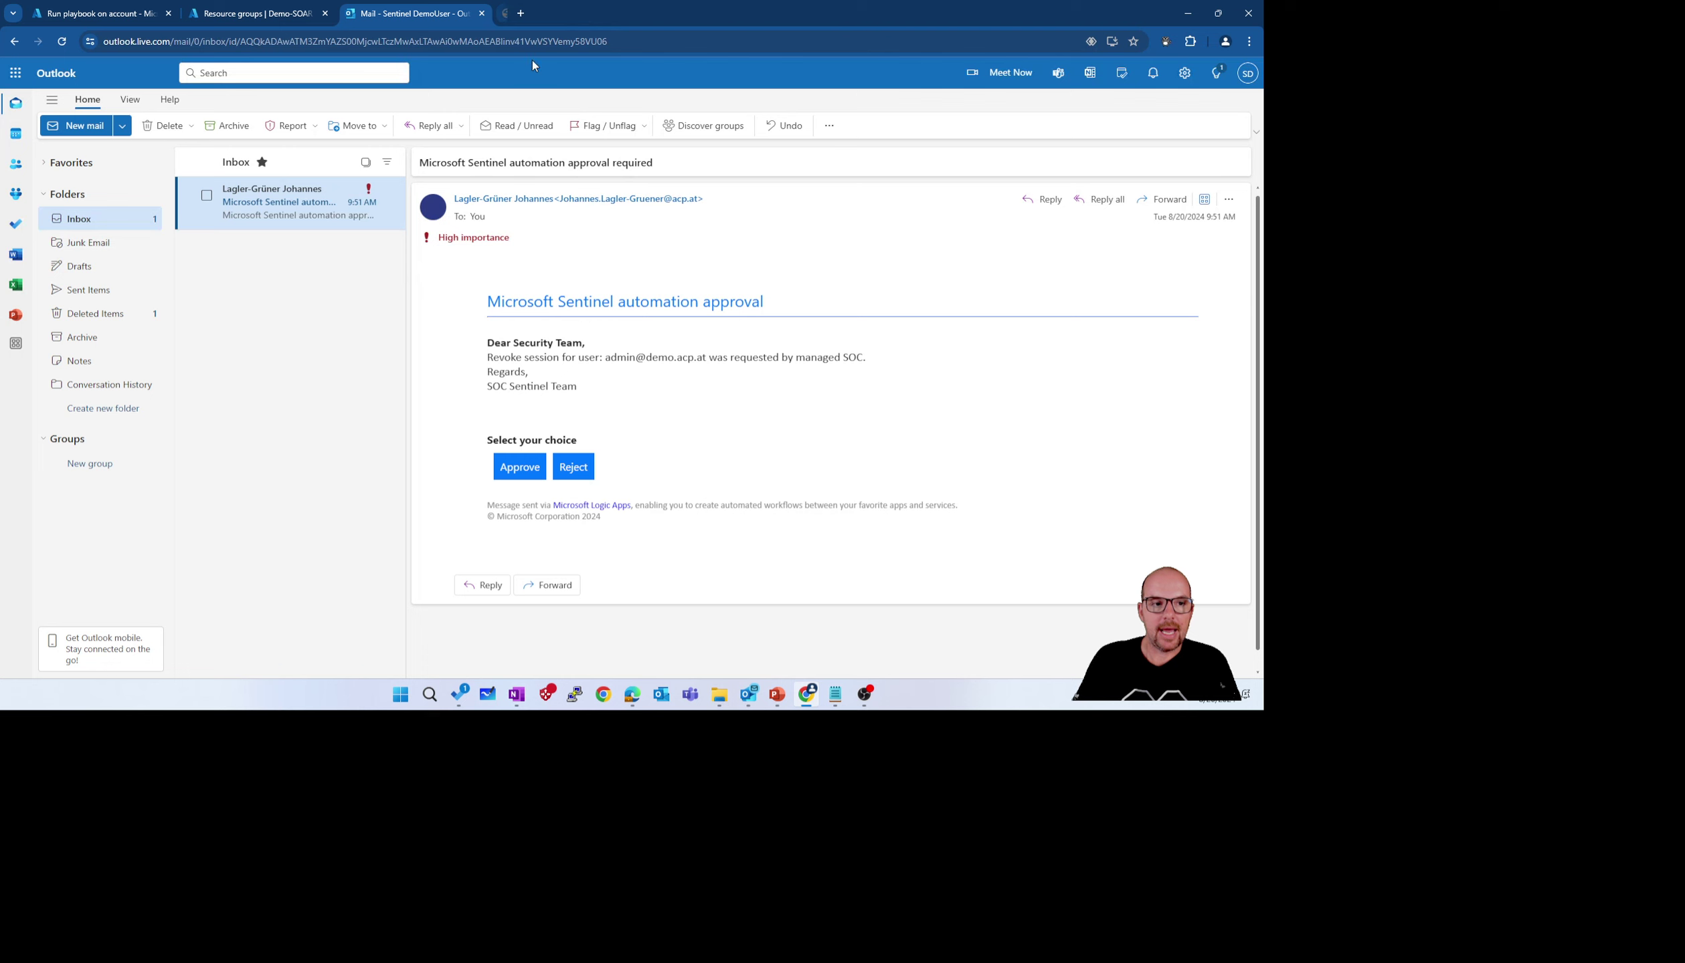
Return to the incident's playbook runs for the account entity and refresh the list
{"action": "left_click", "coordinate": [265, 12]}
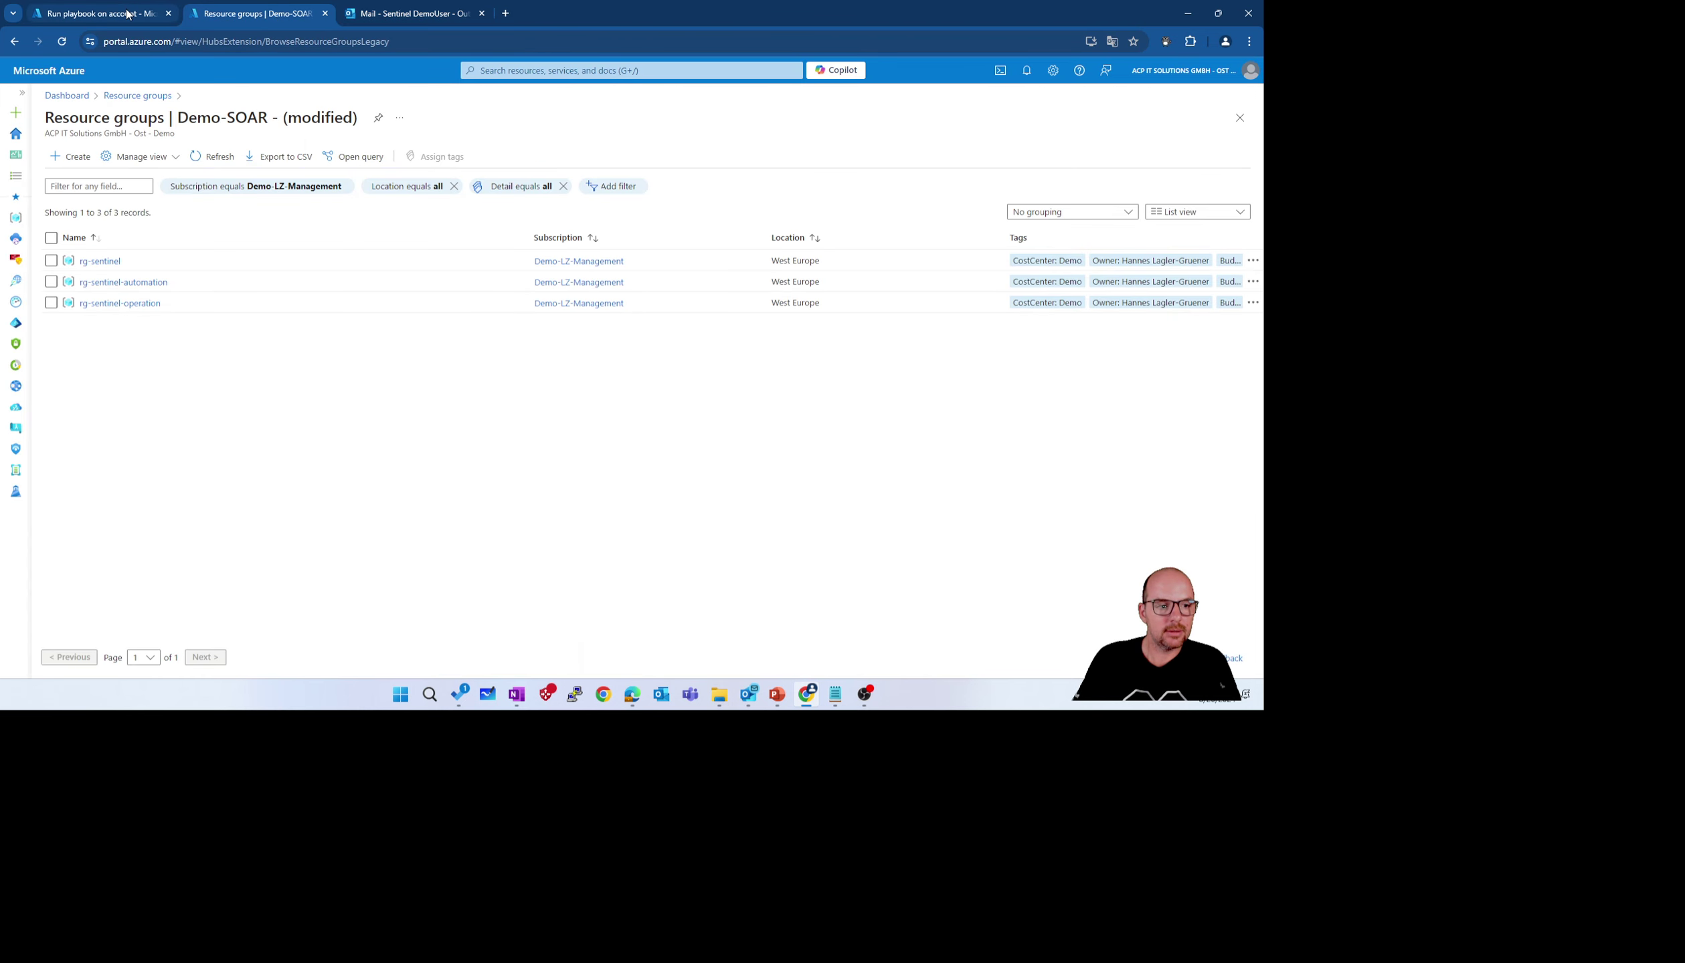
{"action": "left_click", "coordinate": [100, 14]}
{"action": "left_click", "coordinate": [742, 138]}
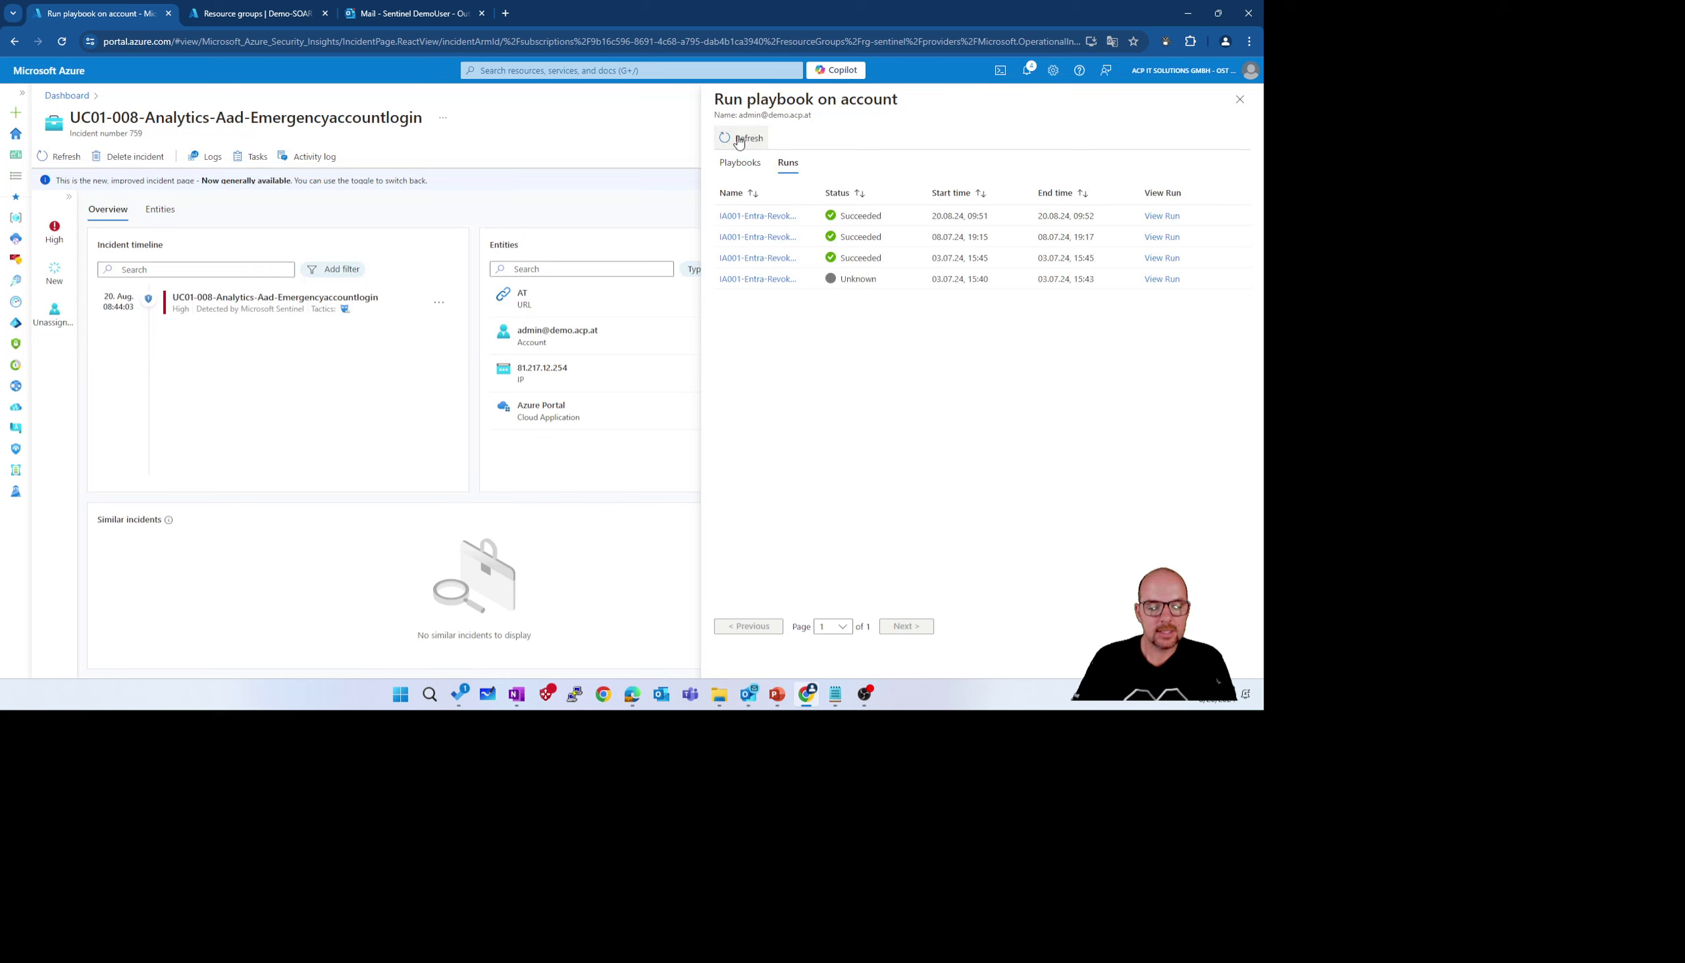
Switch to Edge and test the account's Azure portal session by opening a service and retrying the portal load
{"action": "left_click", "coordinate": [640, 697]}
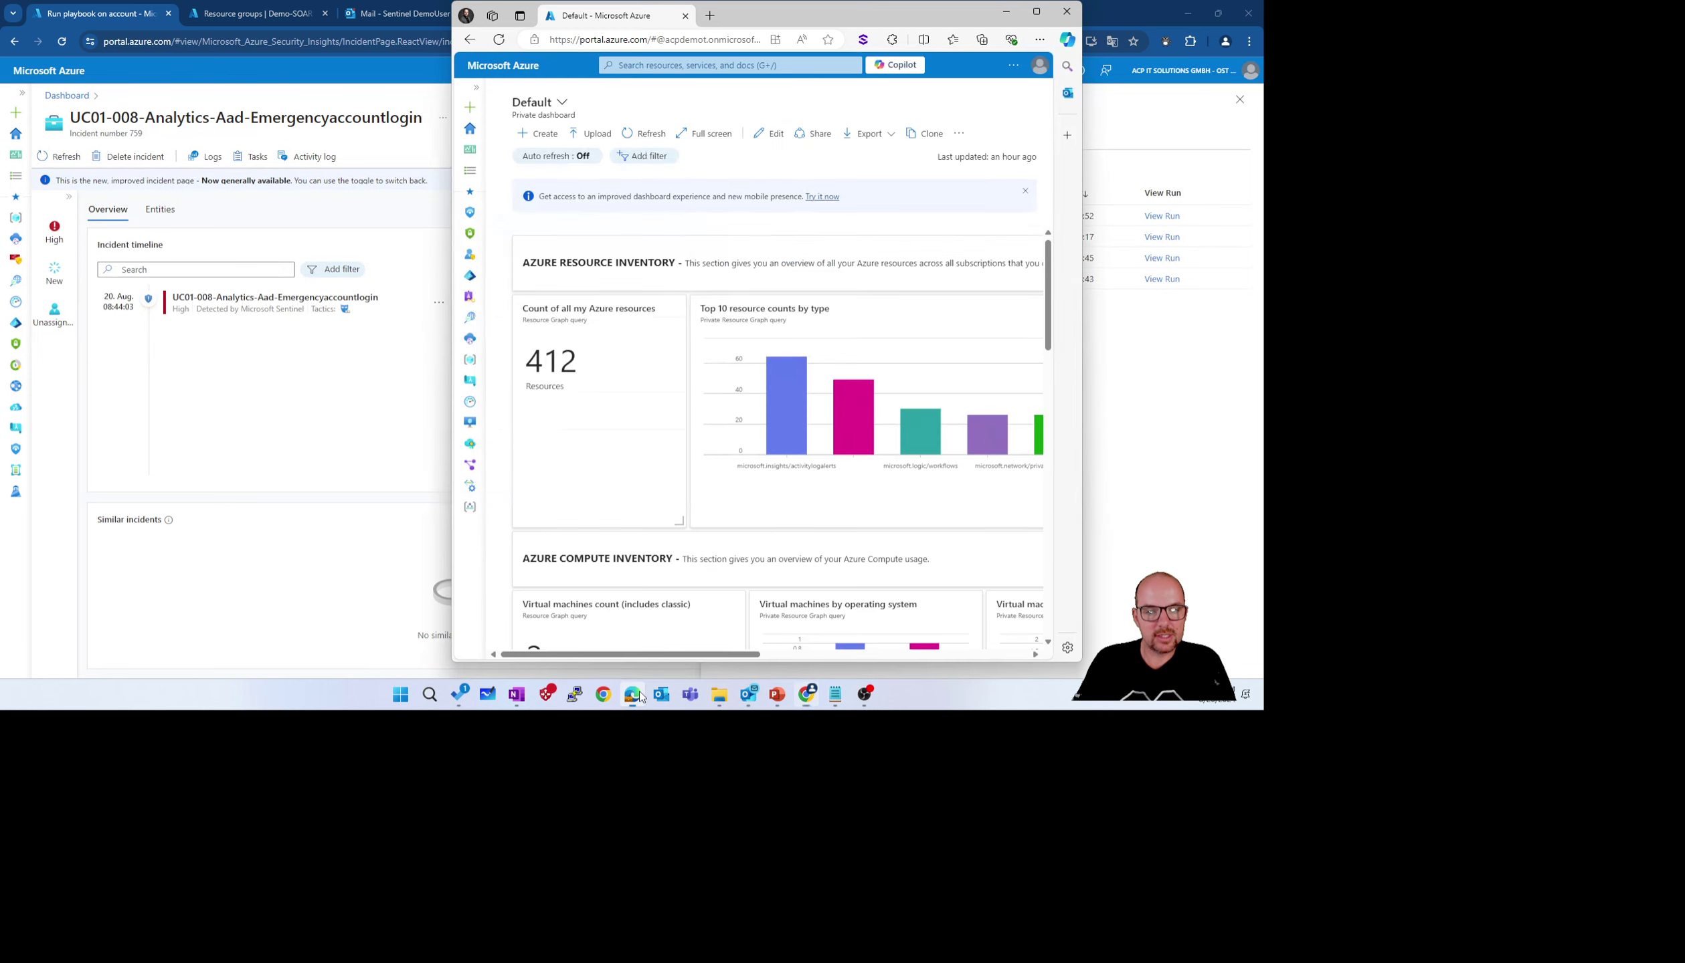
{"action": "left_click", "coordinate": [472, 214]}
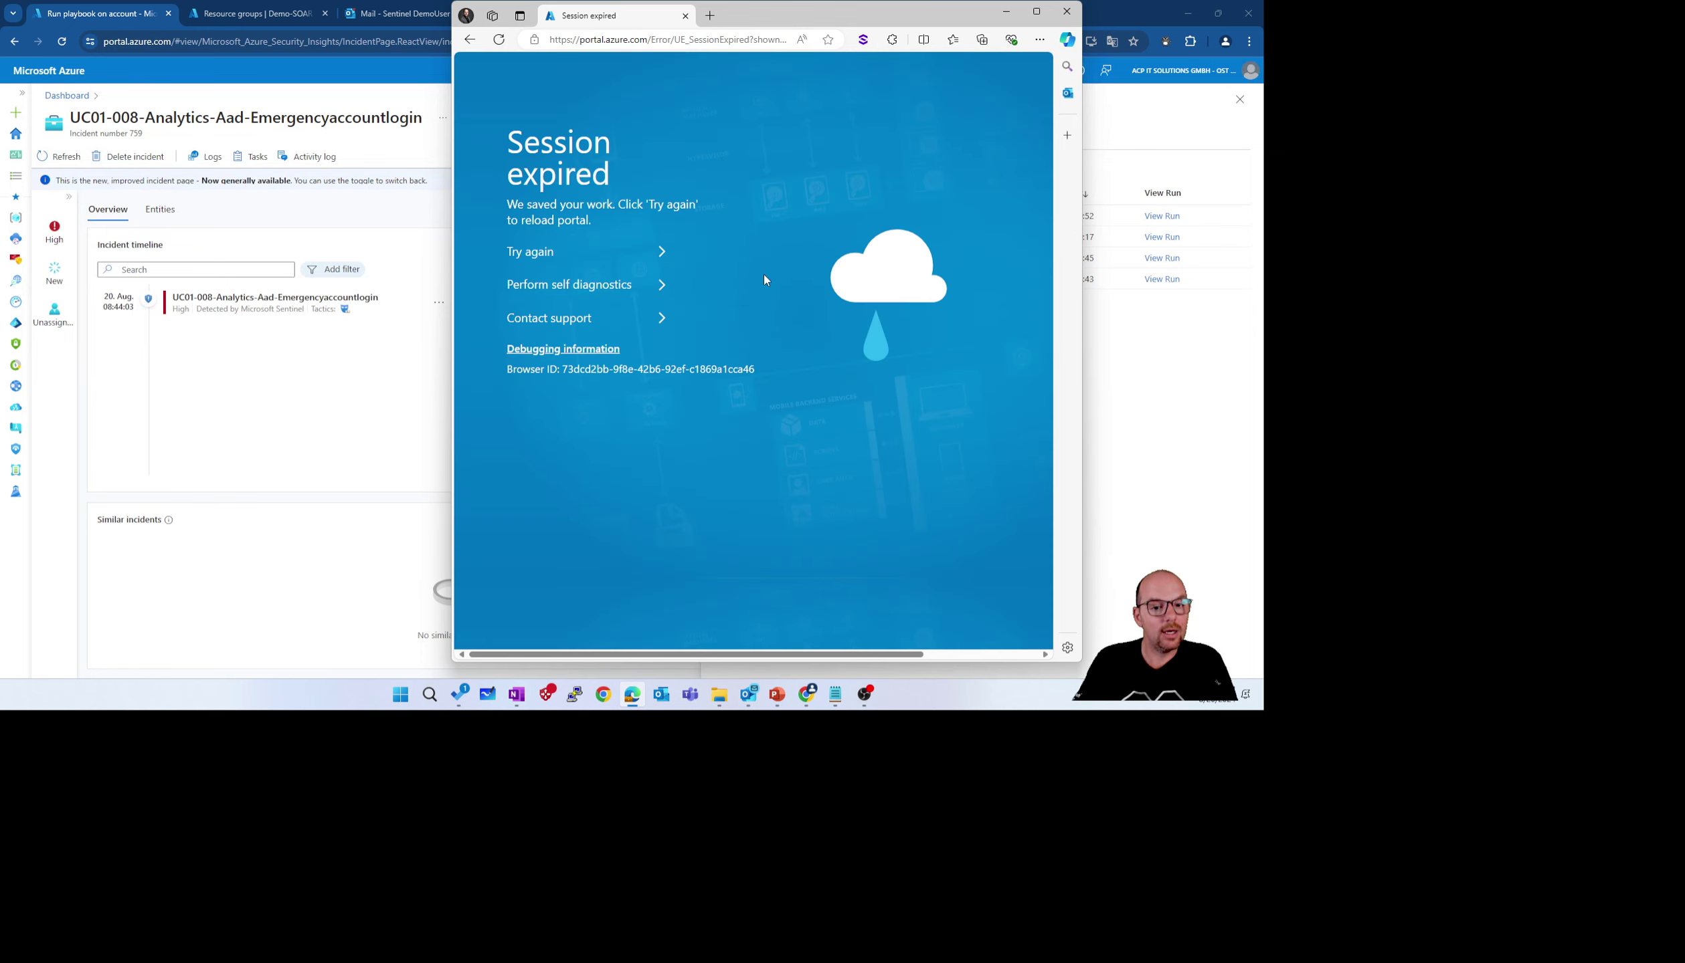
{"action": "left_click", "coordinate": [536, 253]}
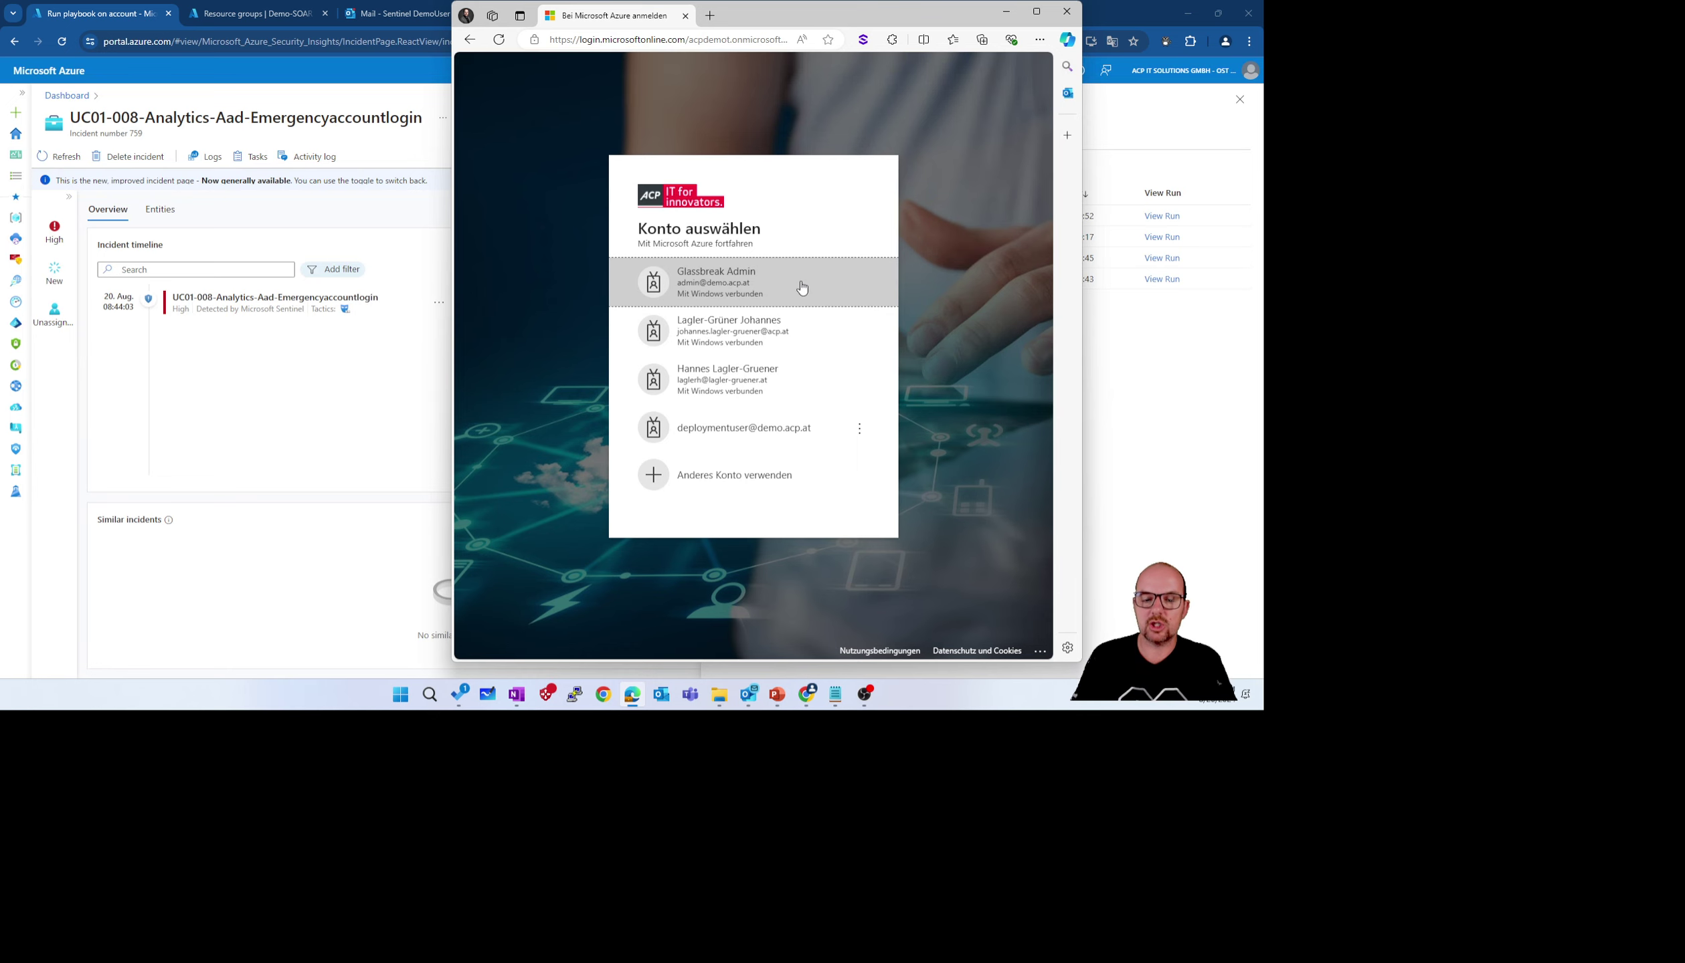
Read the Revoke user session notification email in the Outlook inbox and return to the incident's playbook runs
{"action": "left_click", "coordinate": [418, 25]}
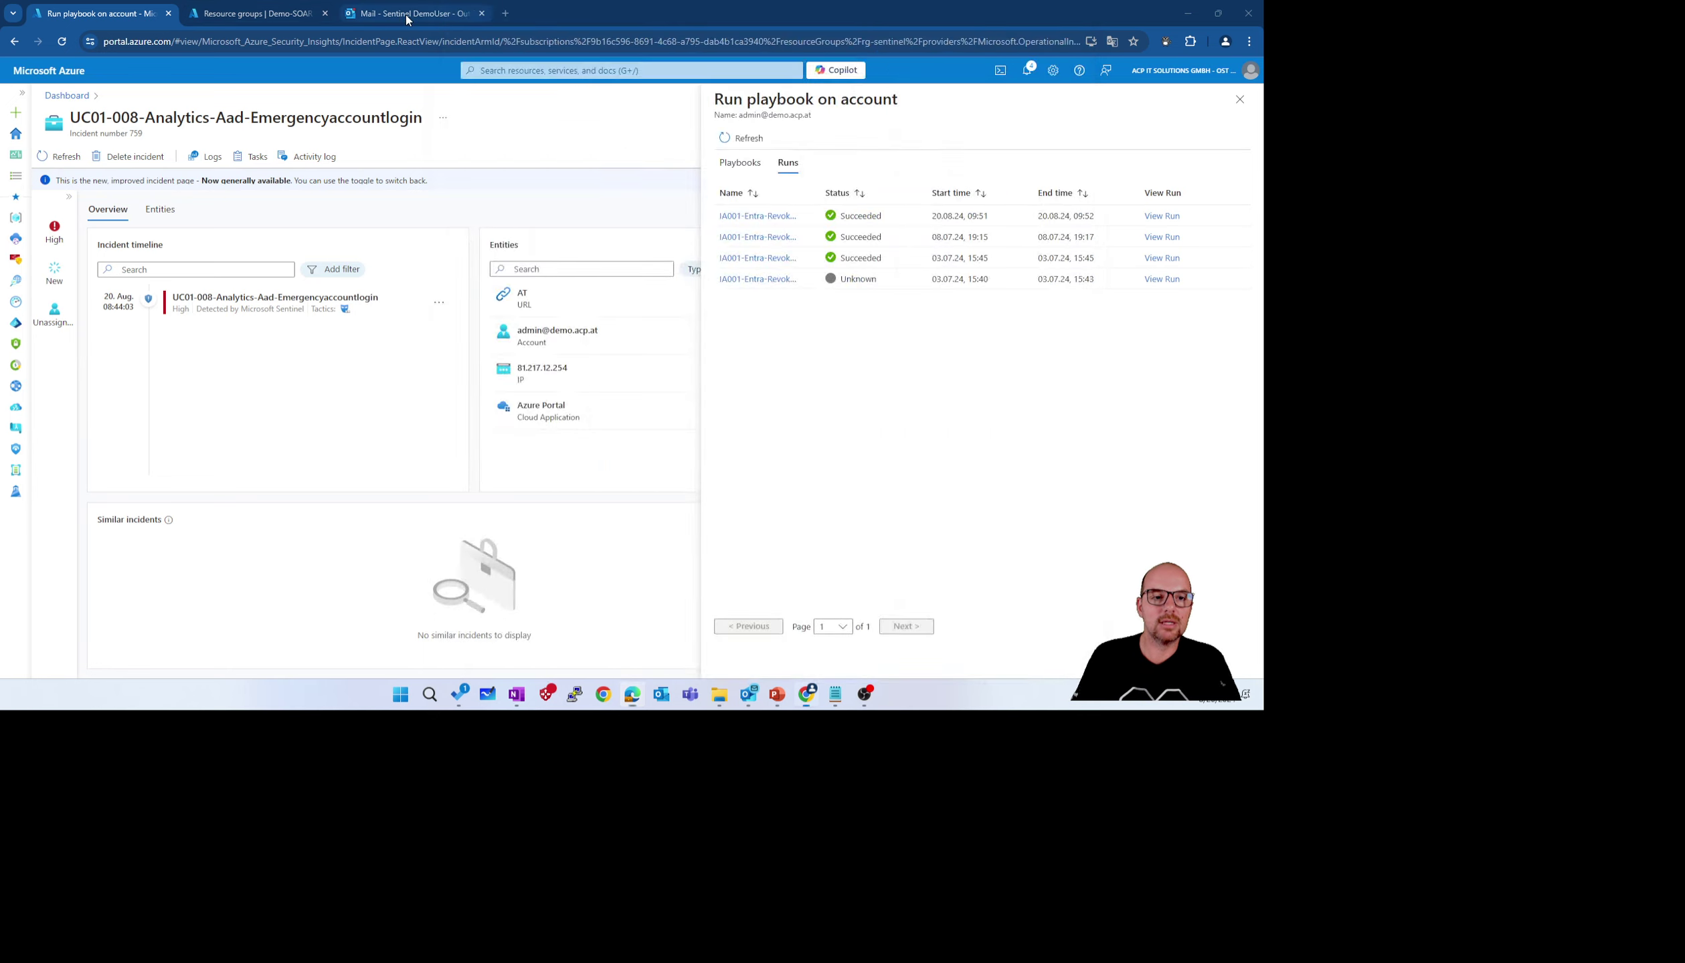
{"action": "left_click", "coordinate": [287, 204]}
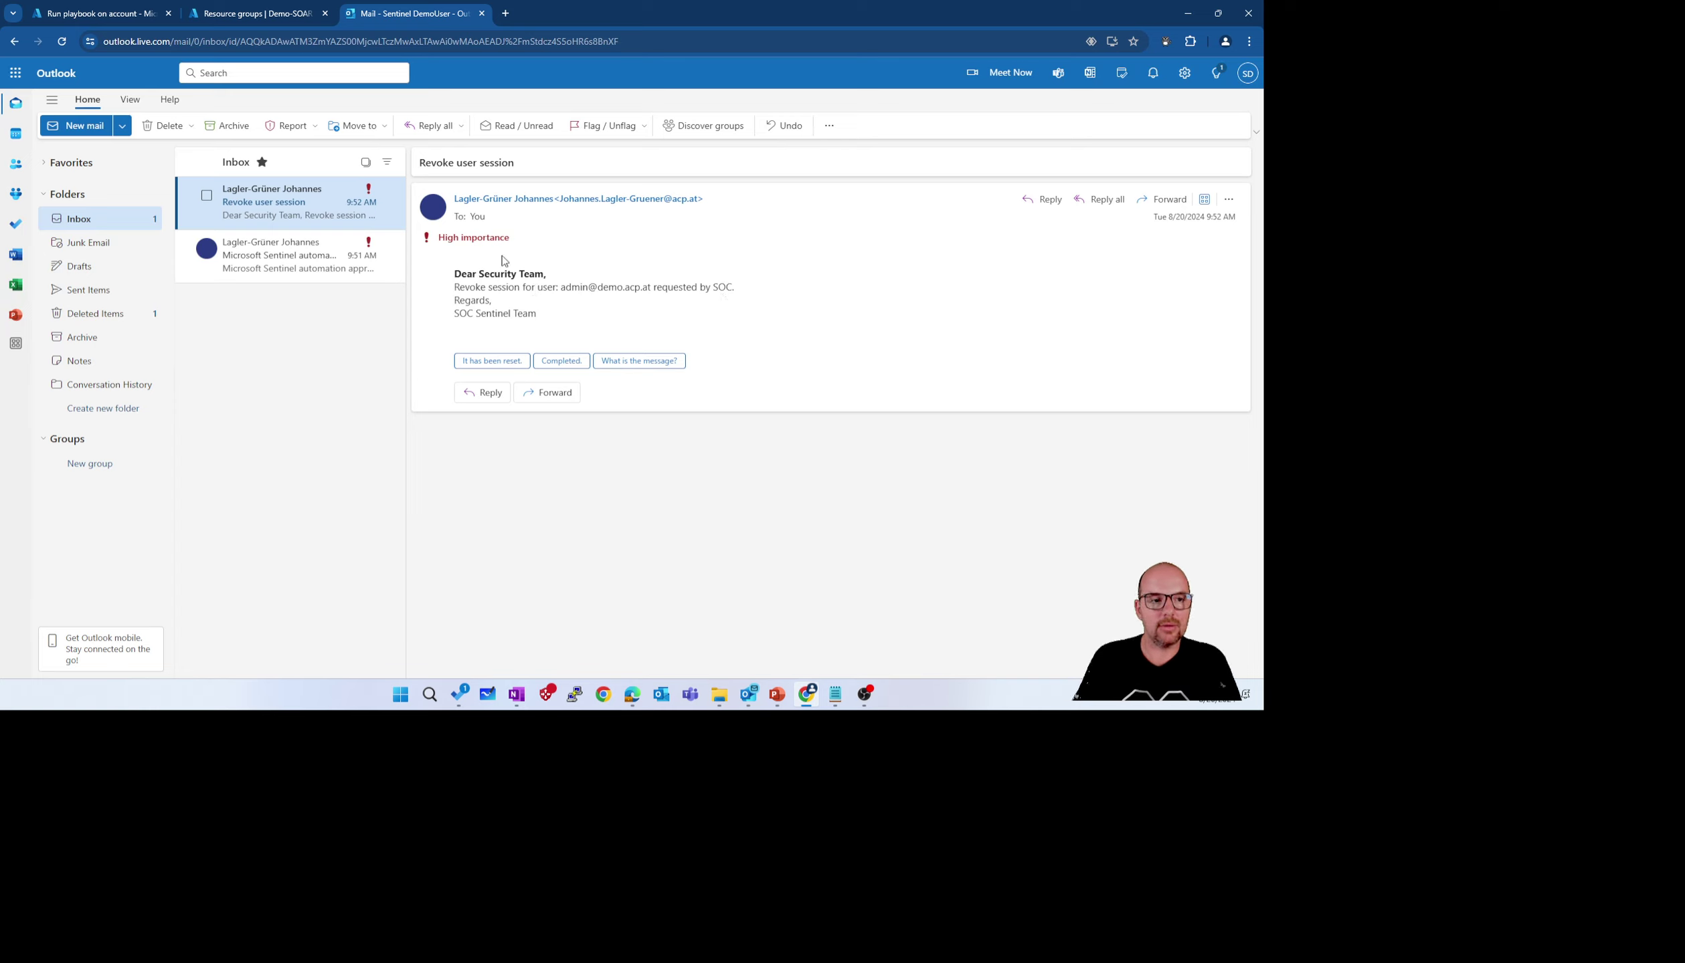
{"action": "left_click", "coordinate": [104, 8]}
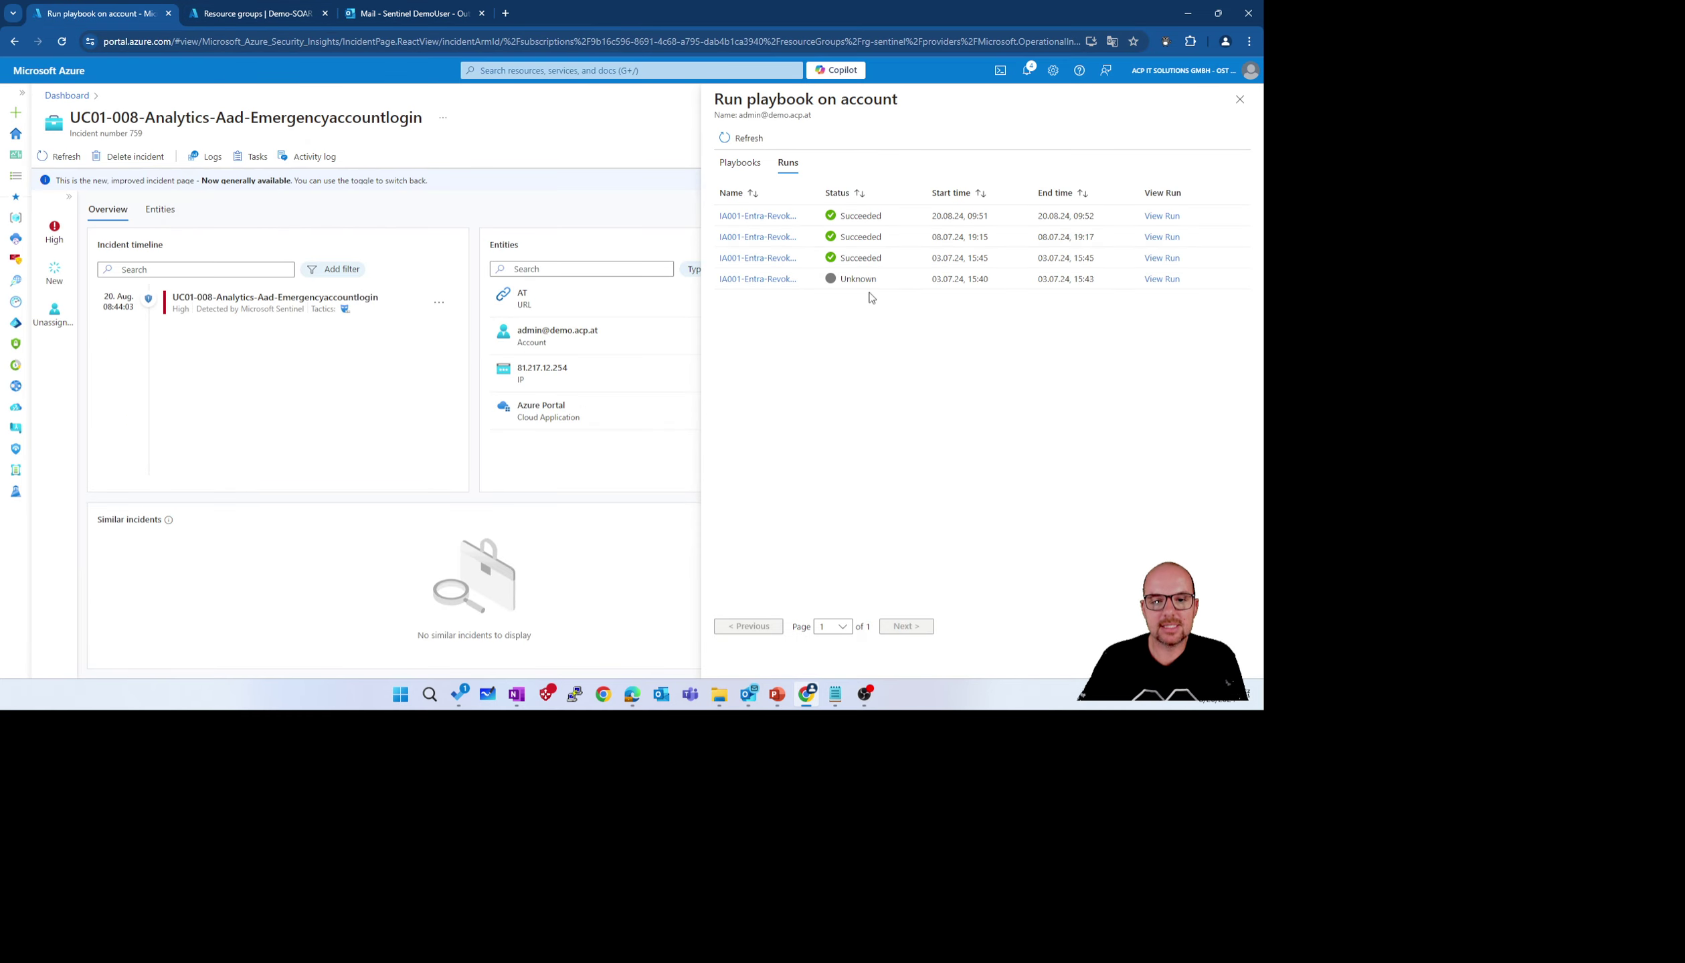
Open the latest run of IA001-Entra-Revoke-User-Session, hide the runs history and trace its actions down to the Condition Approval required action
{"action": "left_click", "coordinate": [779, 217]}
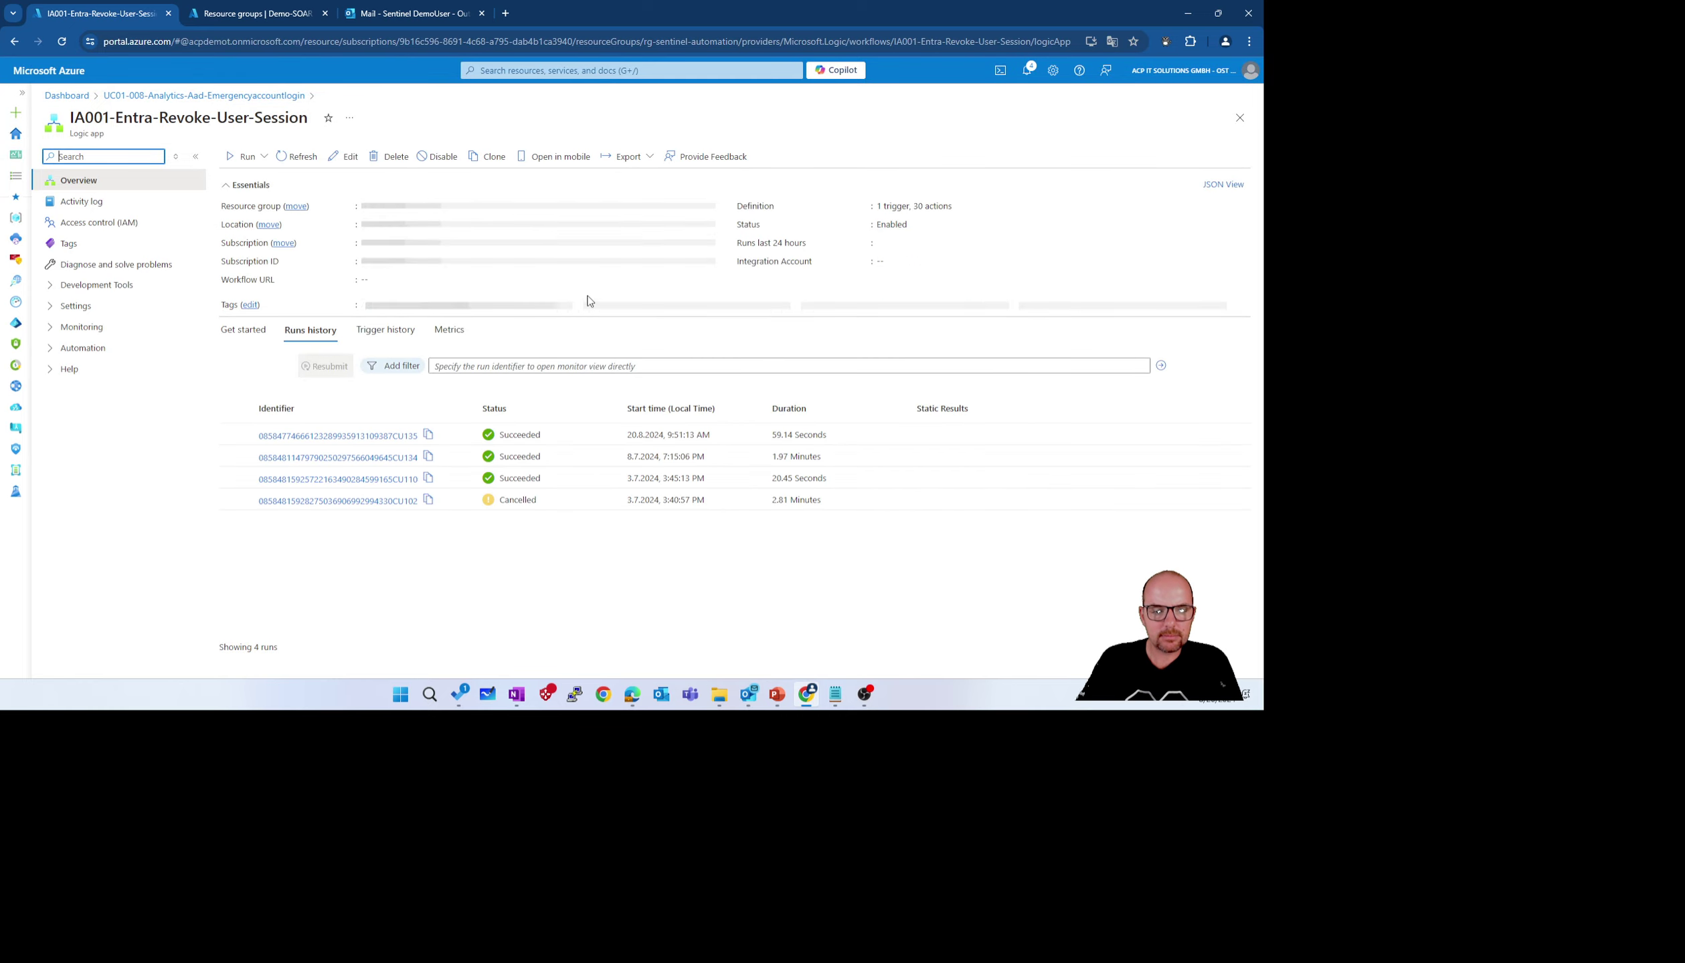
{"action": "left_click", "coordinate": [364, 437]}
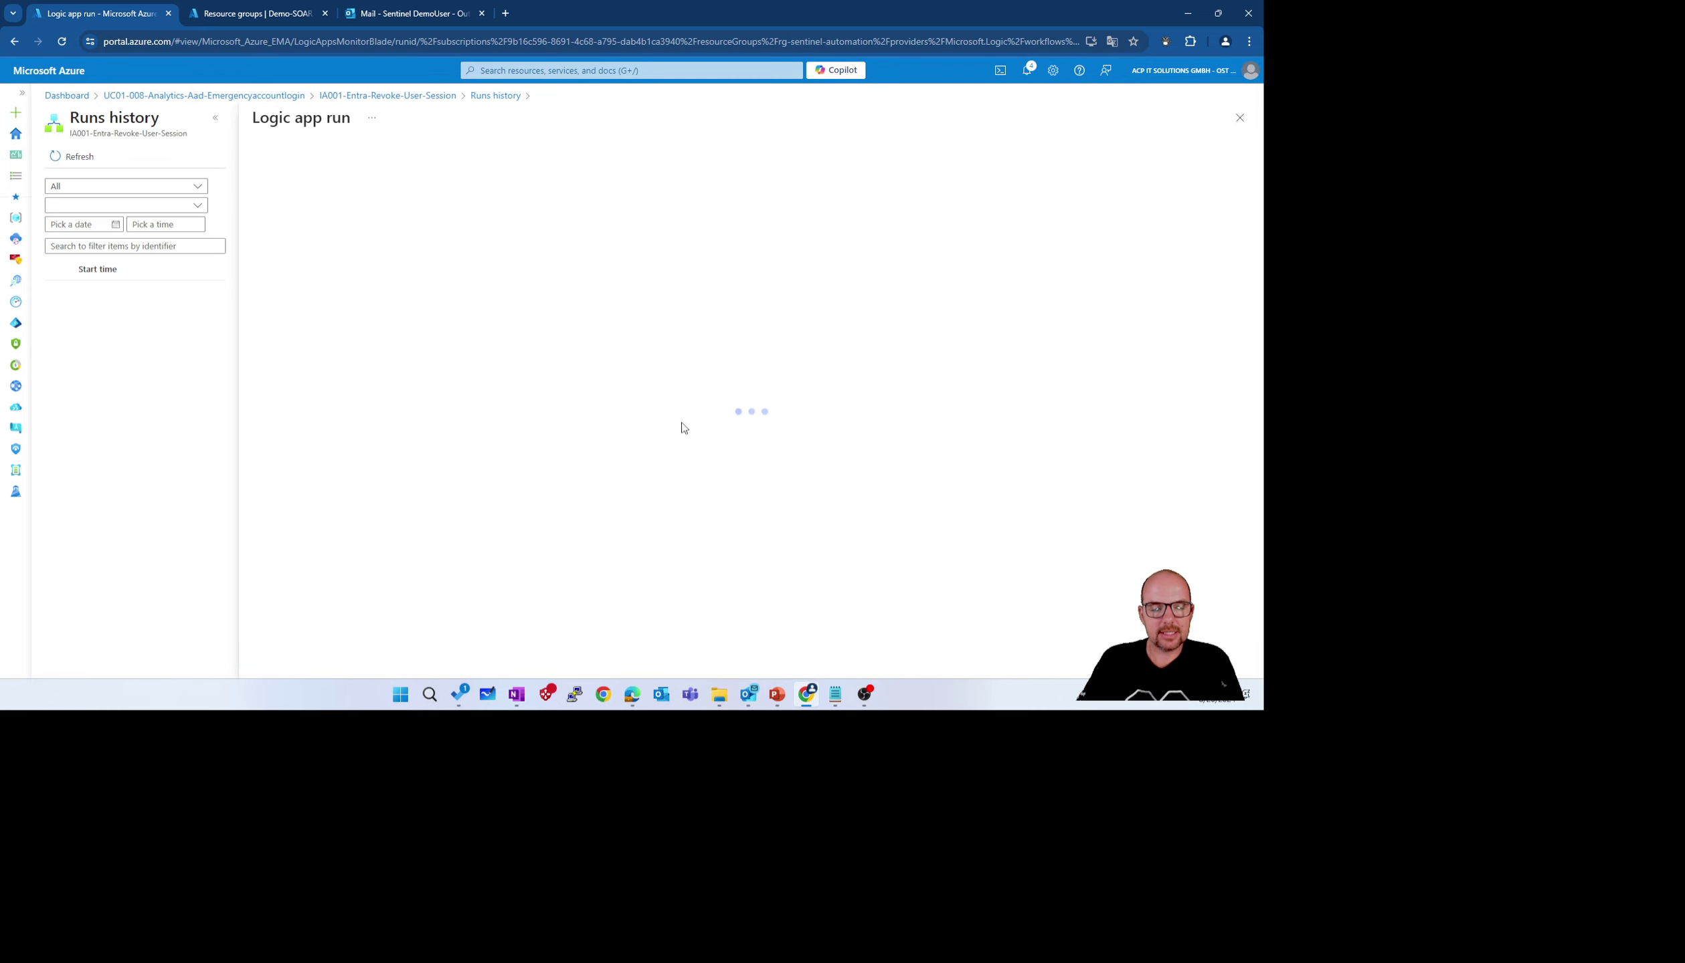
{"action": "left_click", "coordinate": [214, 120]}
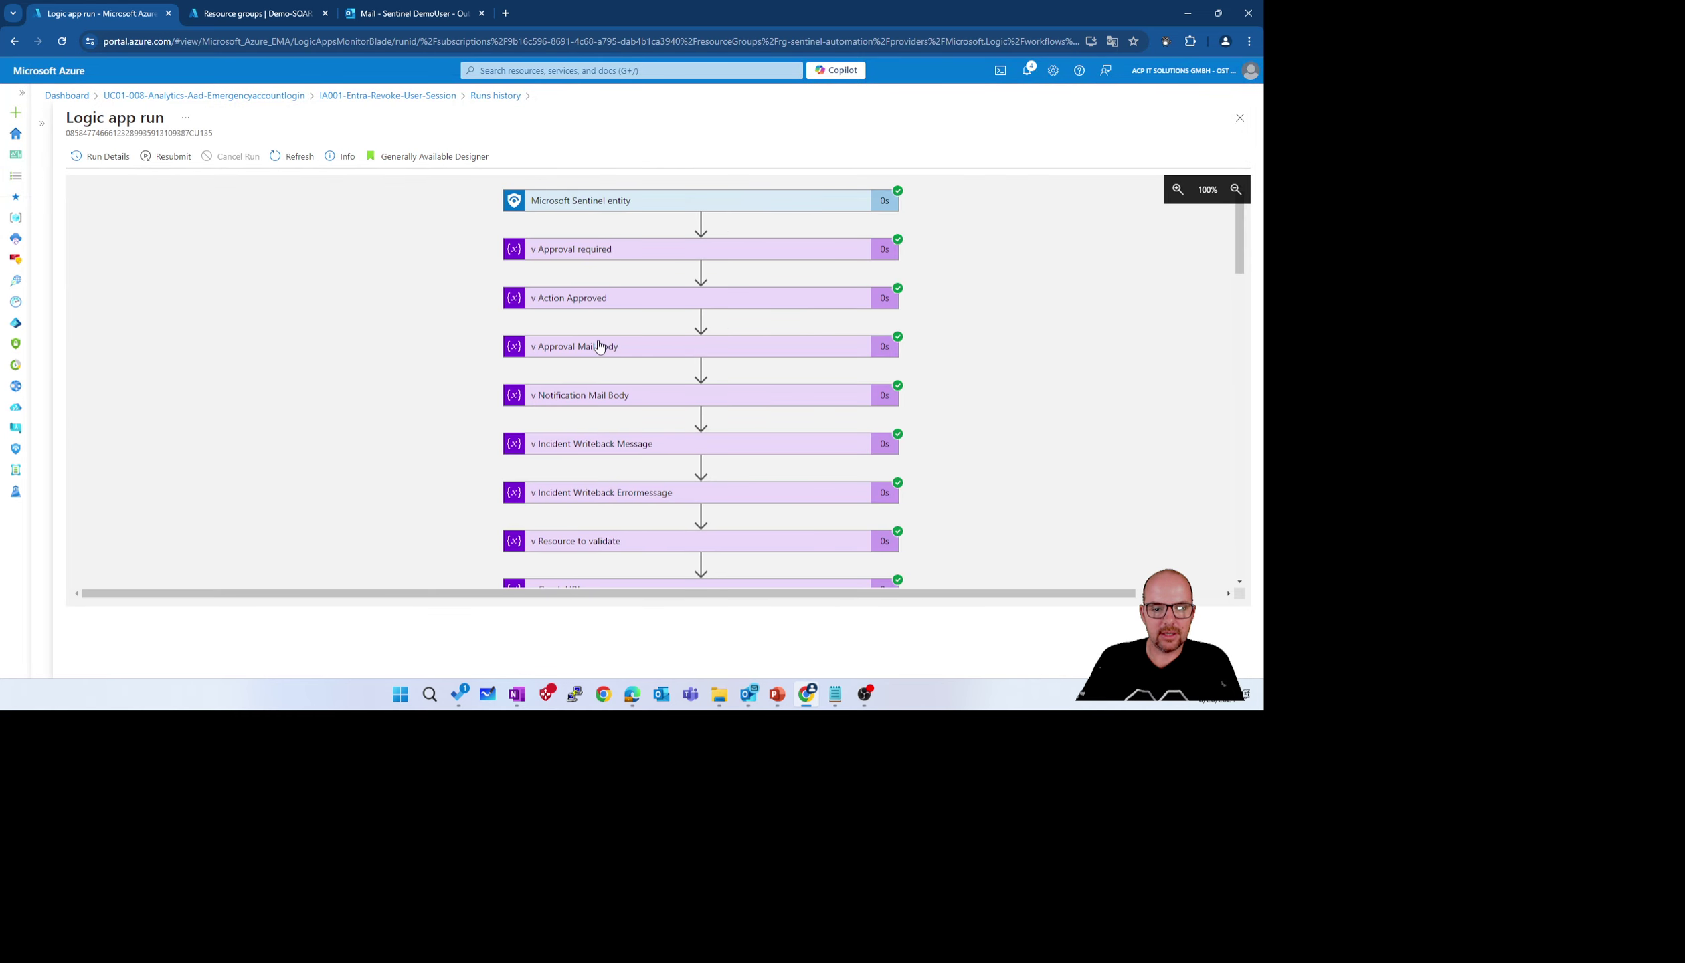
{"action": "scroll", "coordinate": [601, 348], "scroll_direction": "down", "scroll_amount": 6}
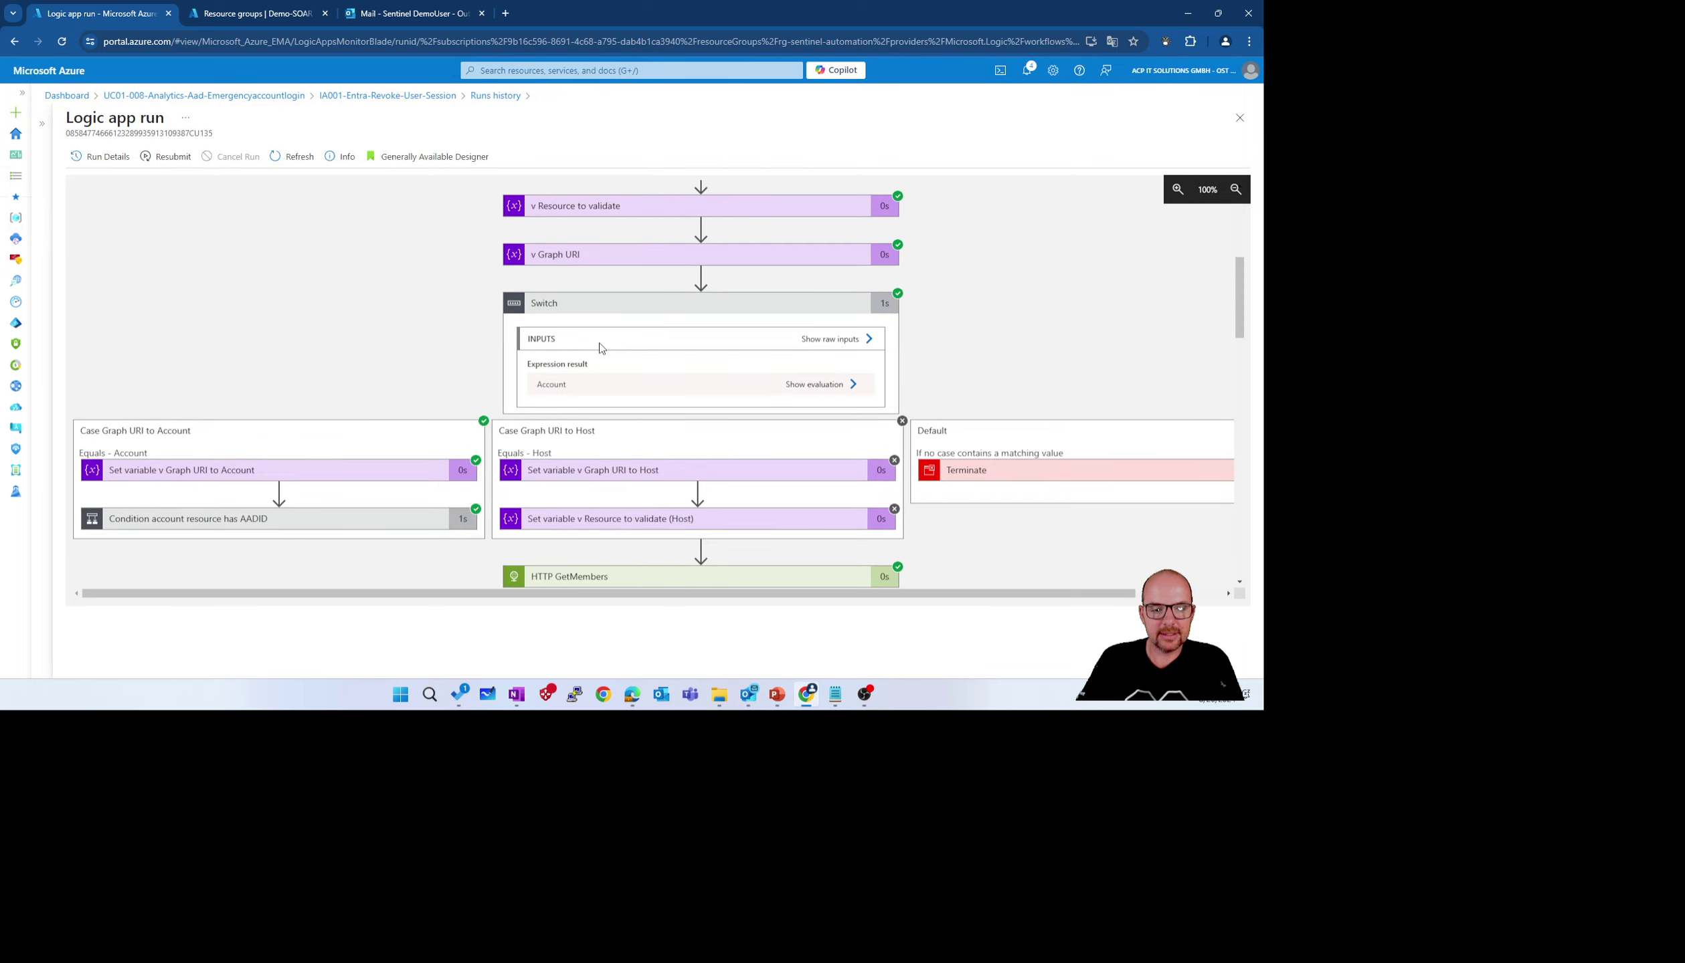
{"action": "scroll", "coordinate": [601, 347], "scroll_direction": "down", "scroll_amount": 4}
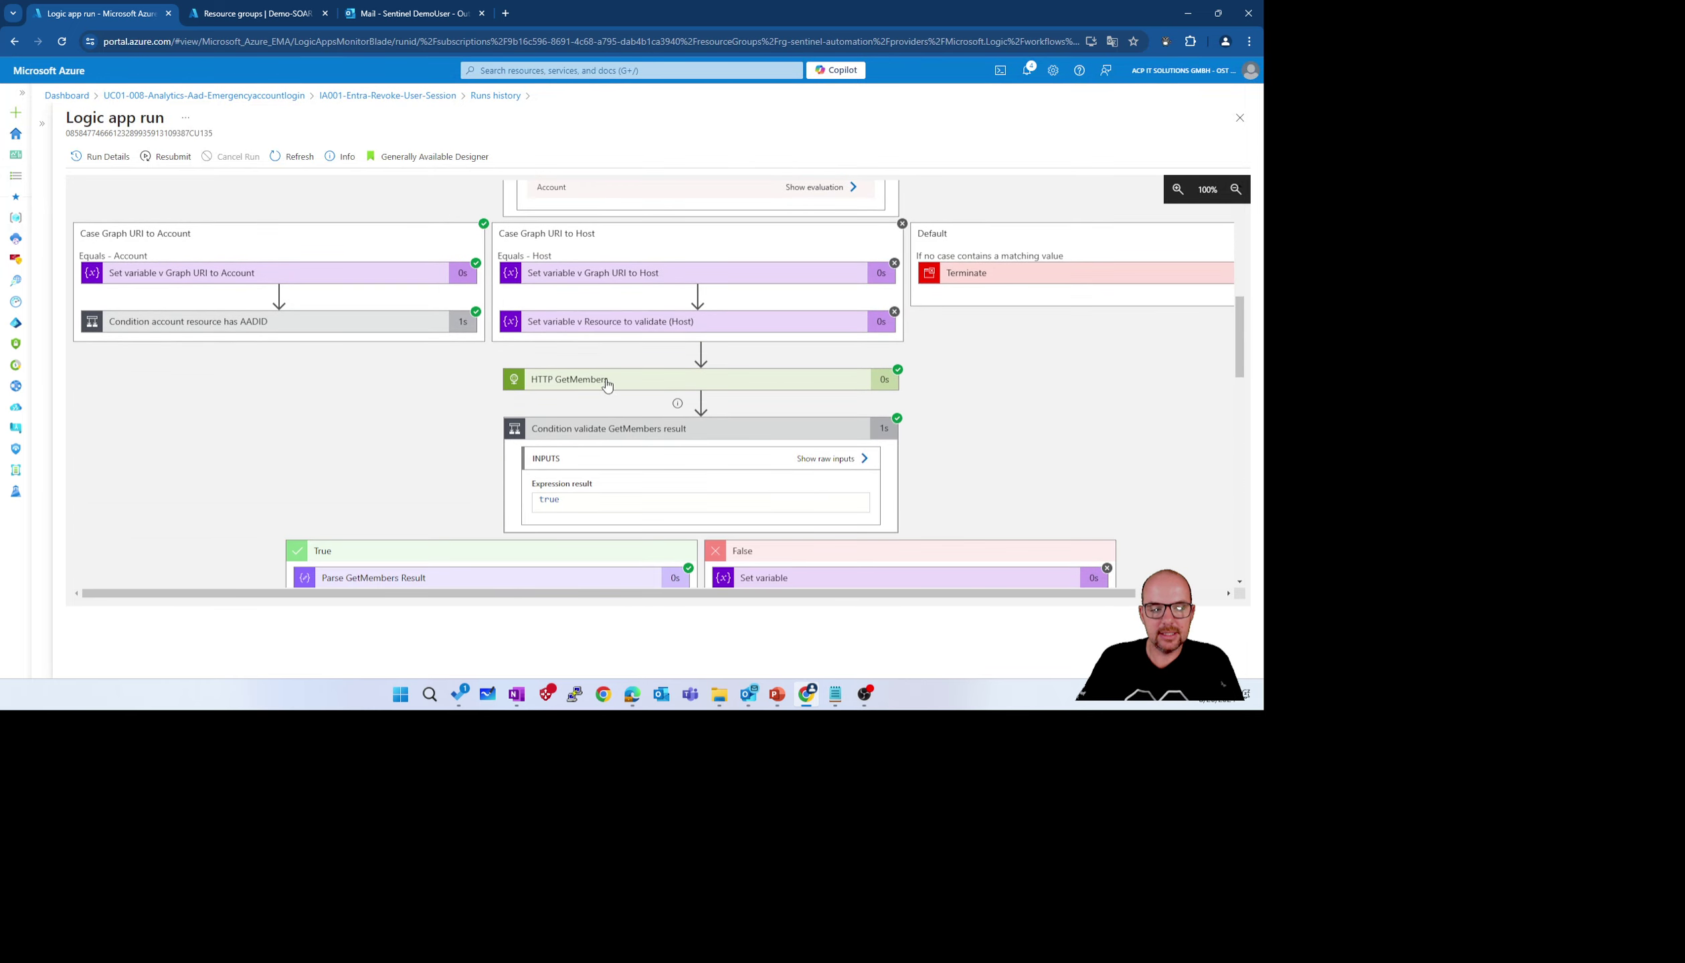
{"action": "scroll", "coordinate": [590, 411], "scroll_direction": "down", "scroll_amount": 4}
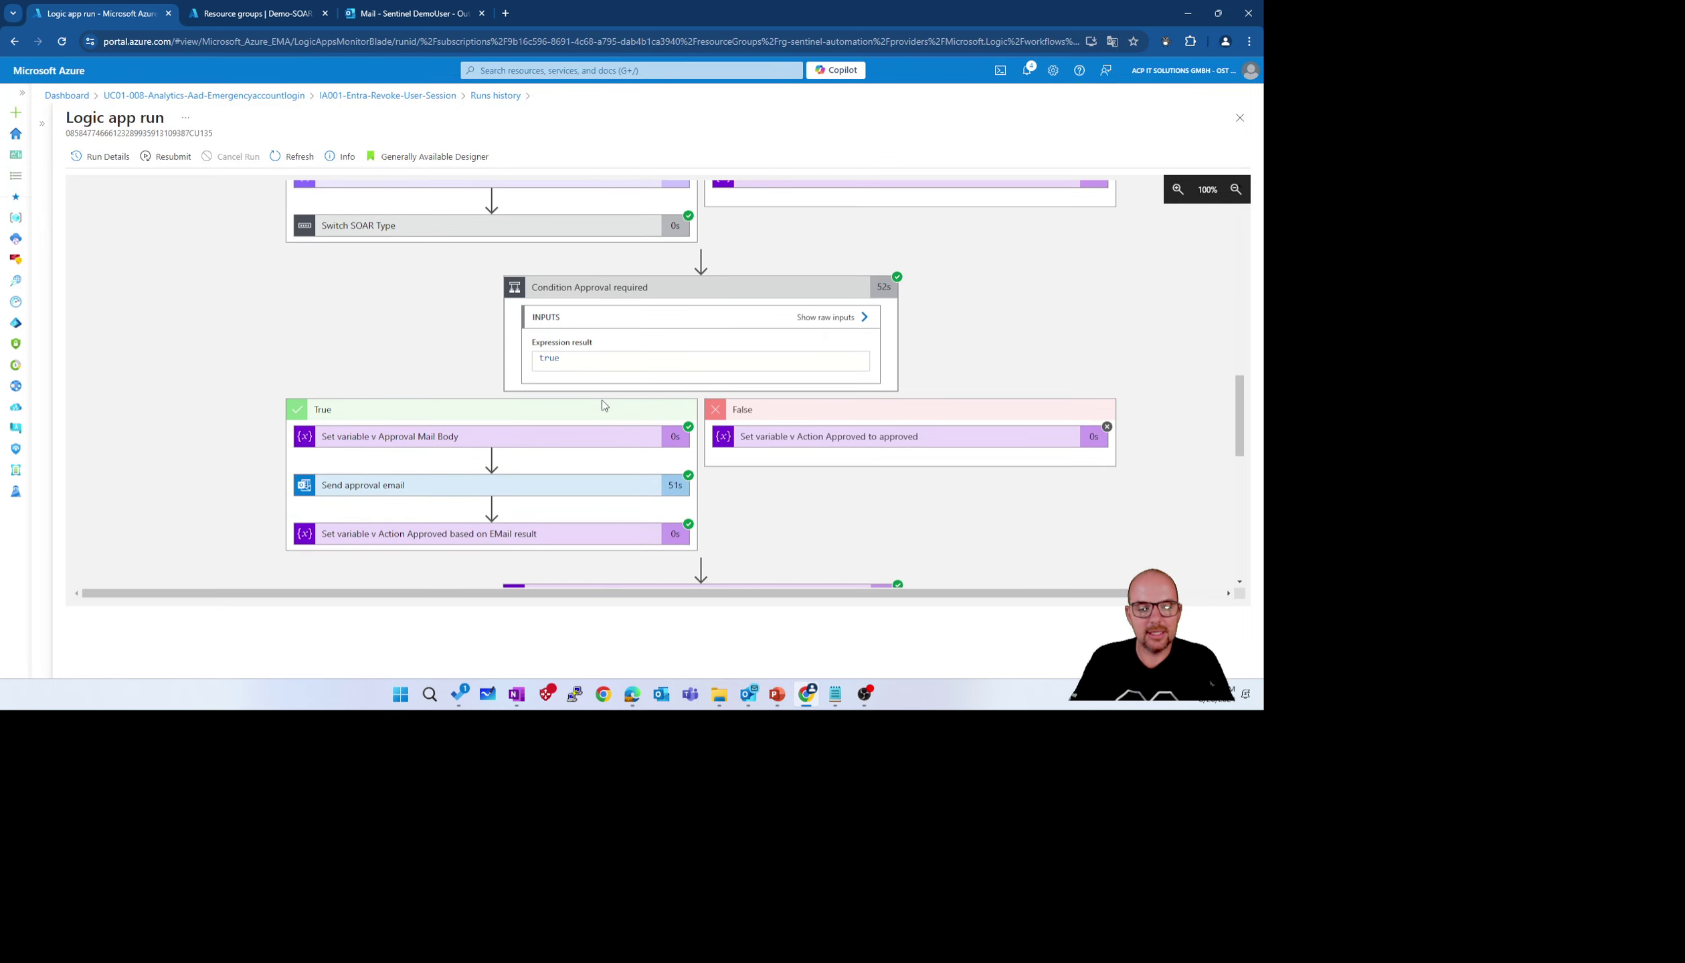
{"action": "scroll", "coordinate": [604, 406], "scroll_direction": "up", "scroll_amount": 1}
{"action": "scroll", "coordinate": [386, 477], "scroll_direction": "down", "scroll_amount": 1}
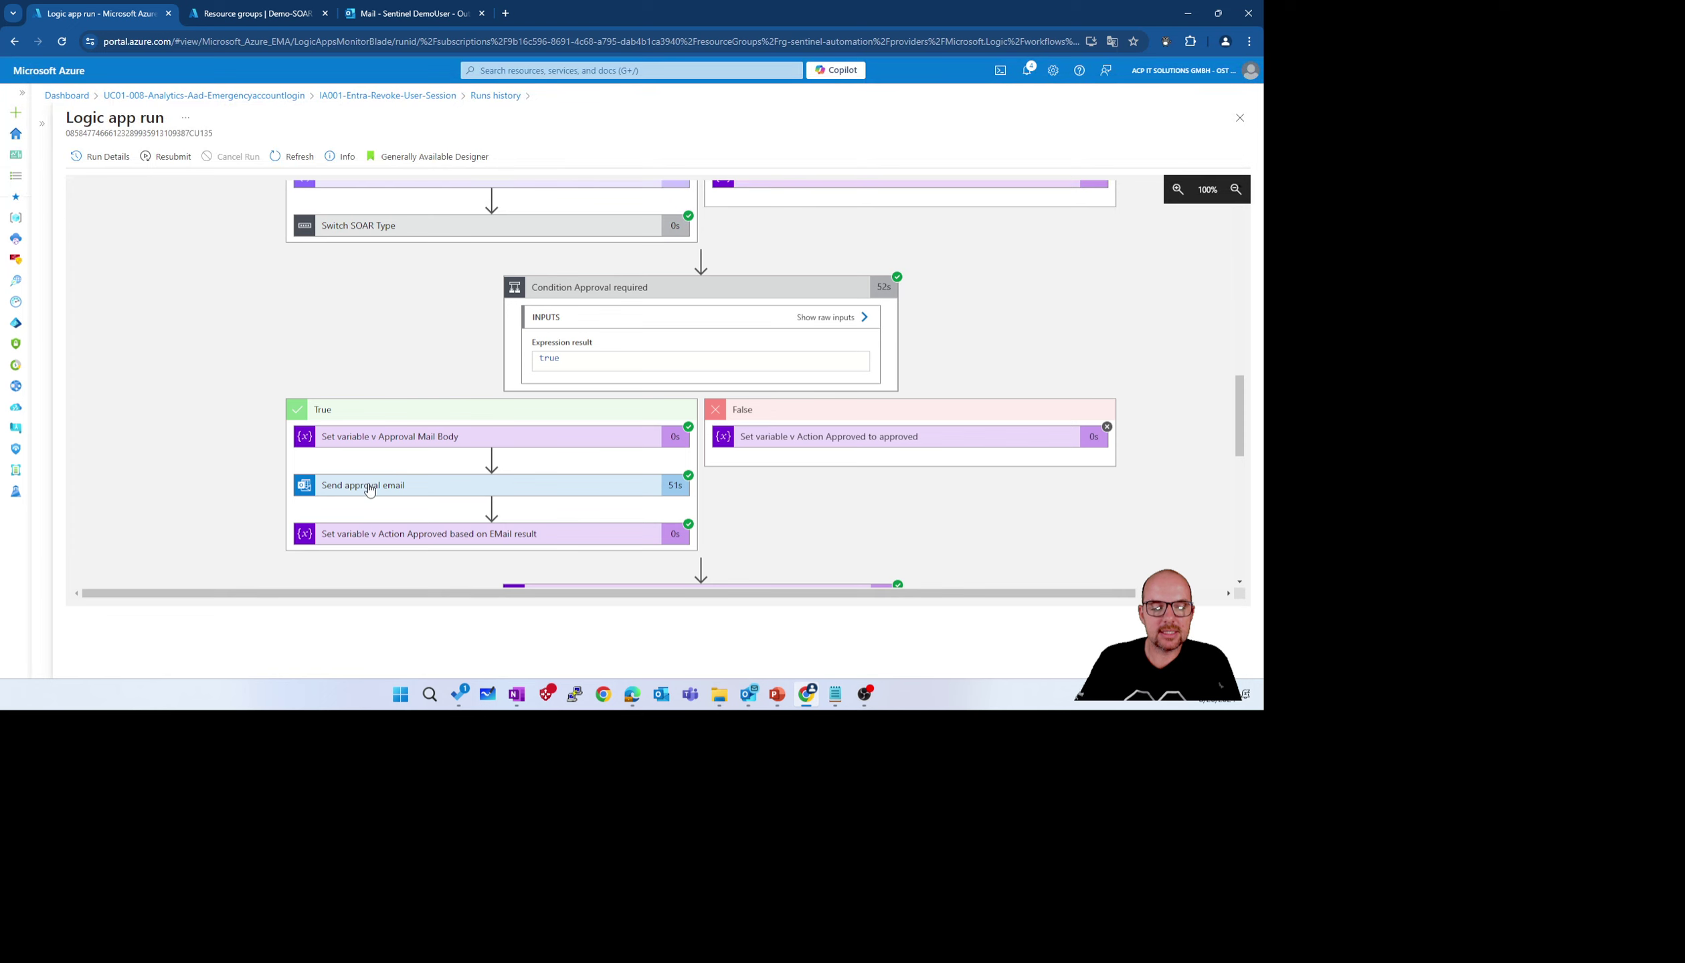
Expand the Send approval email action in the run and review its output along with the preceding conditions
{"action": "left_click", "coordinate": [369, 488]}
{"action": "scroll", "coordinate": [253, 418], "scroll_direction": "down", "scroll_amount": 3}
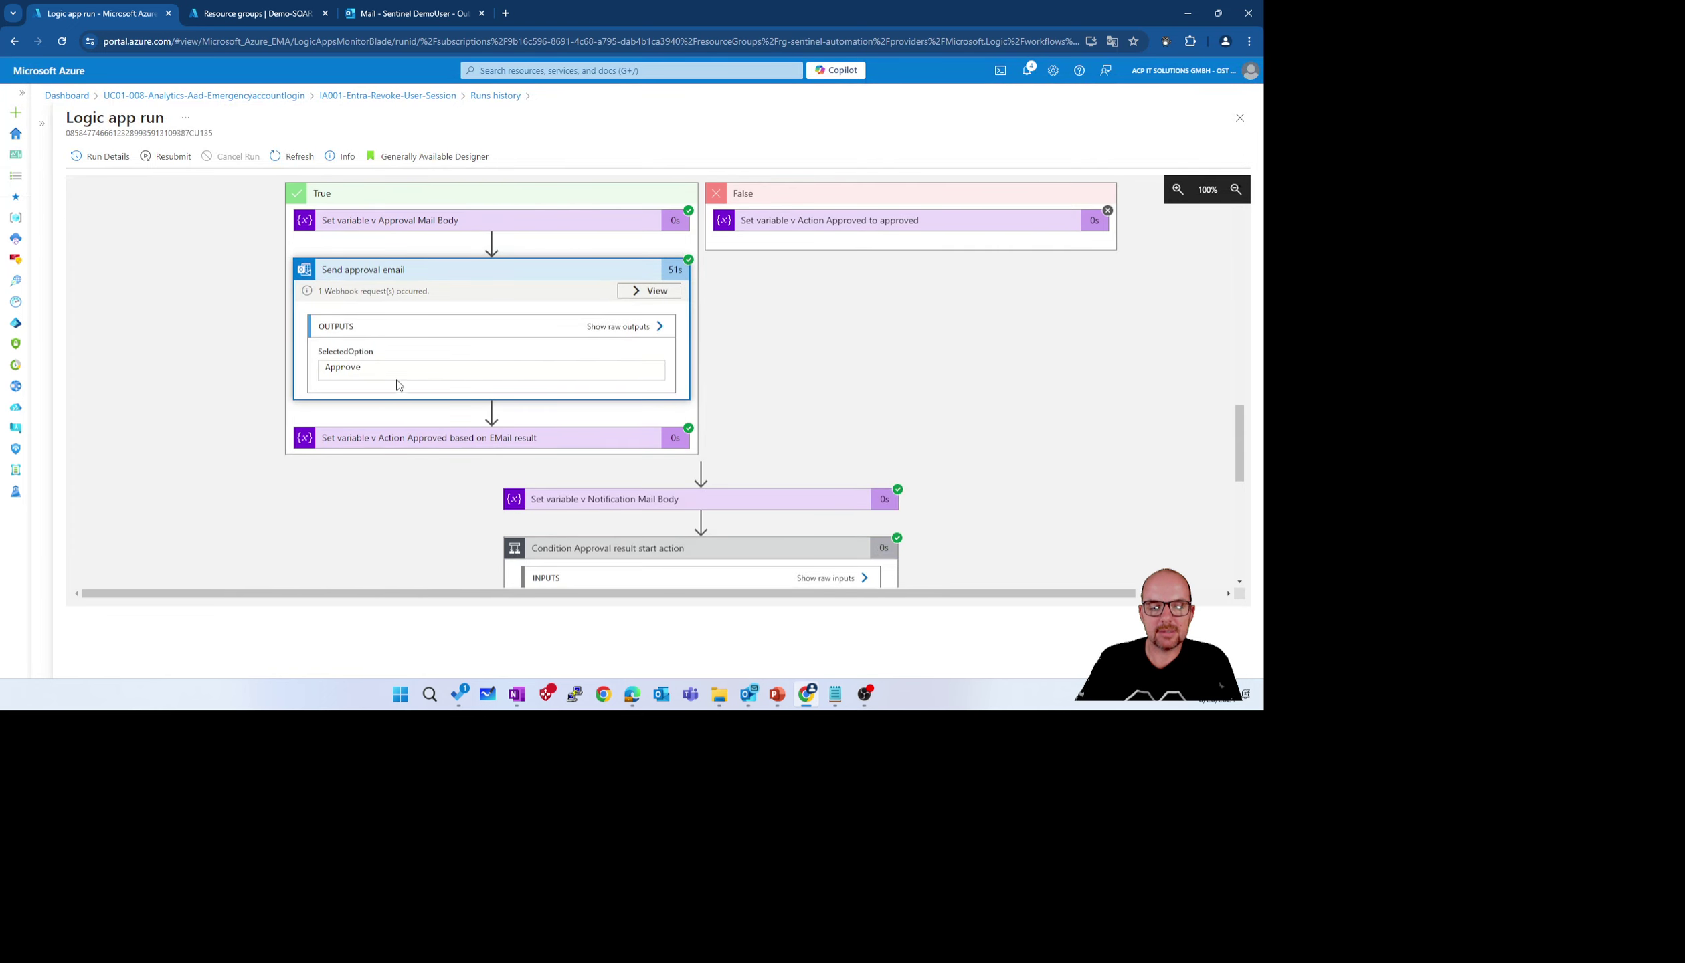
{"action": "scroll", "coordinate": [400, 279], "scroll_direction": "up", "scroll_amount": 3}
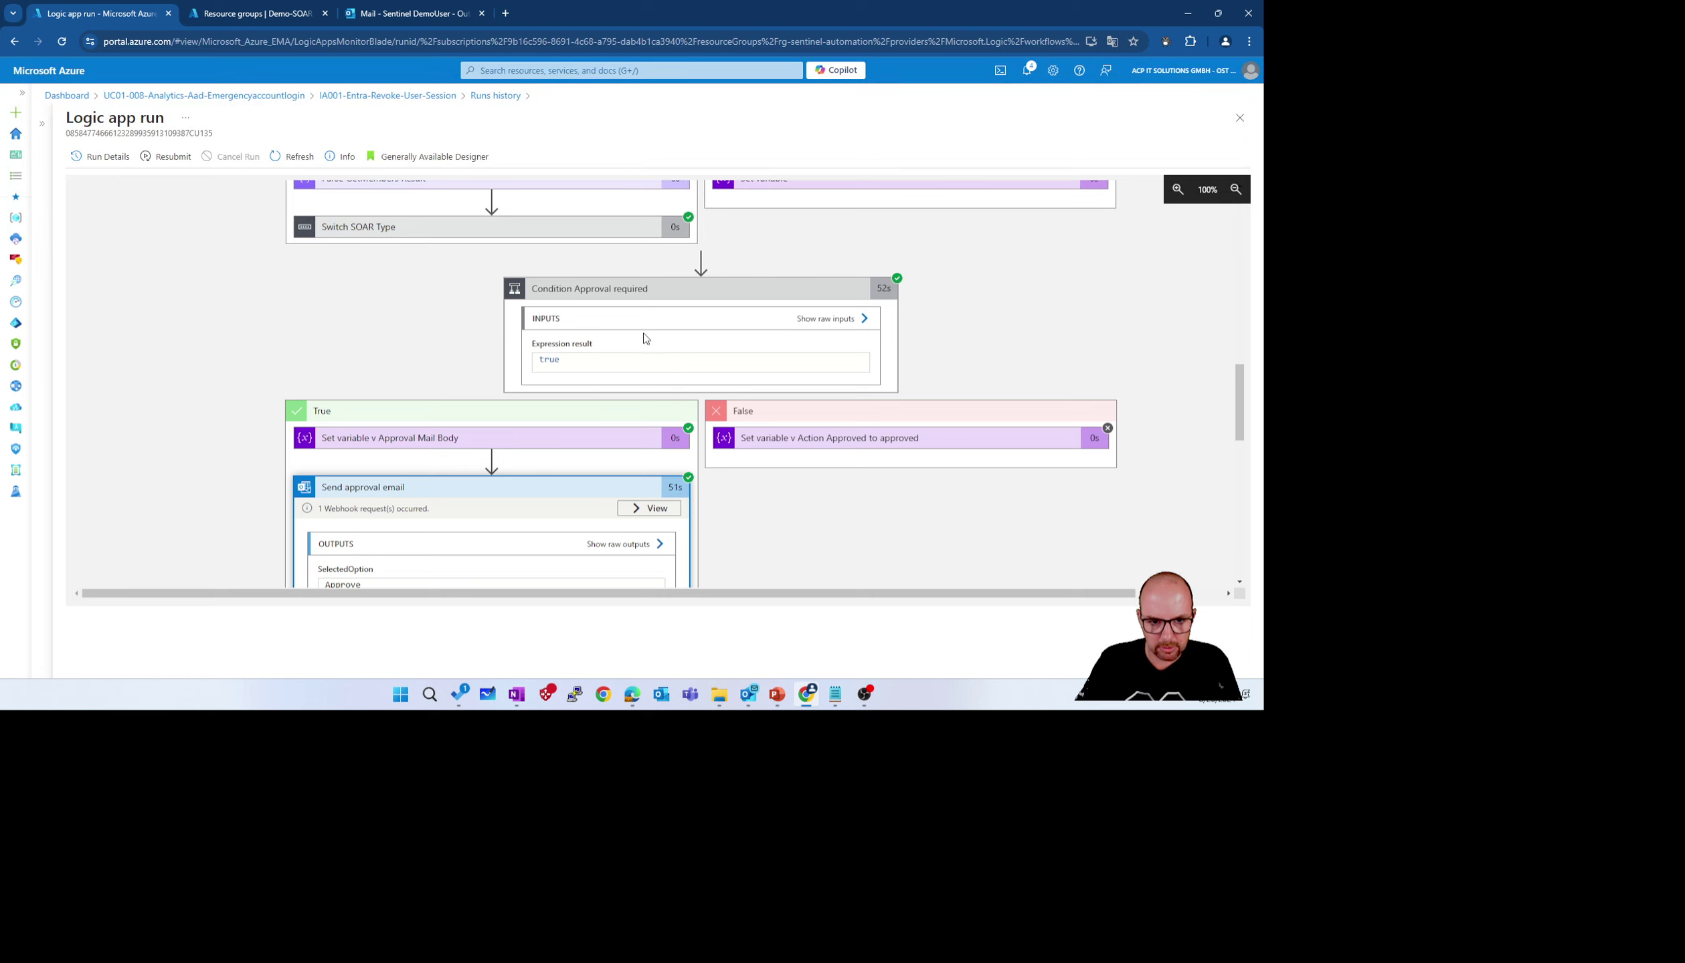
{"action": "scroll", "coordinate": [644, 337], "scroll_direction": "up", "scroll_amount": 3}
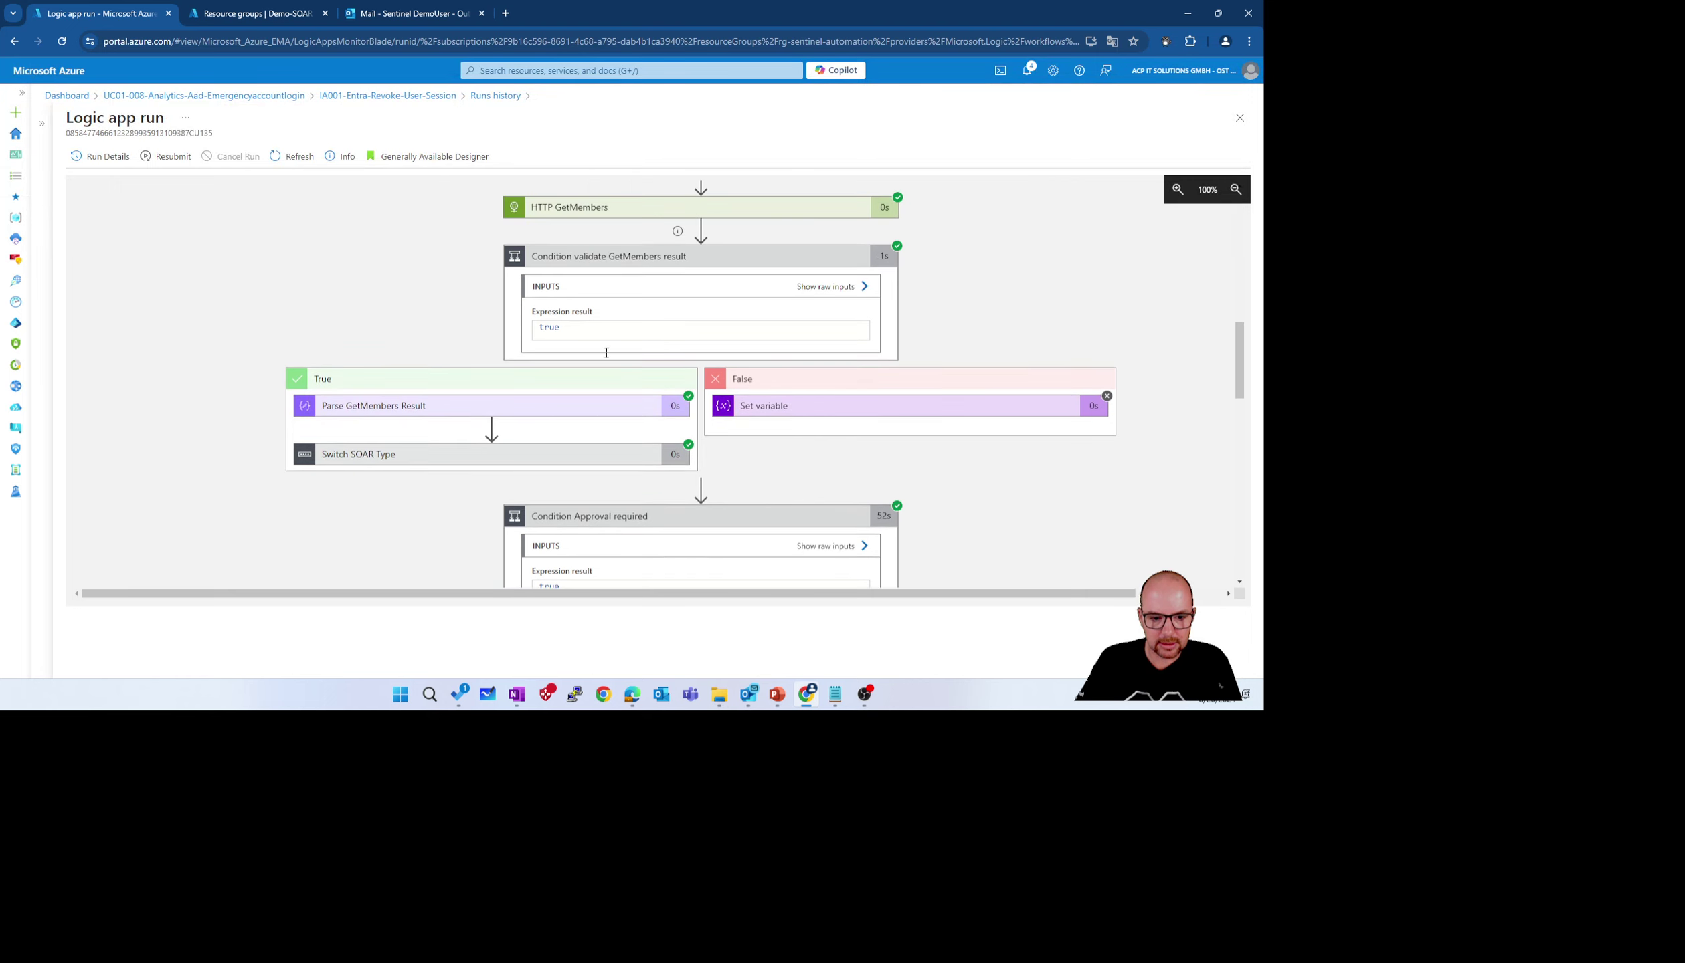
{"action": "scroll", "coordinate": [415, 488], "scroll_direction": "down", "scroll_amount": 5}
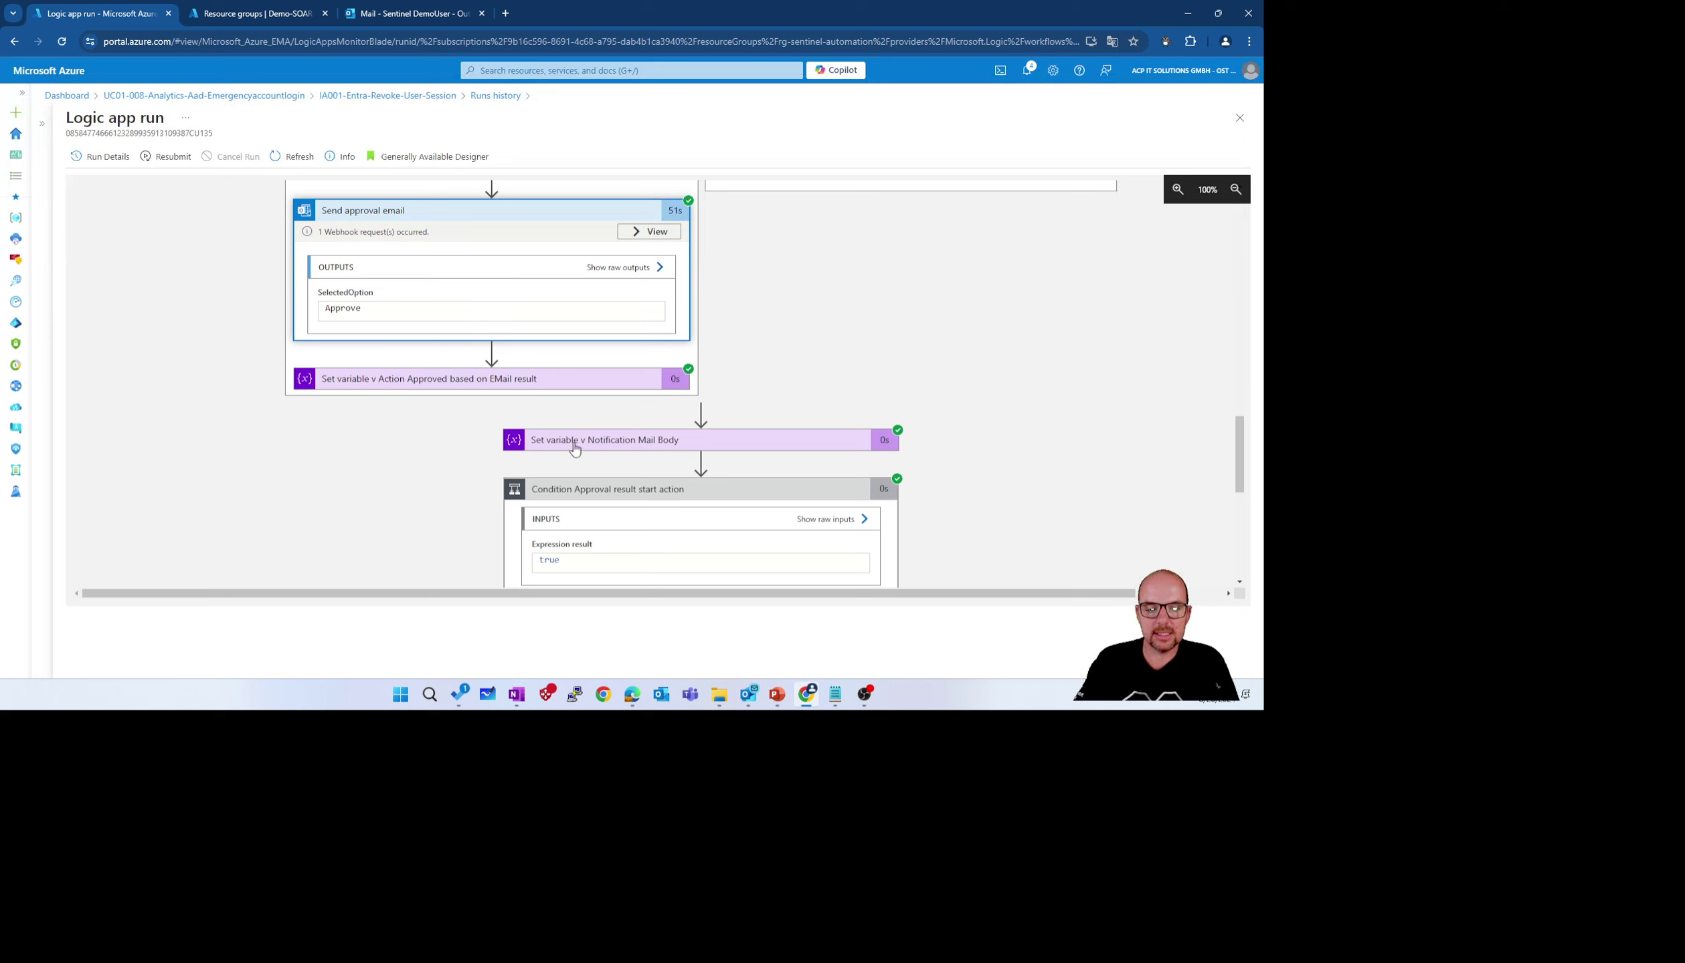
Inspect the inputs of the HTTP action in the True branch of Condition Approval result start action, and collapse it
{"action": "scroll", "coordinate": [575, 445], "scroll_direction": "down", "scroll_amount": 3}
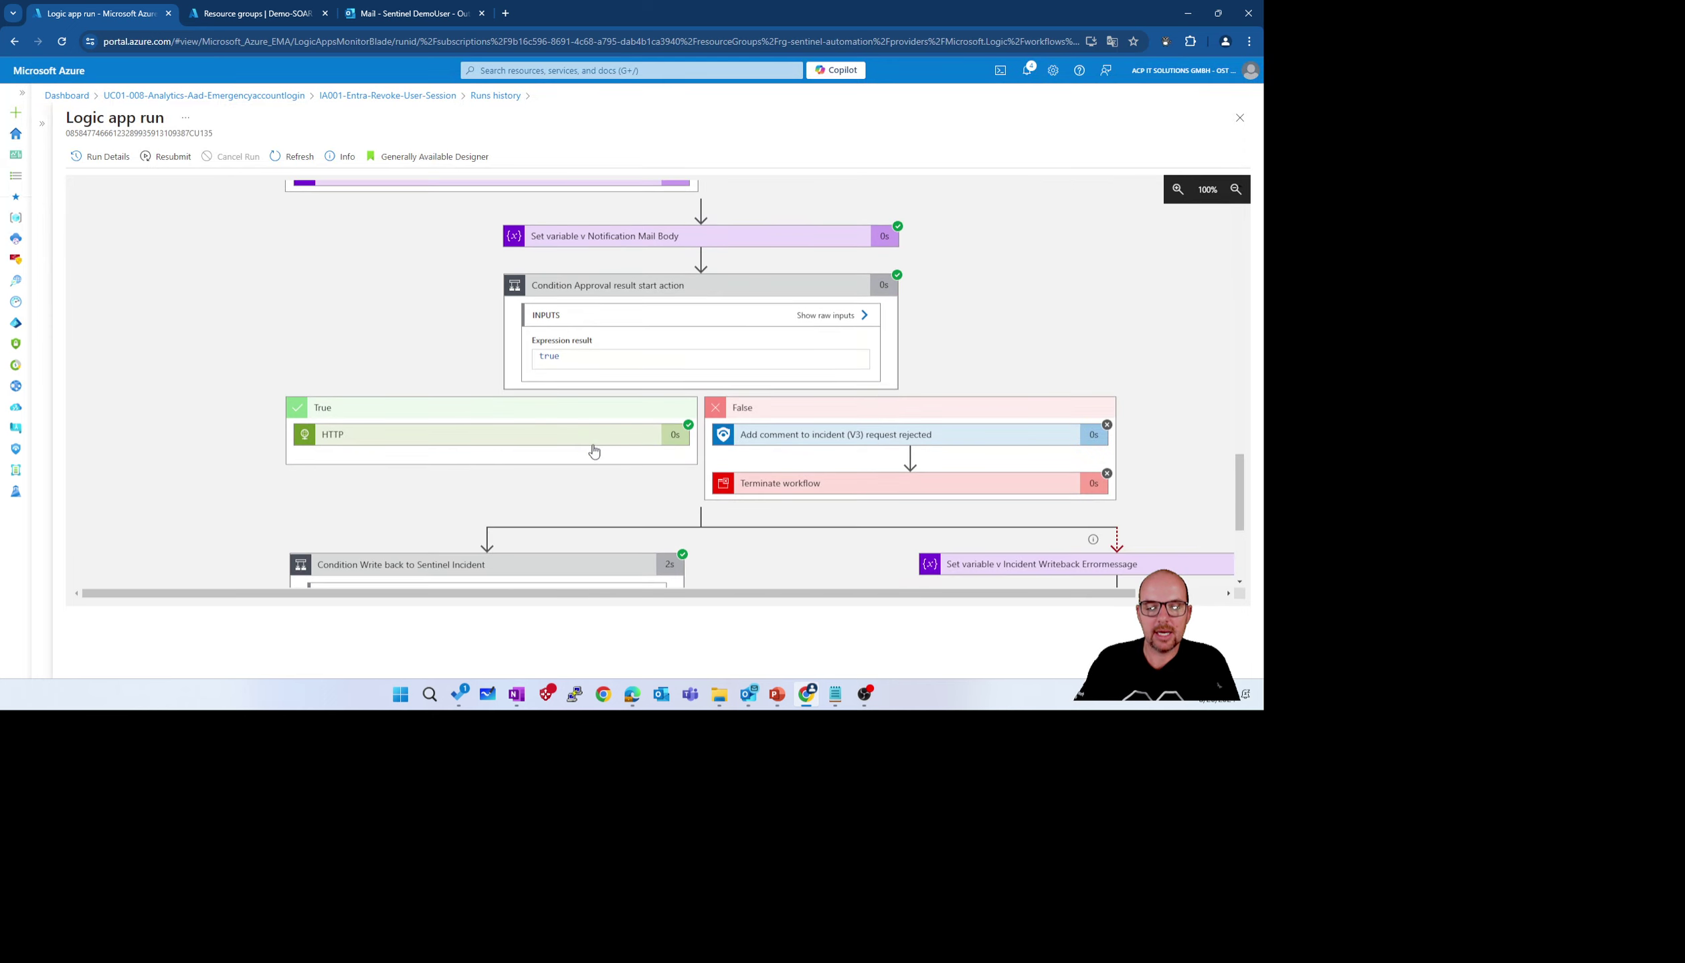
{"action": "left_click", "coordinate": [405, 446]}
{"action": "scroll", "coordinate": [440, 461], "scroll_direction": "down", "scroll_amount": 2}
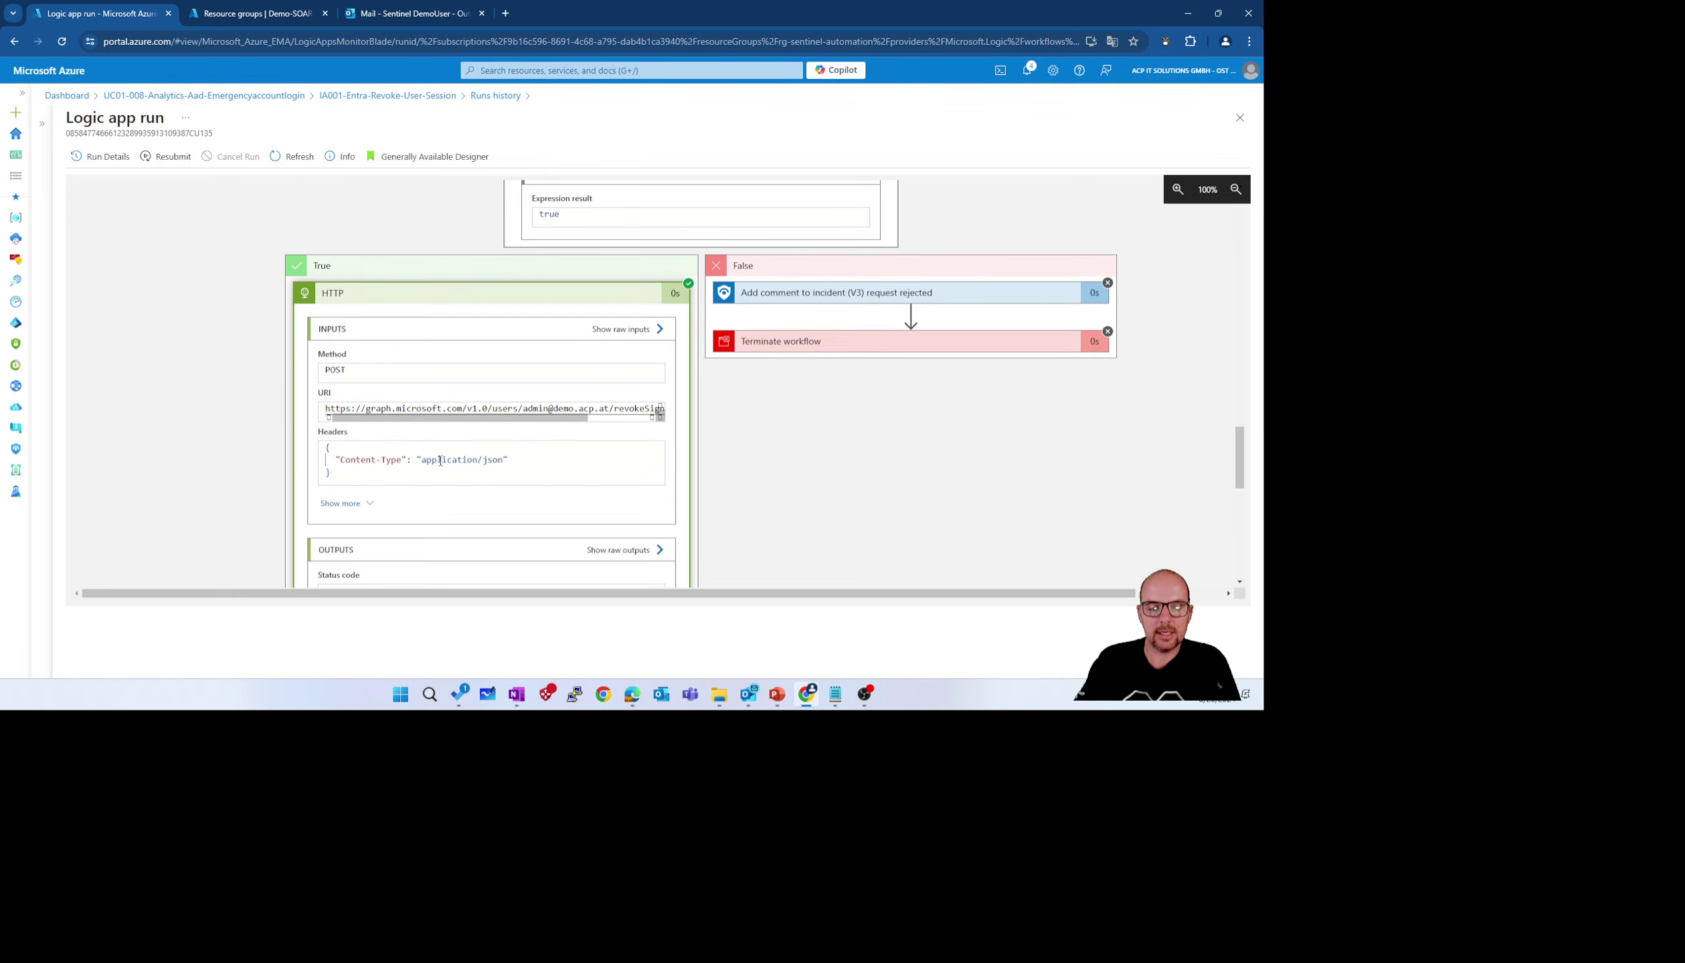
{"action": "left_click", "coordinate": [413, 298]}
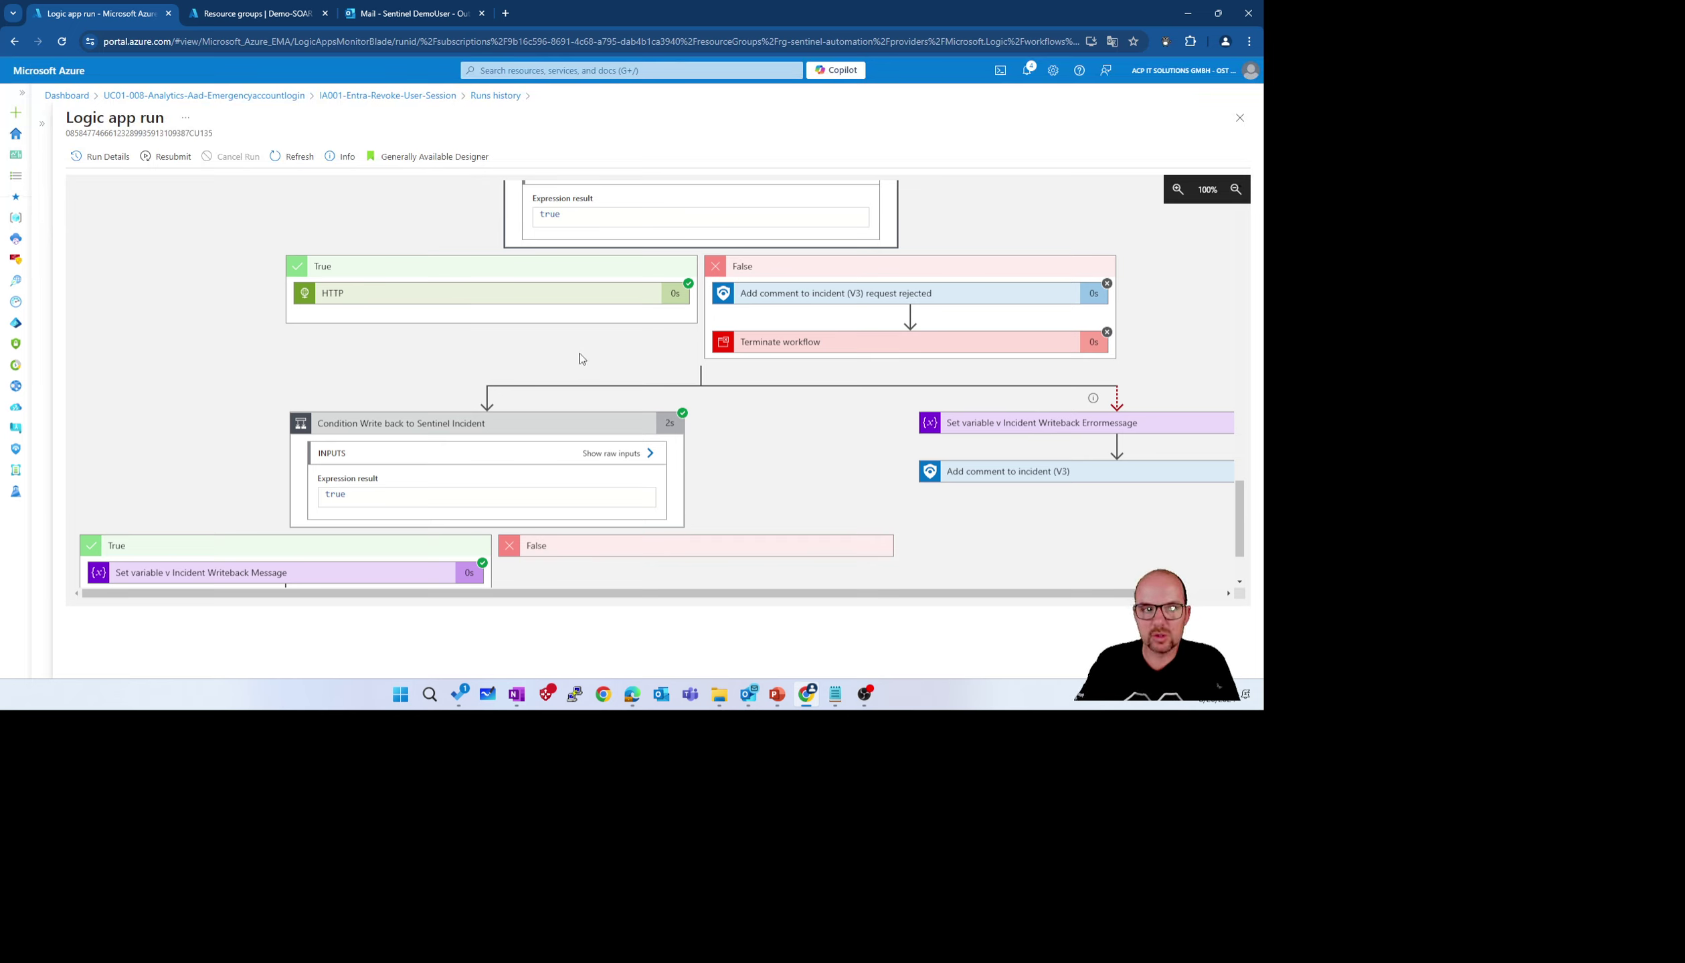
Return to the incident, check its activity log for the playbook's comment and close the log
{"action": "left_click", "coordinate": [382, 95]}
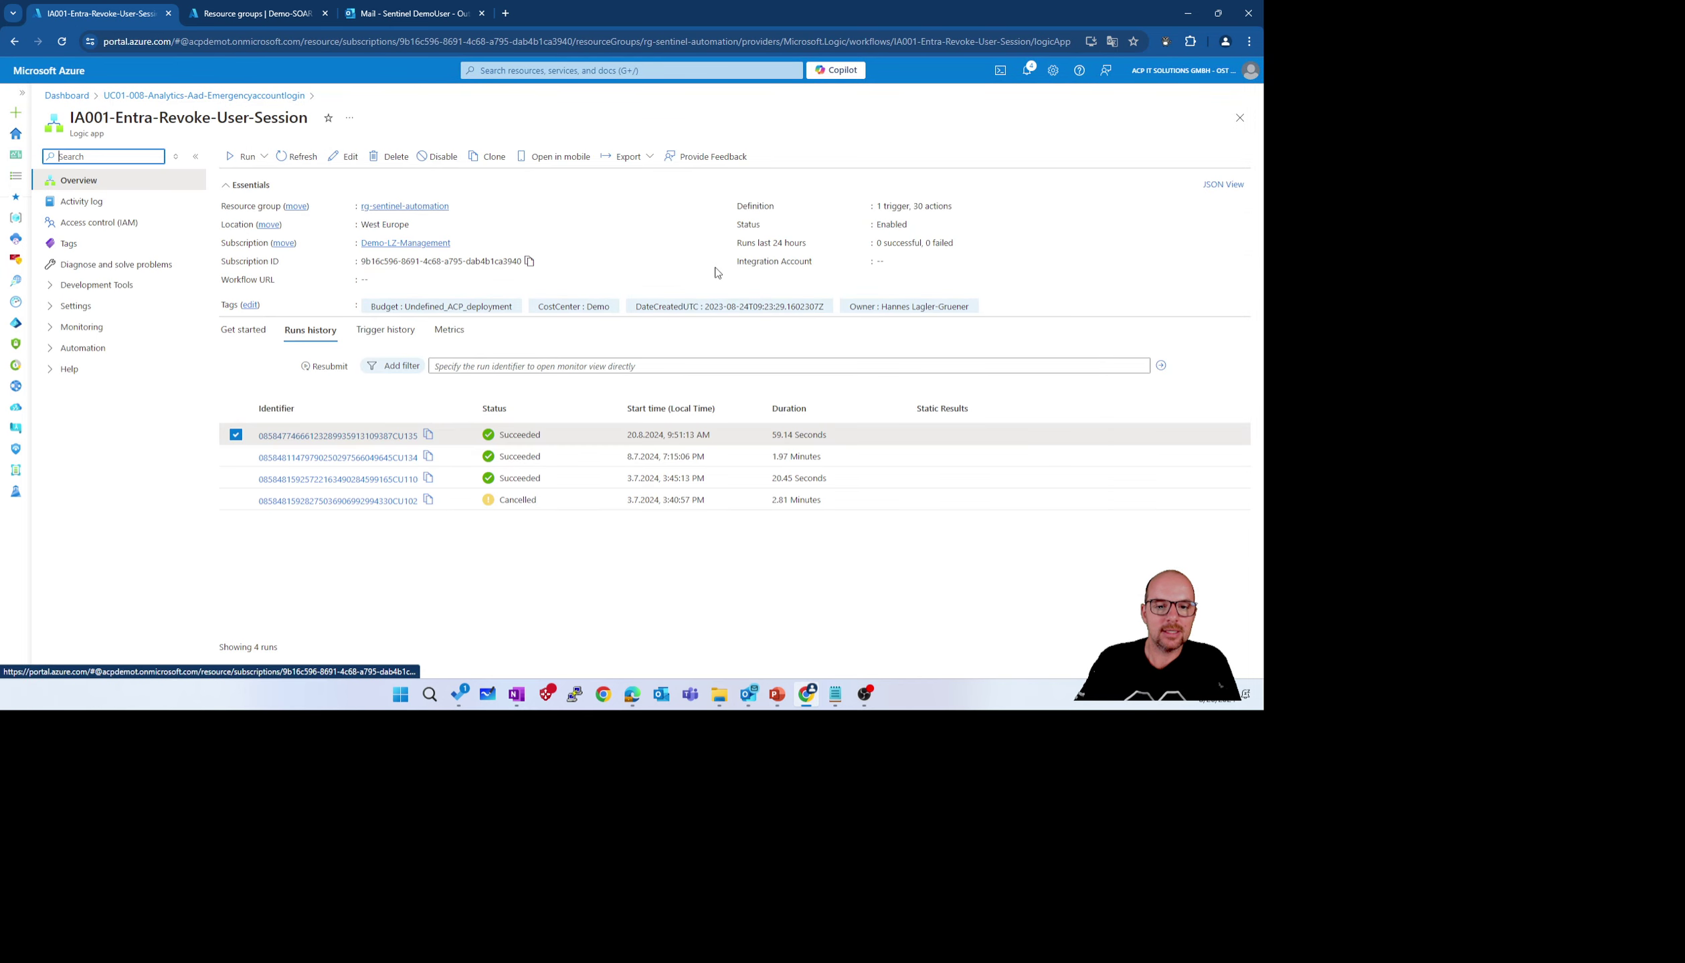
{"action": "left_click", "coordinate": [279, 97]}
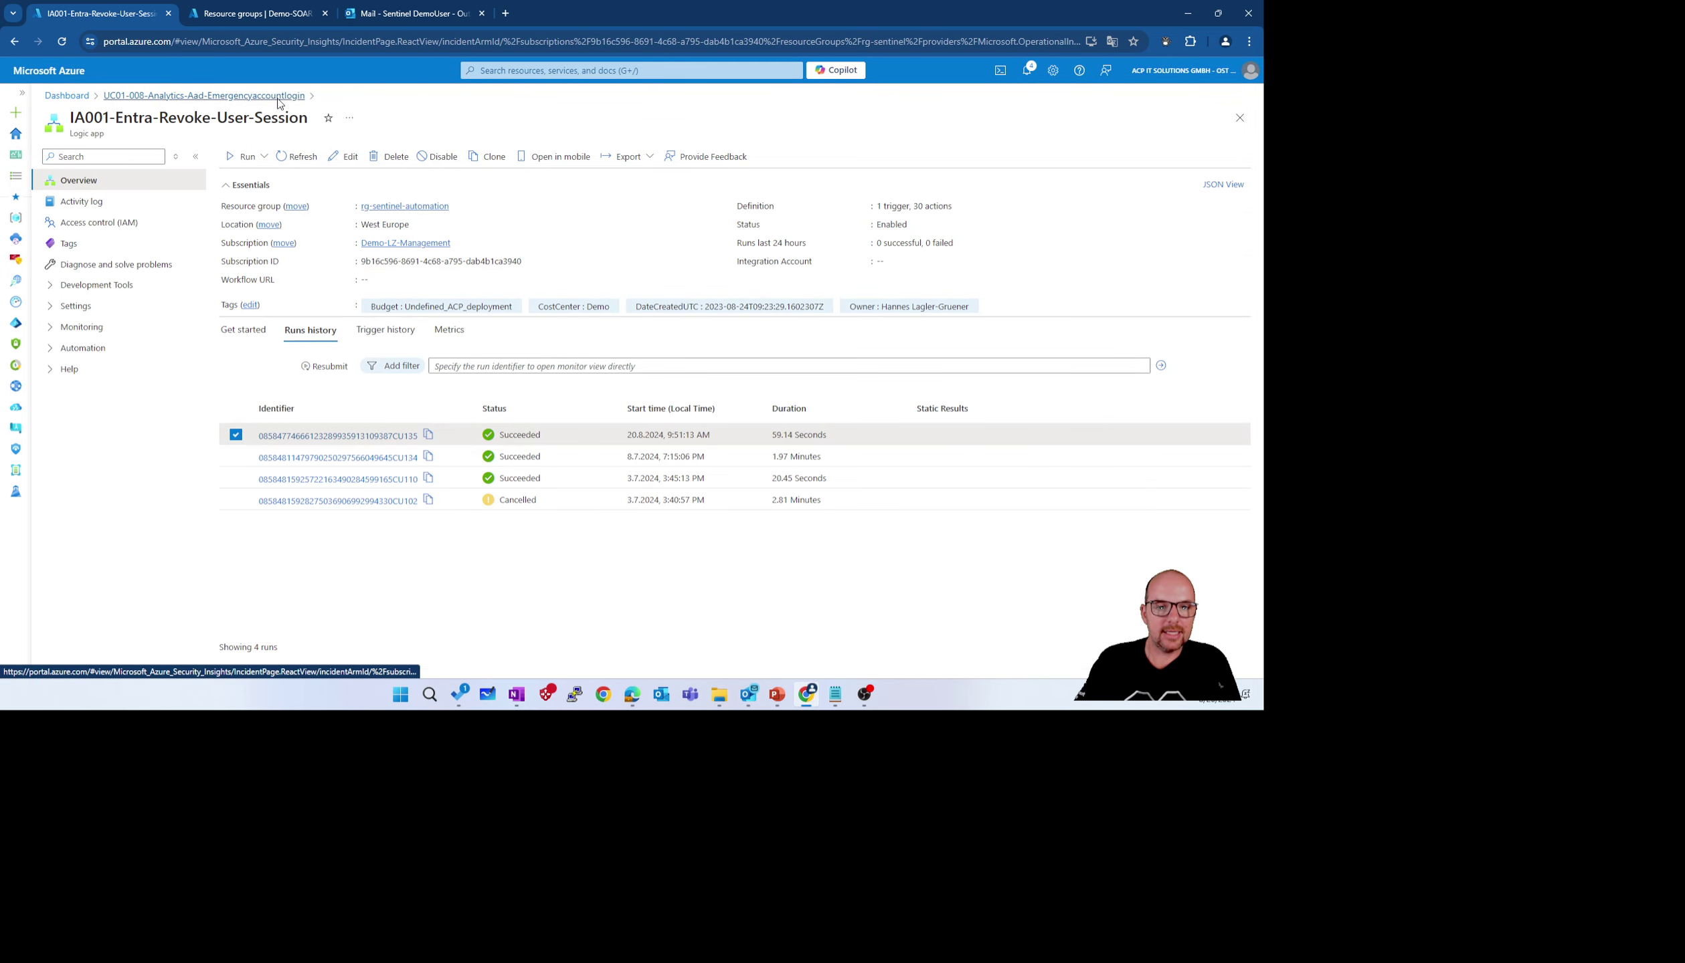
{"action": "left_click", "coordinate": [253, 156]}
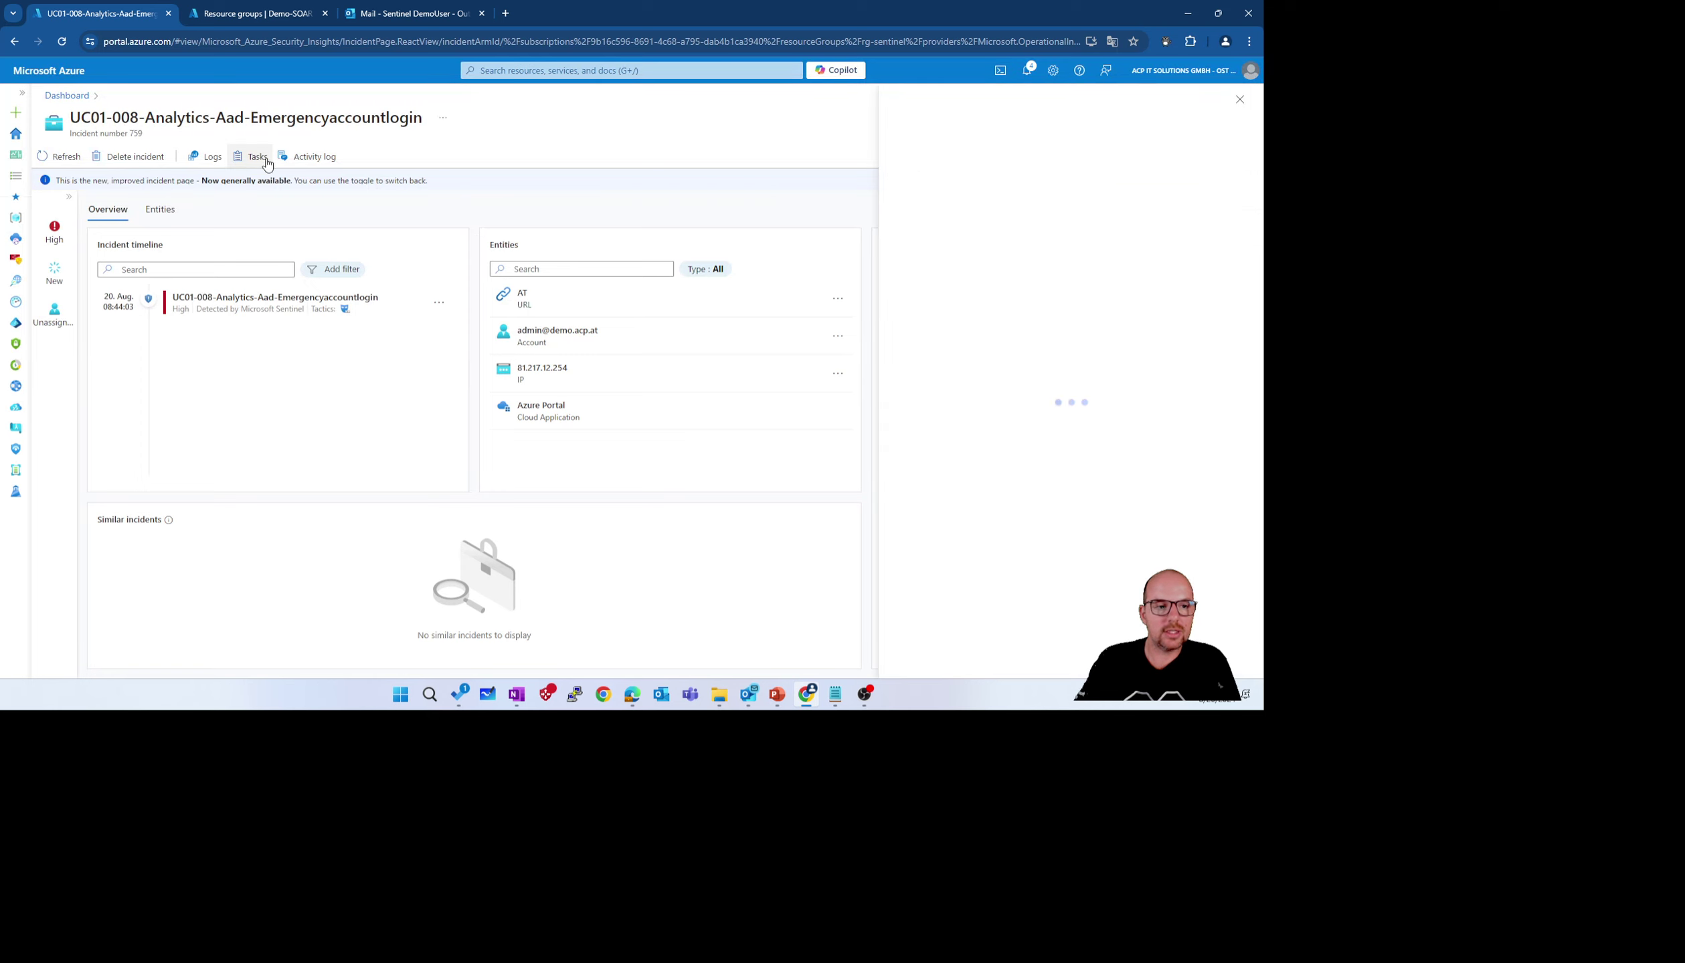
{"action": "left_click", "coordinate": [1240, 99]}
{"action": "left_click", "coordinate": [309, 158]}
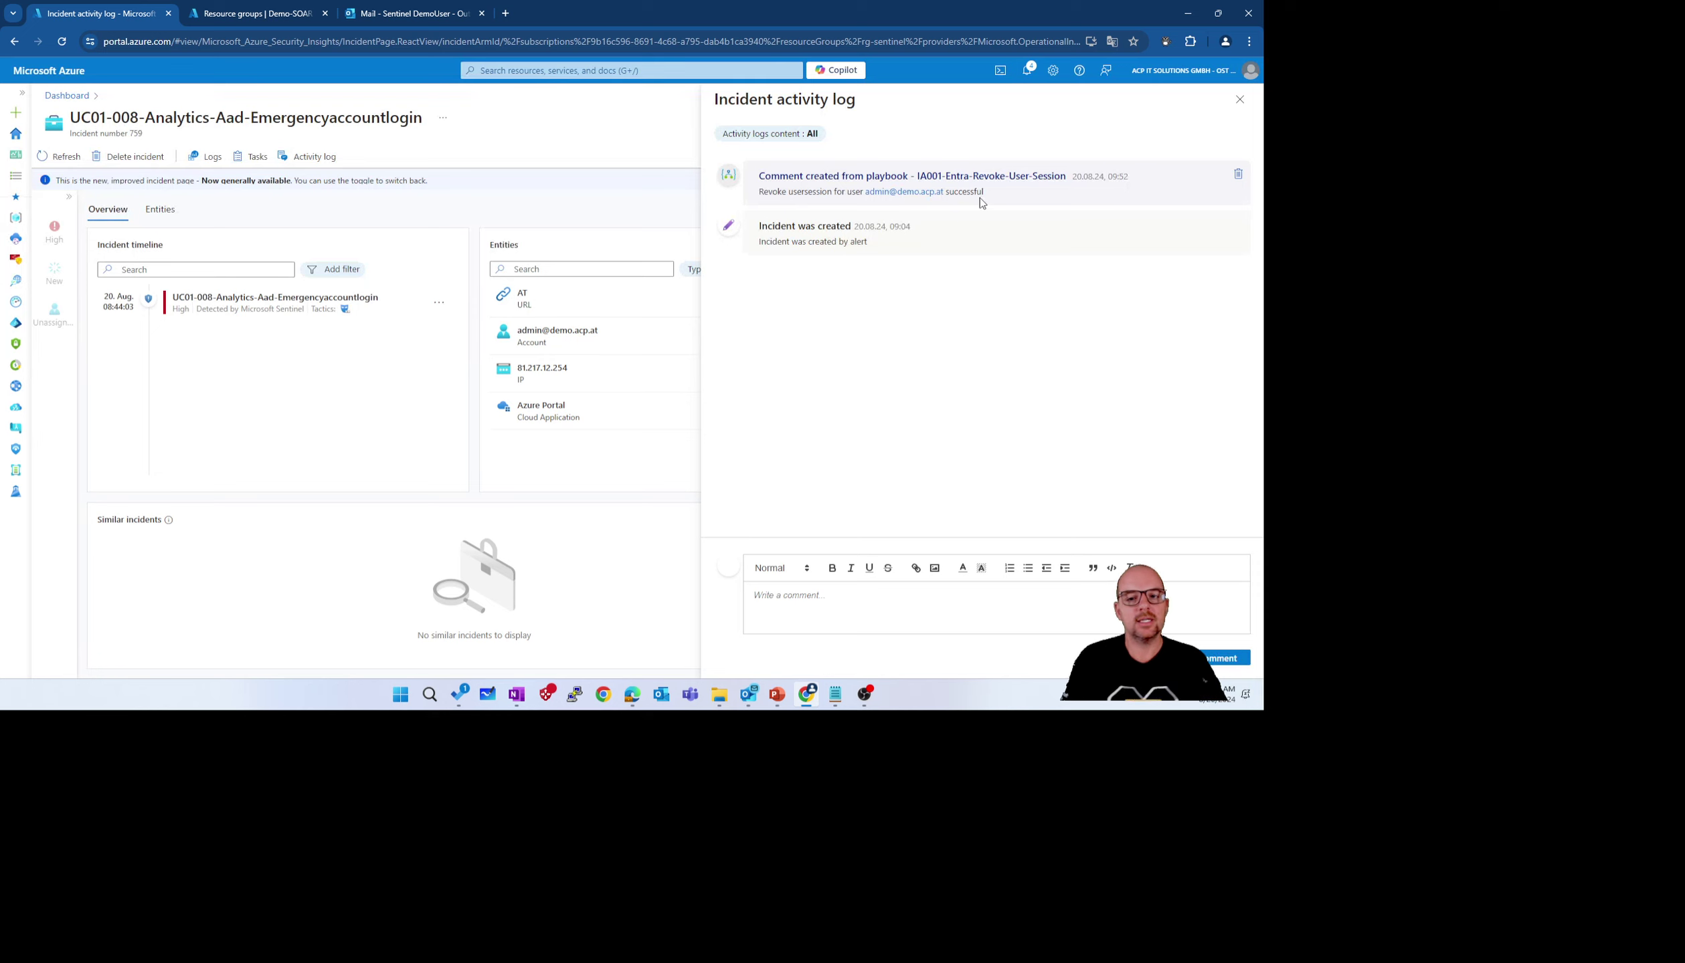
{"action": "left_click", "coordinate": [1239, 100]}
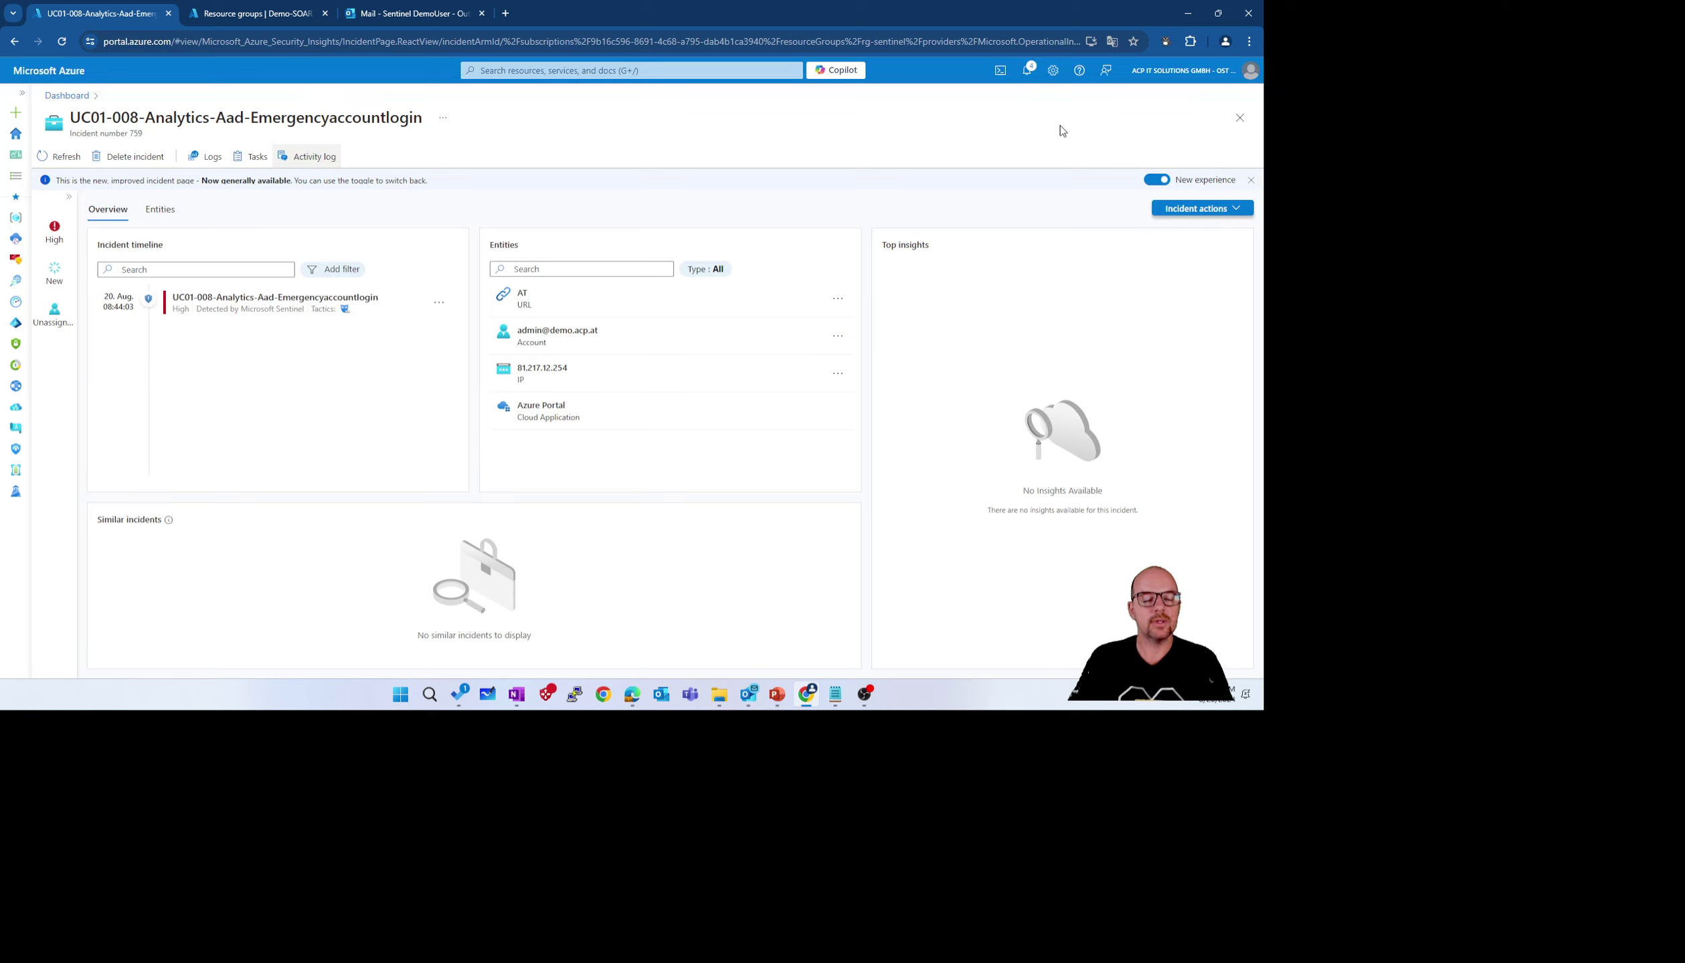
Close the incident and open the automation rules of the Microsoft Sentinel workspace sentinel-prod-we-001
{"action": "left_click", "coordinate": [1238, 118]}
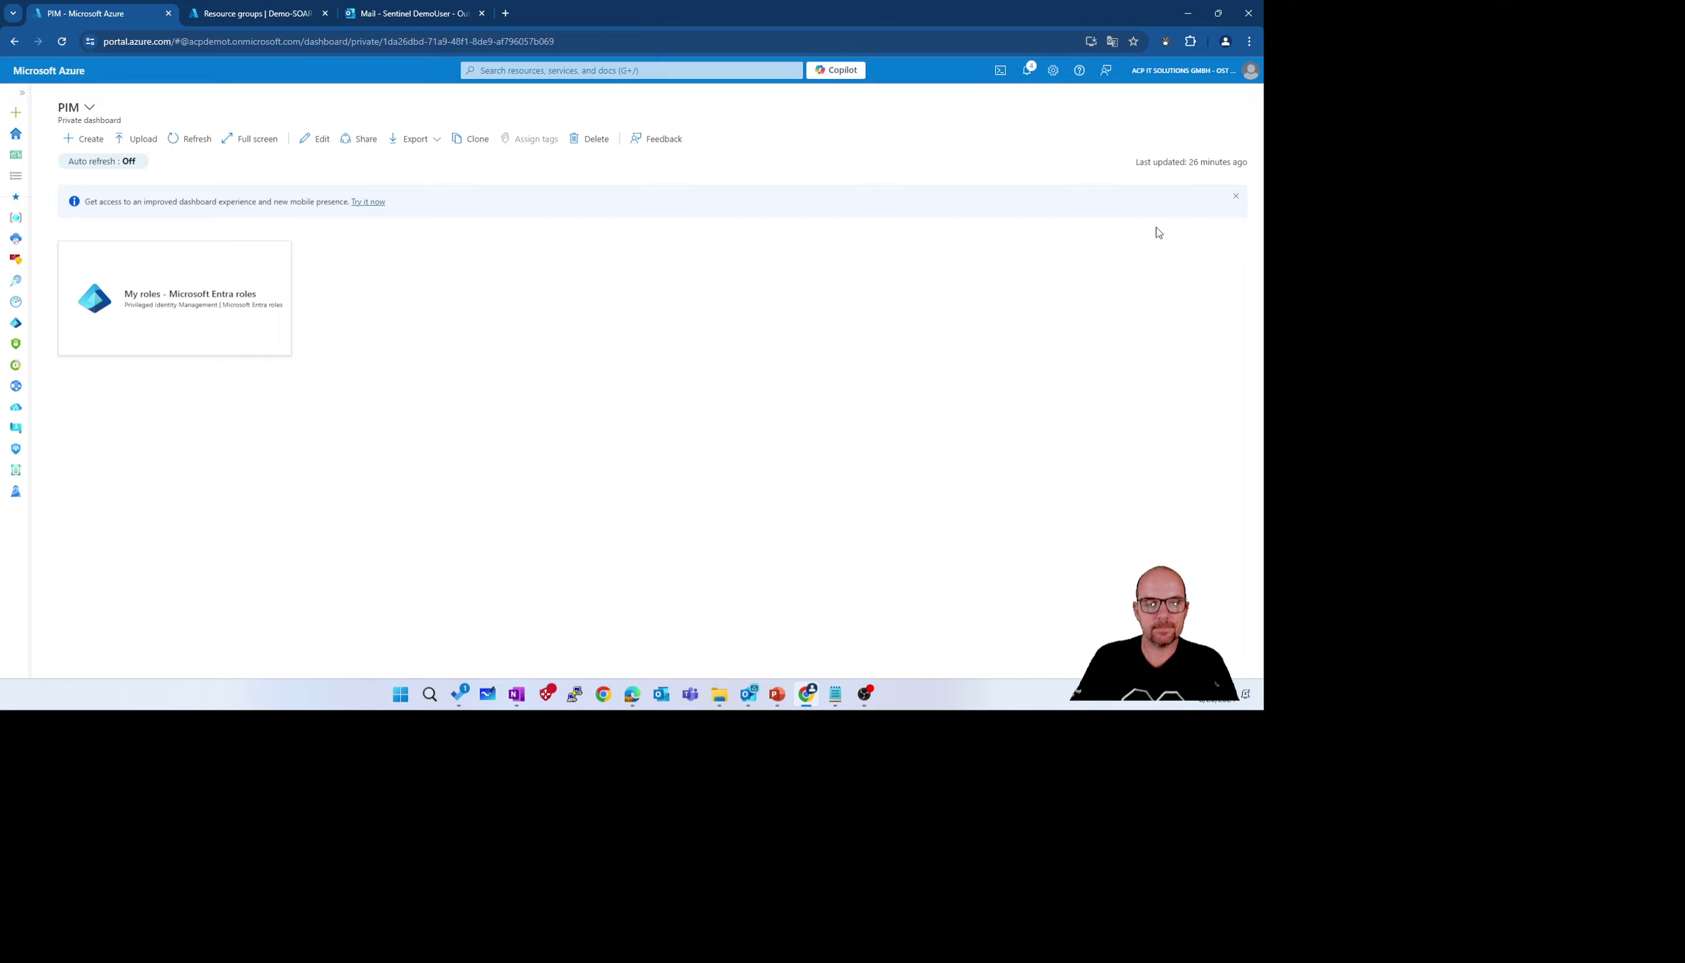
{"action": "left_click", "coordinate": [574, 71]}
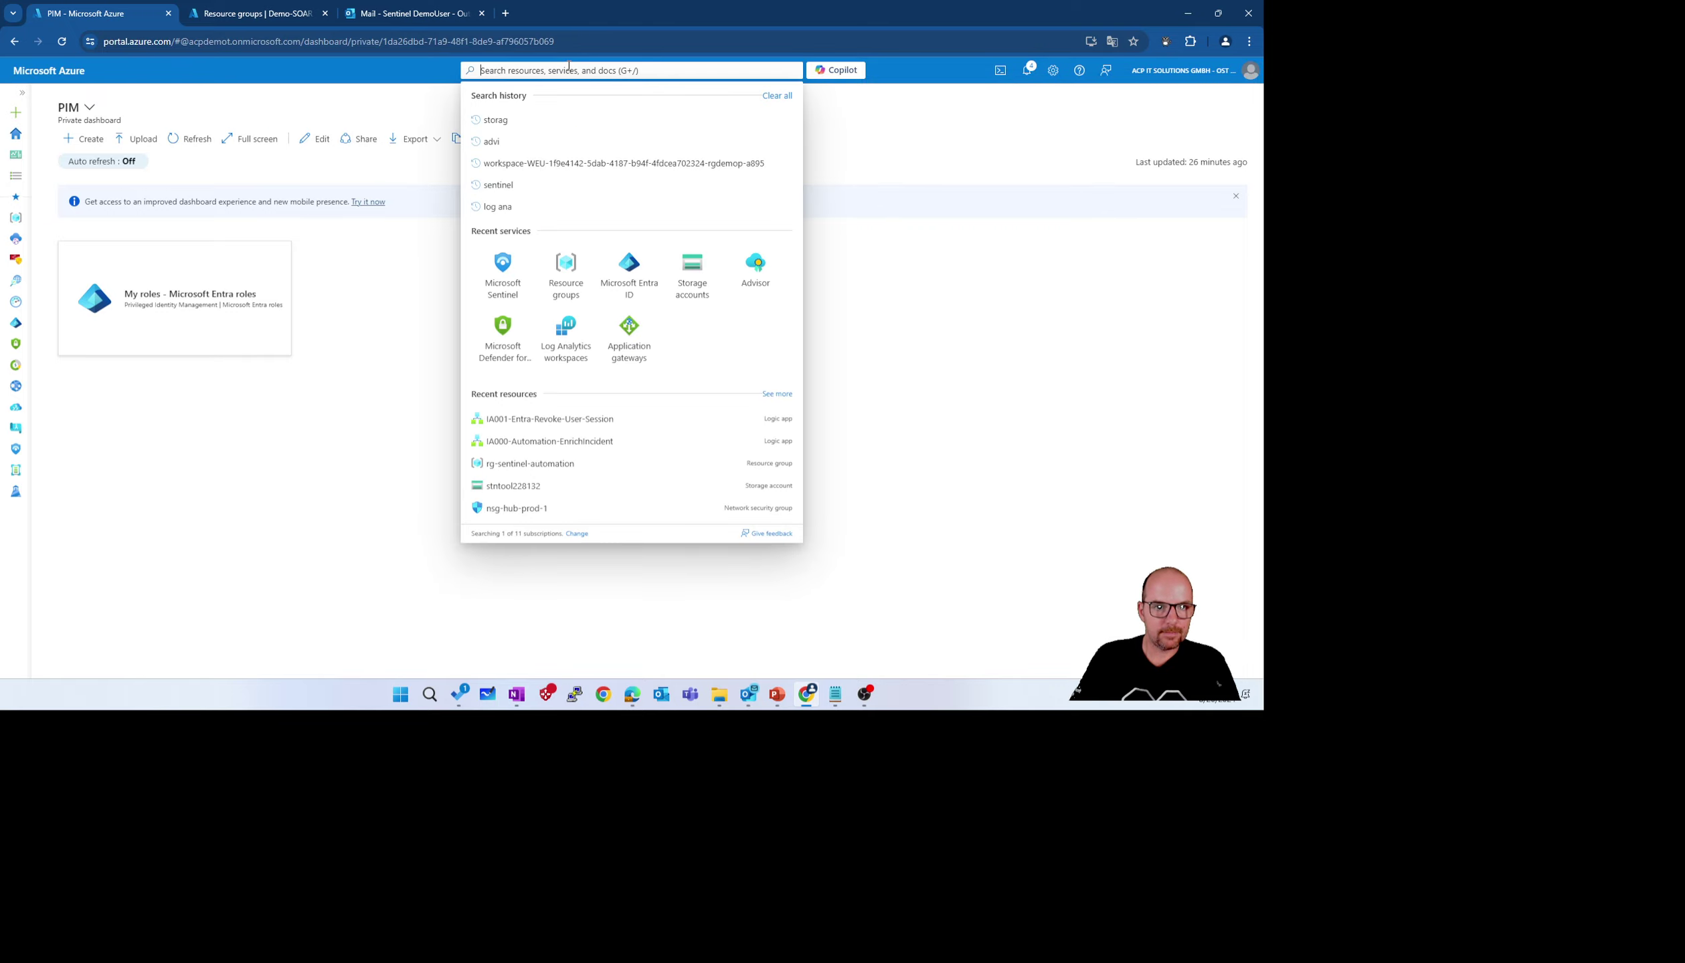
{"action": "left_click", "coordinate": [501, 287]}
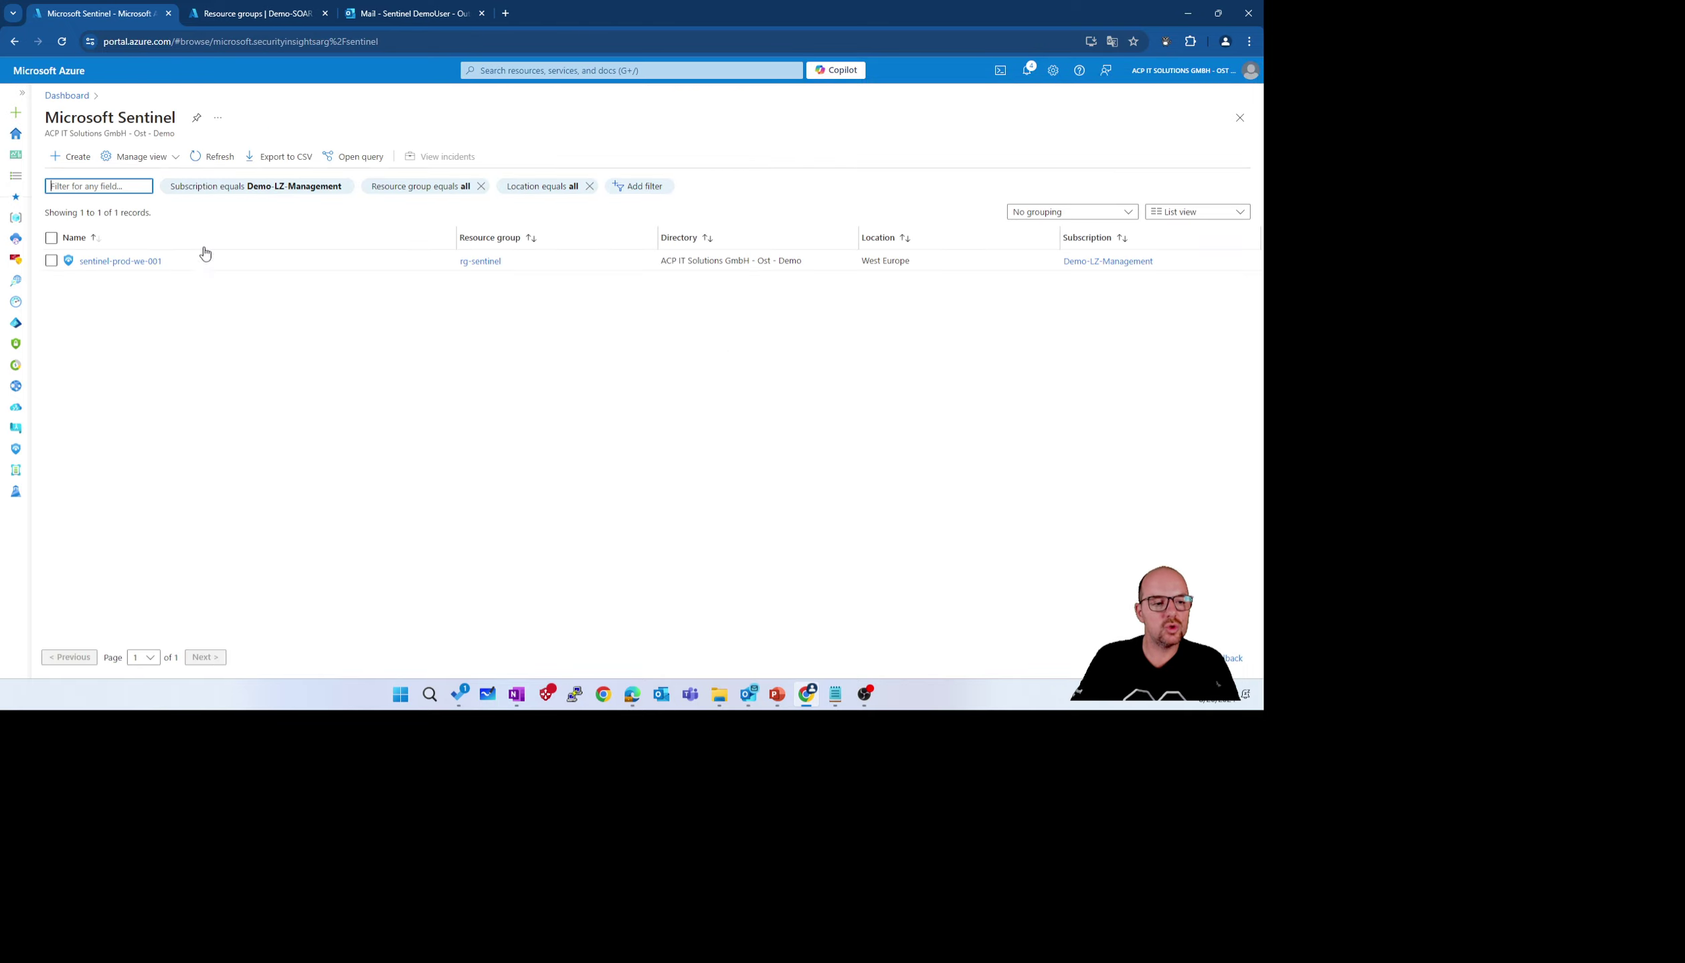
{"action": "left_click", "coordinate": [148, 262]}
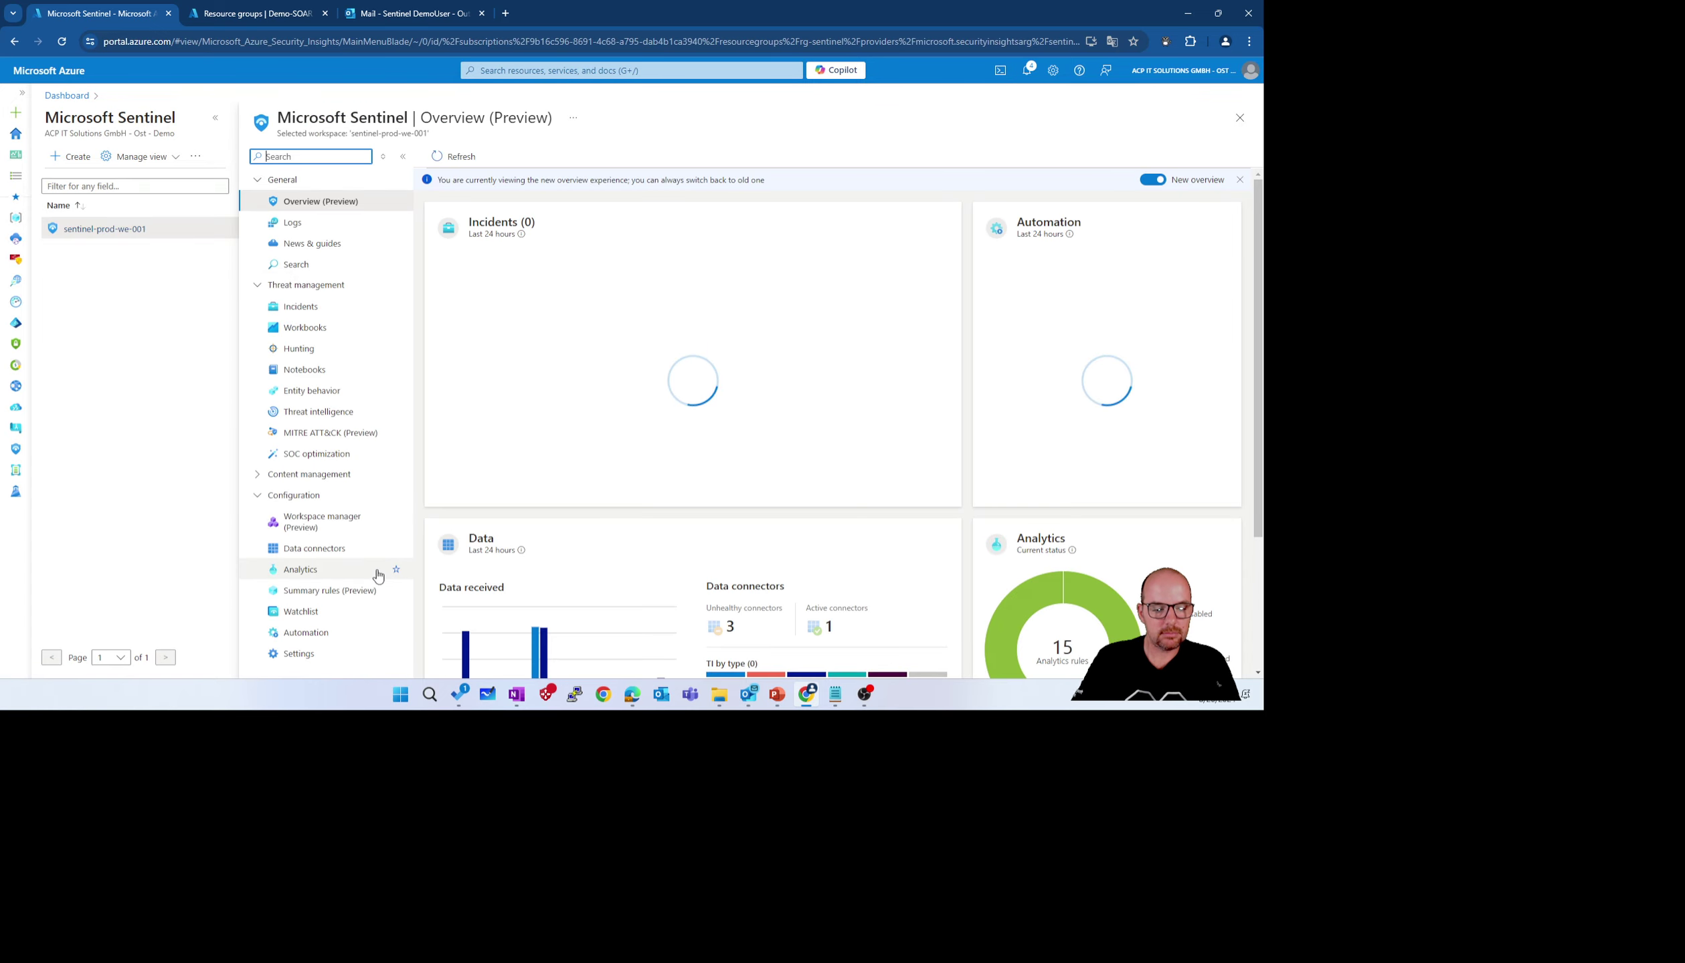
{"action": "left_click", "coordinate": [309, 633]}
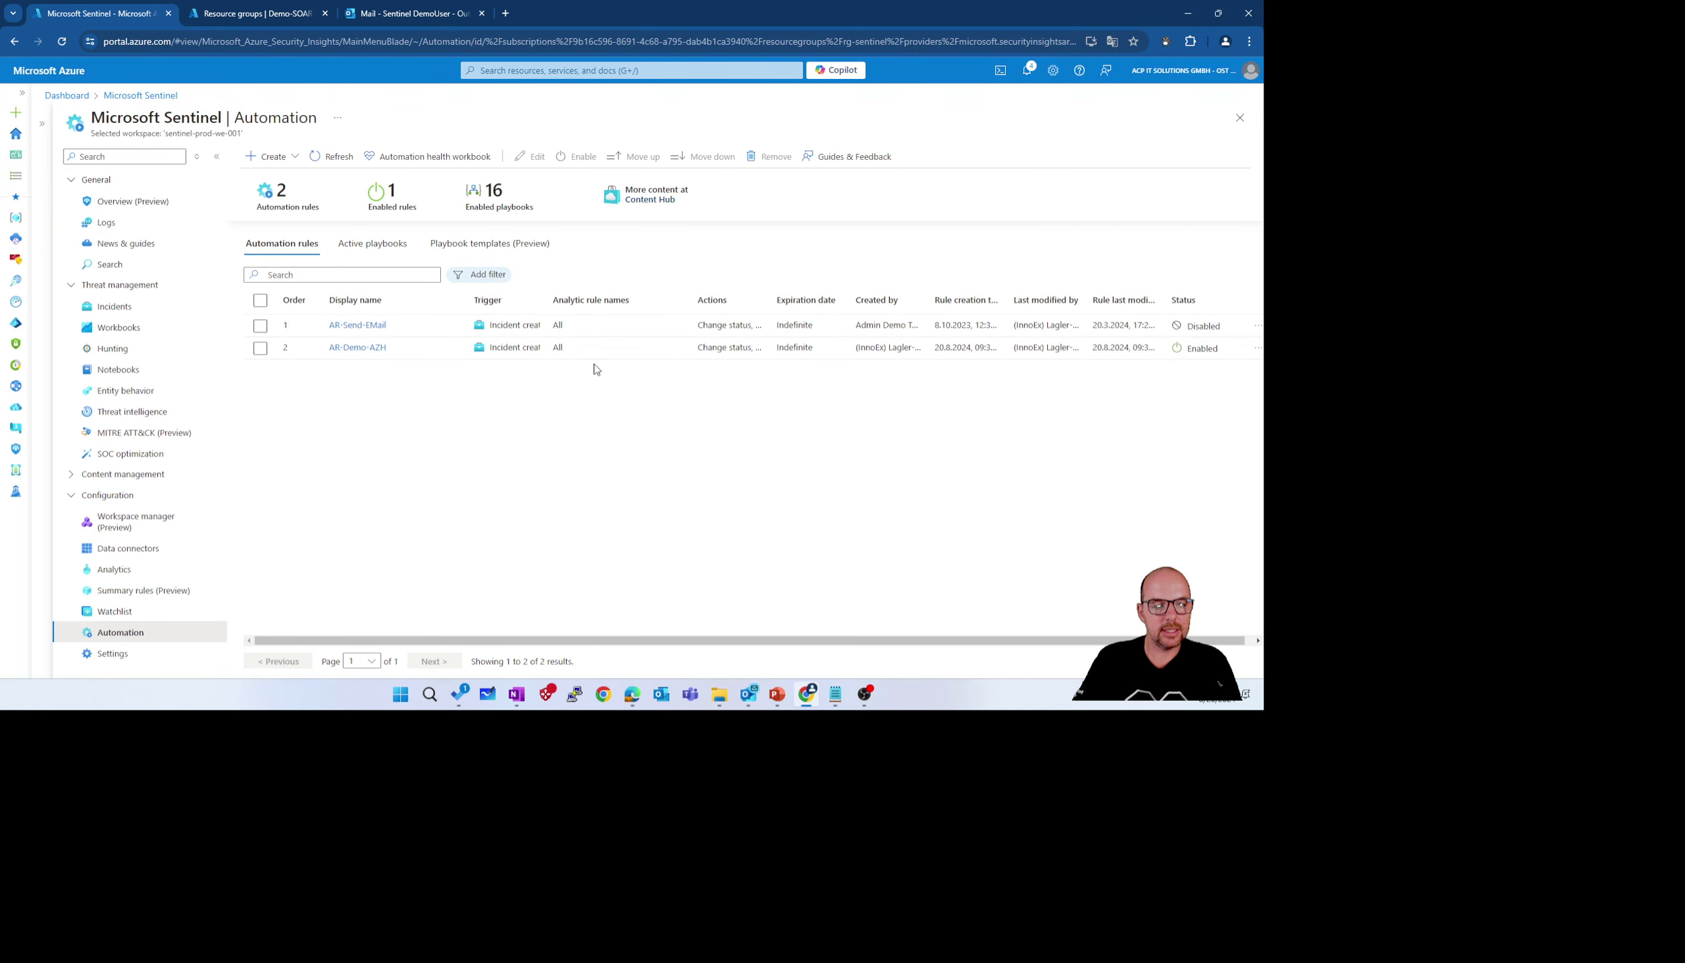
Add a Run playbook action with IA000-Automation-EnrichIncident to the automation rule AR-Demo-AZH and apply the change
{"action": "left_click", "coordinate": [357, 347]}
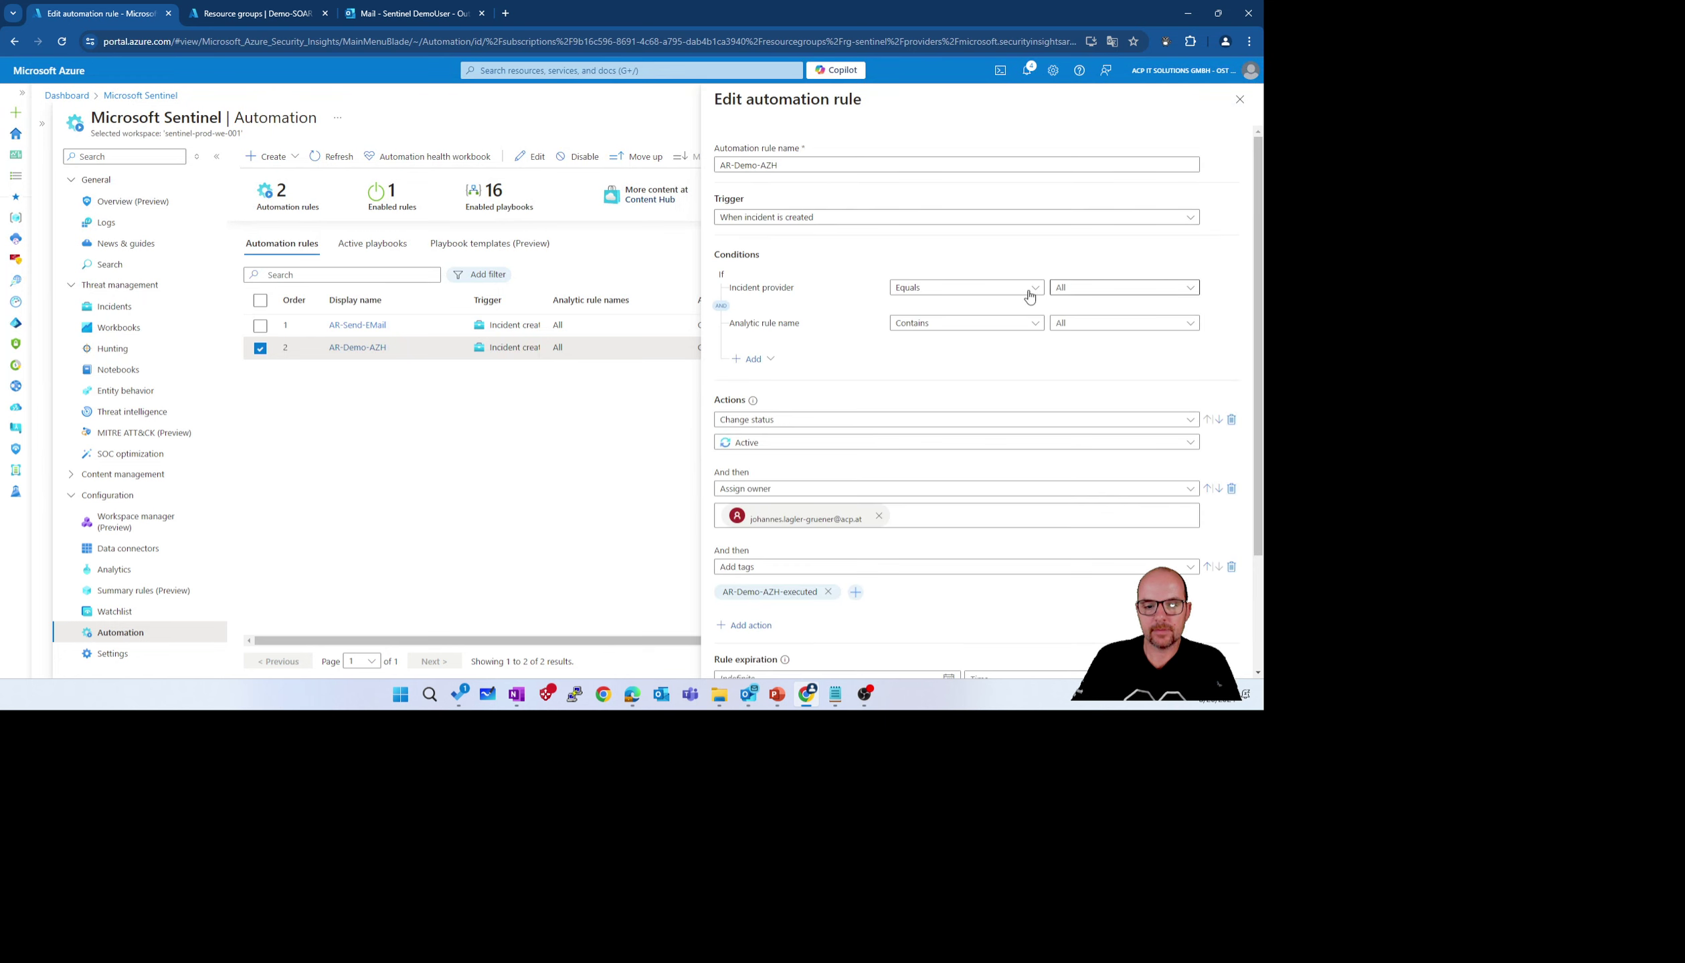
{"action": "scroll", "coordinate": [820, 495], "scroll_direction": "down", "scroll_amount": 2}
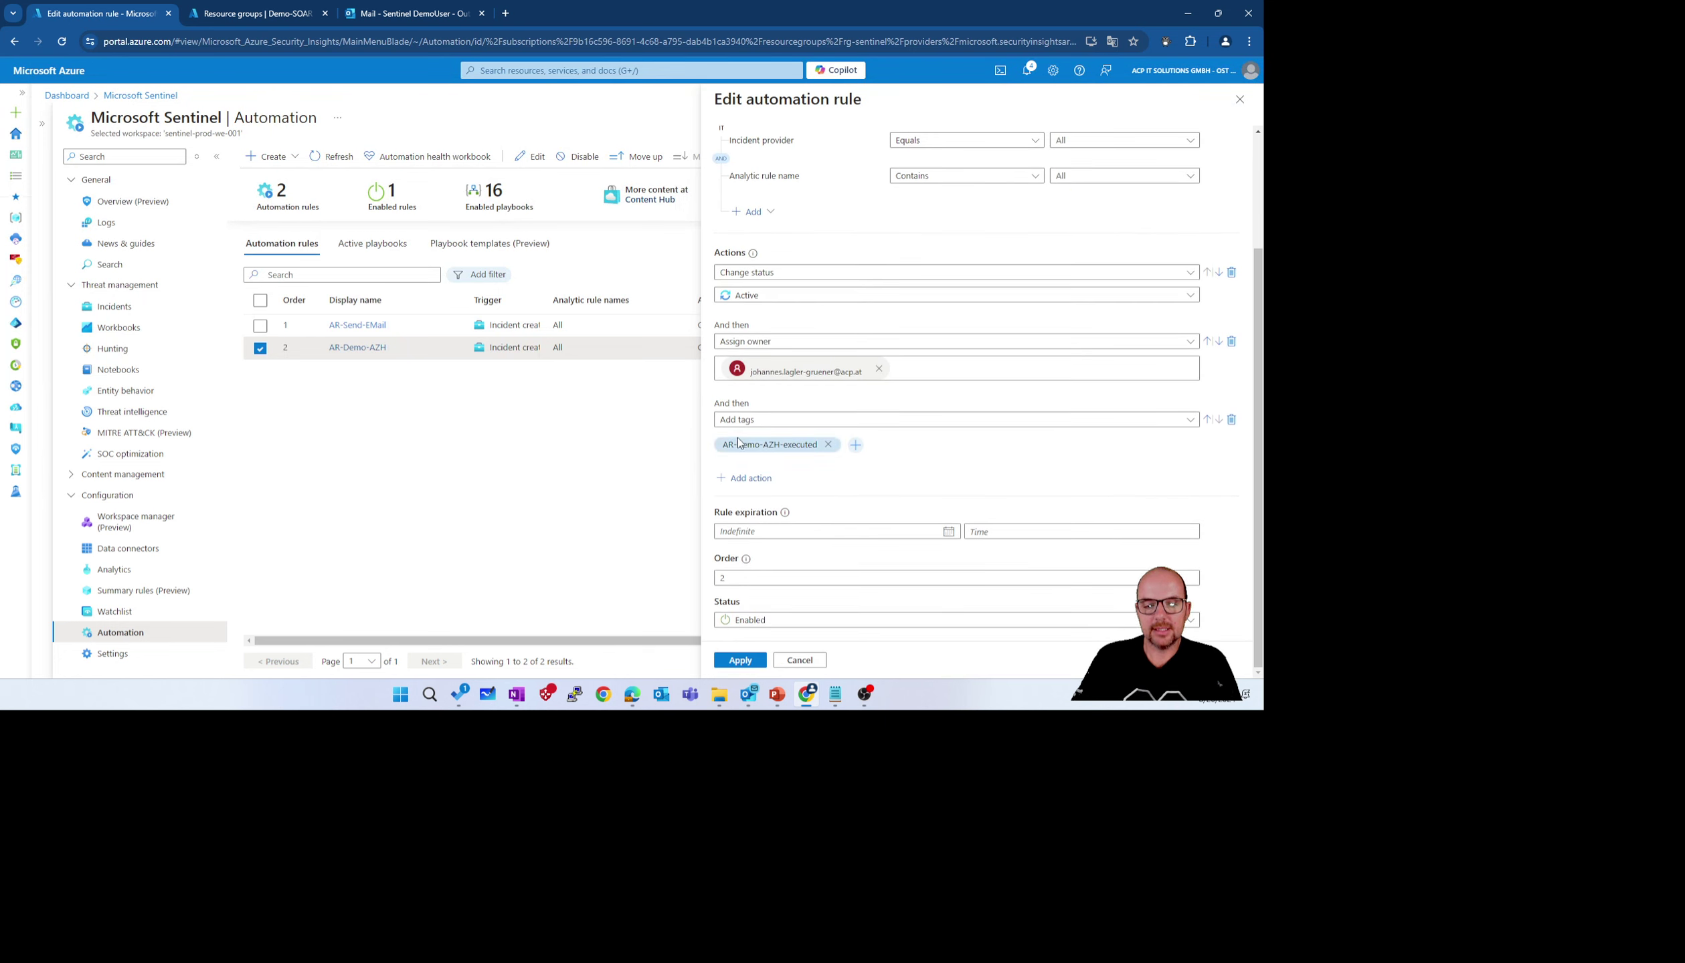
{"action": "left_click", "coordinate": [743, 478]}
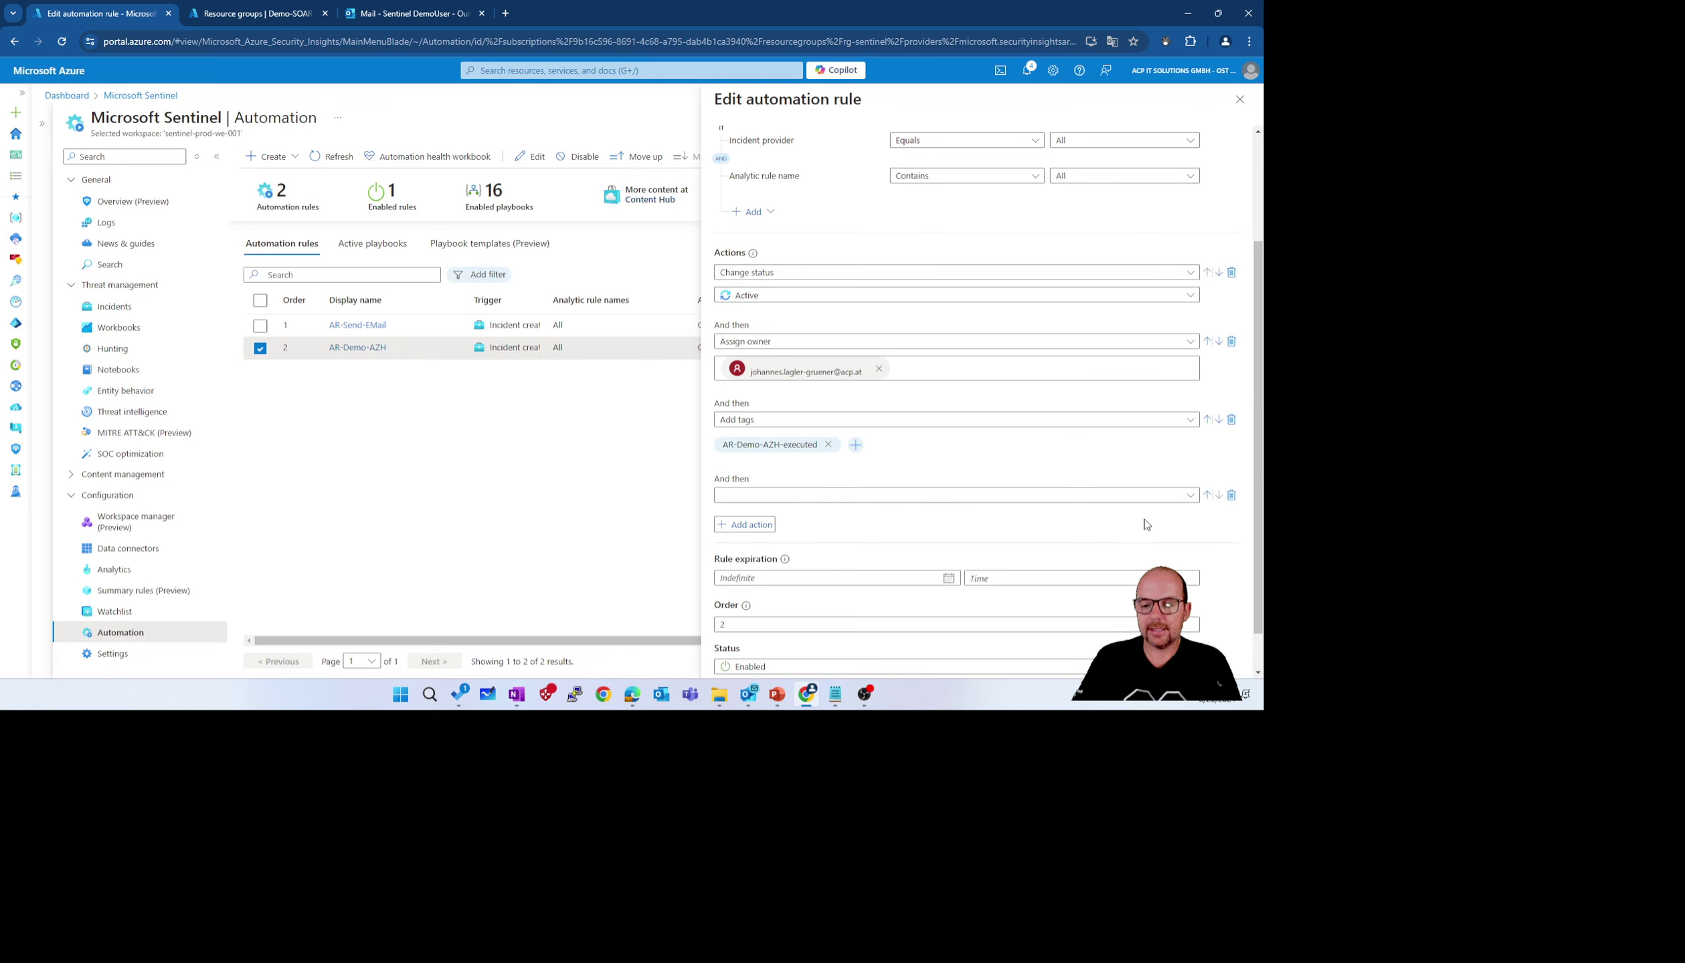
{"action": "left_click", "coordinate": [1154, 498]}
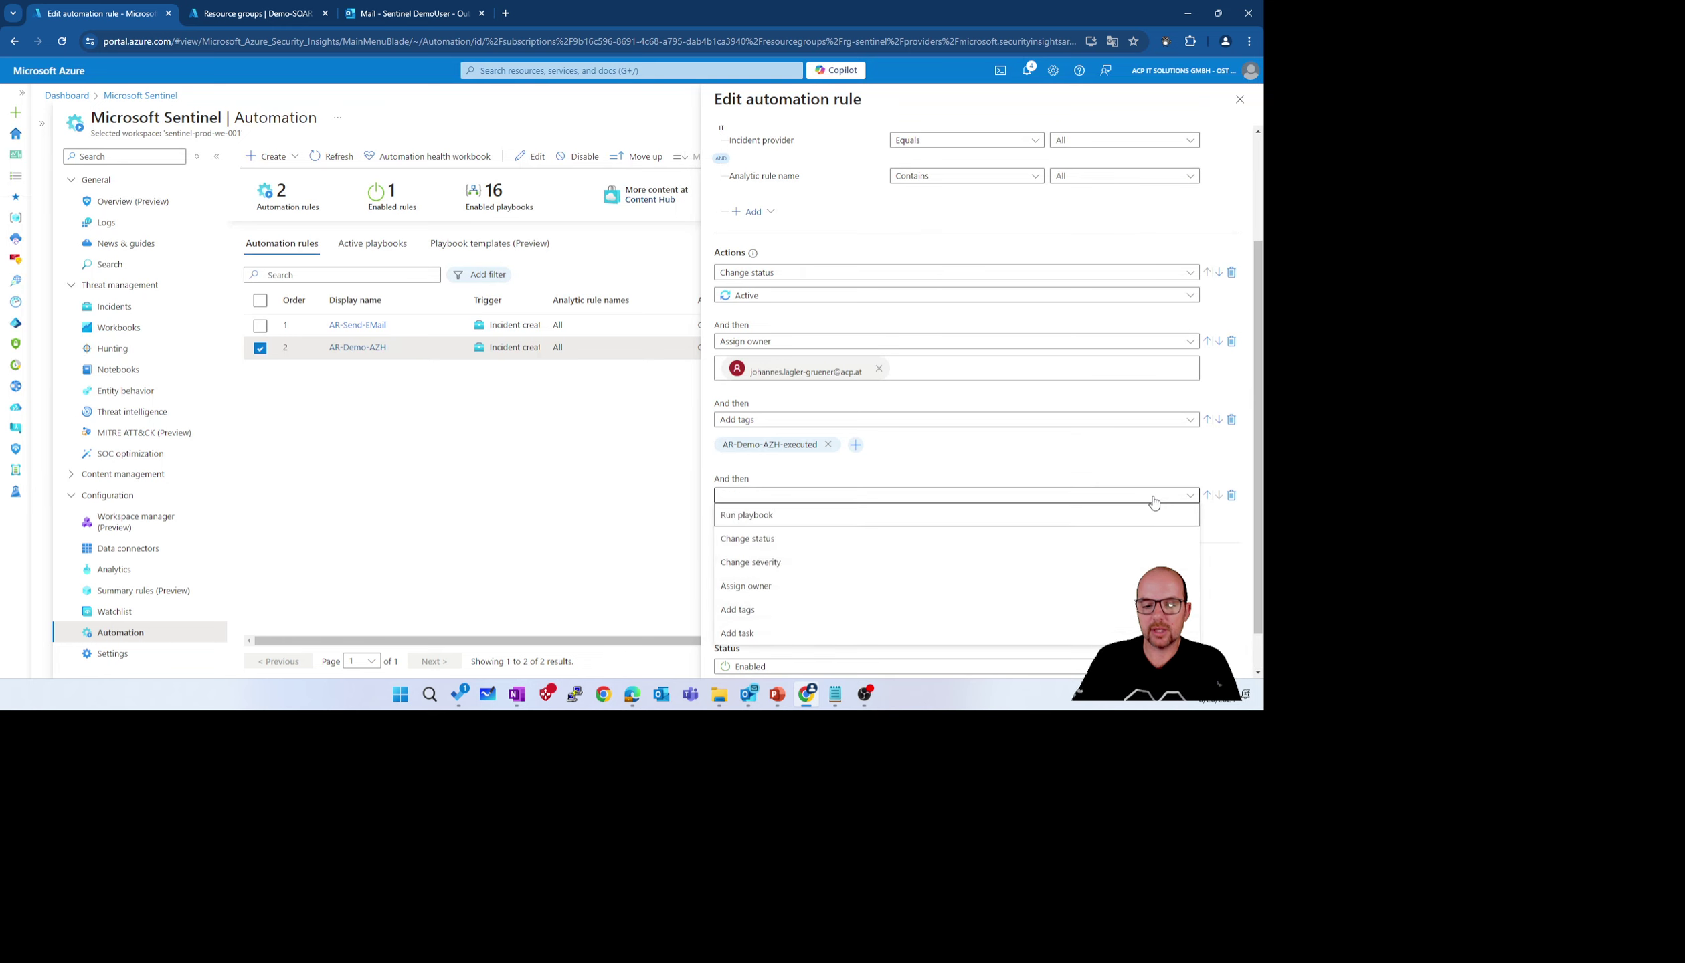
{"action": "left_click", "coordinate": [843, 518]}
{"action": "scroll", "coordinate": [1004, 447], "scroll_direction": "down", "scroll_amount": 1}
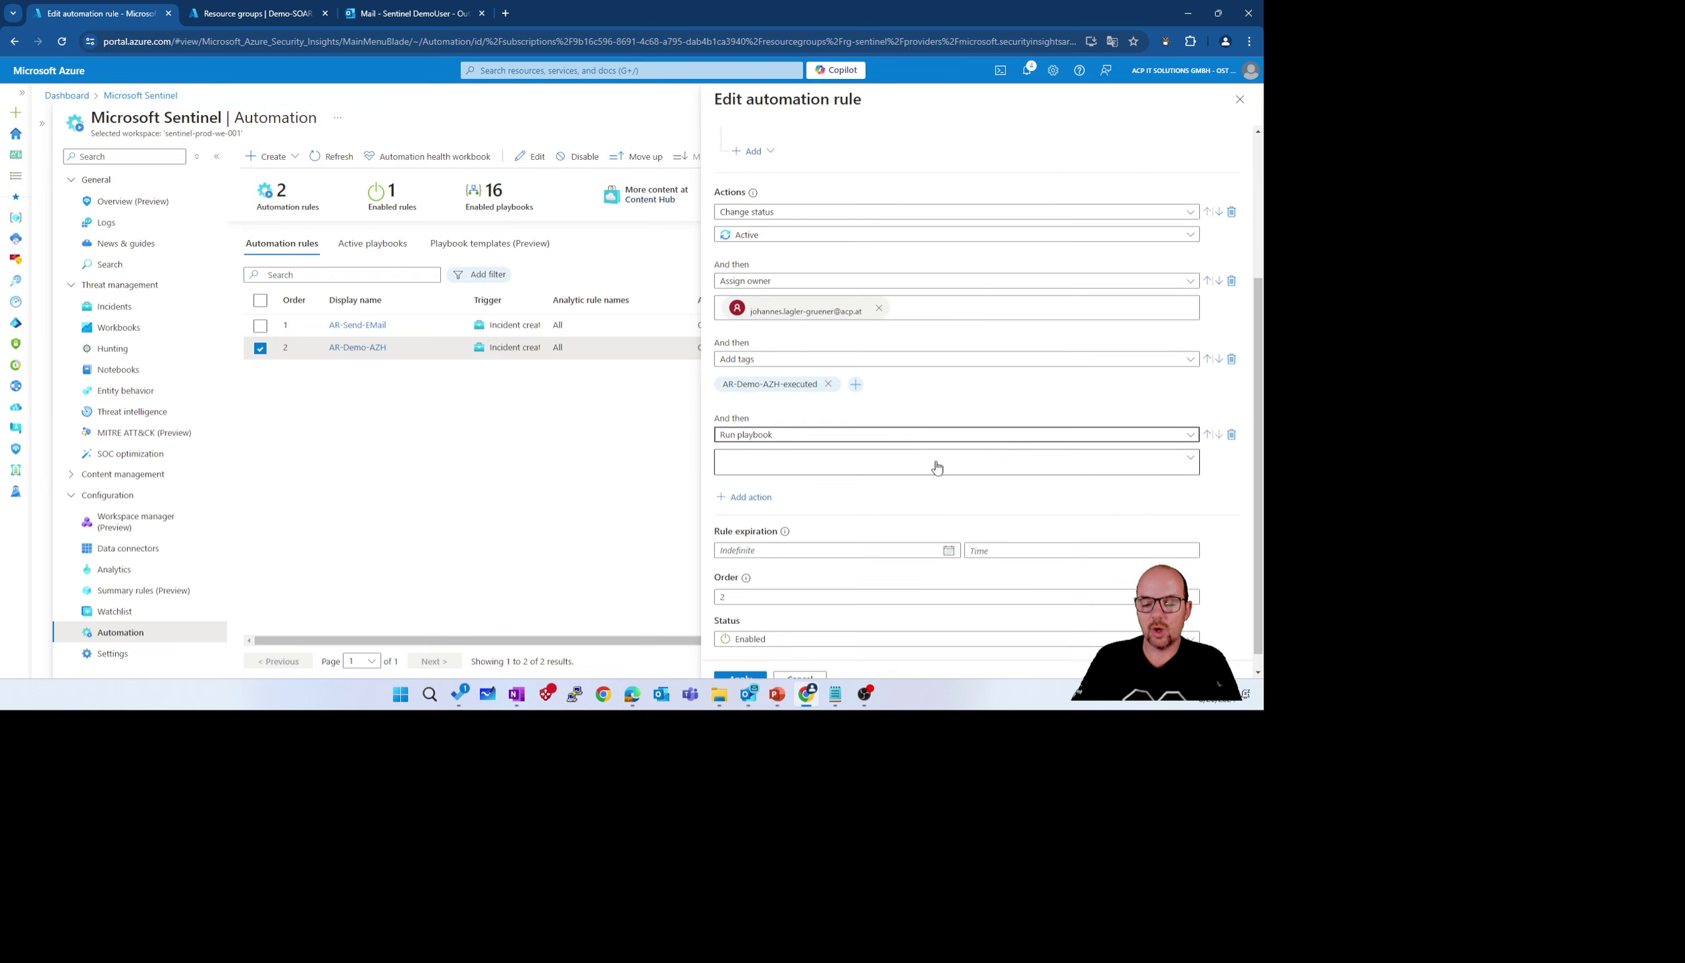
{"action": "left_click", "coordinate": [983, 466]}
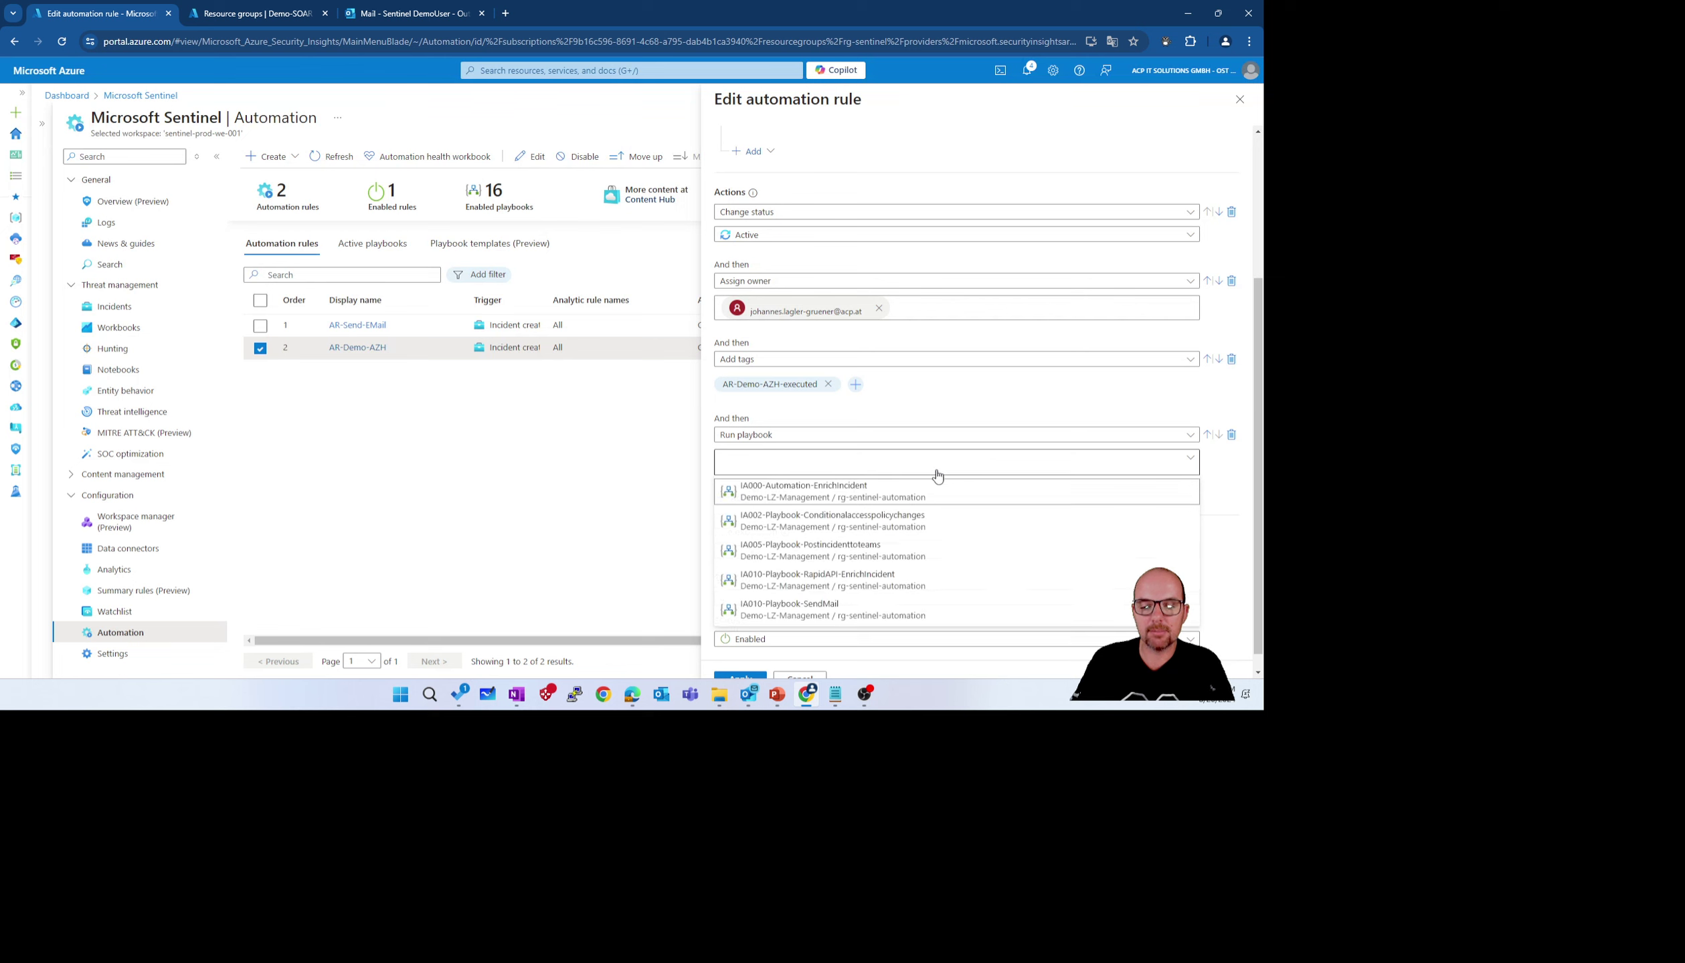
{"action": "left_click", "coordinate": [815, 496]}
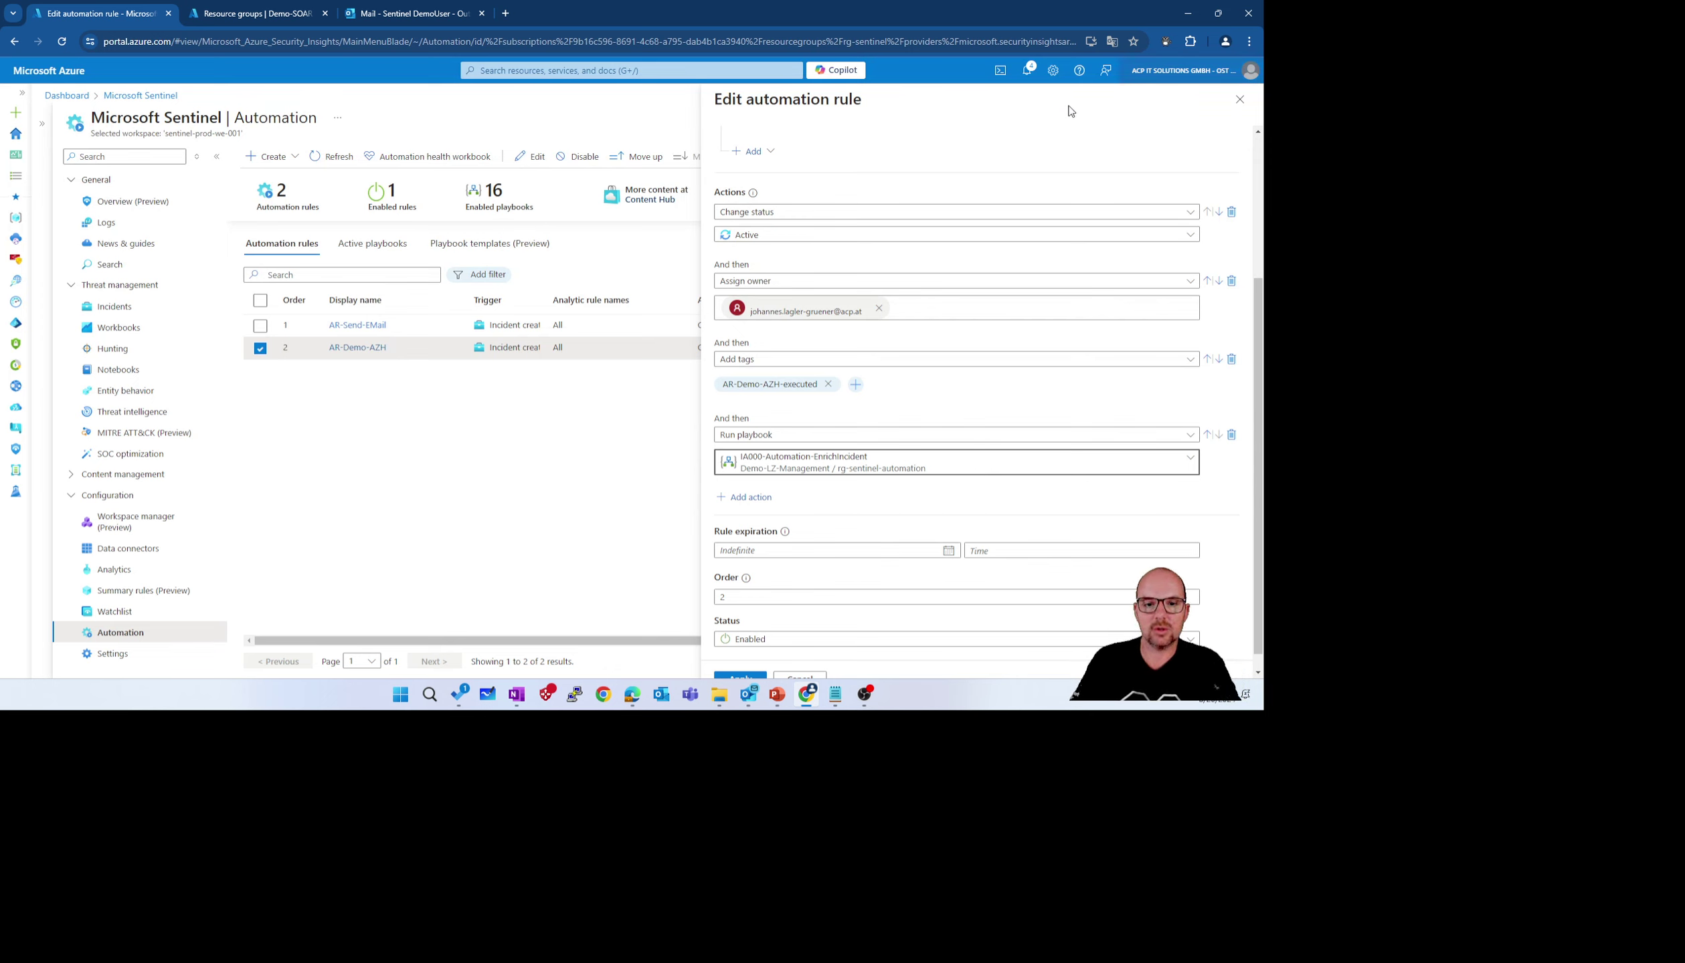
{"action": "scroll", "coordinate": [811, 650], "scroll_direction": "down", "scroll_amount": 1}
{"action": "left_click", "coordinate": [740, 661]}
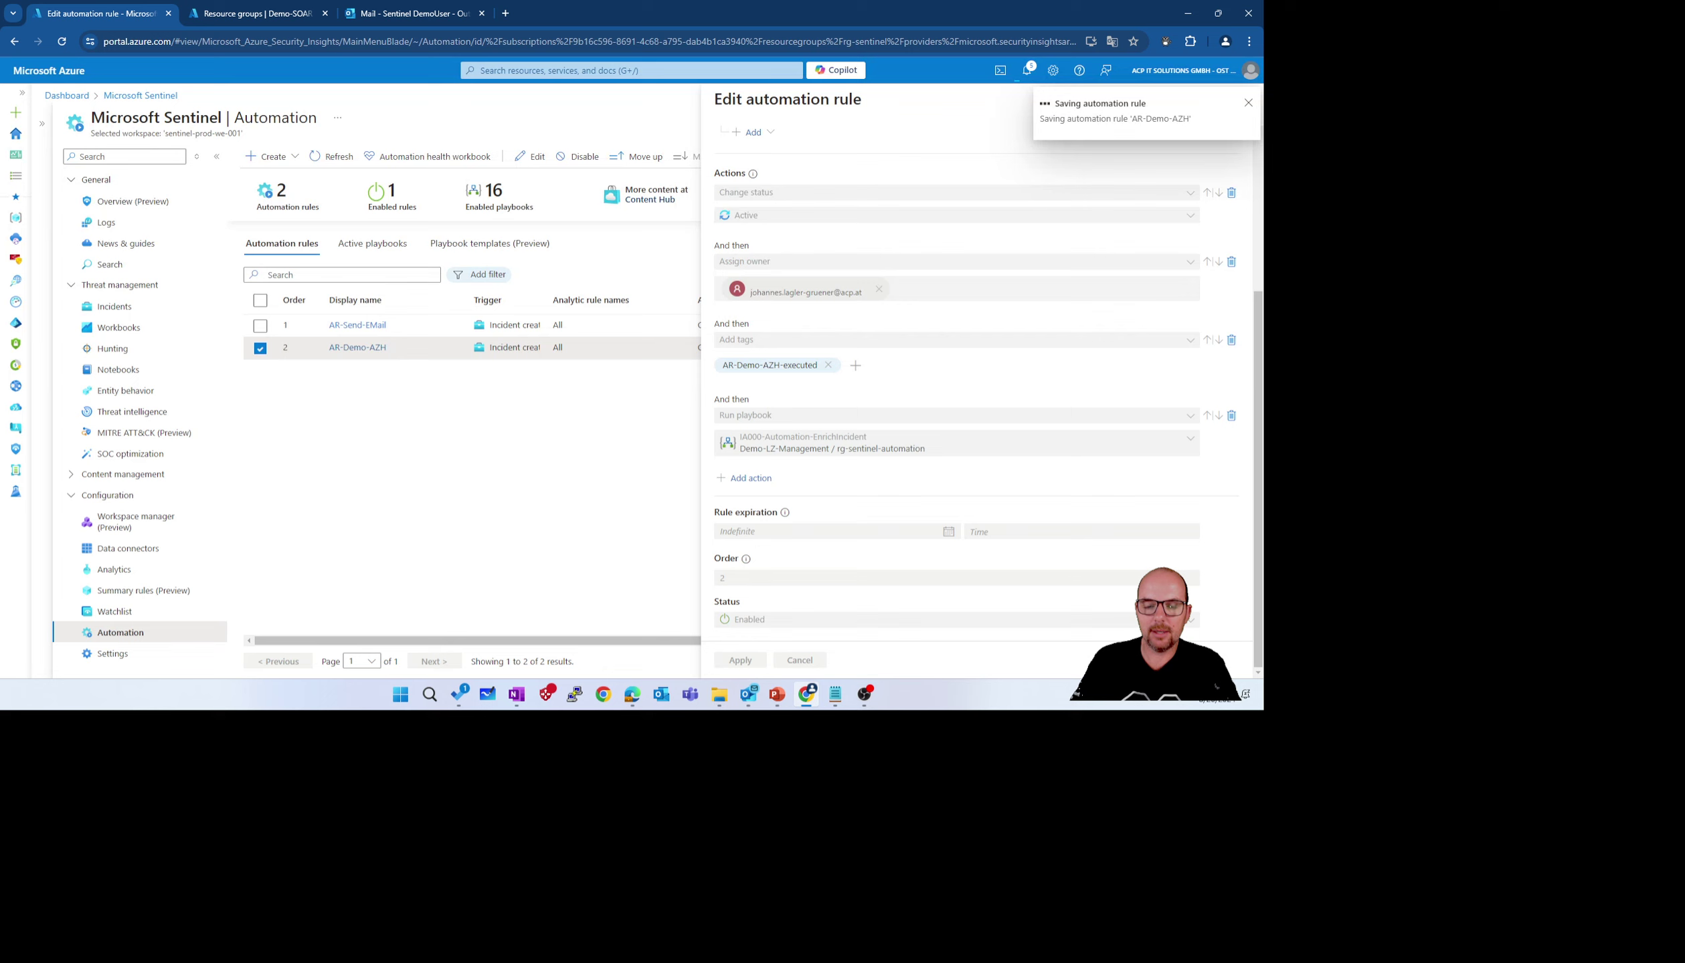
{"action": "left_click", "coordinate": [1248, 104]}
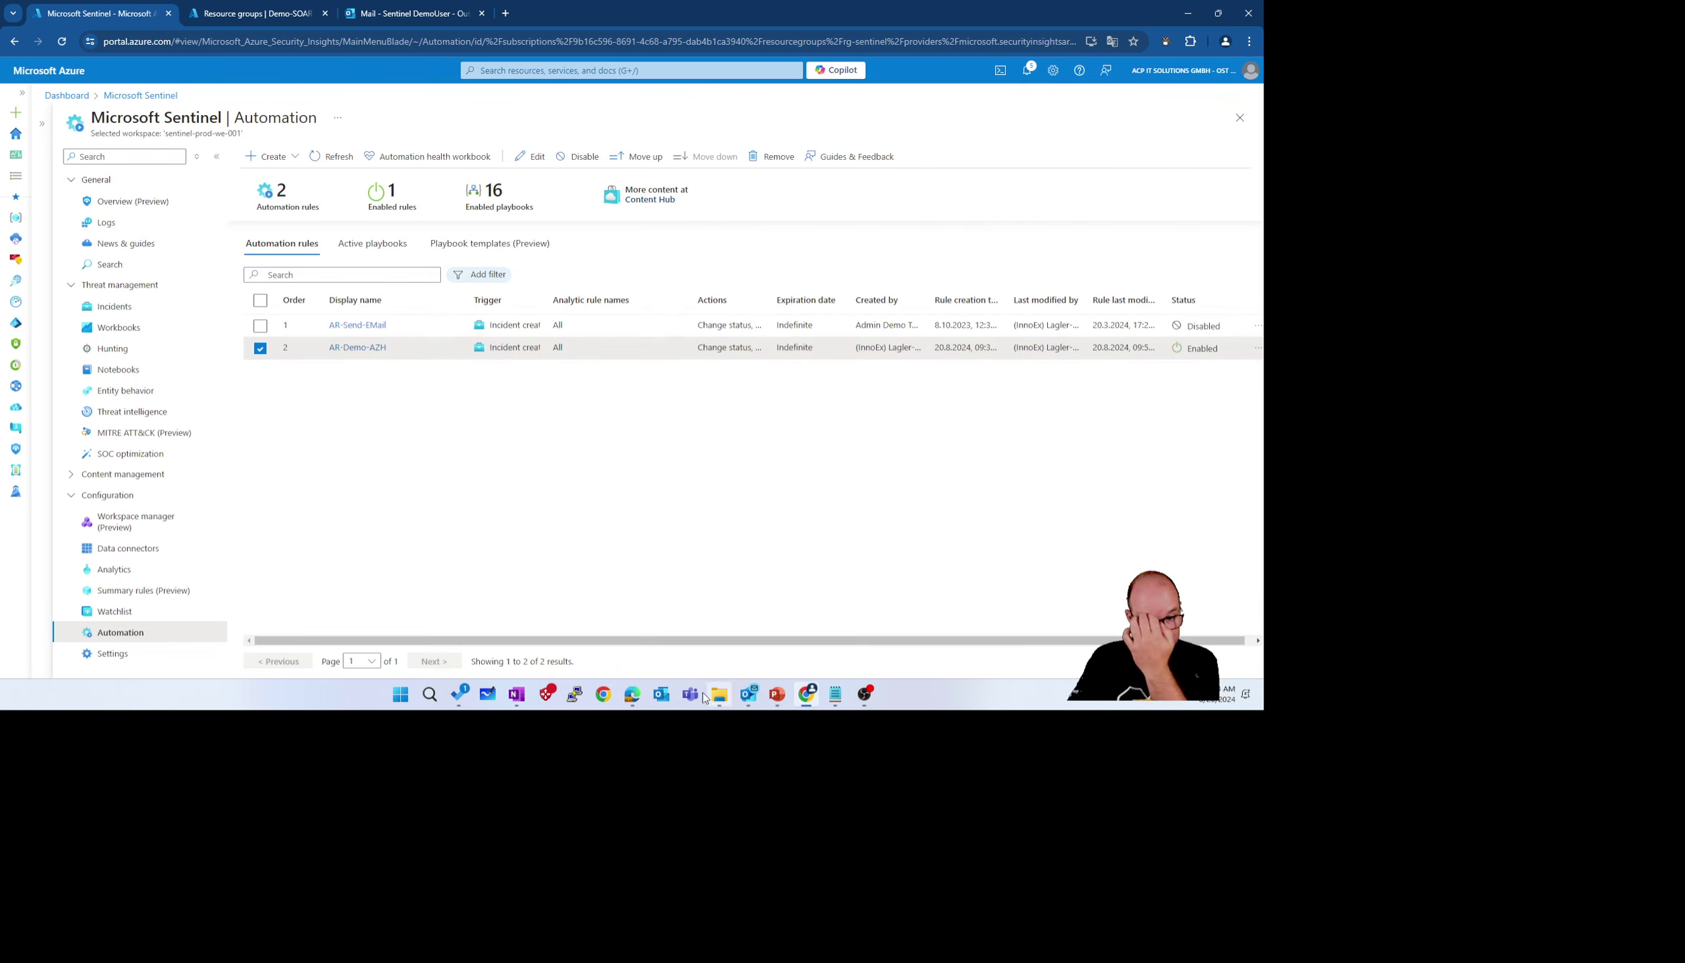
Switch to Microsoft Edge, sign in to the Azure portal as the glassbreak admin with the account password, and minimize the window
{"action": "left_click", "coordinate": [636, 694]}
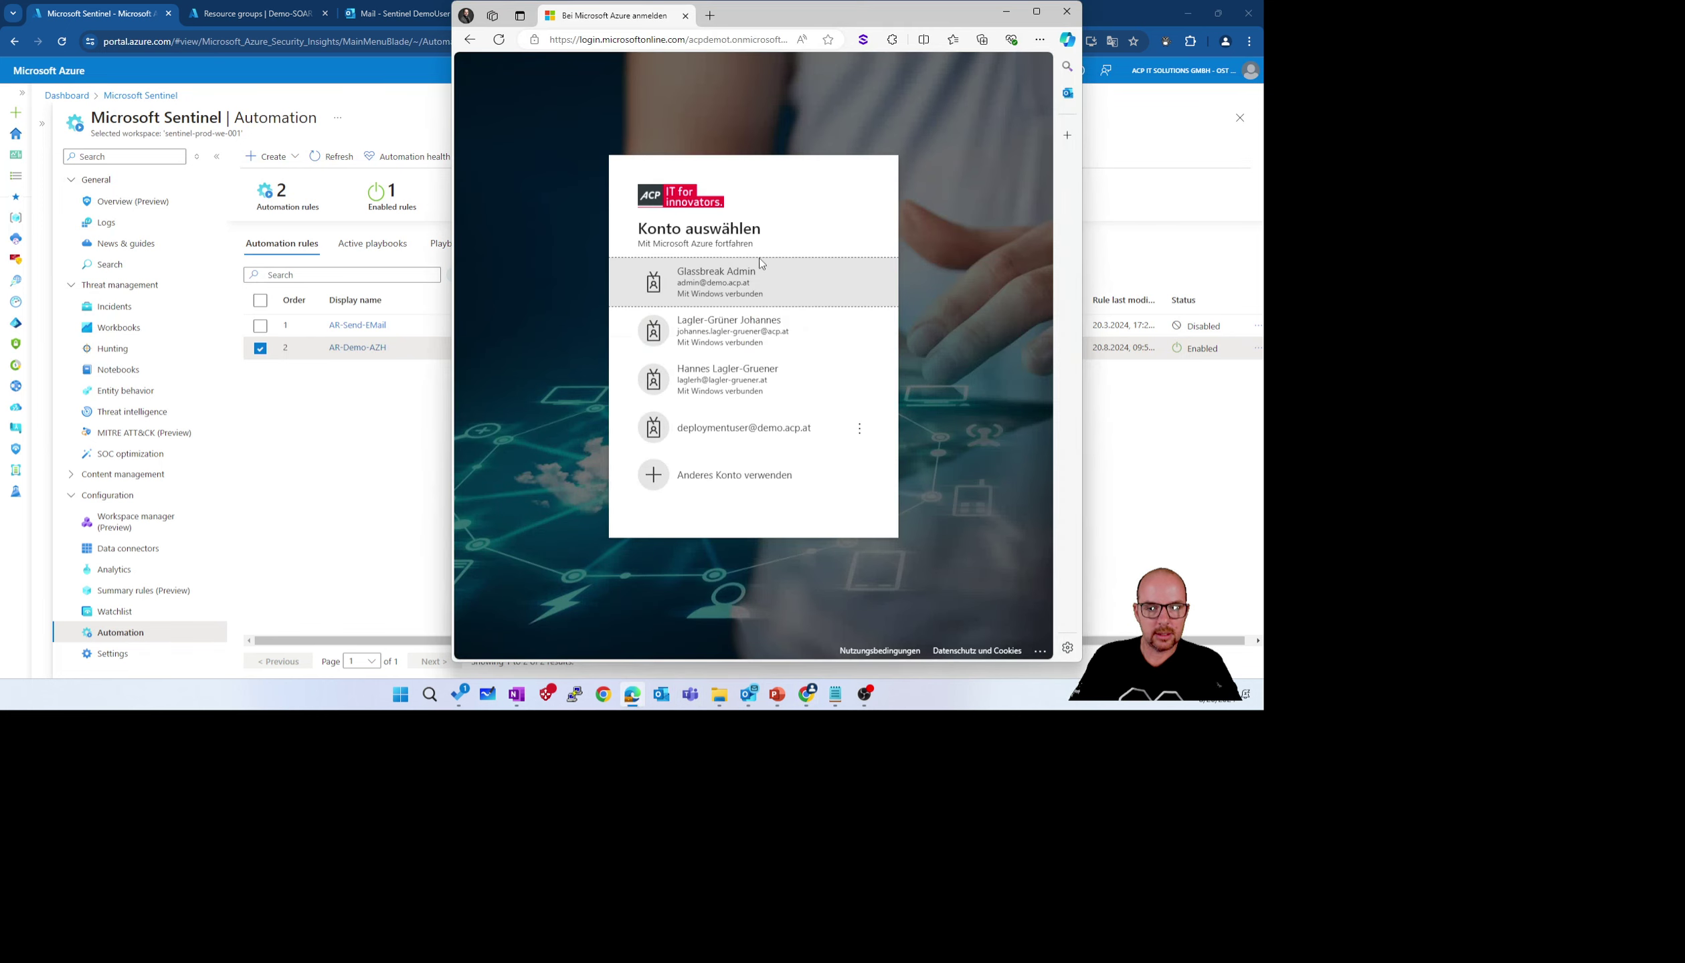
{"action": "left_click", "coordinate": [761, 265]}
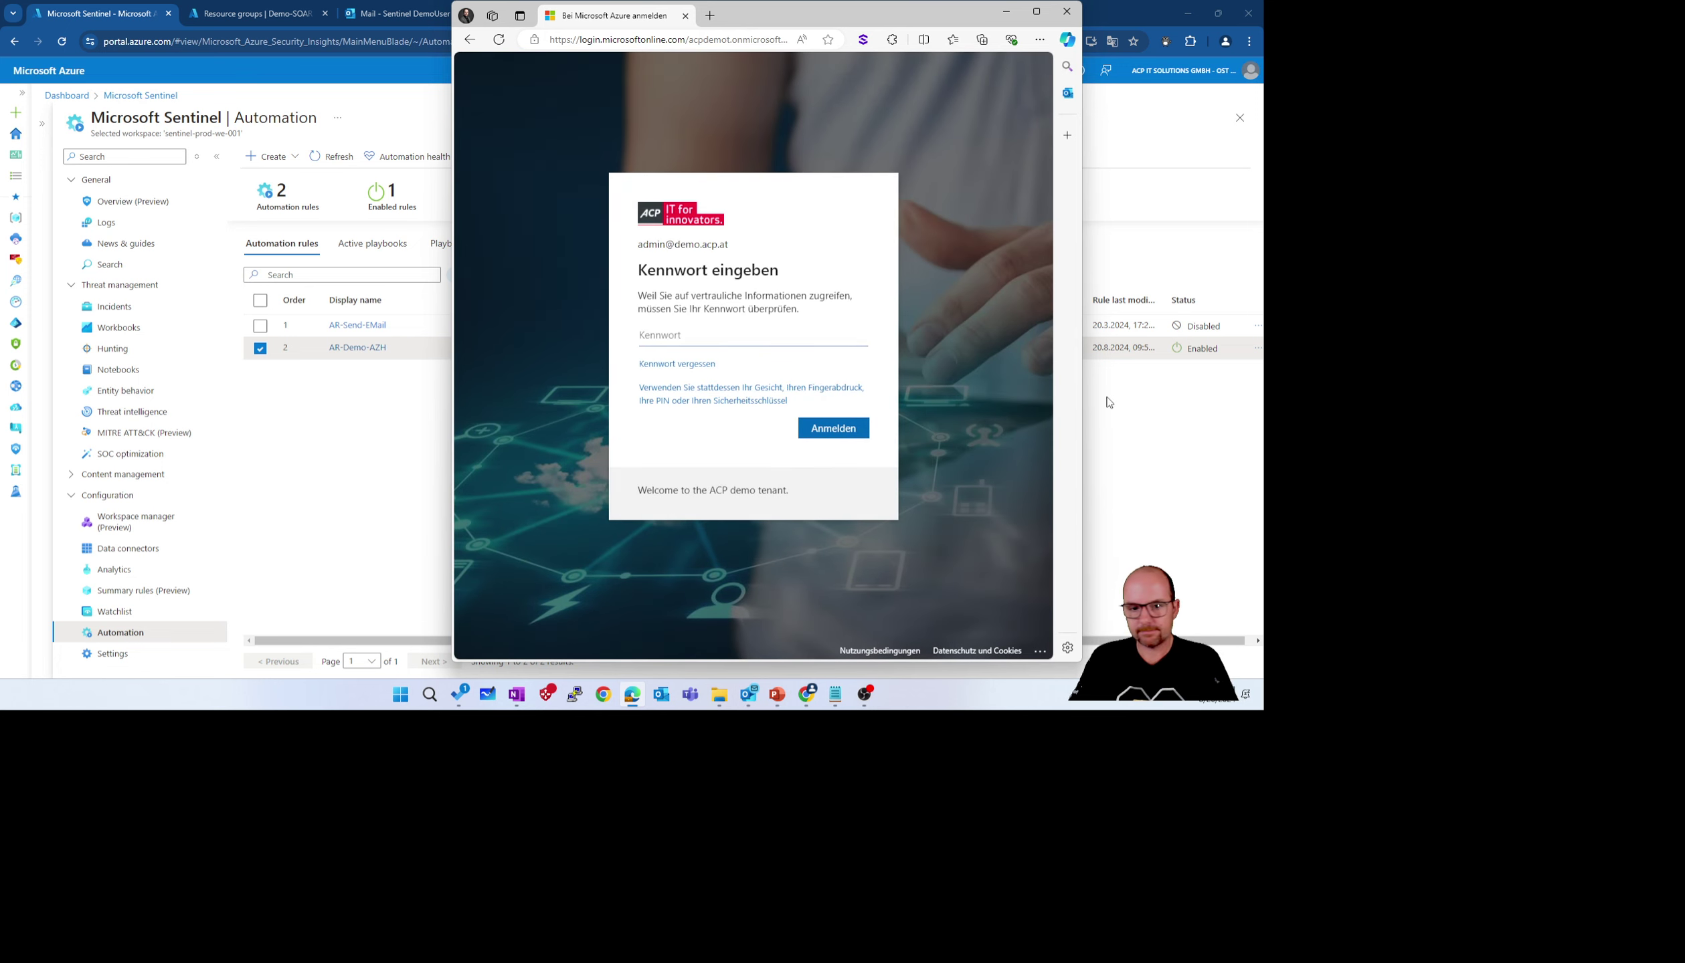
{"action": "key", "text": "super"}
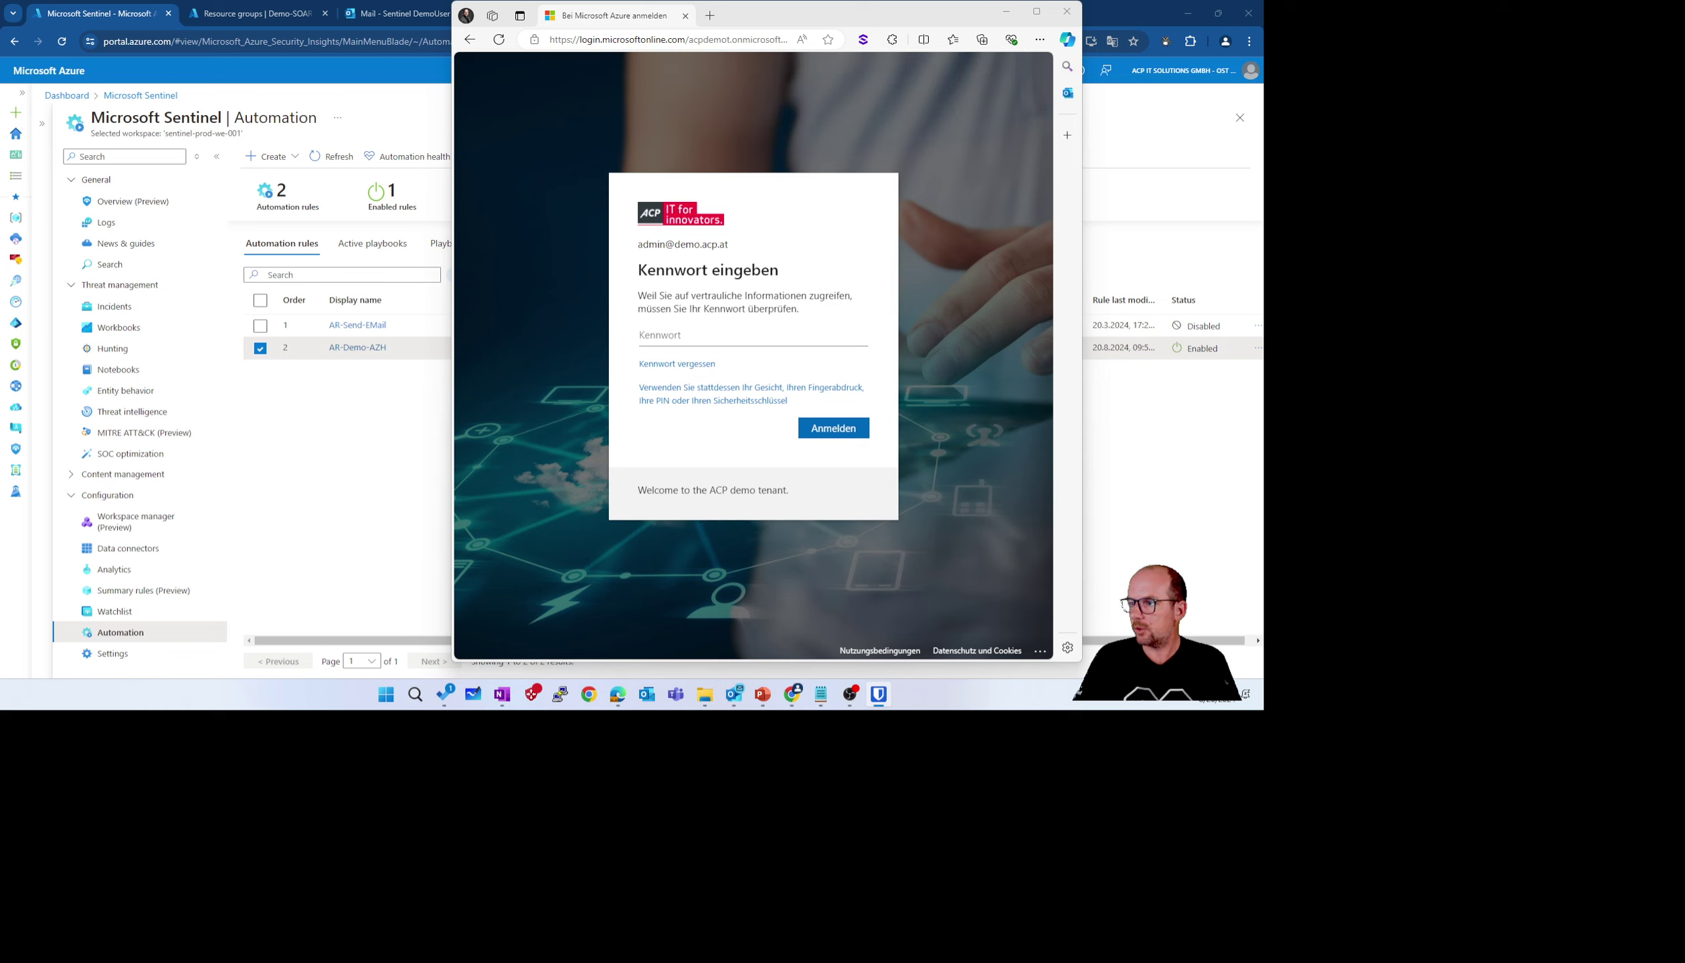
{"action": "left_click", "coordinate": [701, 337]}
{"action": "key", "text": "ctrl+v"}
{"action": "left_click", "coordinate": [840, 431]}
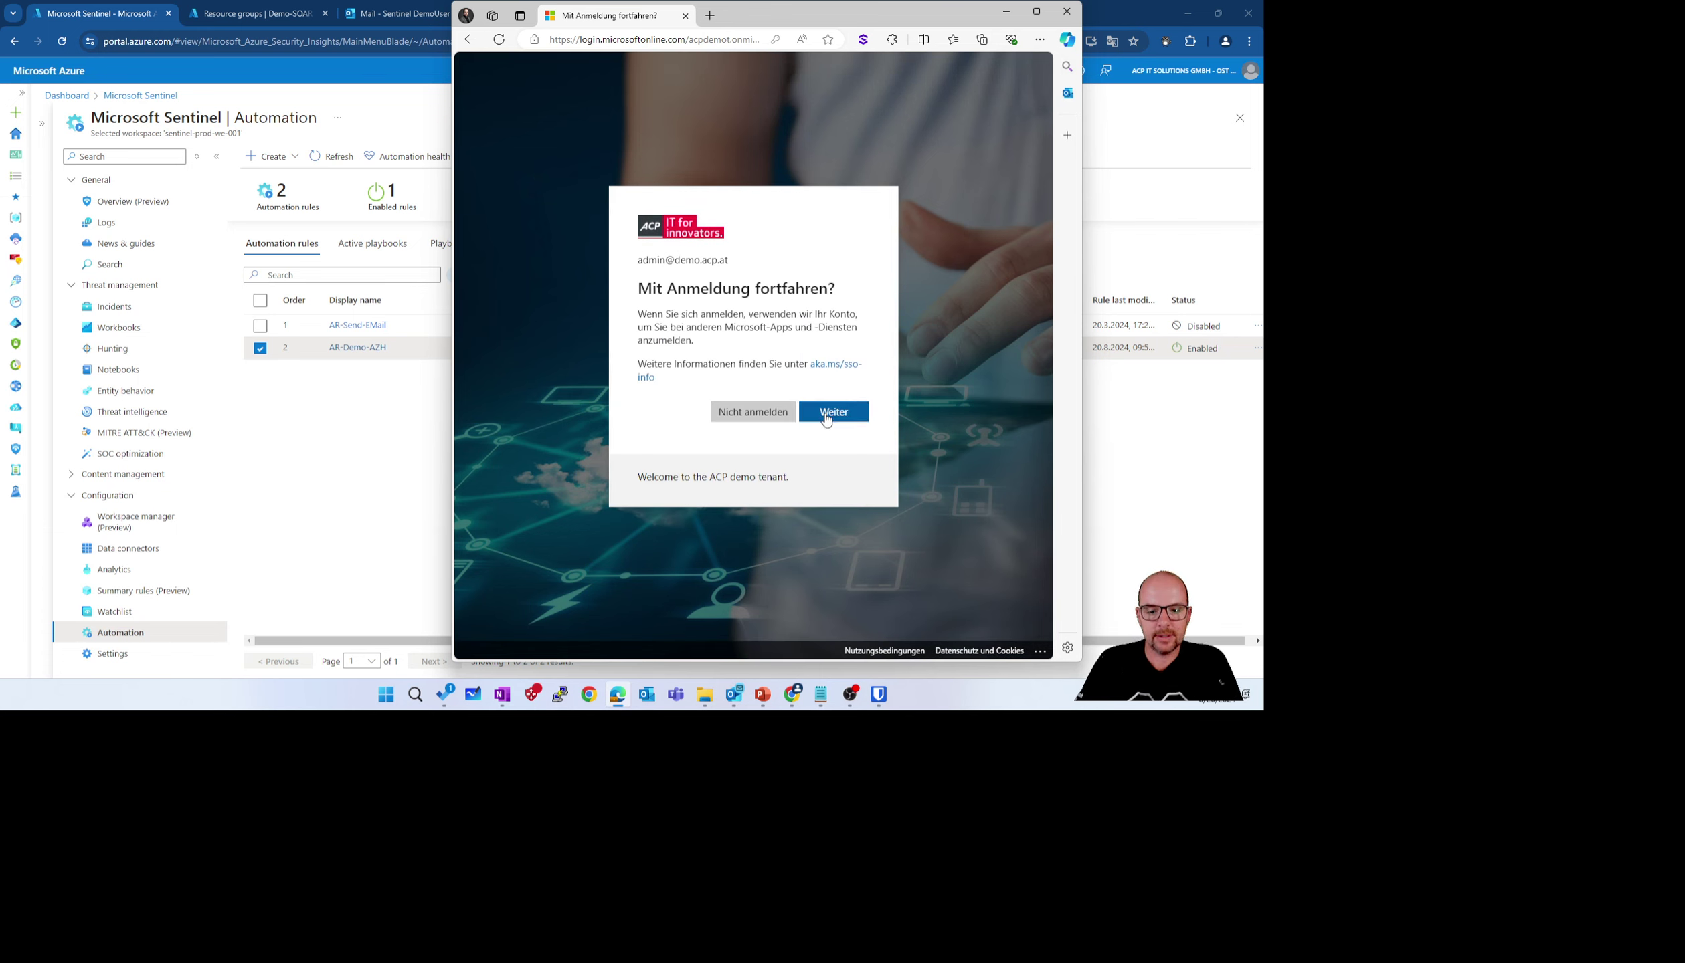
{"action": "left_click", "coordinate": [860, 416]}
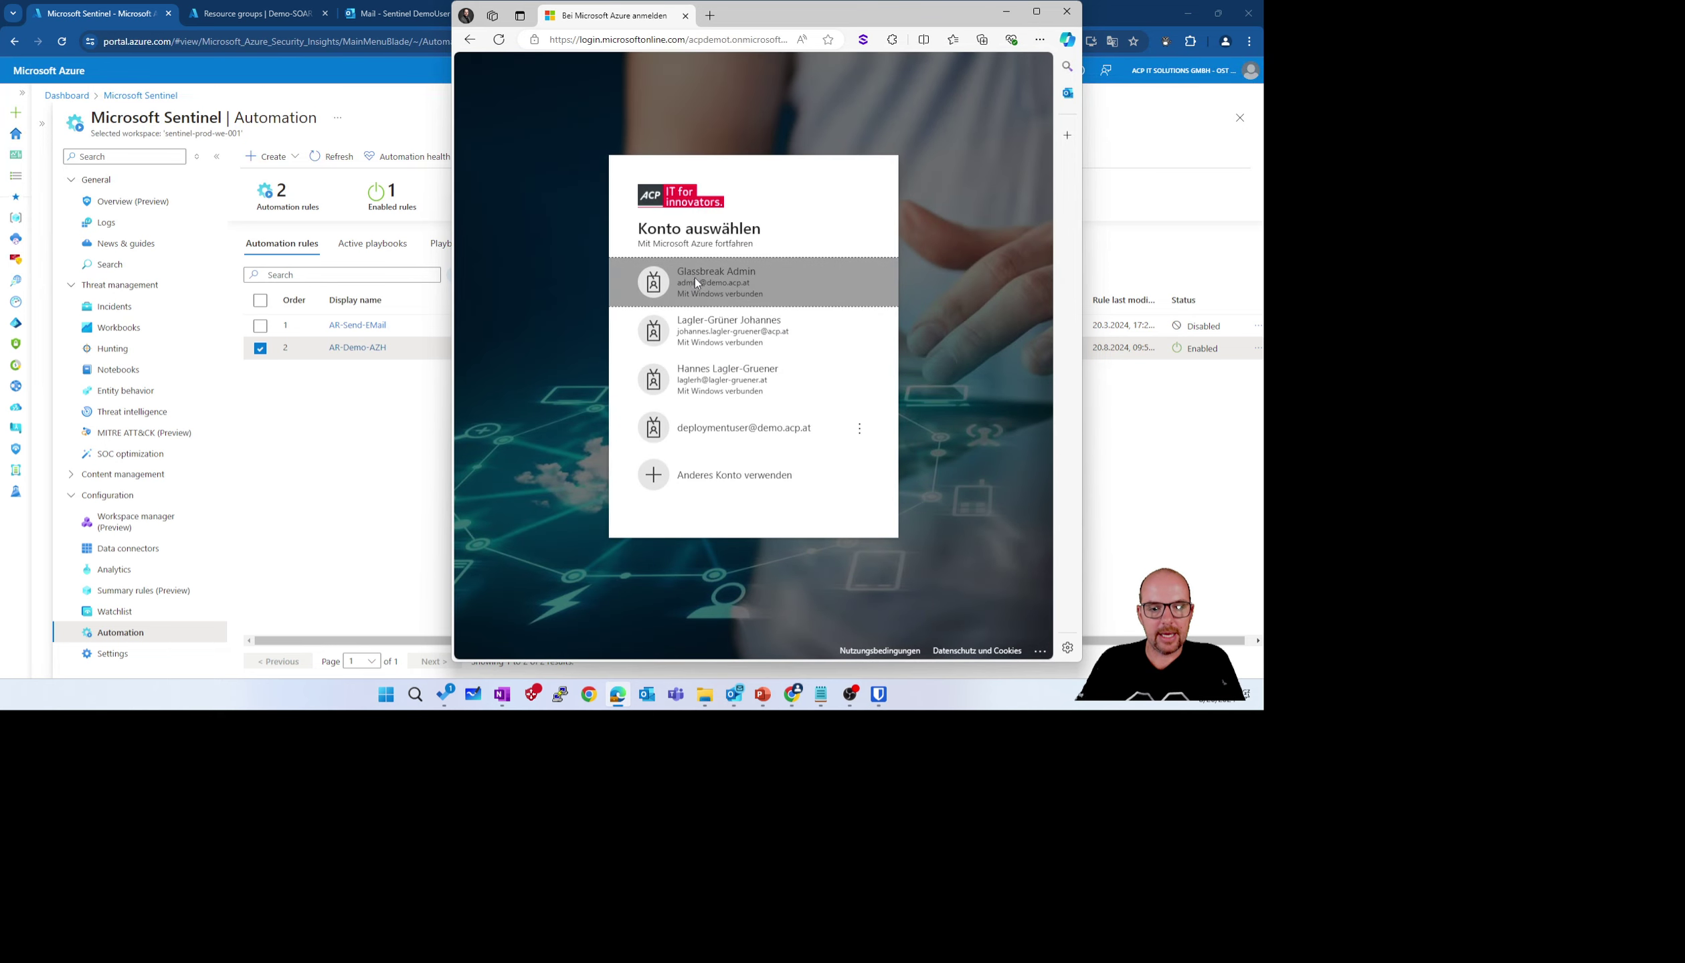
{"action": "left_click", "coordinate": [696, 283]}
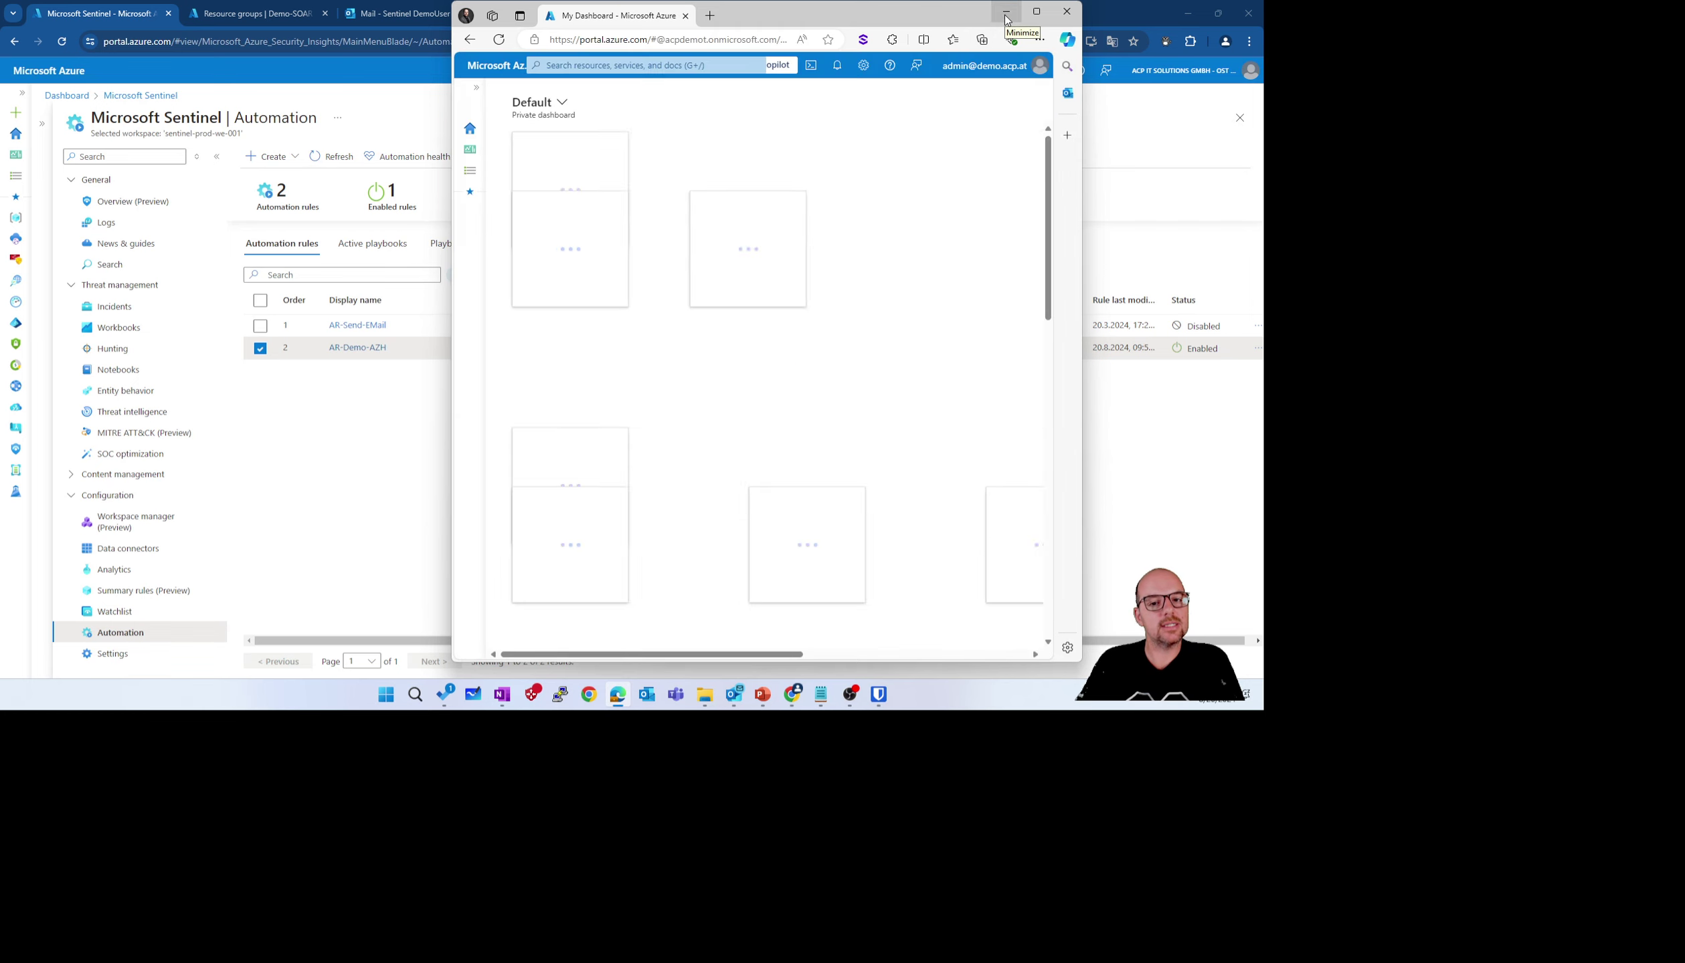
{"action": "left_click", "coordinate": [1007, 15]}
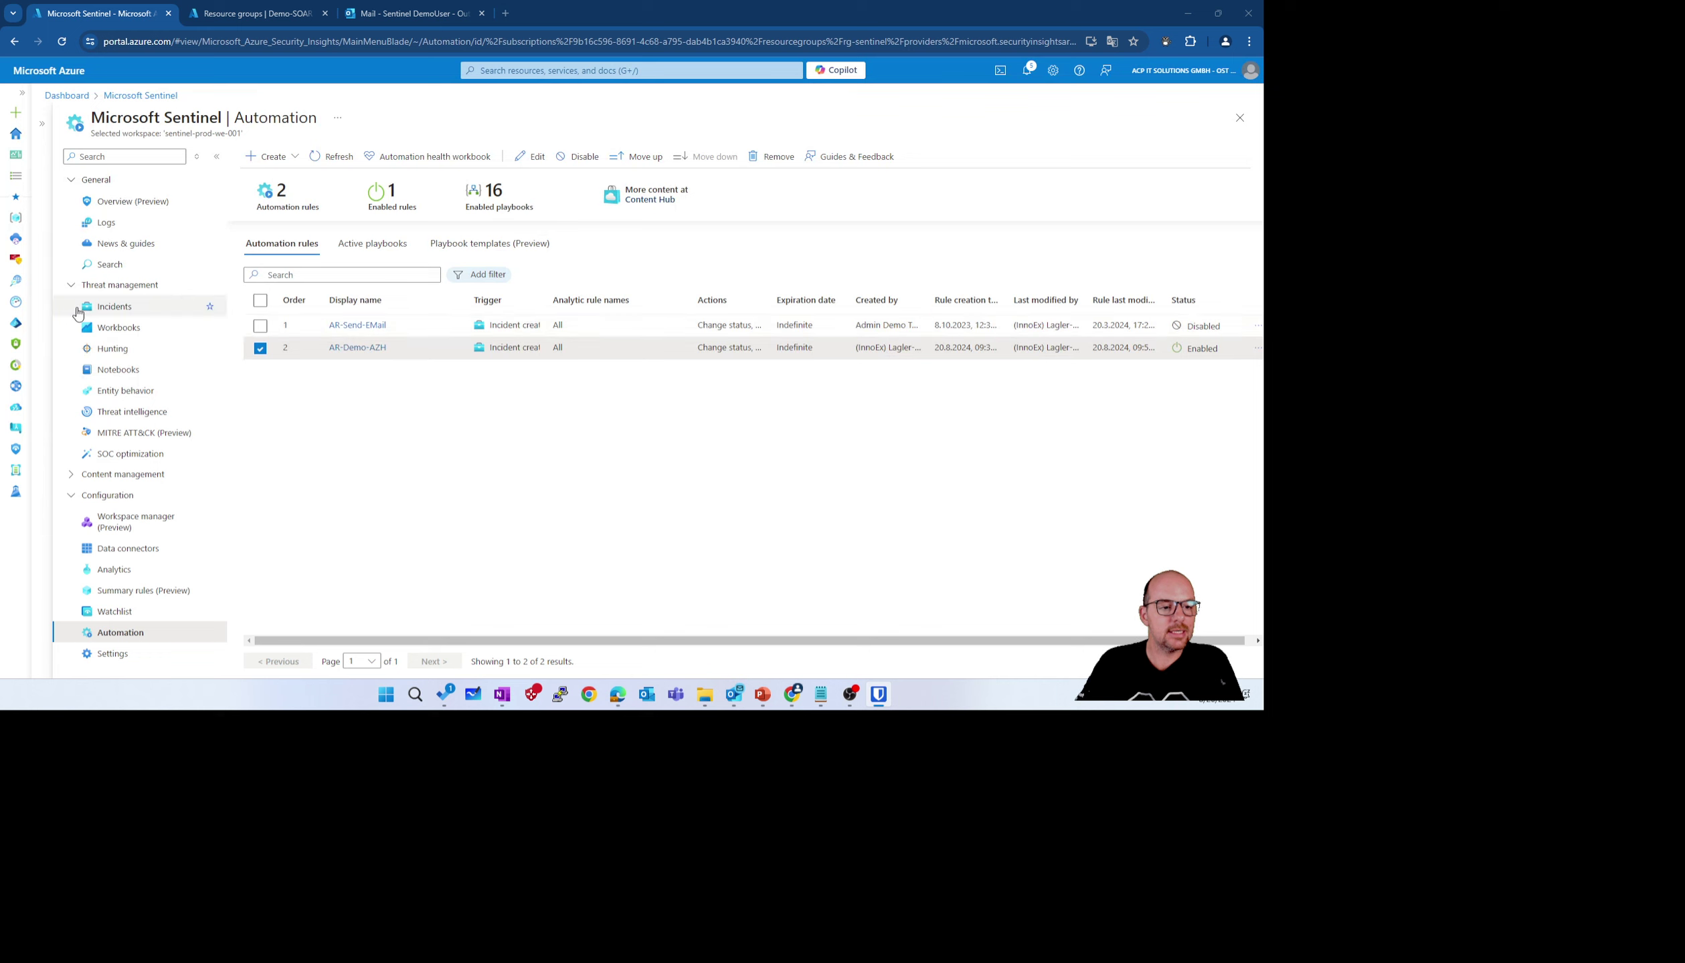
Reopen the automation rule AR-Demo-AZH, review its configured actions and close it without editing
{"action": "left_click", "coordinate": [367, 350]}
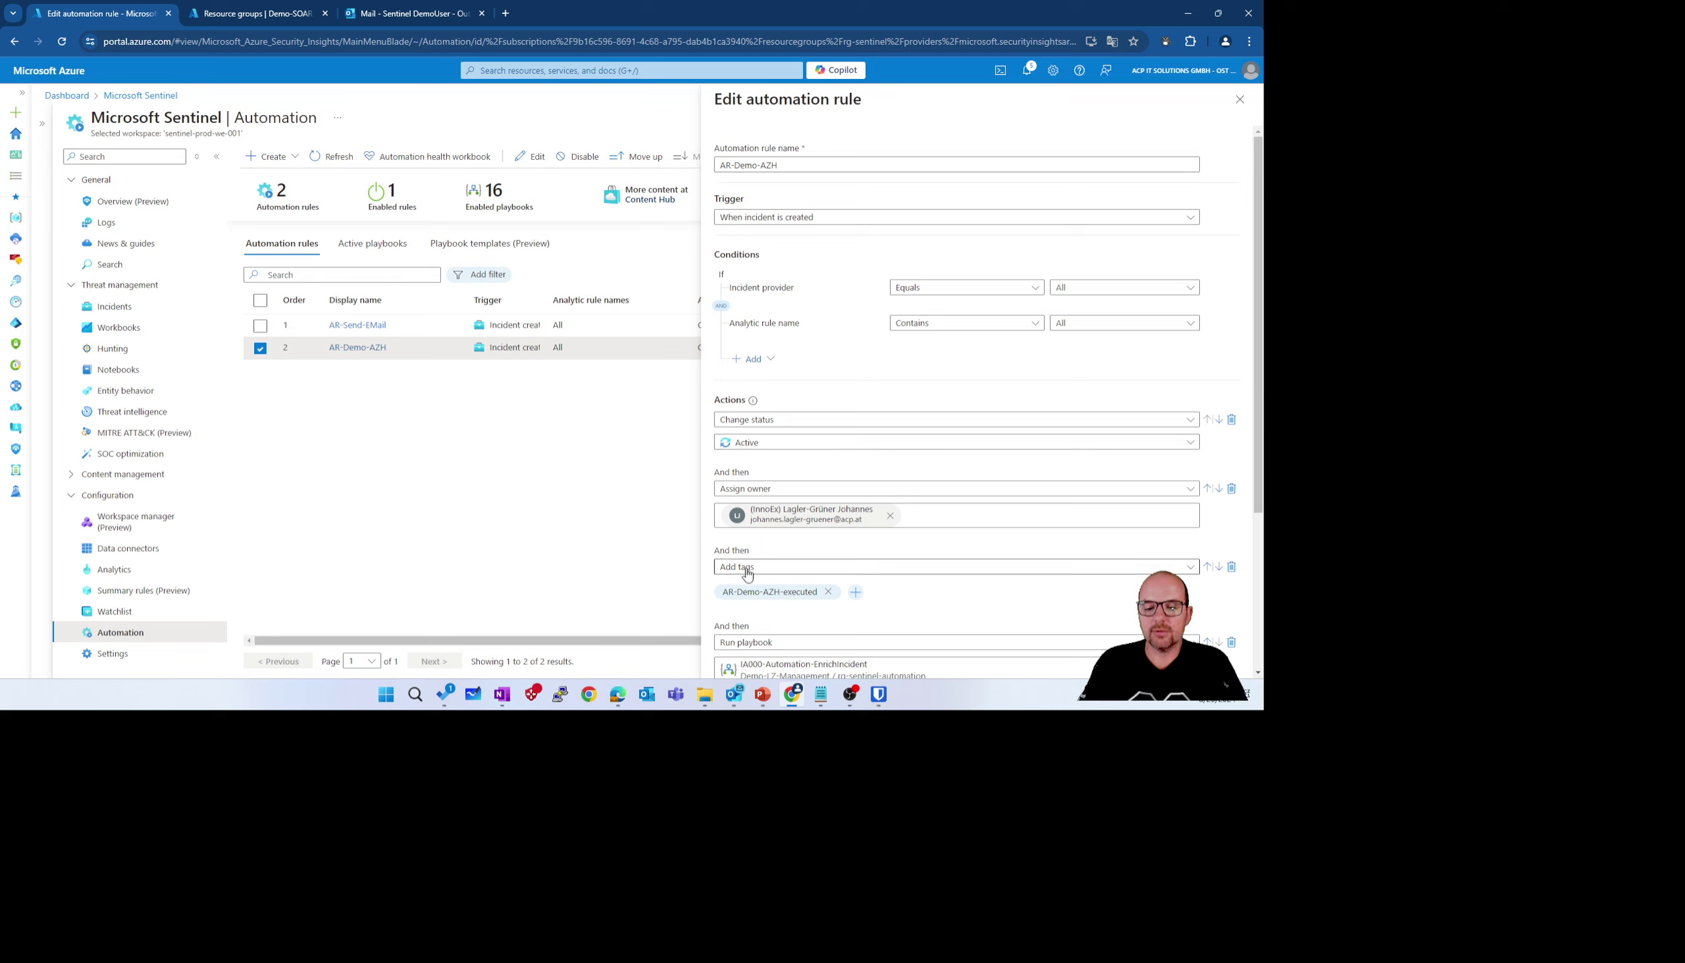
{"action": "scroll", "coordinate": [769, 589], "scroll_direction": "down", "scroll_amount": 3}
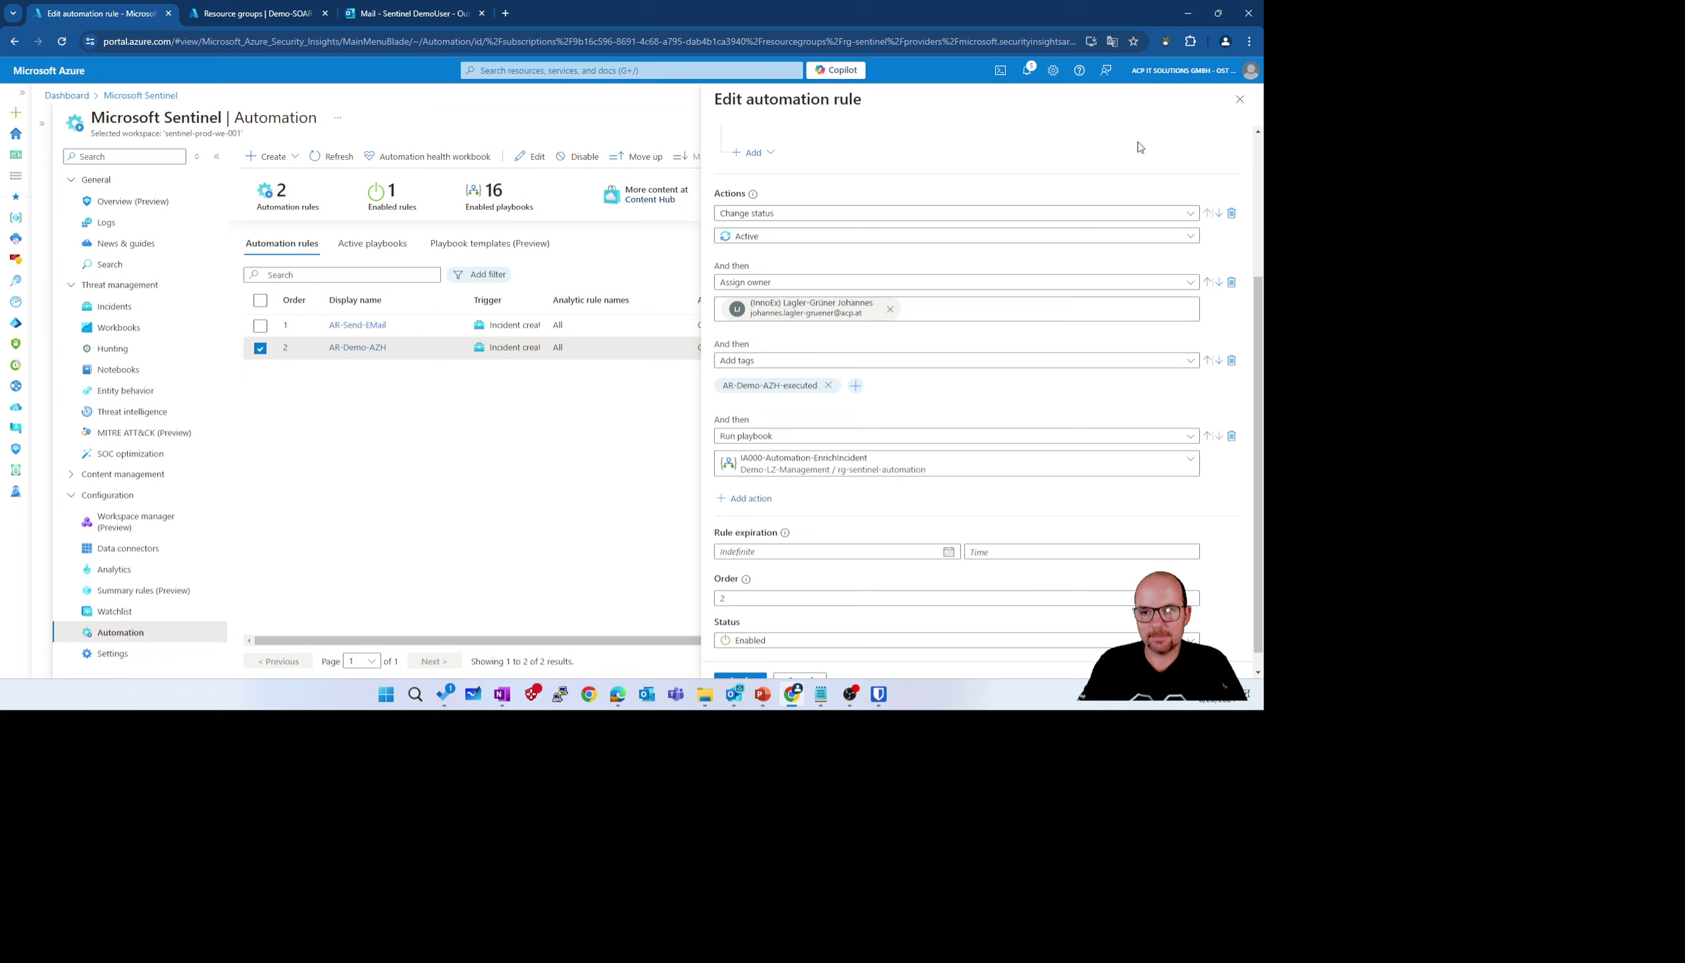
{"action": "left_click", "coordinate": [1239, 99]}
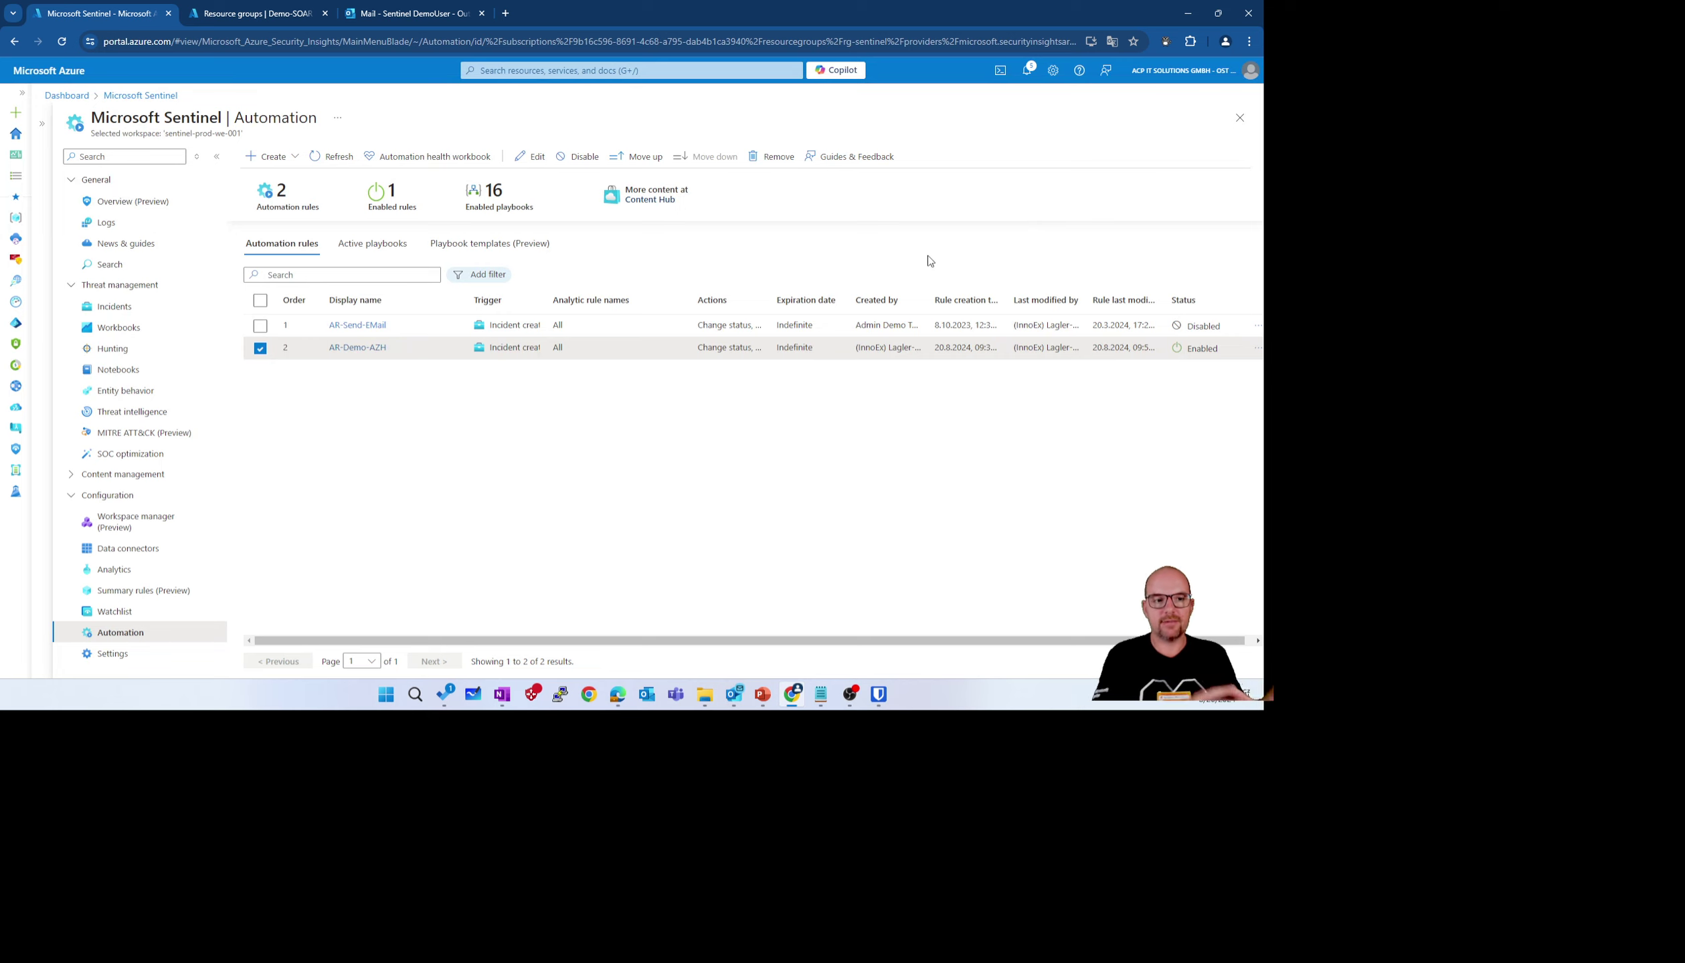